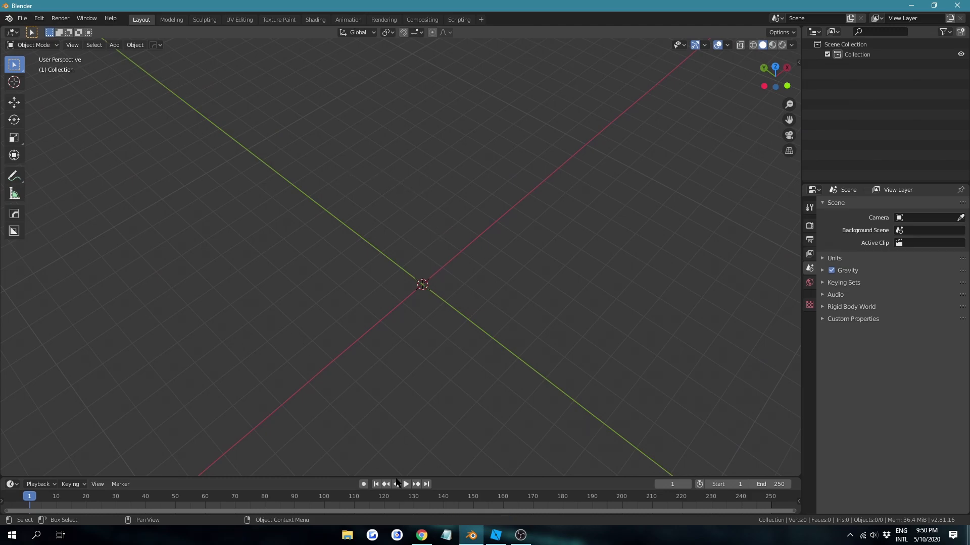
{"action": "left_click", "coordinate": [470, 536]}
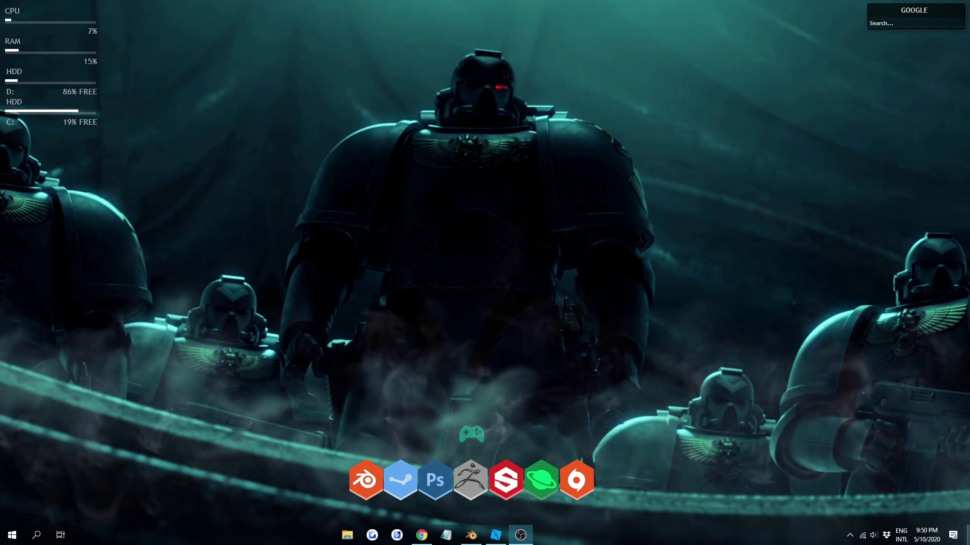
{"action": "left_click", "coordinate": [472, 536]}
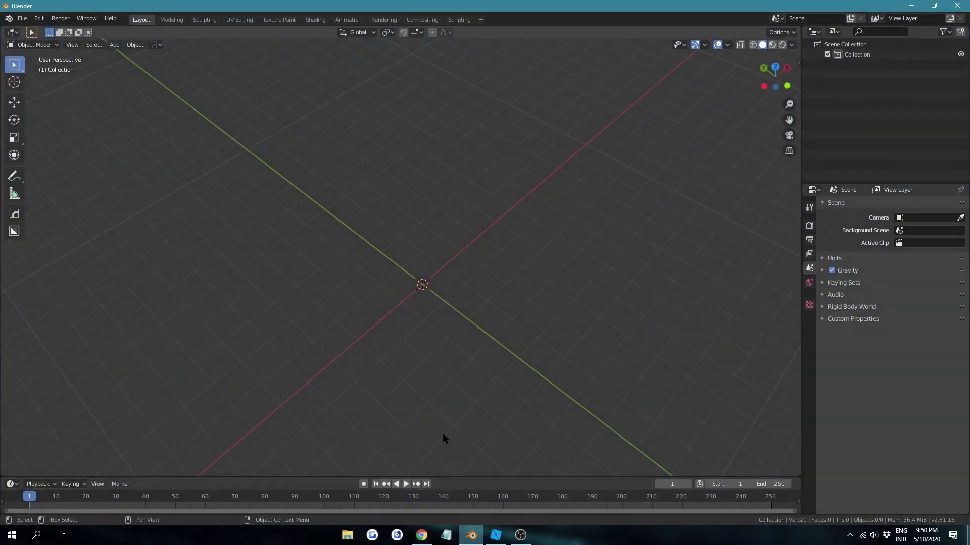
{"action": "left_click", "coordinate": [23, 18]}
{"action": "middle_click_drag", "start_coordinate": [450, 238], "coordinate": [265, 260]}
{"action": "left_click_drag", "start_coordinate": [772, 75], "coordinate": [598, 85]}
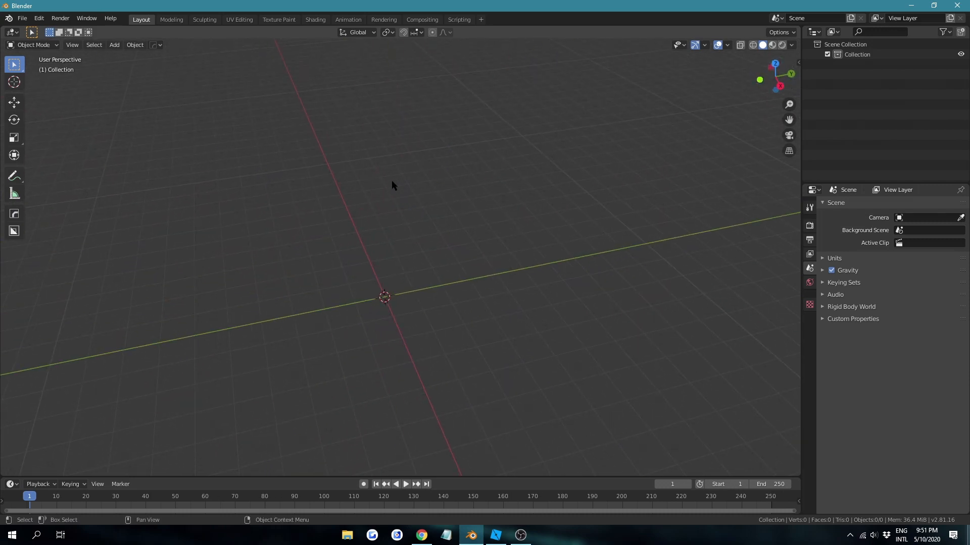
{"action": "middle_click_drag", "start_coordinate": [496, 229], "coordinate": [275, 204]}
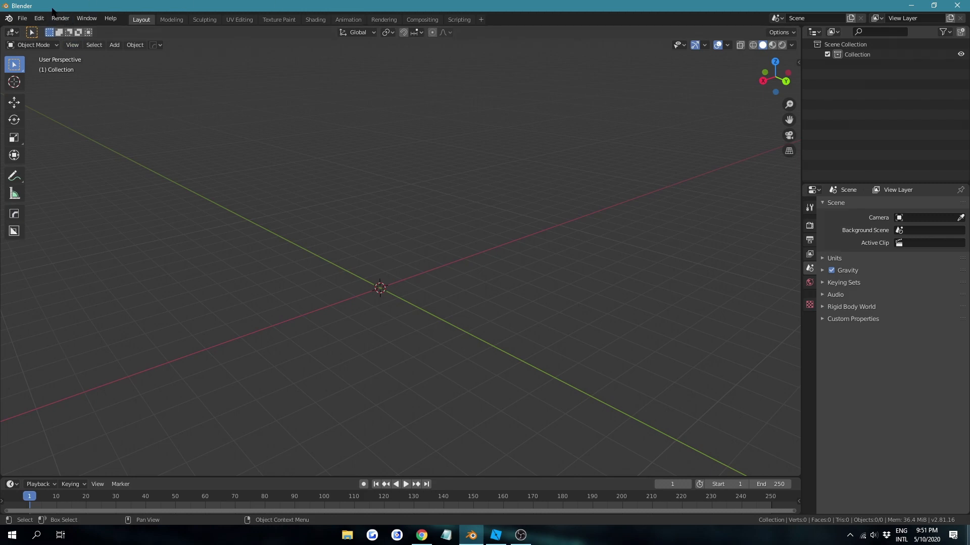
{"action": "left_click", "coordinate": [25, 18]}
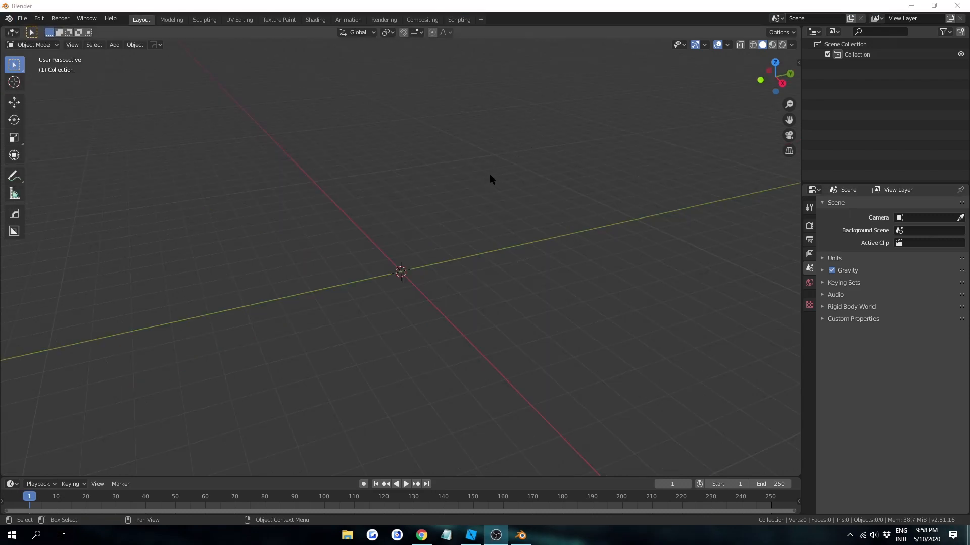
{"action": "middle_click_drag", "start_coordinate": [444, 277], "coordinate": [402, 268]}
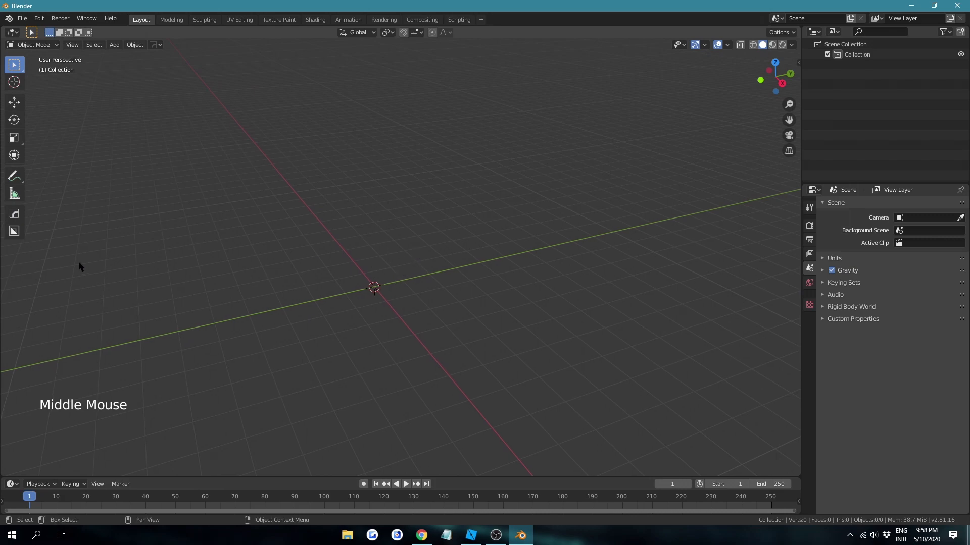
{"action": "middle_click_drag", "start_coordinate": [47, 411], "coordinate": [223, 382]}
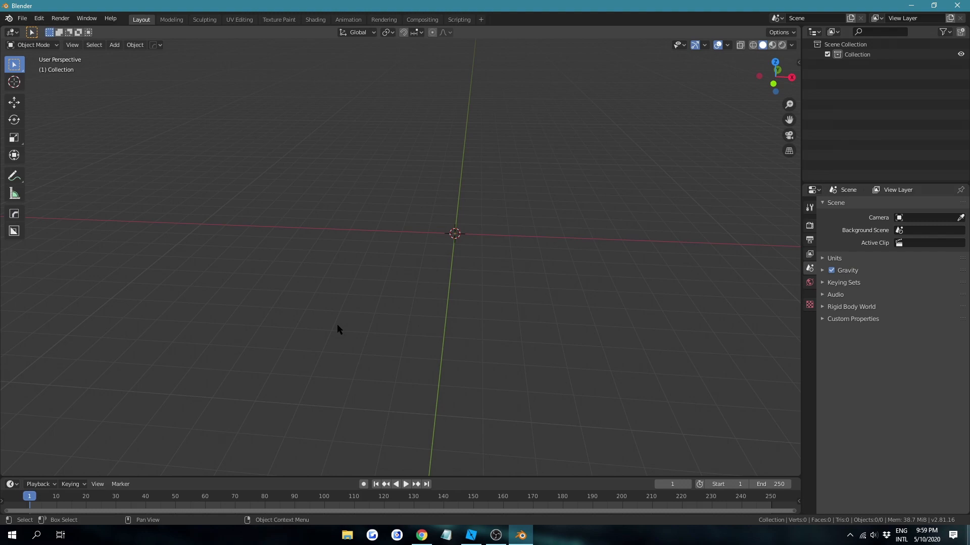
Set the viewport to the right orthographic view.
{"action": "key", "text": "KP_1"}
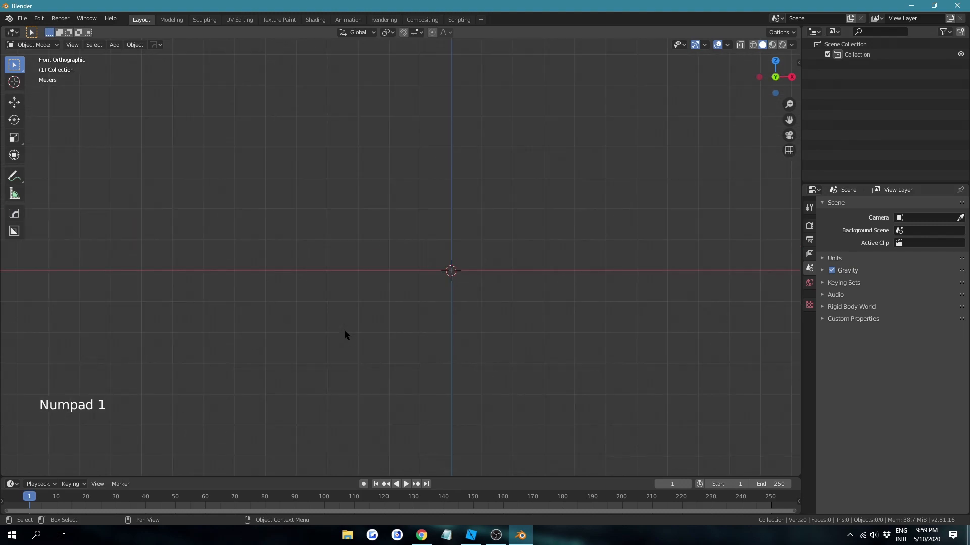
{"action": "key", "text": "KP_3"}
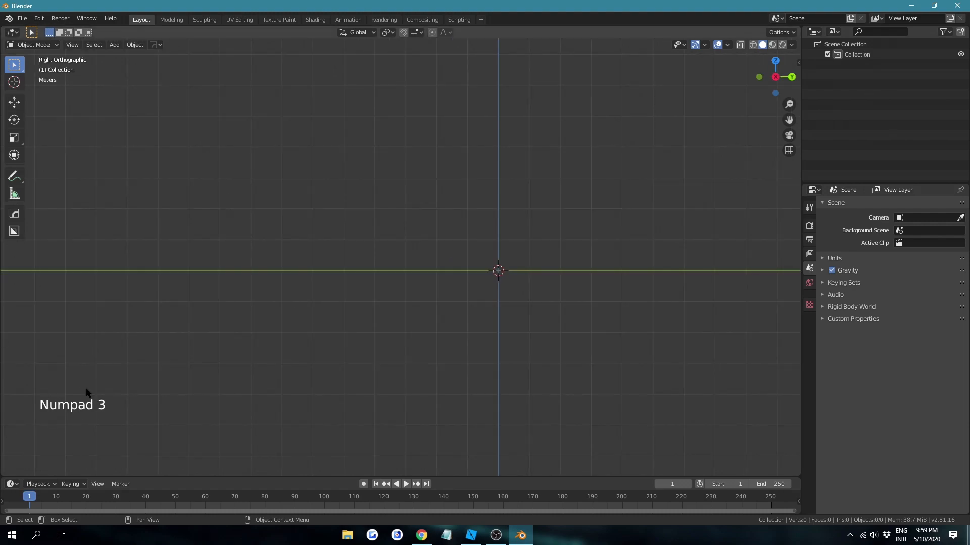
{"action": "left_click", "coordinate": [39, 19]}
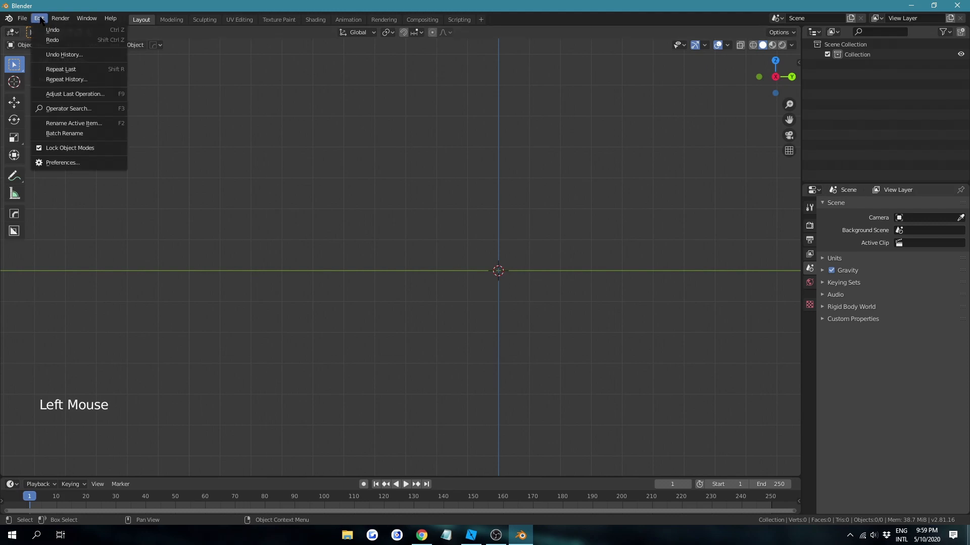
{"action": "middle_click_drag", "start_coordinate": [472, 208], "coordinate": [468, 207]}
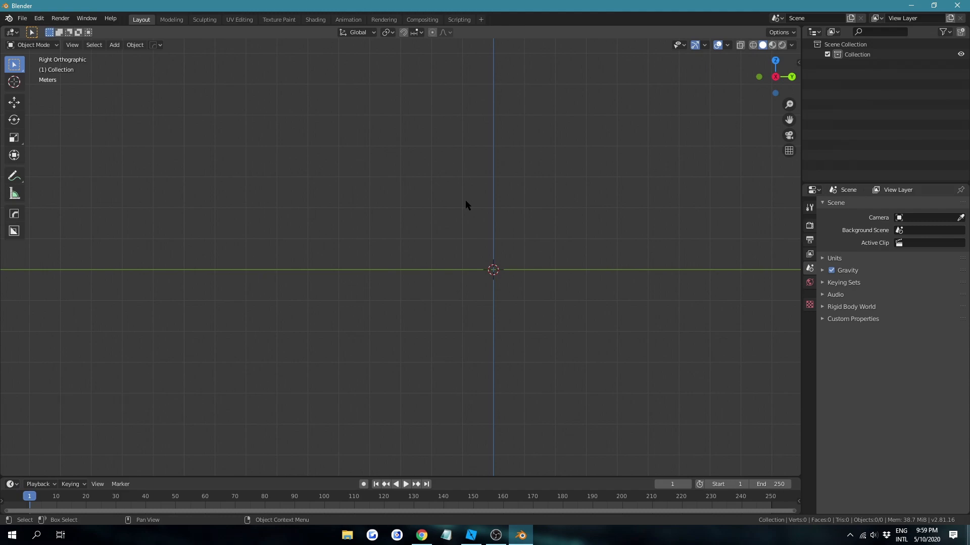
Add XIPH REF.png from the Desktop folder as a reference image.
{"action": "key", "text": "shift+a"}
{"action": "mouse_move", "coordinate": [649, 198]}
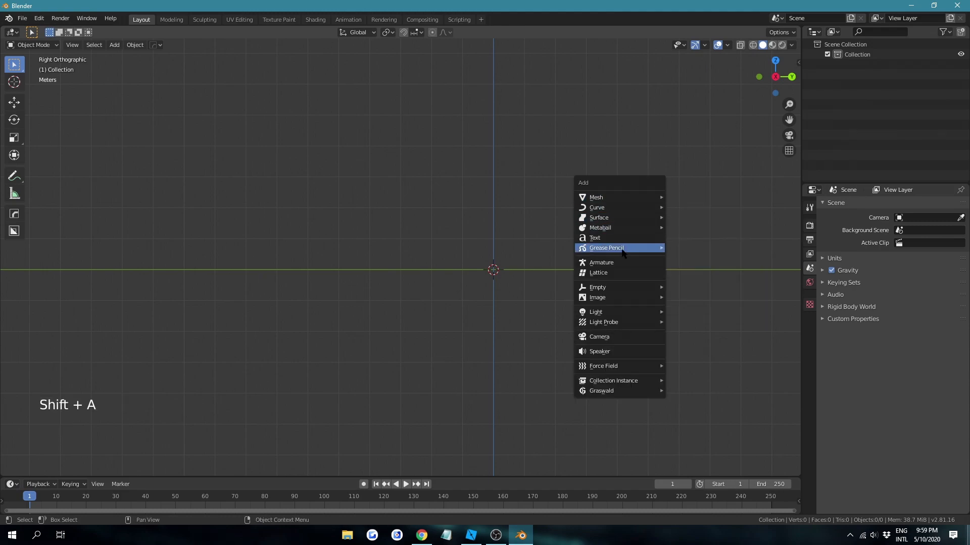
{"action": "mouse_move", "coordinate": [618, 301]}
{"action": "left_click", "coordinate": [684, 298]}
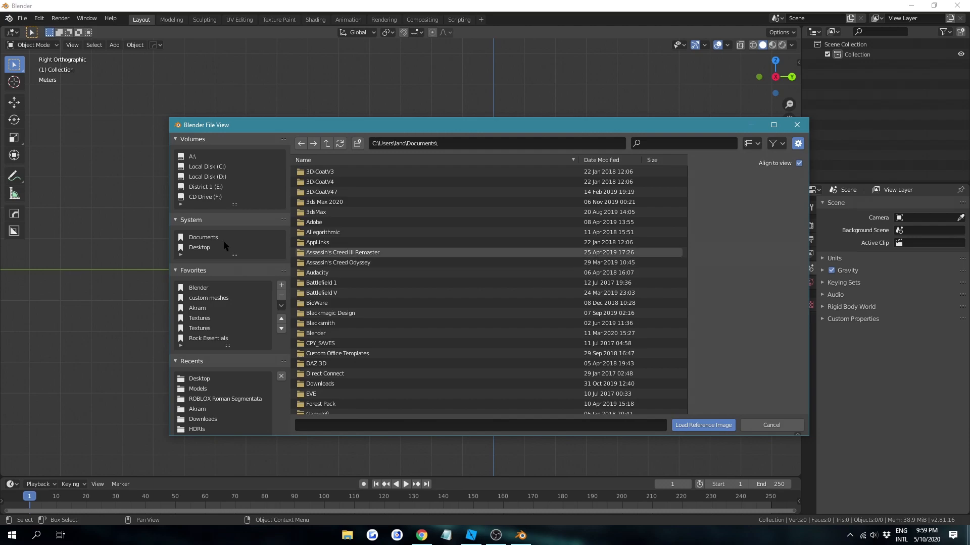
{"action": "left_click", "coordinate": [217, 248]}
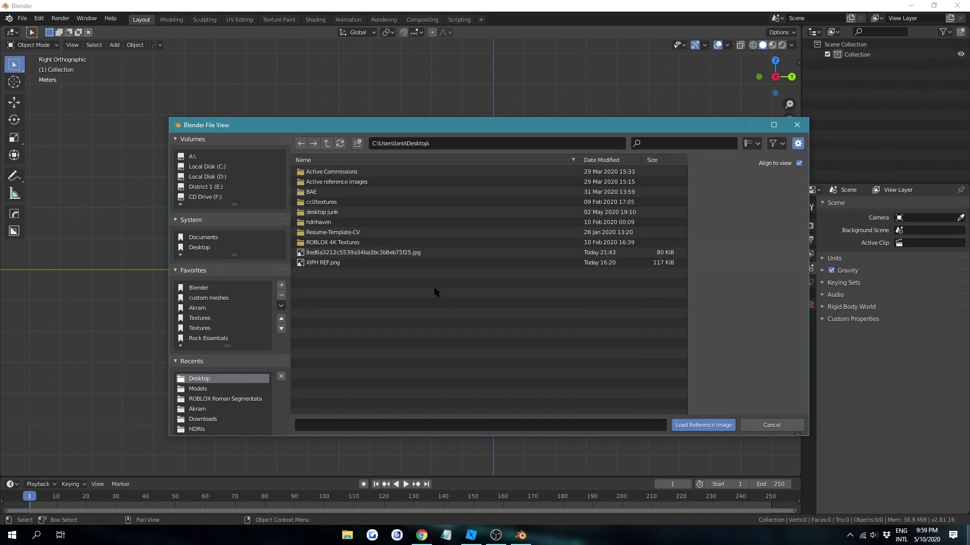
{"action": "left_click", "coordinate": [376, 262]}
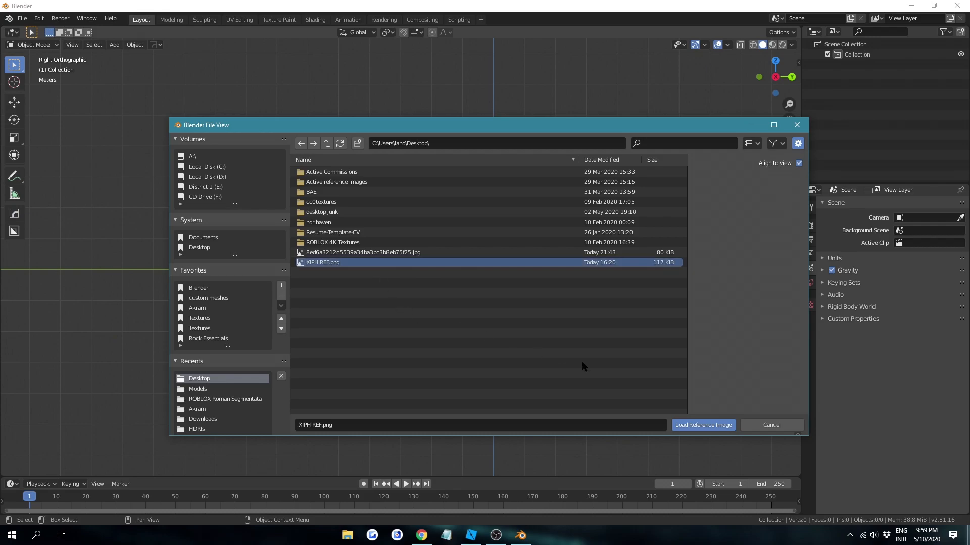
{"action": "left_click", "coordinate": [693, 427]}
Delete the newly added XIPH REF.png reference image from the scene.
{"action": "left_click", "coordinate": [534, 249]}
{"action": "key", "text": "x"}
{"action": "left_click", "coordinate": [534, 245]}
{"action": "left_click", "coordinate": [22, 18]}
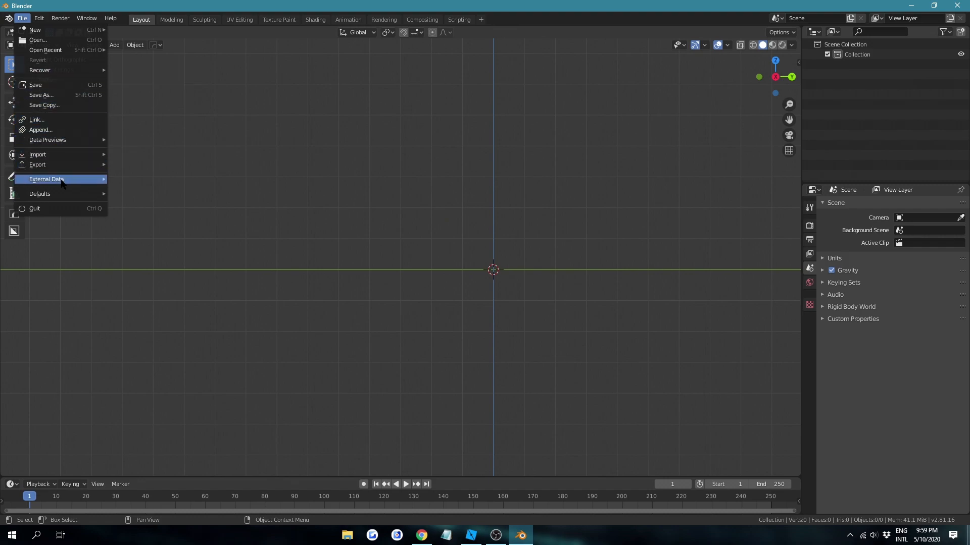
Add 8ed6a3212c5539a34ba3bc3b8eb75f25.jpg from the Desktop folder as a reference image aligned to the right orthographic view.
{"action": "key", "text": "shift+a"}
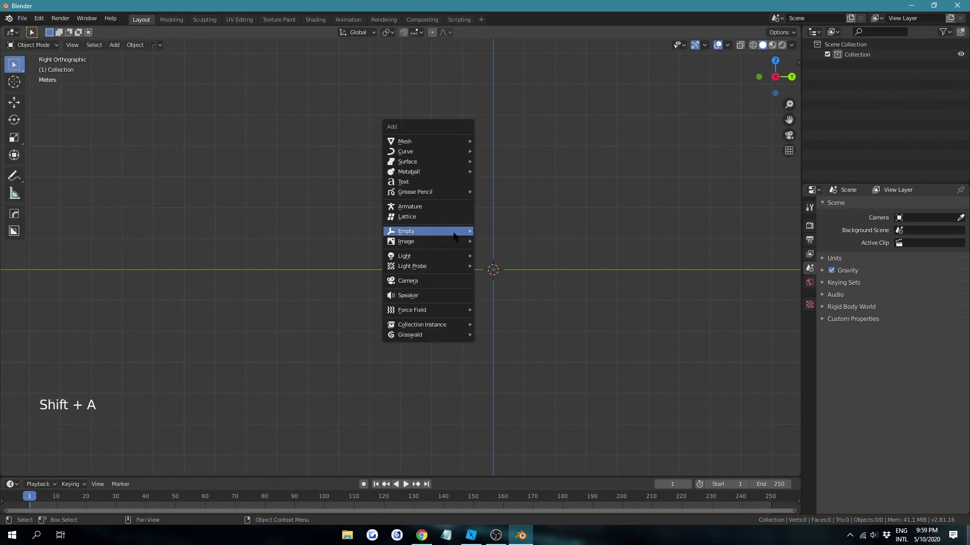
{"action": "mouse_move", "coordinate": [444, 243]}
{"action": "left_click", "coordinate": [497, 244]}
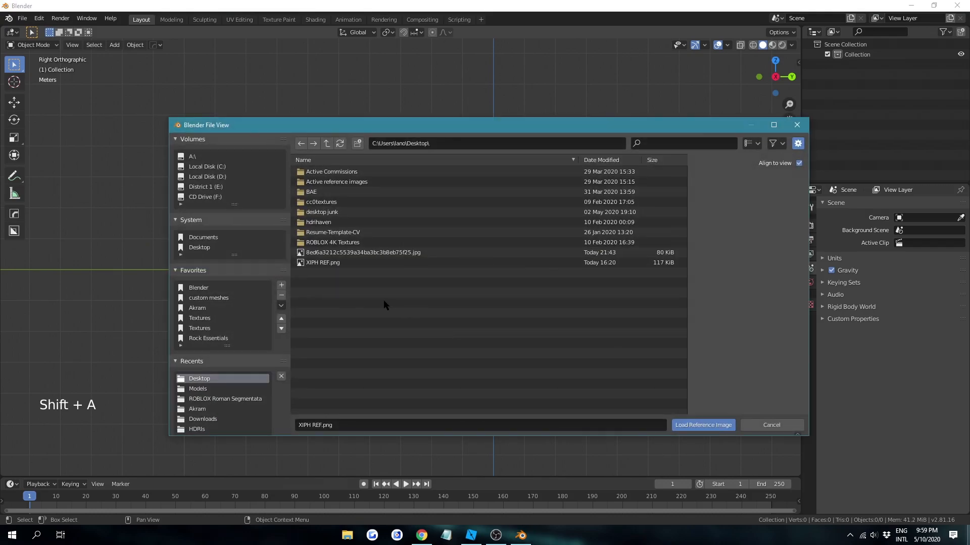
{"action": "left_click", "coordinate": [389, 253]}
{"action": "left_click", "coordinate": [680, 425]}
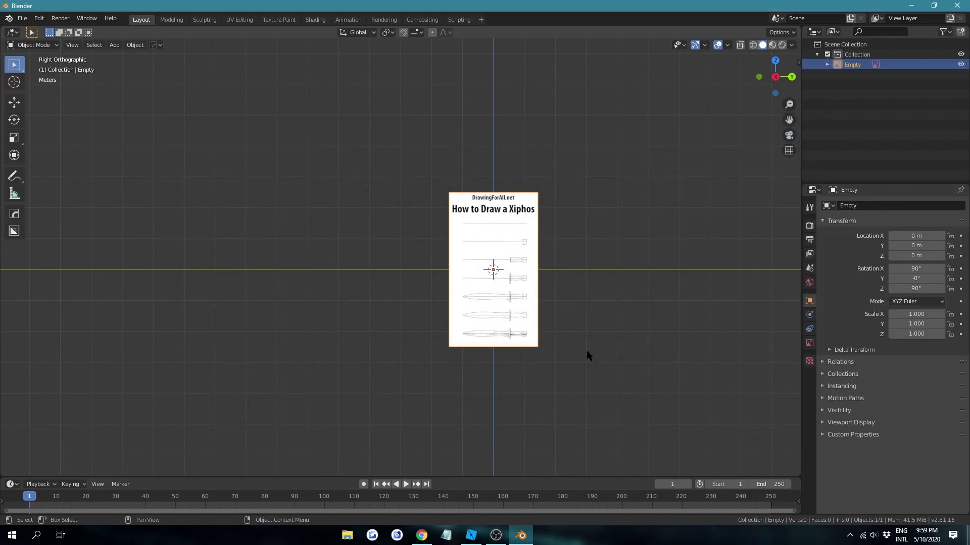
Examine the xiphos drawings on the reference image at different magnifications.
{"action": "middle_click", "coordinate": [555, 327]}
{"action": "scroll", "coordinate": [530, 318], "scroll_direction": "up", "scroll_amount": 2}
{"action": "middle_click", "coordinate": [514, 310]}
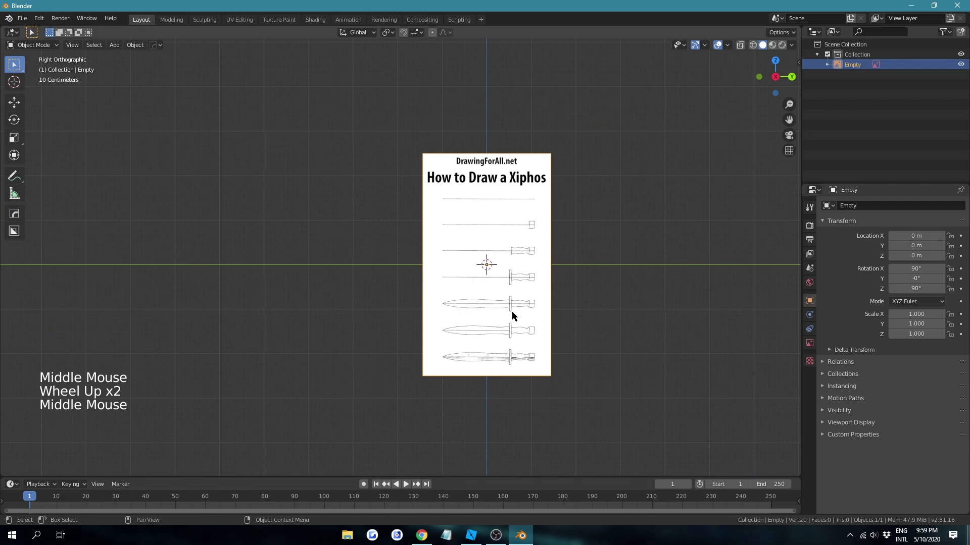
{"action": "scroll", "coordinate": [515, 317], "scroll_direction": "down", "scroll_amount": 1}
{"action": "scroll", "coordinate": [514, 317], "scroll_direction": "up", "scroll_amount": 2}
{"action": "scroll", "coordinate": [515, 317], "scroll_direction": "down", "scroll_amount": 3}
{"action": "scroll", "coordinate": [514, 317], "scroll_direction": "up", "scroll_amount": 1}
{"action": "middle_click_drag", "start_coordinate": [514, 317], "coordinate": [446, 309], "text": "shift"}
{"action": "scroll", "coordinate": [447, 300], "scroll_direction": "up", "scroll_amount": 2}
{"action": "scroll", "coordinate": [445, 296], "scroll_direction": "up", "scroll_amount": 1}
{"action": "scroll", "coordinate": [445, 296], "scroll_direction": "down", "scroll_amount": 2}
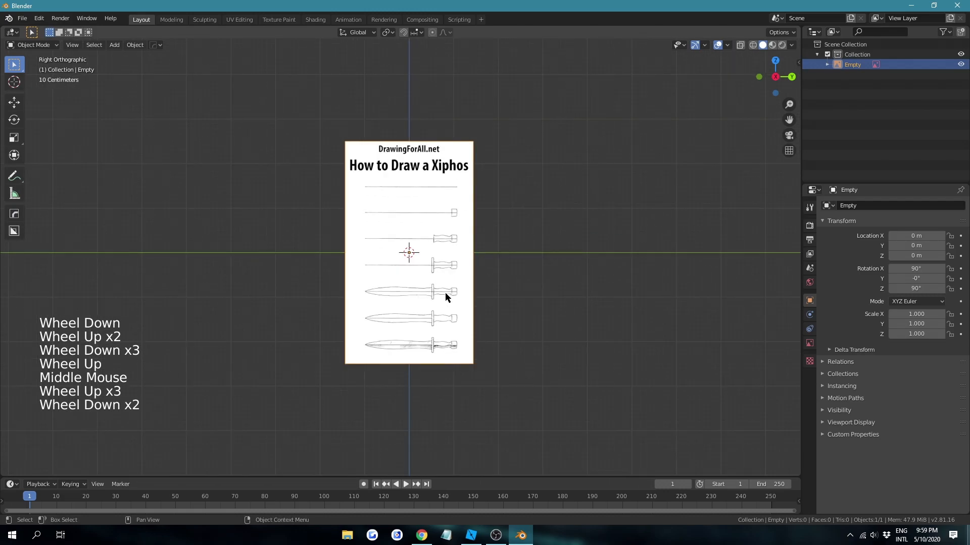
{"action": "scroll", "coordinate": [445, 296], "scroll_direction": "up", "scroll_amount": 1}
{"action": "scroll", "coordinate": [445, 296], "scroll_direction": "down", "scroll_amount": 1}
{"action": "scroll", "coordinate": [446, 296], "scroll_direction": "up", "scroll_amount": 1}
{"action": "scroll", "coordinate": [453, 298], "scroll_direction": "down", "scroll_amount": 2}
{"action": "scroll", "coordinate": [453, 299], "scroll_direction": "up", "scroll_amount": 1}
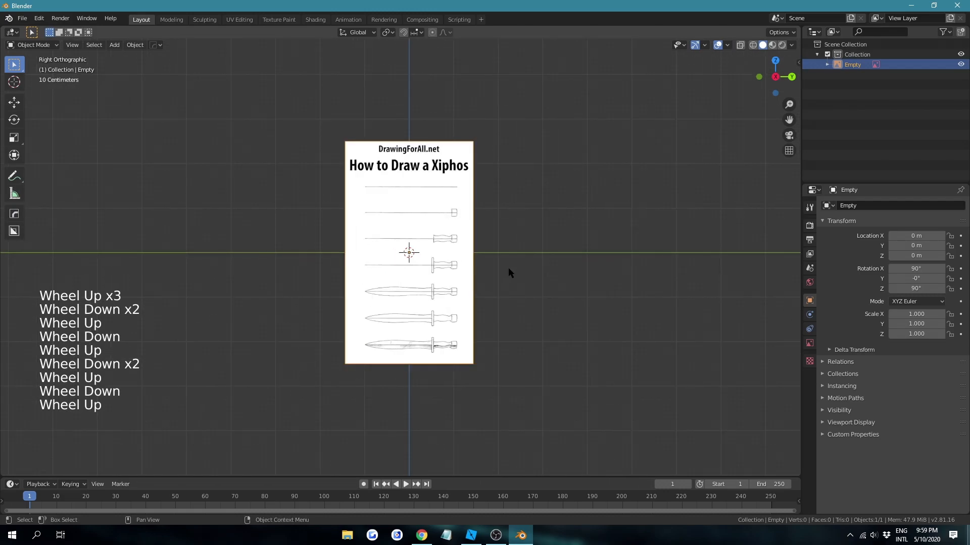
{"action": "middle_click_drag", "start_coordinate": [508, 268], "coordinate": [510, 282], "text": "shift"}
{"action": "scroll", "coordinate": [510, 283], "scroll_direction": "down", "scroll_amount": 1}
{"action": "scroll", "coordinate": [509, 284], "scroll_direction": "up", "scroll_amount": 1}
{"action": "scroll", "coordinate": [508, 285], "scroll_direction": "down", "scroll_amount": 1}
Add a mesh cylinder at the origin and rotate it 90° about the X axis so it lies along Y.
{"action": "key", "text": "shift+a"}
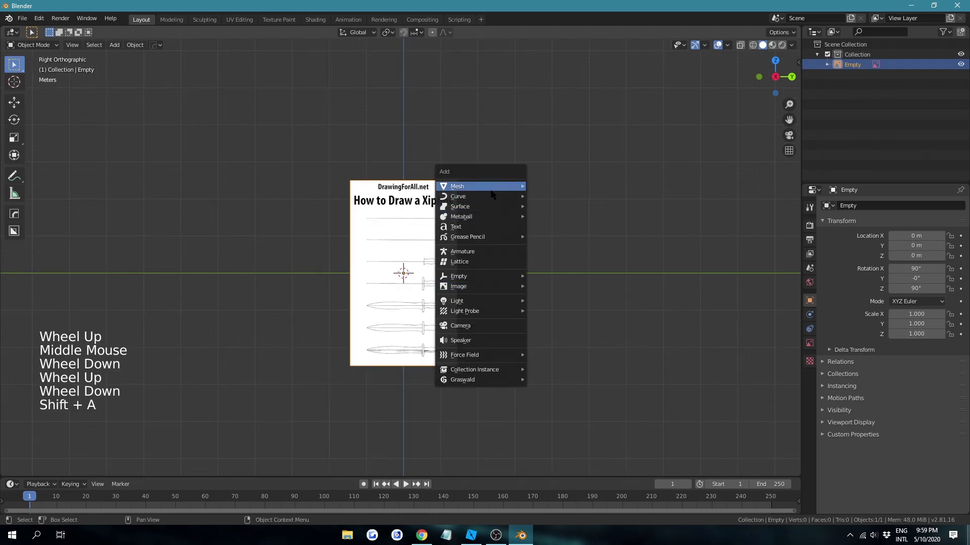
{"action": "mouse_move", "coordinate": [507, 187]}
{"action": "left_click", "coordinate": [559, 250]}
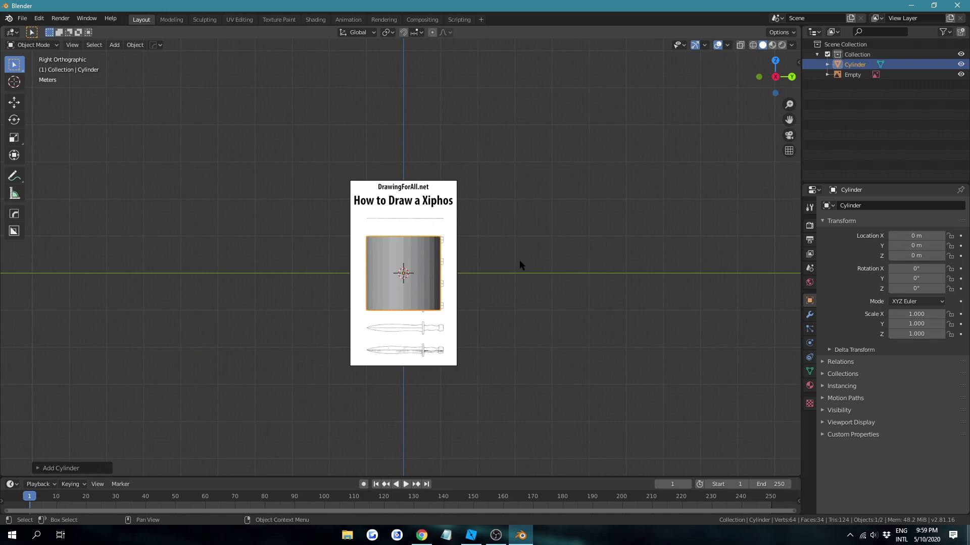
{"action": "type", "text": "r90"}
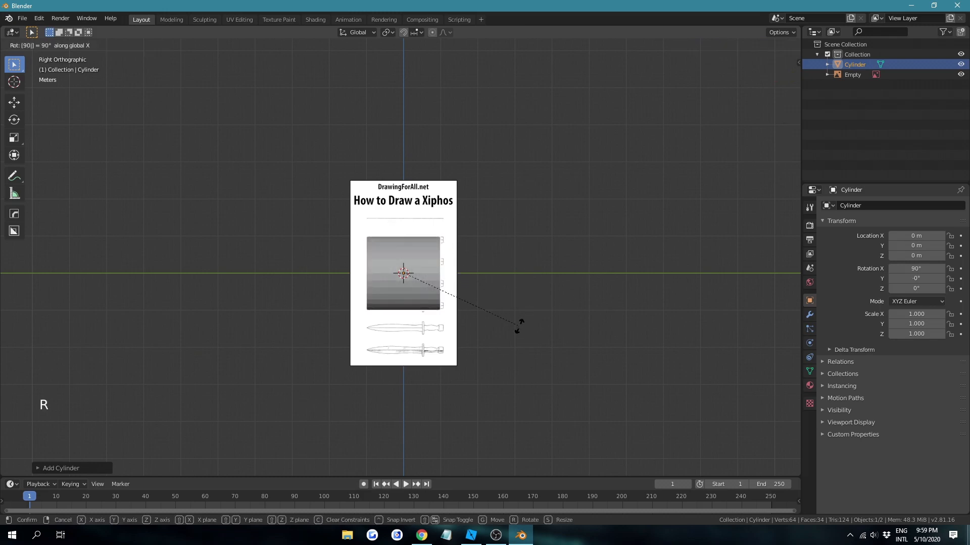
{"action": "key", "text": "Return"}
Select the reference image for the Move tool and switch the viewport to wireframe shading.
{"action": "left_click", "coordinate": [430, 203]}
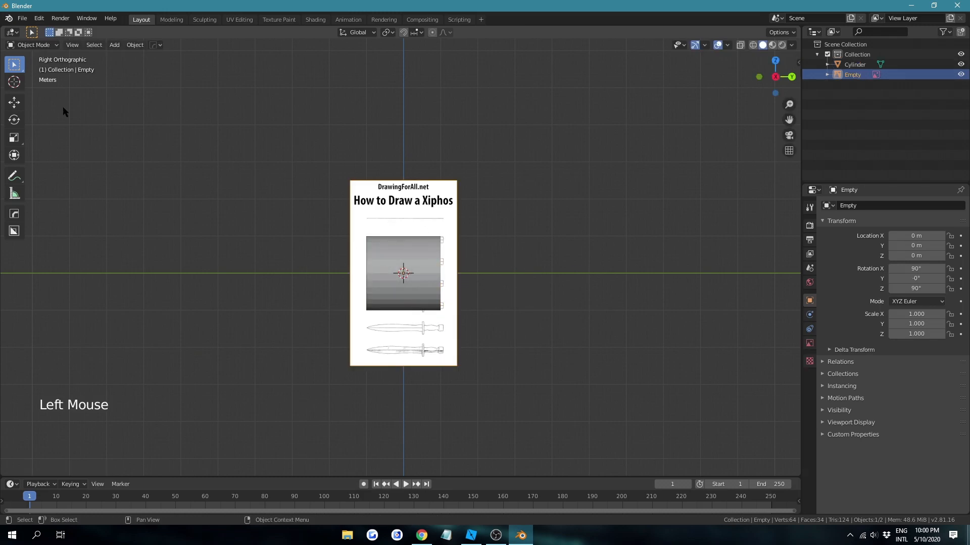
{"action": "left_click", "coordinate": [14, 103]}
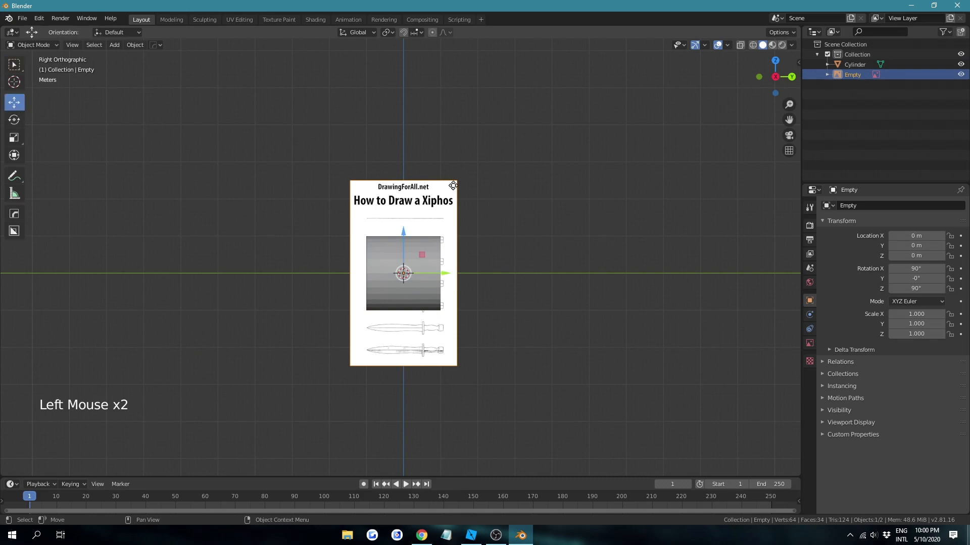
{"action": "middle_click", "coordinate": [480, 252]}
{"action": "scroll", "coordinate": [480, 252], "scroll_direction": "down", "scroll_amount": 2}
{"action": "scroll", "coordinate": [480, 250], "scroll_direction": "up", "scroll_amount": 2}
{"action": "scroll", "coordinate": [481, 251], "scroll_direction": "down", "scroll_amount": 1}
{"action": "key", "text": "z"}
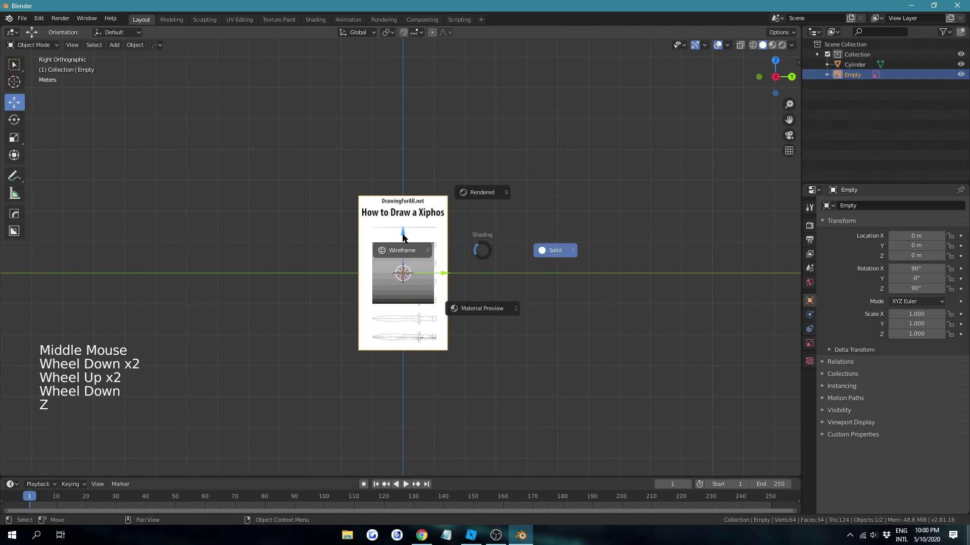
{"action": "left_click", "coordinate": [403, 239]}
Move the reference image up along Z to about 2.06 m, aligning the lowest sword drawing with the Y axis line.
{"action": "scroll", "coordinate": [436, 252], "scroll_direction": "up", "scroll_amount": 1}
{"action": "scroll", "coordinate": [438, 253], "scroll_direction": "down", "scroll_amount": 1}
{"action": "scroll", "coordinate": [441, 260], "scroll_direction": "up", "scroll_amount": 1}
{"action": "scroll", "coordinate": [448, 268], "scroll_direction": "down", "scroll_amount": 1}
{"action": "middle_click_drag", "start_coordinate": [453, 274], "coordinate": [386, 261]}
{"action": "scroll", "coordinate": [455, 283], "scroll_direction": "up", "scroll_amount": 1}
{"action": "scroll", "coordinate": [511, 332], "scroll_direction": "up", "scroll_amount": 2}
{"action": "scroll", "coordinate": [510, 331], "scroll_direction": "down", "scroll_amount": 1}
{"action": "scroll", "coordinate": [508, 331], "scroll_direction": "up", "scroll_amount": 1}
{"action": "left_click_drag", "start_coordinate": [392, 249], "coordinate": [385, 135]}
{"action": "scroll", "coordinate": [522, 286], "scroll_direction": "up", "scroll_amount": 2}
{"action": "scroll", "coordinate": [523, 285], "scroll_direction": "down", "scroll_amount": 1}
{"action": "scroll", "coordinate": [523, 285], "scroll_direction": "up", "scroll_amount": 1}
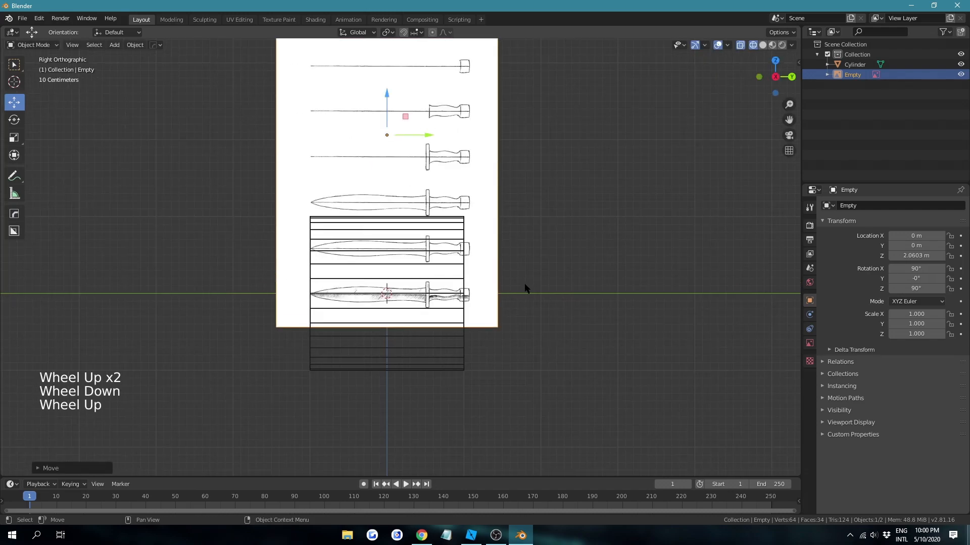
{"action": "scroll", "coordinate": [525, 293], "scroll_direction": "up", "scroll_amount": 2}
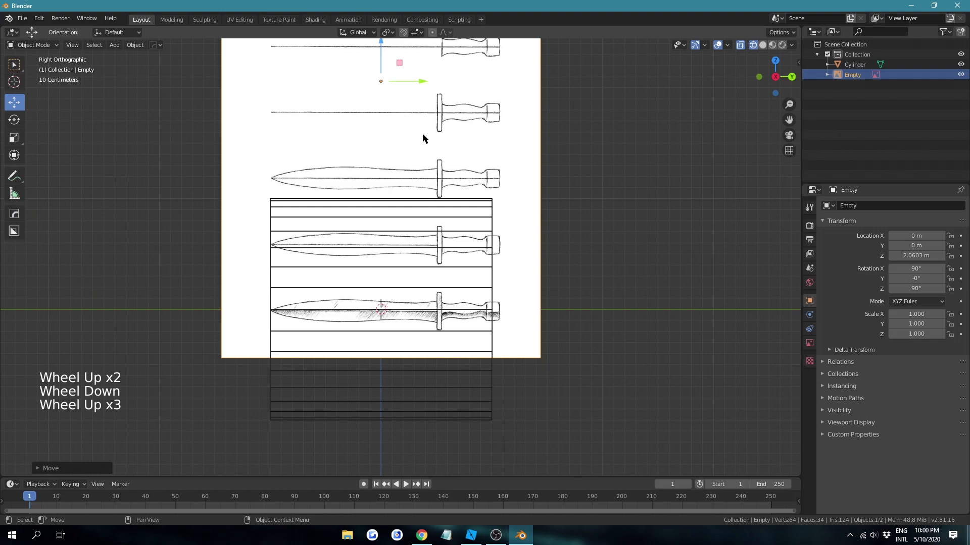
{"action": "left_click", "coordinate": [380, 61]}
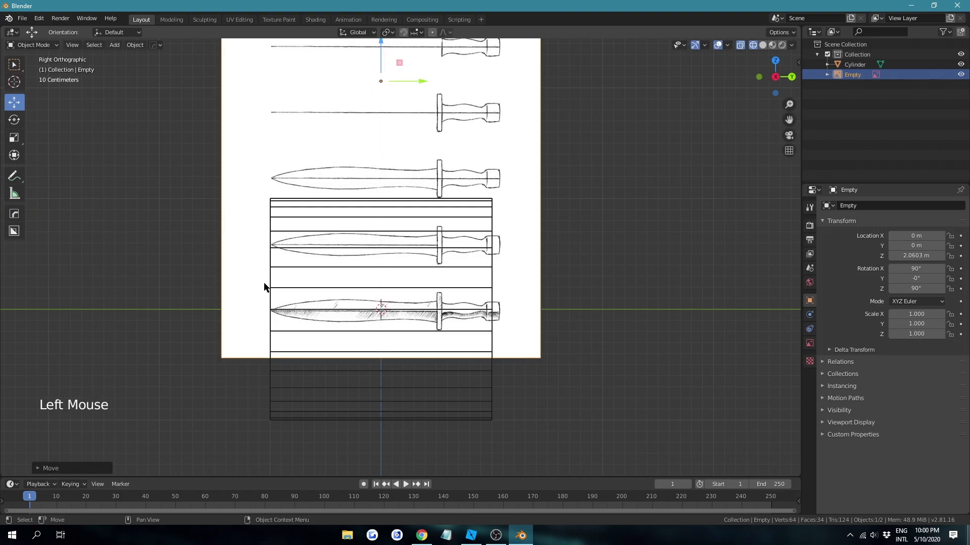
{"action": "left_click_drag", "start_coordinate": [382, 47], "coordinate": [382, 44]}
Switch to Chrome and examine xiphos reference photos, including the Swords And Daggers pin on Pinterest.
{"action": "left_click", "coordinate": [668, 259]}
{"action": "left_click", "coordinate": [516, 220]}
{"action": "left_click", "coordinate": [587, 217]}
{"action": "left_click", "coordinate": [515, 190]}
{"action": "left_click", "coordinate": [585, 118]}
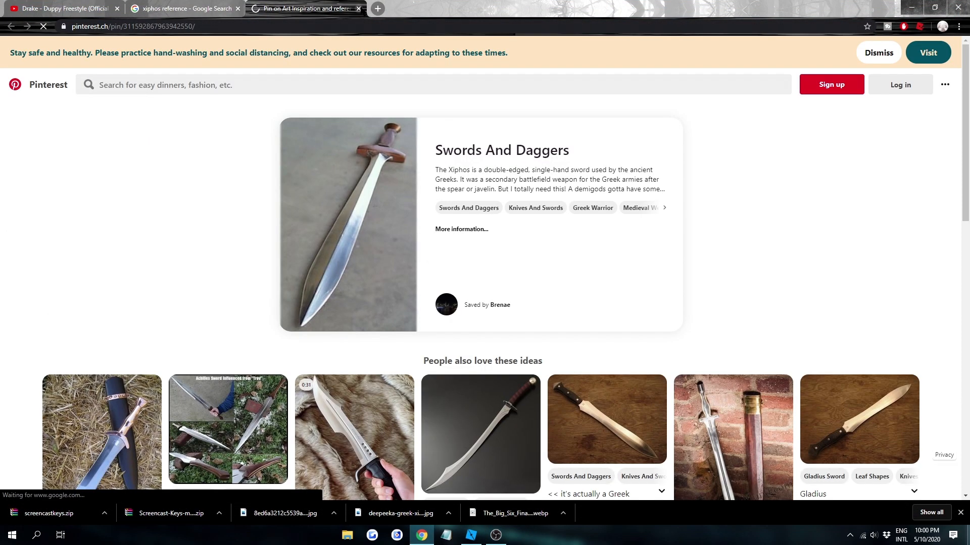
{"action": "key", "text": "ctrl+w"}
{"action": "left_click", "coordinate": [911, 8]}
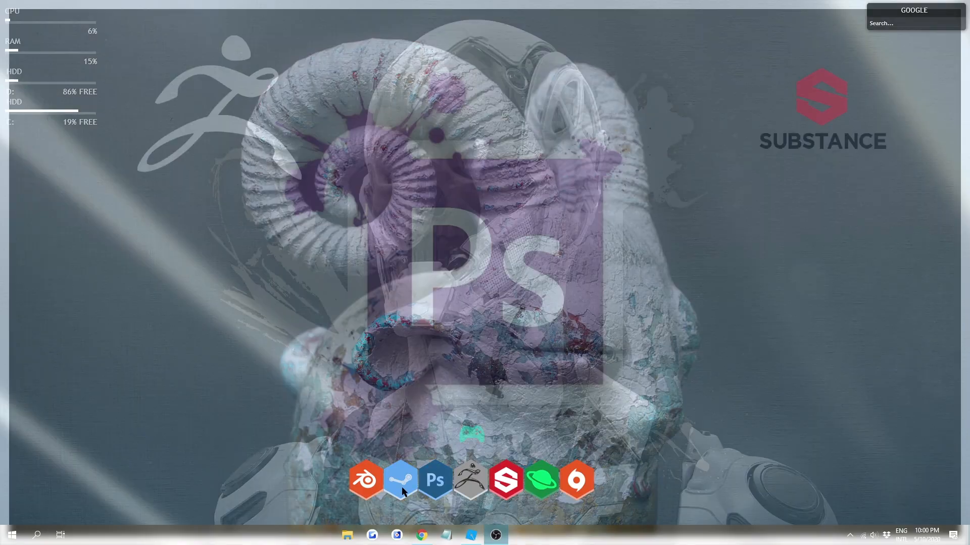
Start a fresh Blender session and delete the default camera, cube and light.
{"action": "left_click", "coordinate": [363, 479]}
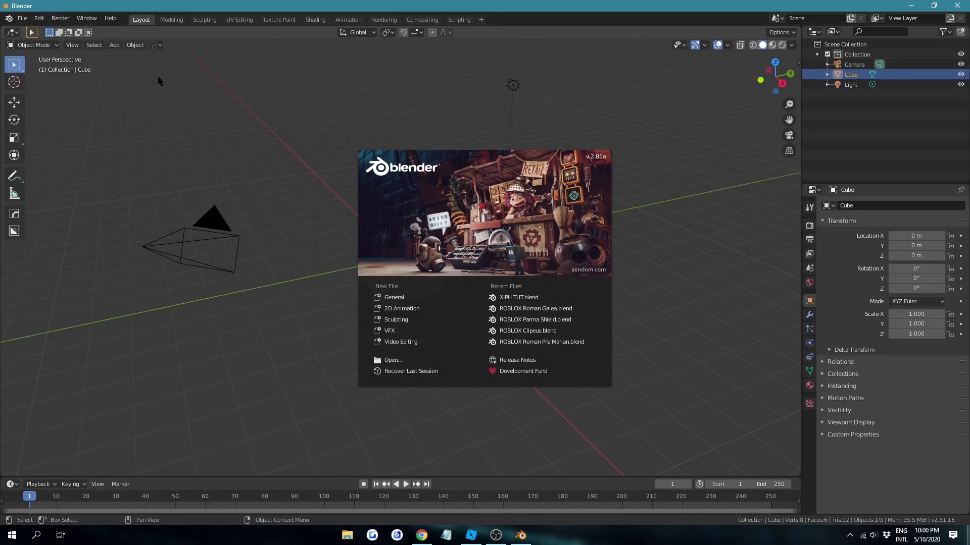
{"action": "left_click", "coordinate": [158, 76]}
{"action": "key", "text": "a"}
{"action": "key", "text": "x"}
{"action": "left_click", "coordinate": [259, 141]}
Load the drawing 8ed6a3212c5539a34ba3bc3b8eb75f25.jpg from the Desktop as a reference image, aligned to the right orthographic view.
{"action": "left_click", "coordinate": [22, 18]}
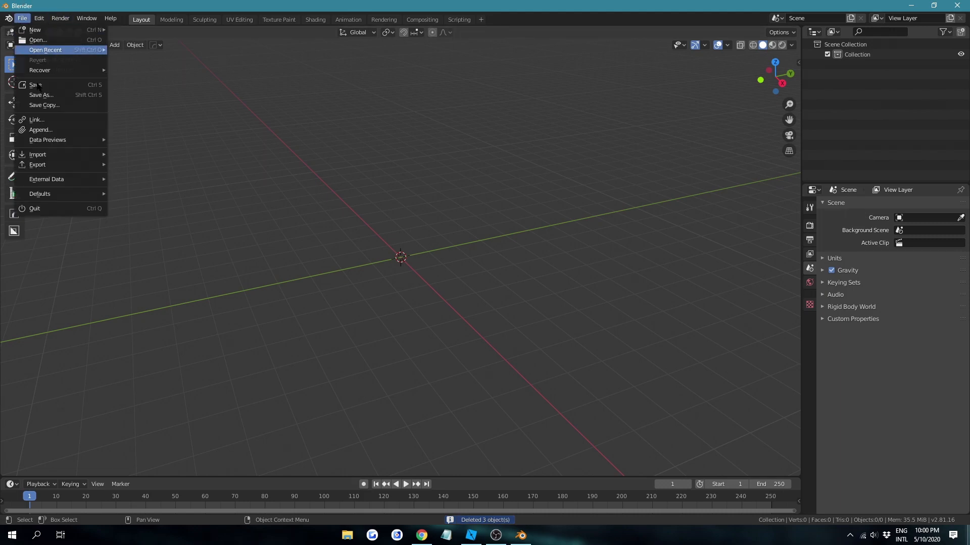
{"action": "key", "text": "KP_3"}
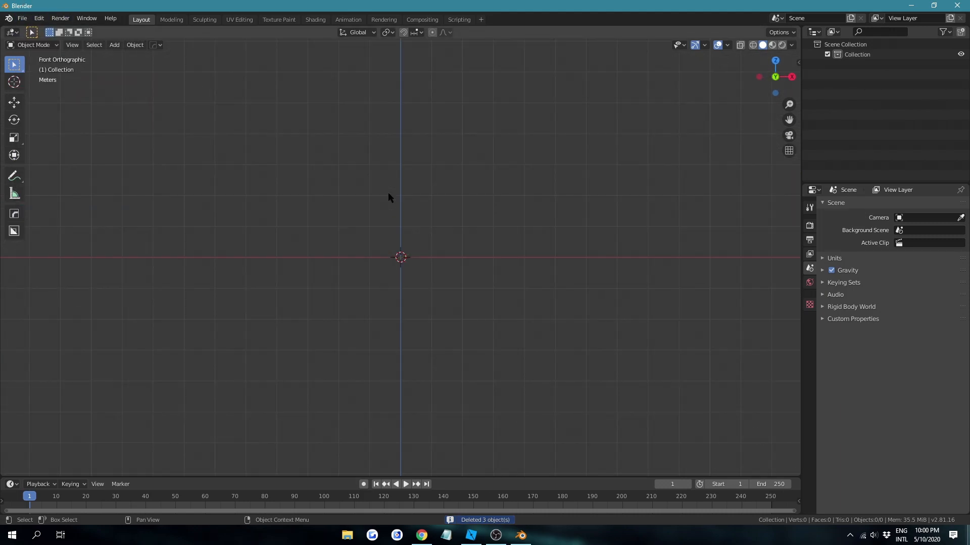
{"action": "key", "text": "shift+a"}
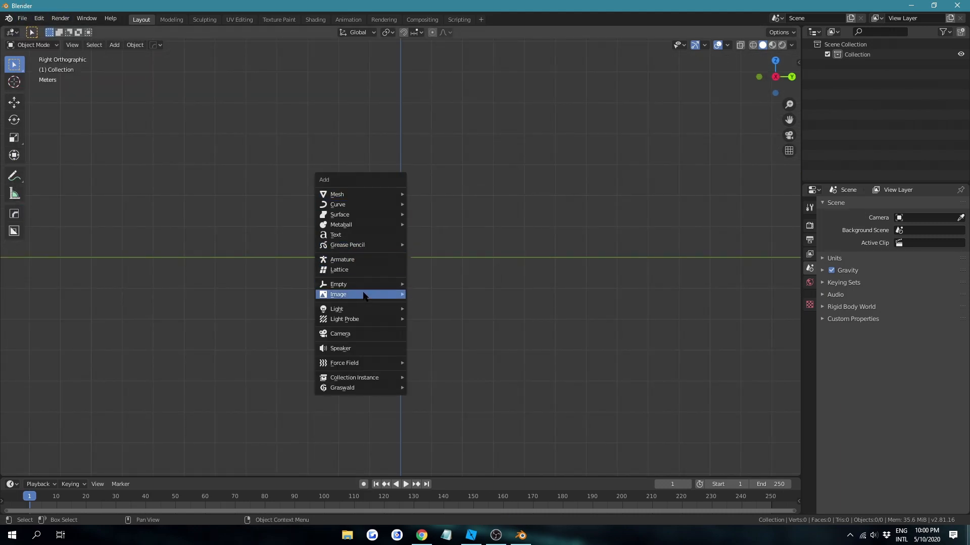
{"action": "mouse_move", "coordinate": [364, 296]}
{"action": "left_click", "coordinate": [444, 291]}
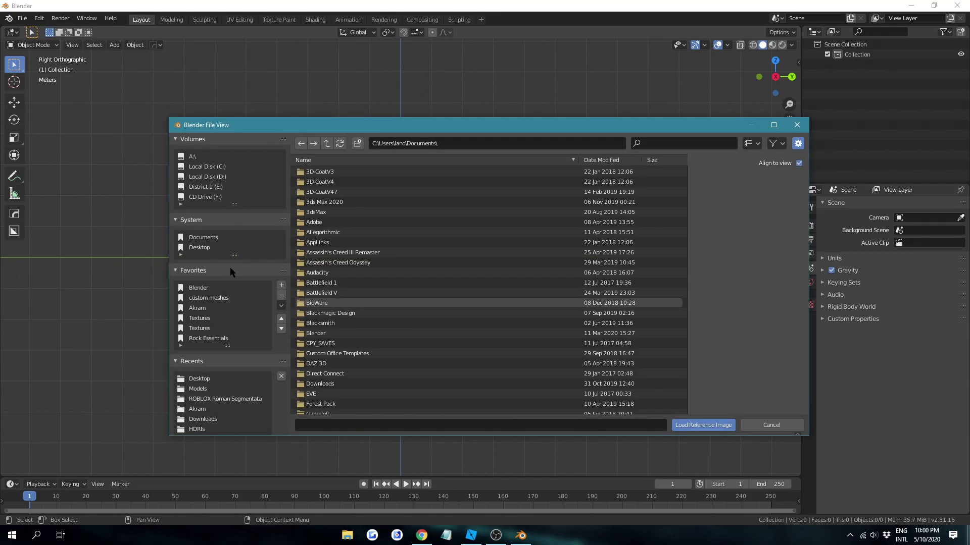
{"action": "left_click", "coordinate": [211, 247]}
{"action": "left_click", "coordinate": [377, 254]}
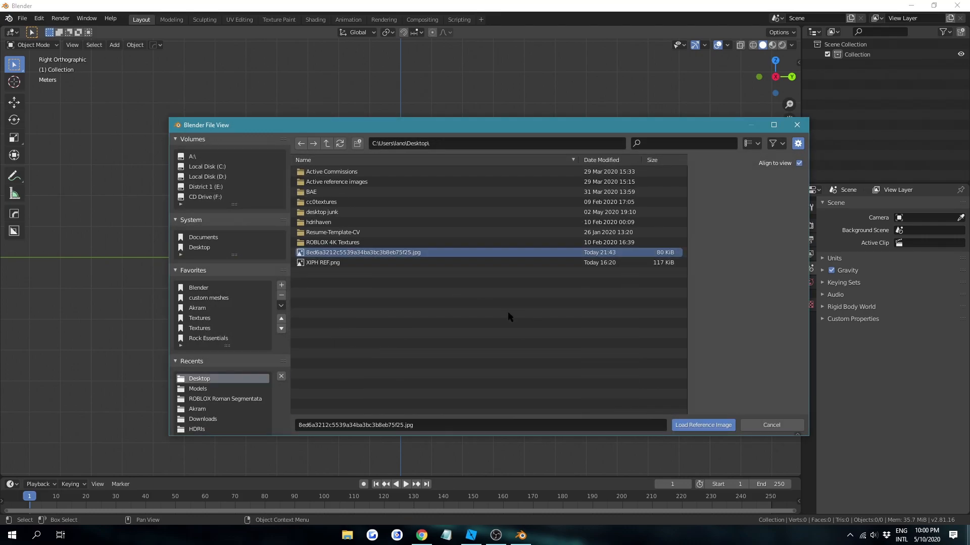
{"action": "left_click", "coordinate": [702, 424]}
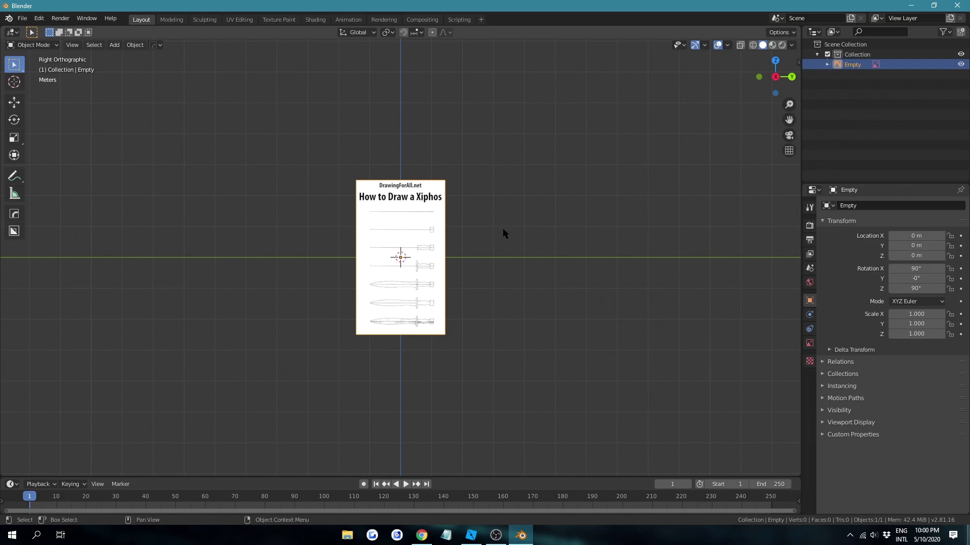
Move the reference image up along Z to about 2.087 m, bringing the lowest sword drawing near the Y axis line.
{"action": "scroll", "coordinate": [498, 241], "scroll_direction": "up", "scroll_amount": 2}
{"action": "left_click", "coordinate": [19, 104]}
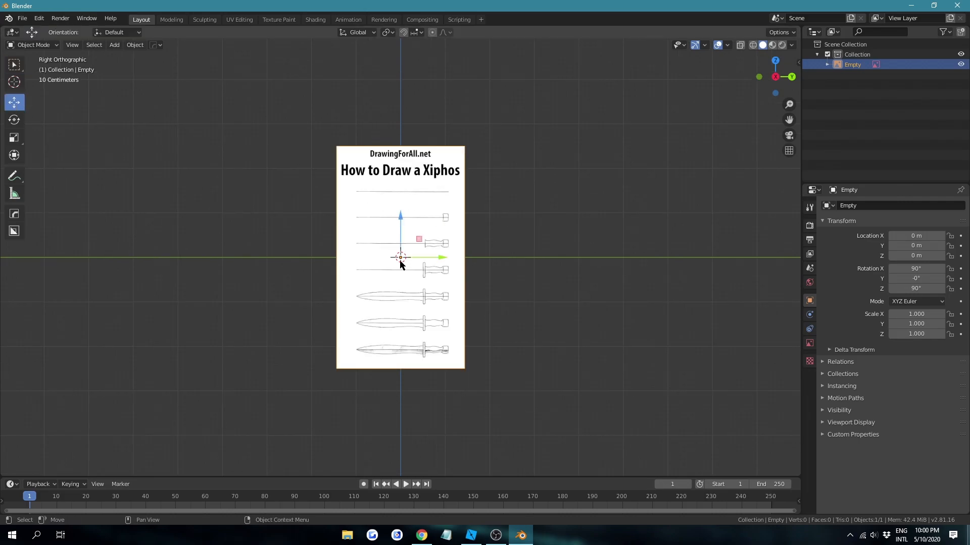
{"action": "middle_click_drag", "start_coordinate": [399, 262], "coordinate": [369, 258], "text": "shift"}
{"action": "scroll", "coordinate": [362, 223], "scroll_direction": "up", "scroll_amount": 1}
{"action": "left_click_drag", "start_coordinate": [366, 234], "coordinate": [360, 122]}
{"action": "scroll", "coordinate": [384, 200], "scroll_direction": "up", "scroll_amount": 4}
{"action": "middle_click_drag", "start_coordinate": [384, 202], "coordinate": [413, 257], "text": "shift"}
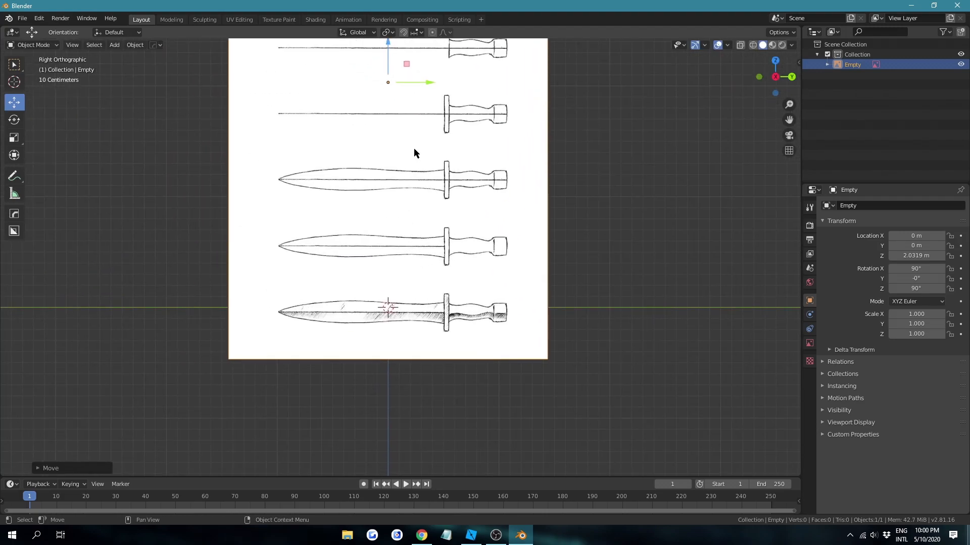
{"action": "left_click_drag", "start_coordinate": [386, 57], "coordinate": [371, 47]}
Add a cylinder mesh at the origin and set its vertices to 12.
{"action": "left_click", "coordinate": [639, 279]}
{"action": "key", "text": "shift+a"}
{"action": "mouse_move", "coordinate": [614, 180]}
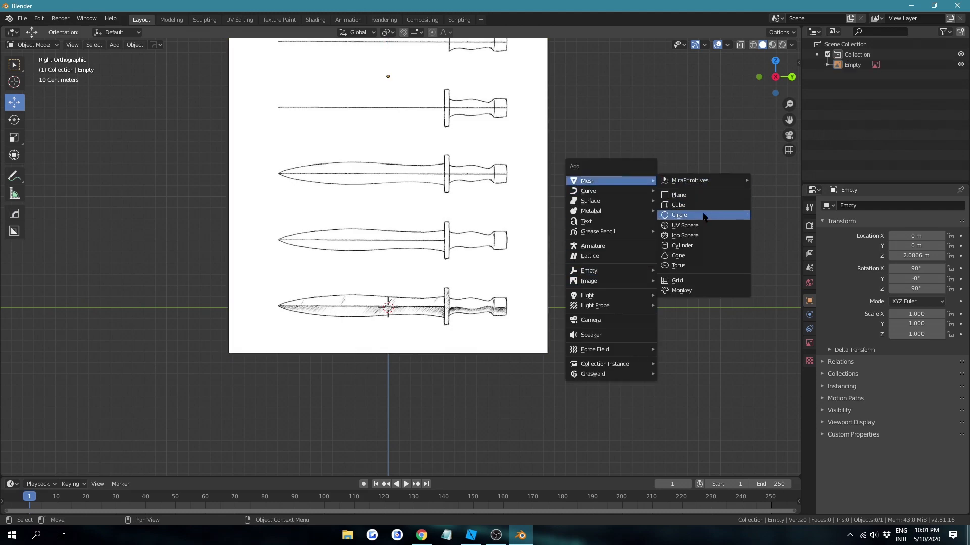
{"action": "left_click", "coordinate": [686, 232]}
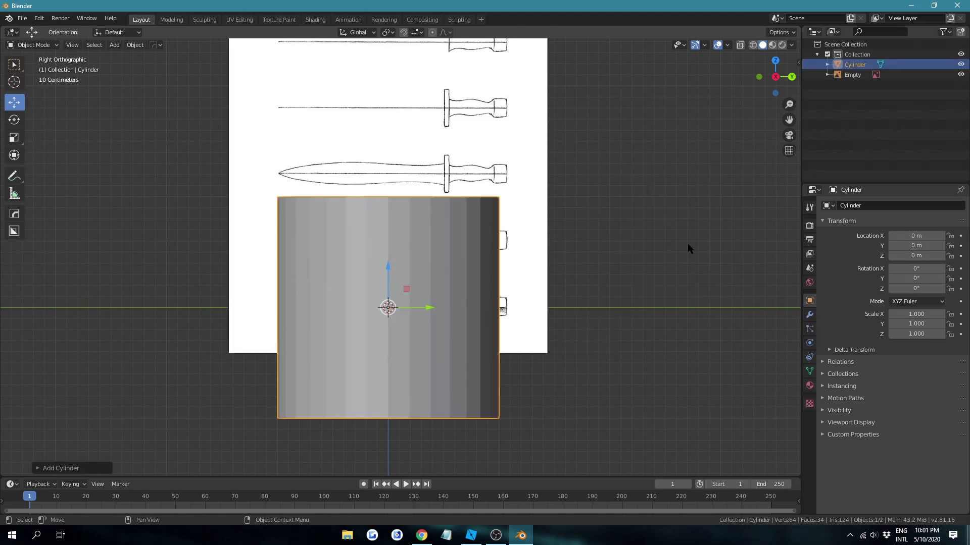
{"action": "left_click", "coordinate": [56, 468]}
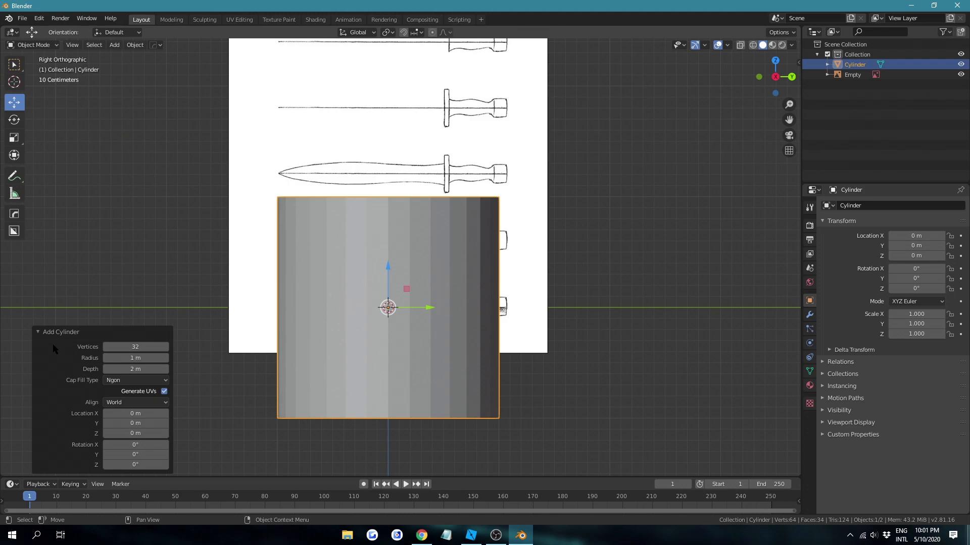
{"action": "left_click", "coordinate": [134, 347]}
{"action": "type", "text": "12"}
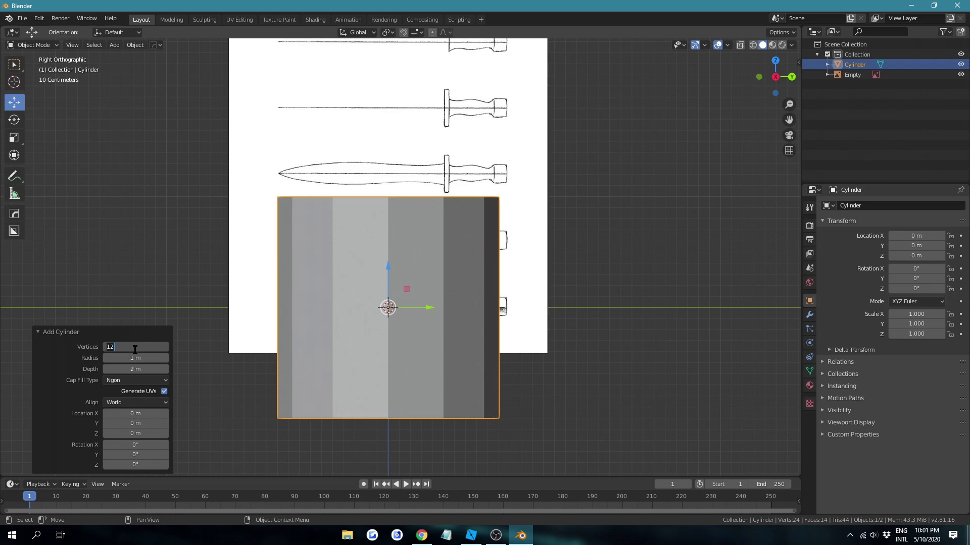
{"action": "key", "text": "Return"}
Rotate the cylinder by 90° in the right view so it lies along the Y axis, and deselect it.
{"action": "key", "text": "r"}
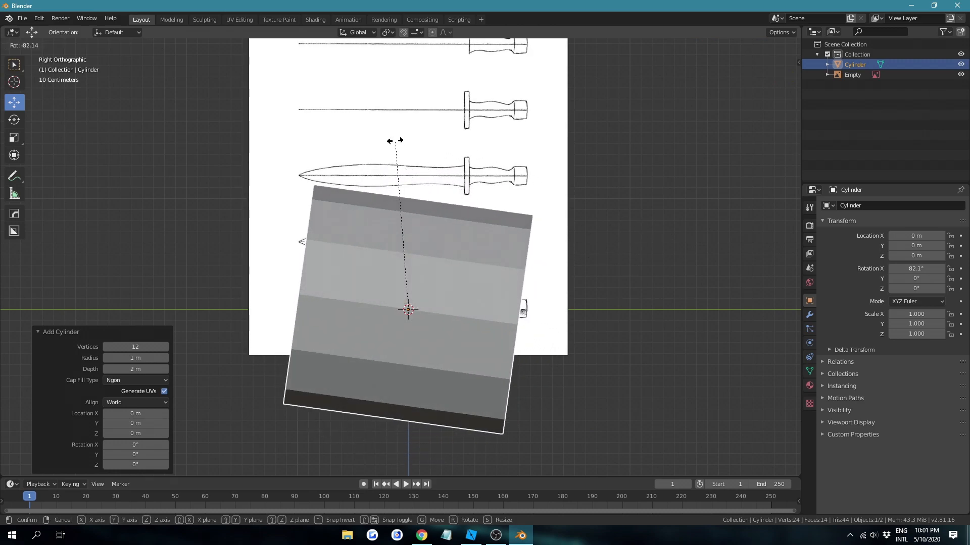
{"action": "type", "text": "90"}
{"action": "key", "text": "Return"}
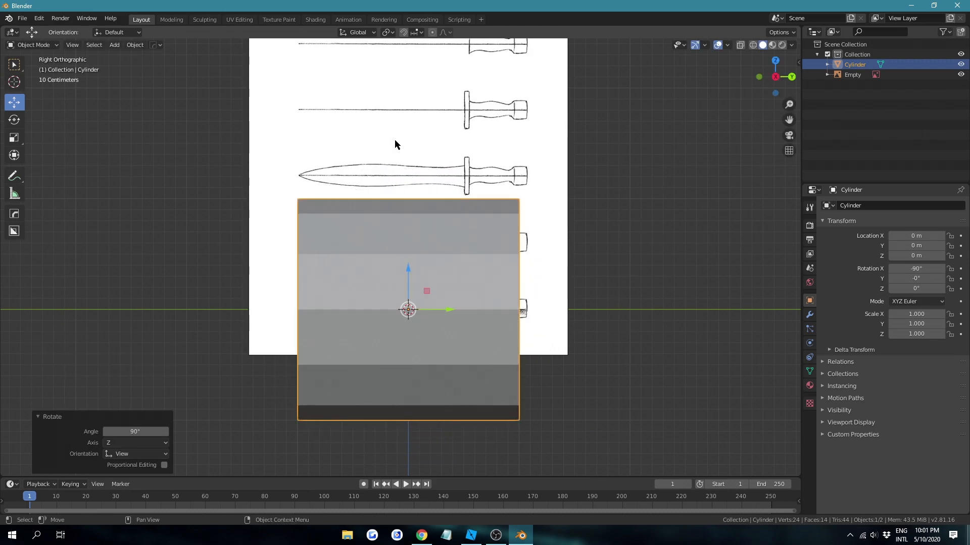
{"action": "key", "text": "alt+a"}
{"action": "left_click", "coordinate": [450, 307]}
{"action": "left_click", "coordinate": [87, 388]}
Enable the Screencast Keys display in the viewport and set its font size to 19.
{"action": "key", "text": "n"}
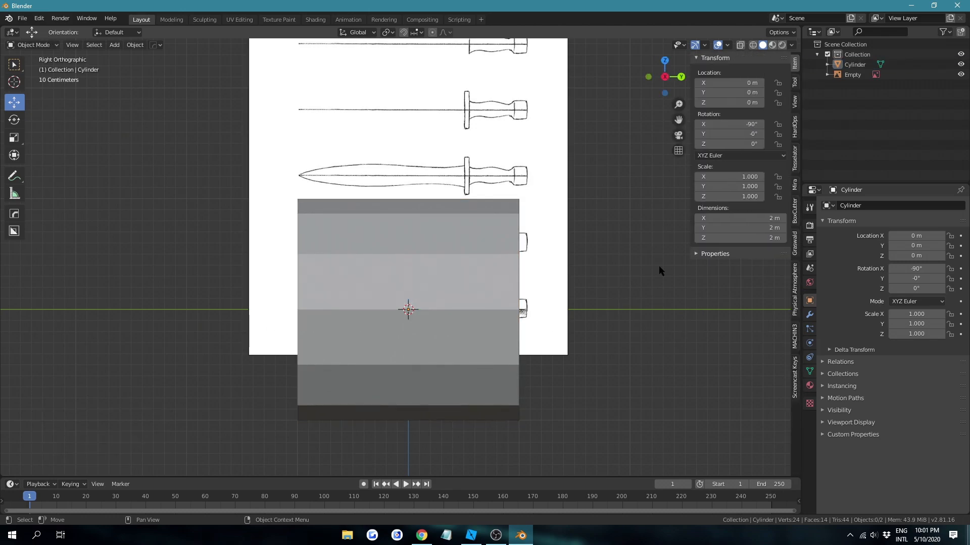
{"action": "left_click", "coordinate": [795, 371]}
{"action": "left_click", "coordinate": [705, 57]}
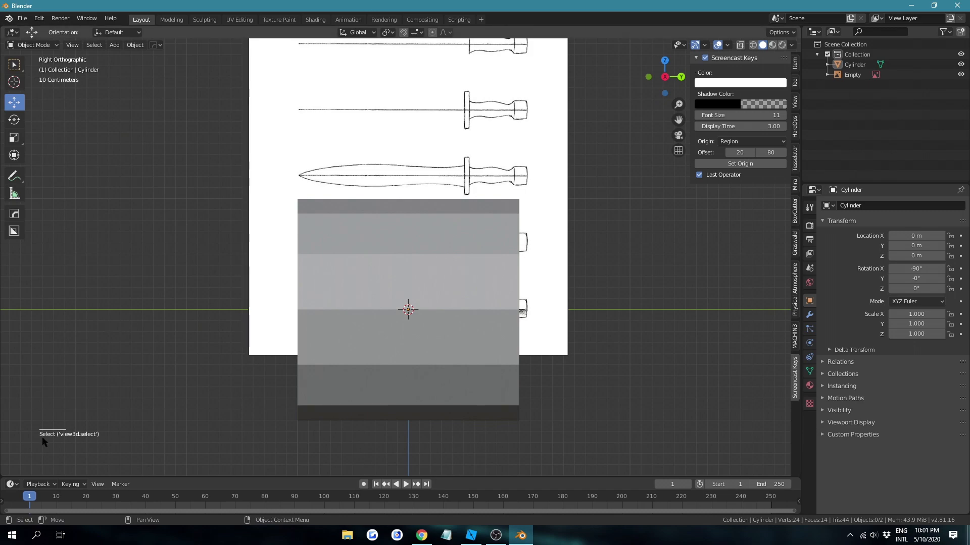
{"action": "double_click", "coordinate": [735, 115]}
{"action": "type", "text": "19"}
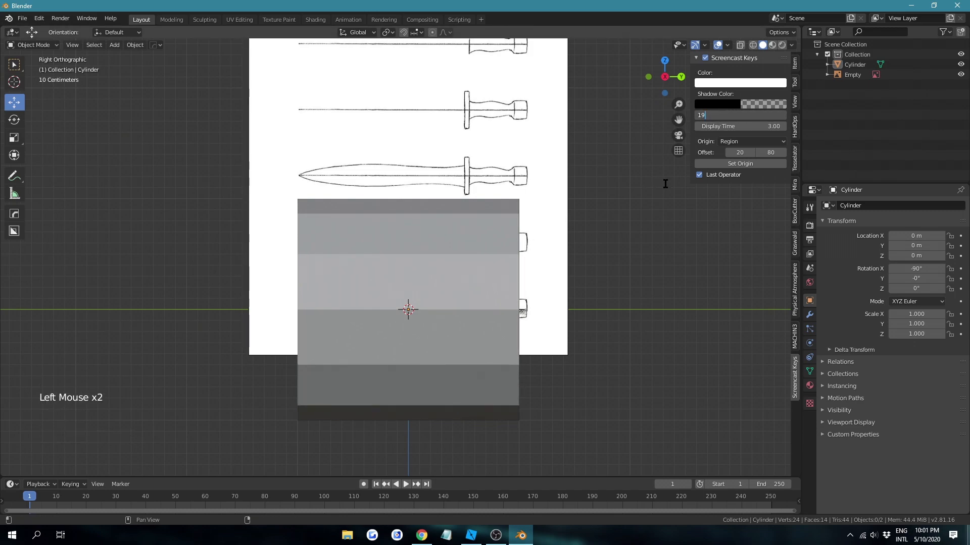
{"action": "left_click", "coordinate": [722, 114]}
{"action": "key", "text": "n"}
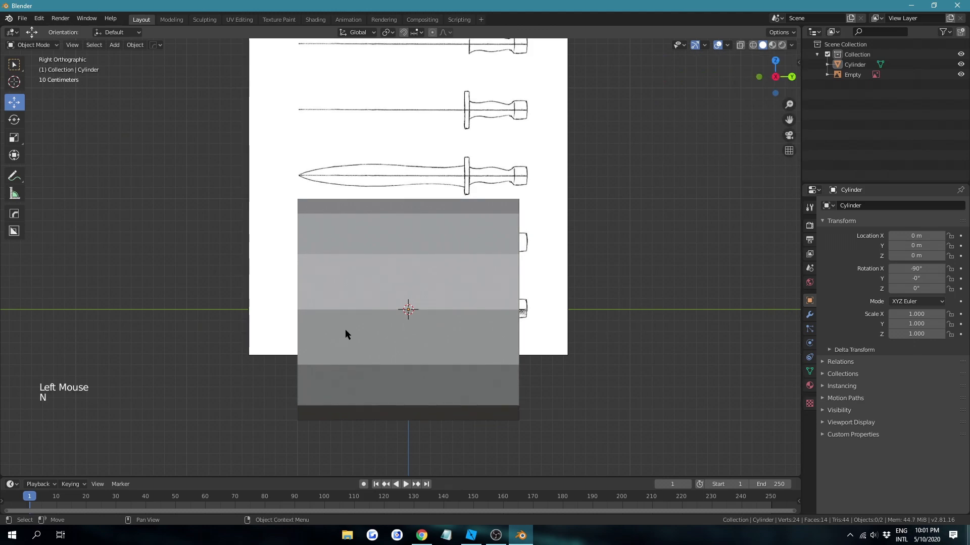
Scale the cylinder down uniformly to about 0.107, roughly the blade's width in the lowest sword drawing.
{"action": "left_click", "coordinate": [398, 305]}
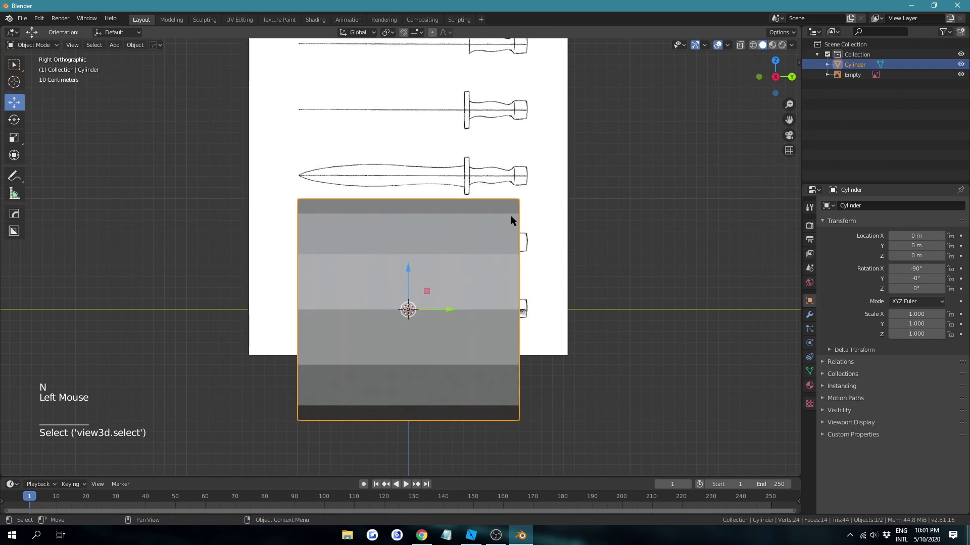
{"action": "key", "text": "s"}
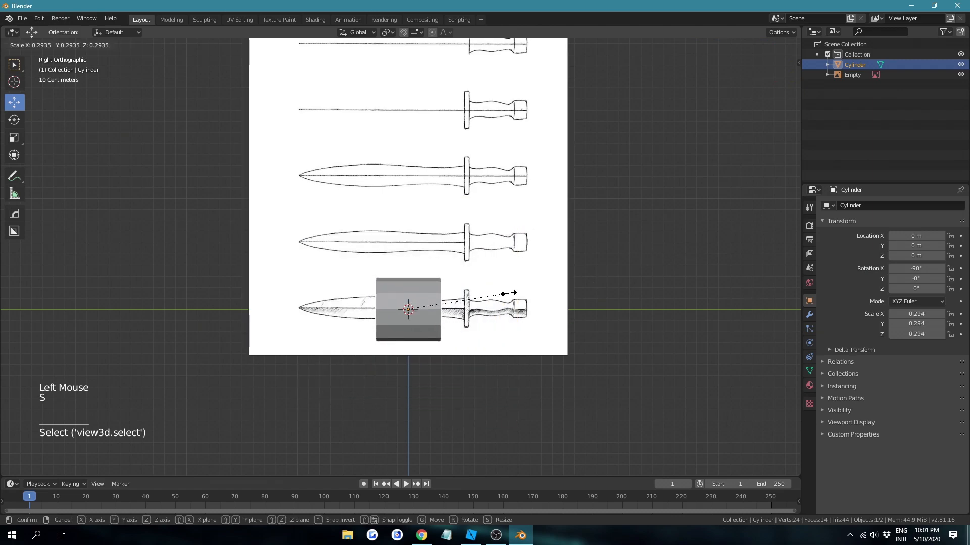
{"action": "left_click", "coordinate": [444, 304]}
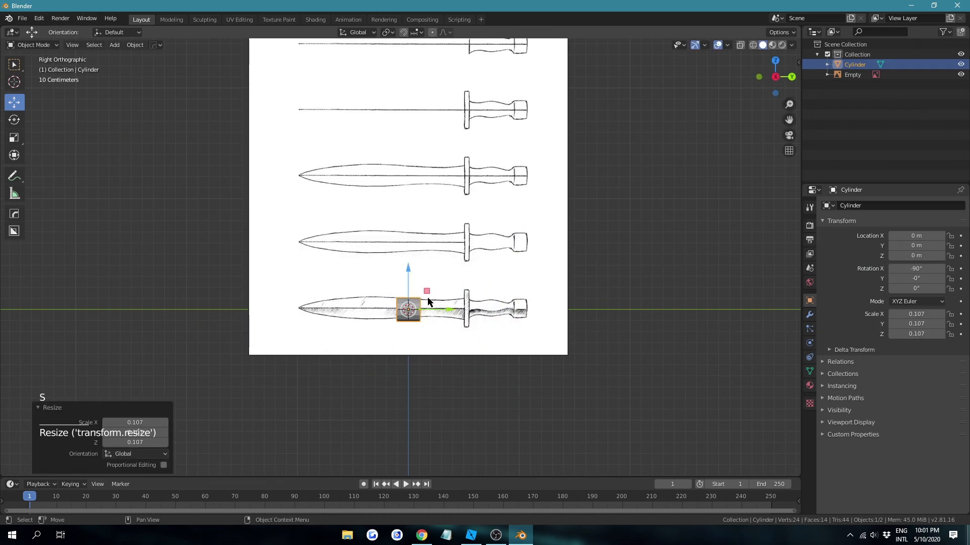
Move the cylinder along Y to about 0.758 m, over the grip drawing, and scale it down to about 0.083.
{"action": "key", "text": "KP_Decimal"}
{"action": "scroll", "coordinate": [451, 320], "scroll_direction": "down", "scroll_amount": 2}
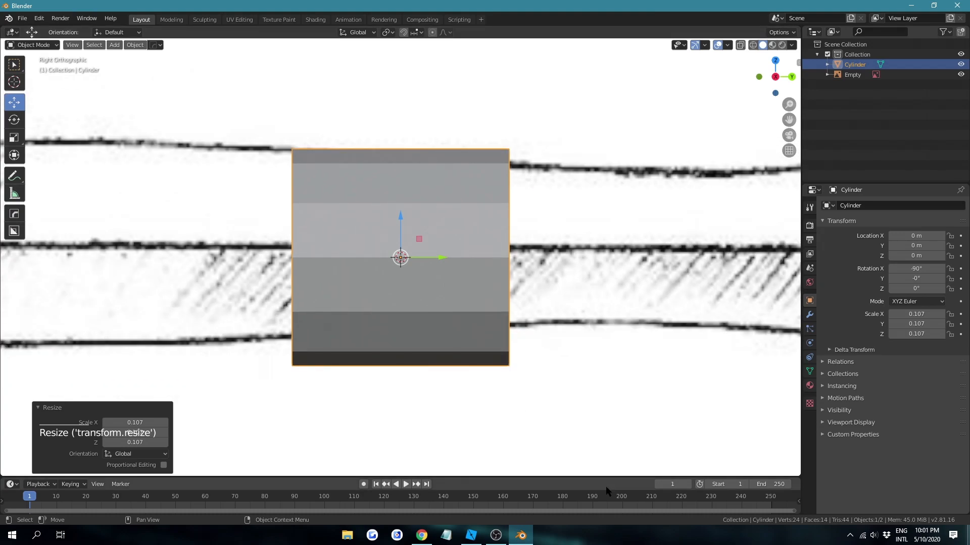
{"action": "scroll", "coordinate": [584, 371], "scroll_direction": "up", "scroll_amount": 1}
{"action": "scroll", "coordinate": [572, 374], "scroll_direction": "down", "scroll_amount": 5}
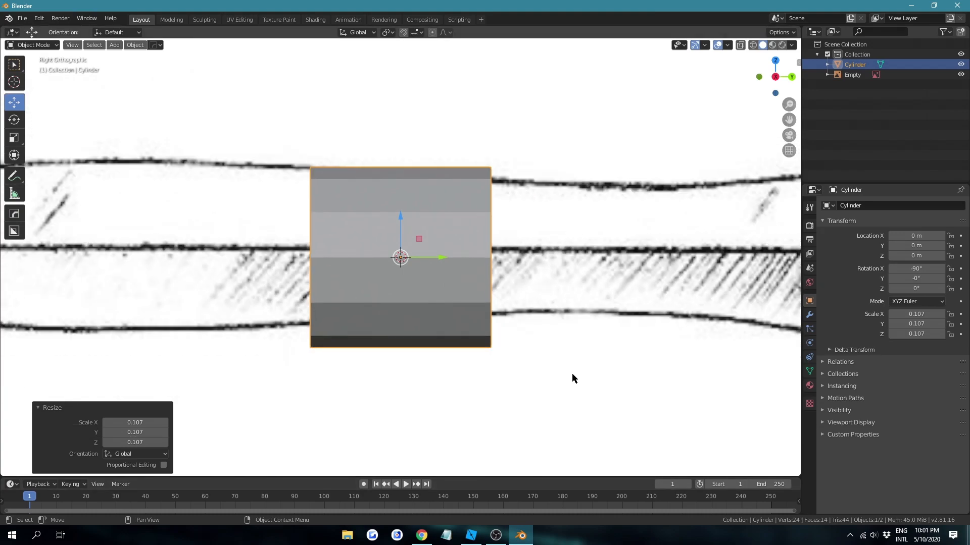
{"action": "scroll", "coordinate": [500, 327], "scroll_direction": "down", "scroll_amount": 2}
{"action": "left_click_drag", "start_coordinate": [433, 268], "coordinate": [668, 265]}
{"action": "middle_click_drag", "start_coordinate": [668, 265], "coordinate": [547, 268], "text": "shift"}
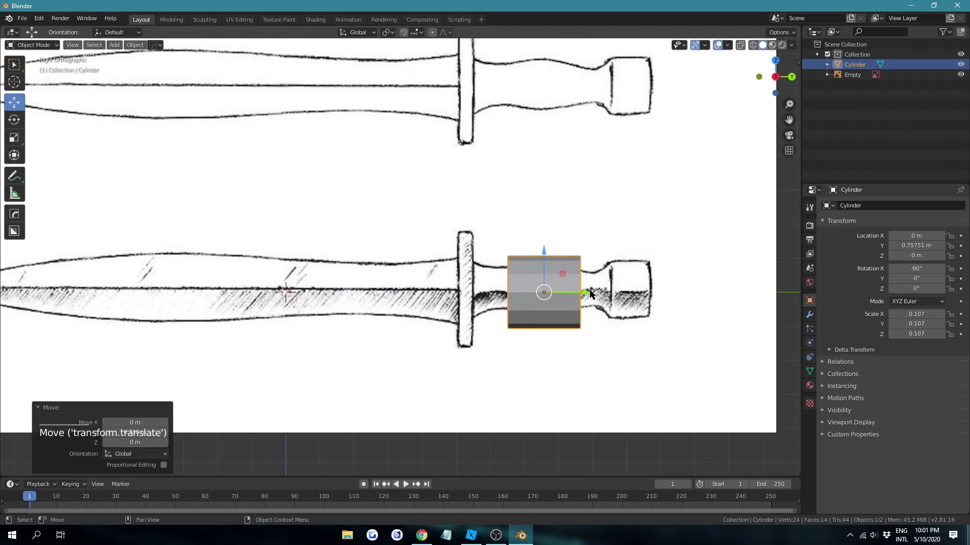
{"action": "key", "text": "s"}
{"action": "left_click", "coordinate": [622, 279]}
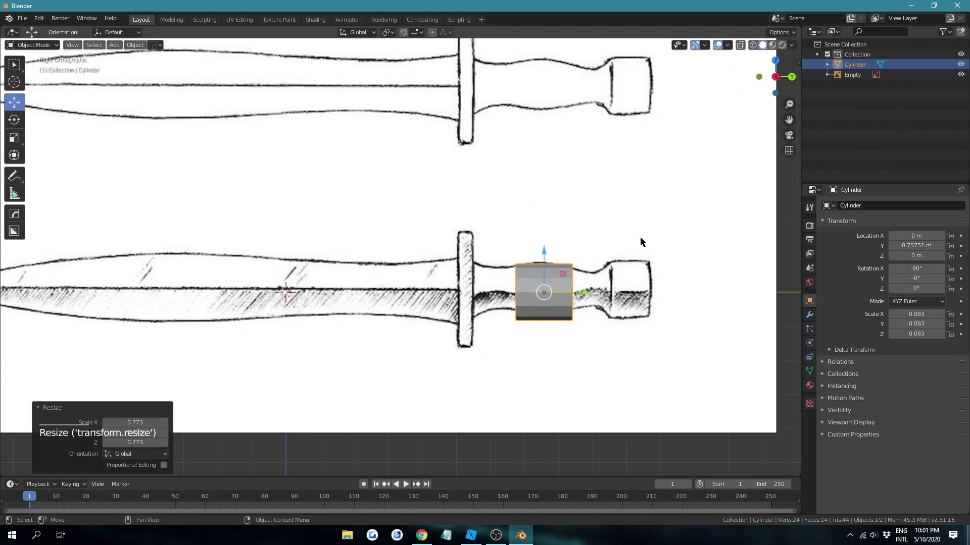
{"action": "left_click", "coordinate": [651, 194]}
{"action": "middle_click_drag", "start_coordinate": [651, 194], "coordinate": [627, 206], "text": "shift"}
{"action": "scroll", "coordinate": [655, 297], "scroll_direction": "down", "scroll_amount": 1}
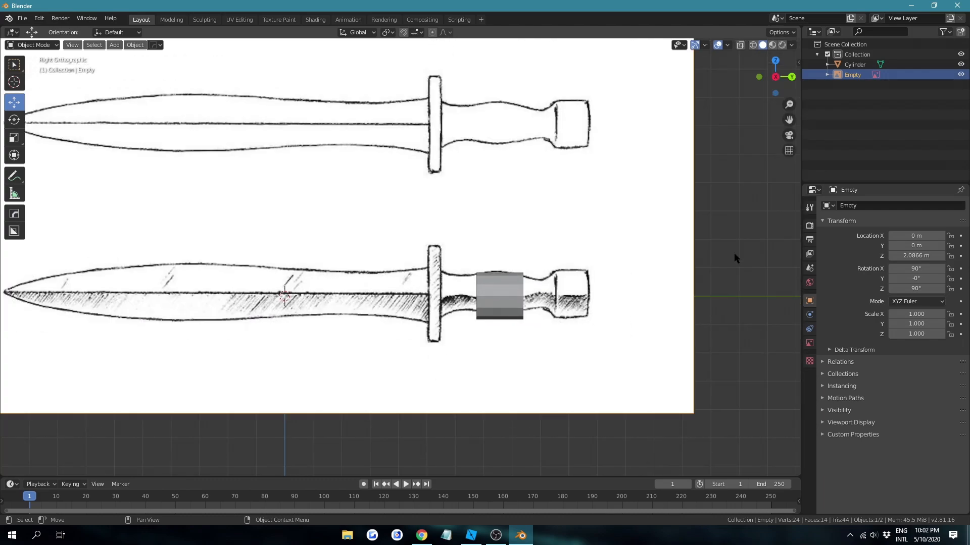
{"action": "left_click", "coordinate": [620, 174]}
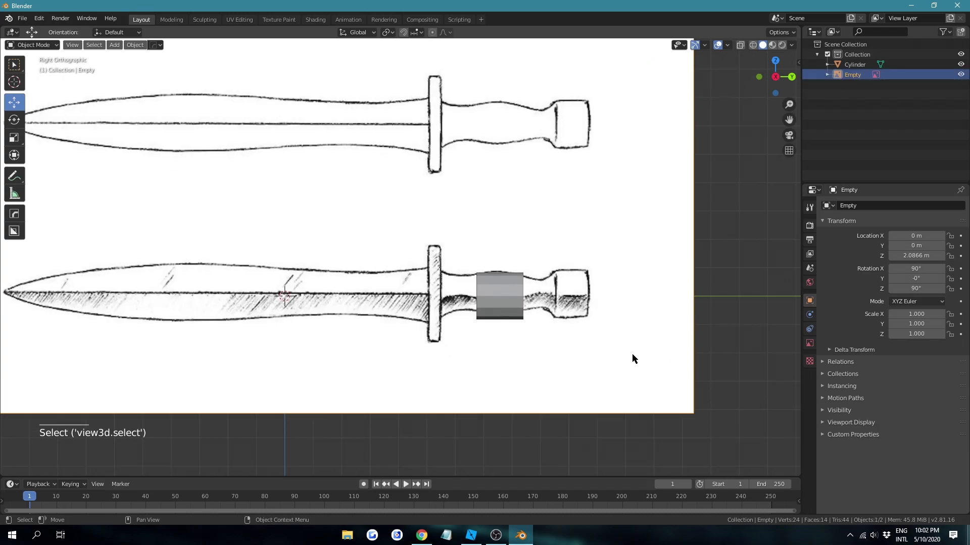
{"action": "key", "text": "g"}
{"action": "key", "text": "x"}
{"action": "key", "text": "Escape"}
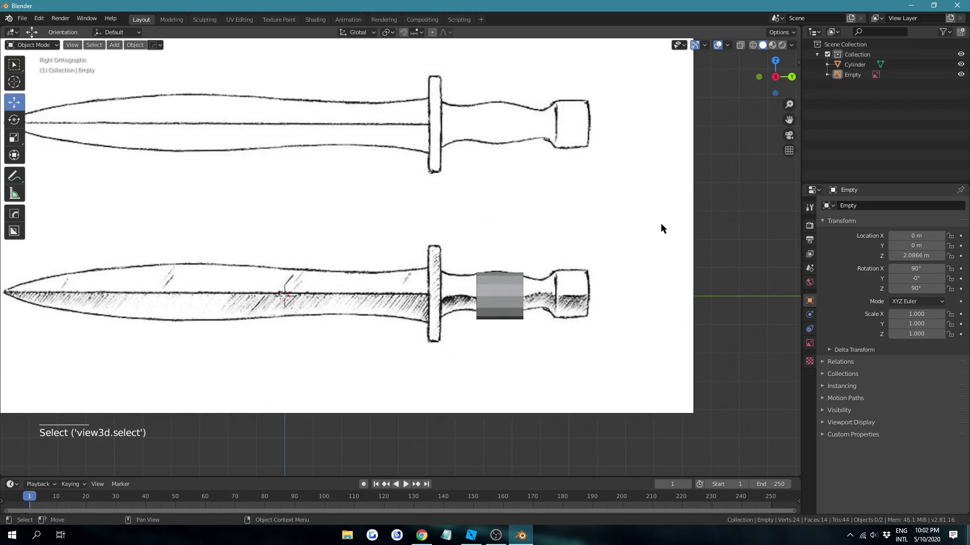
Move the reference image down along Z to about 2.074 m, aligning the lowest sword's centre line with the Y axis.
{"action": "key", "text": "g"}
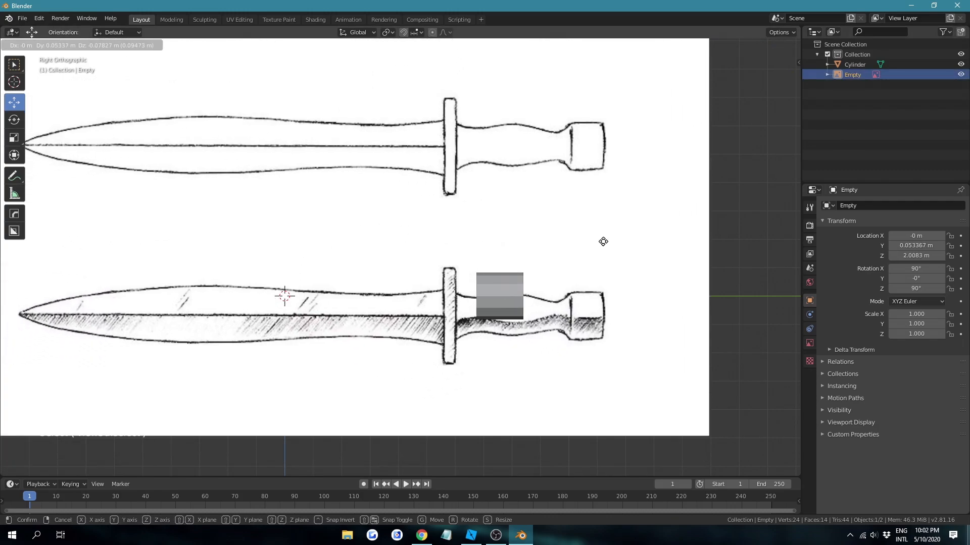
{"action": "key", "text": "z"}
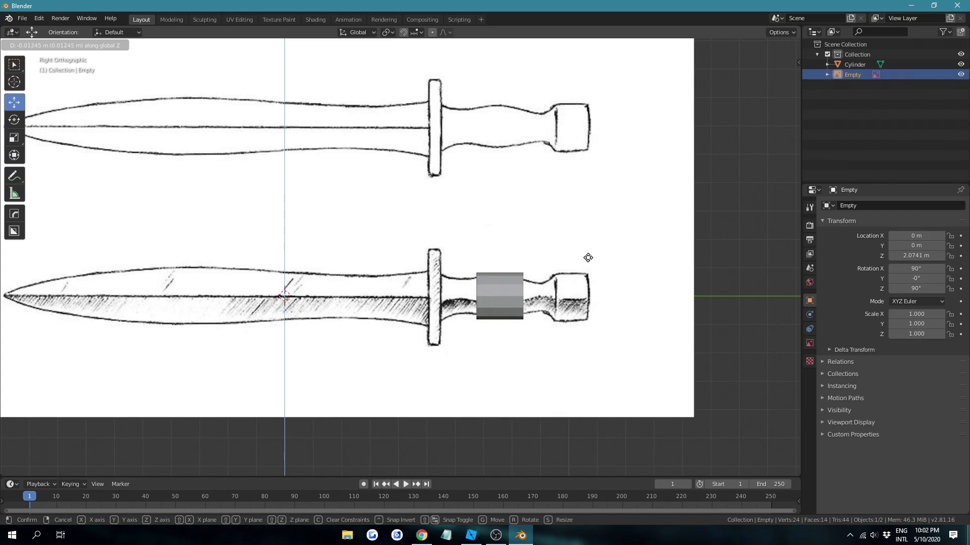
{"action": "left_click", "coordinate": [588, 258]}
Move the cylinder along Y to about 0.633 m, against the guard in the drawing, and switch the viewport to wireframe shading.
{"action": "left_click", "coordinate": [512, 291]}
{"action": "left_click_drag", "start_coordinate": [526, 299], "coordinate": [490, 303]}
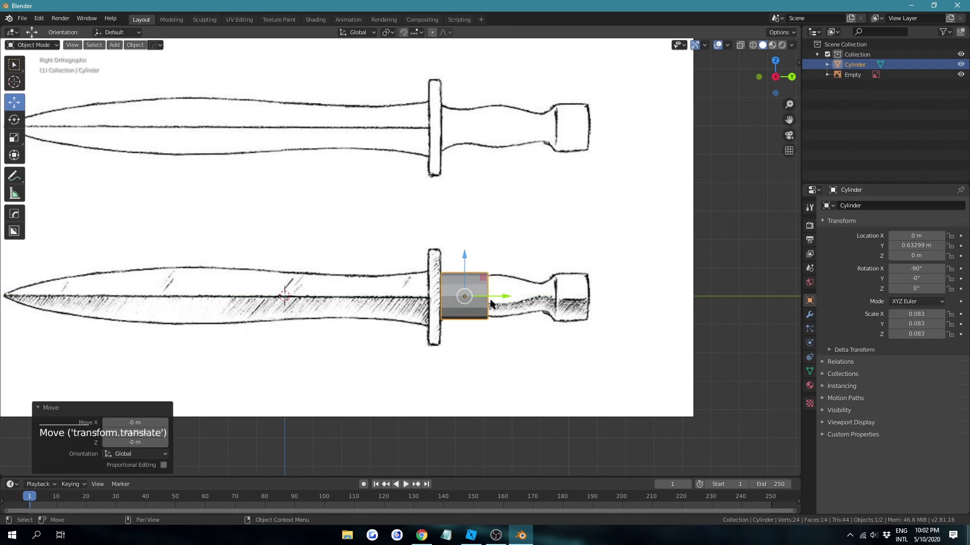
{"action": "key", "text": "z"}
{"action": "left_click", "coordinate": [604, 325]}
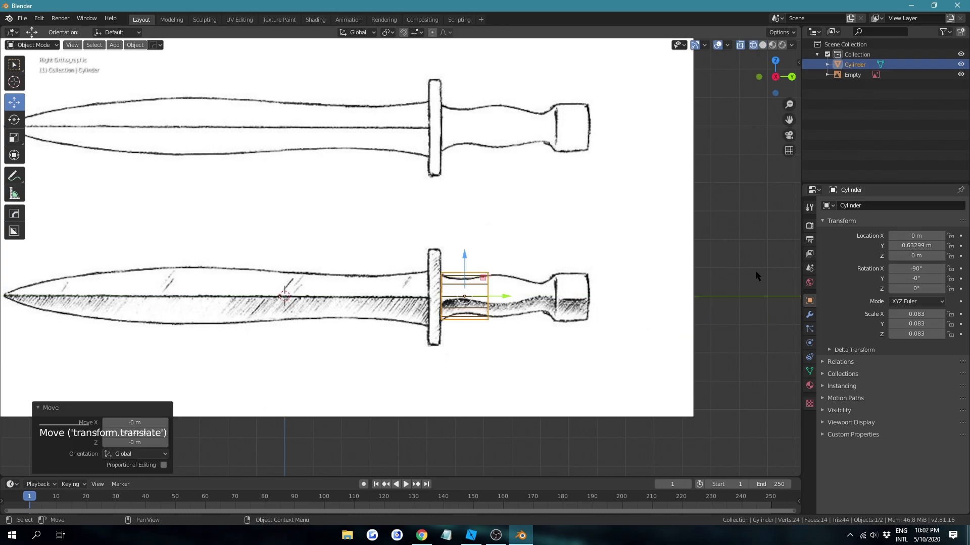
Enter Edit Mode on the cylinder and deselect all of its vertices.
{"action": "key", "text": "Tab"}
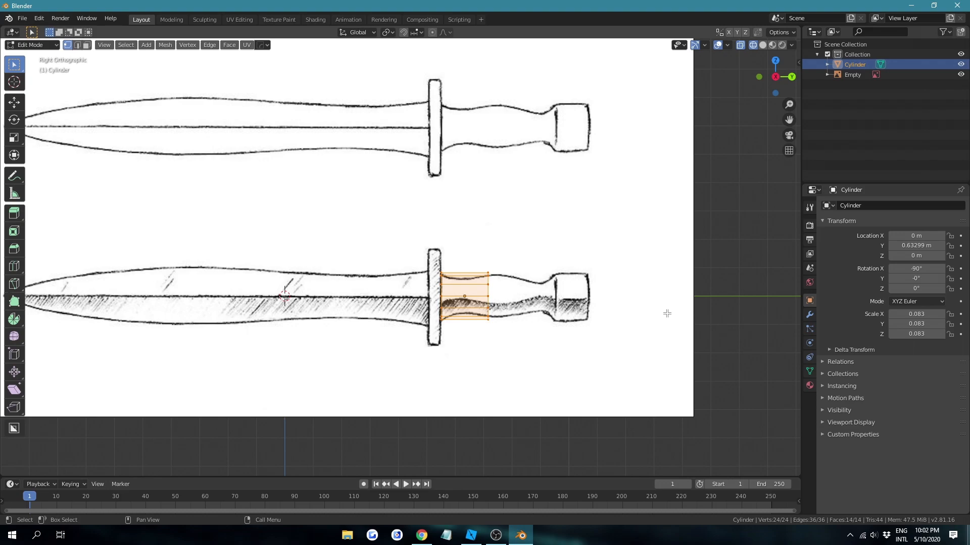
{"action": "left_click", "coordinate": [725, 292]}
{"action": "scroll", "coordinate": [654, 288], "scroll_direction": "up", "scroll_amount": 4}
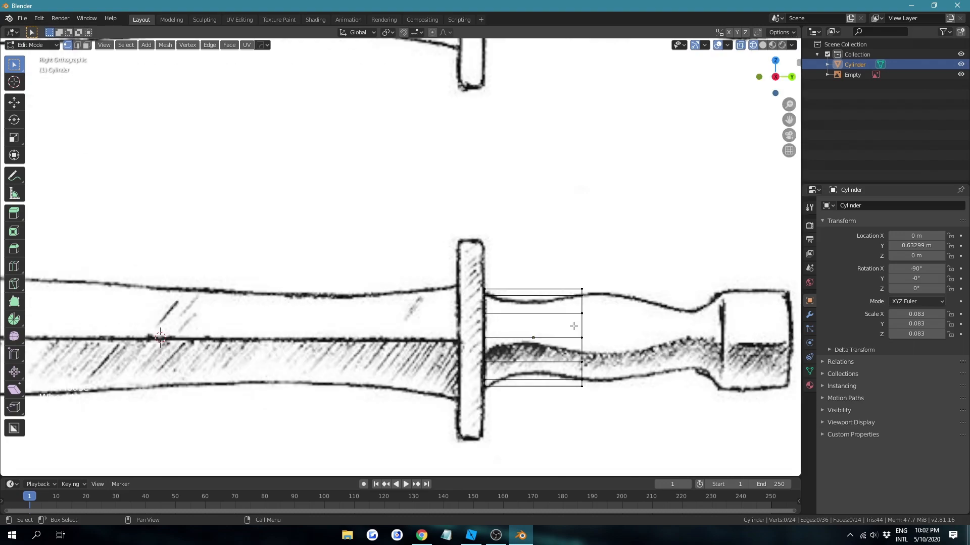
{"action": "middle_click_drag", "start_coordinate": [342, 244], "coordinate": [239, 198], "text": "shift"}
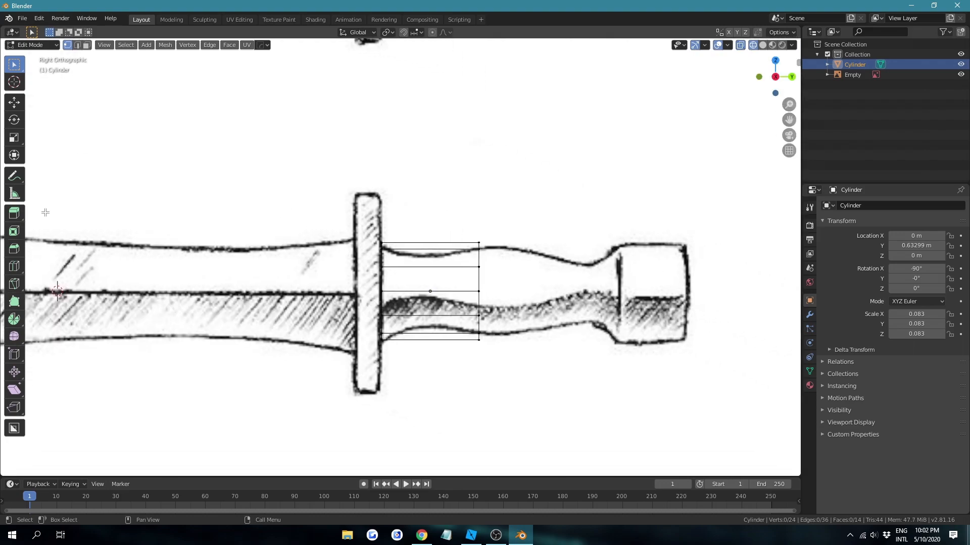
Leave Edit Mode on the cylinder, back in solid shading, and add a cube to the scene.
{"action": "left_click", "coordinate": [15, 213]}
{"action": "middle_click_drag", "start_coordinate": [447, 287], "coordinate": [481, 331], "text": "alt"}
{"action": "key", "text": "z"}
{"action": "scroll", "coordinate": [454, 338], "scroll_direction": "down", "scroll_amount": 2}
{"action": "key", "text": "Tab"}
{"action": "scroll", "coordinate": [377, 350], "scroll_direction": "down", "scroll_amount": 2}
{"action": "middle_click_drag", "start_coordinate": [376, 351], "coordinate": [455, 319]}
{"action": "scroll", "coordinate": [455, 319], "scroll_direction": "down", "scroll_amount": 2}
{"action": "key", "text": "shift+a"}
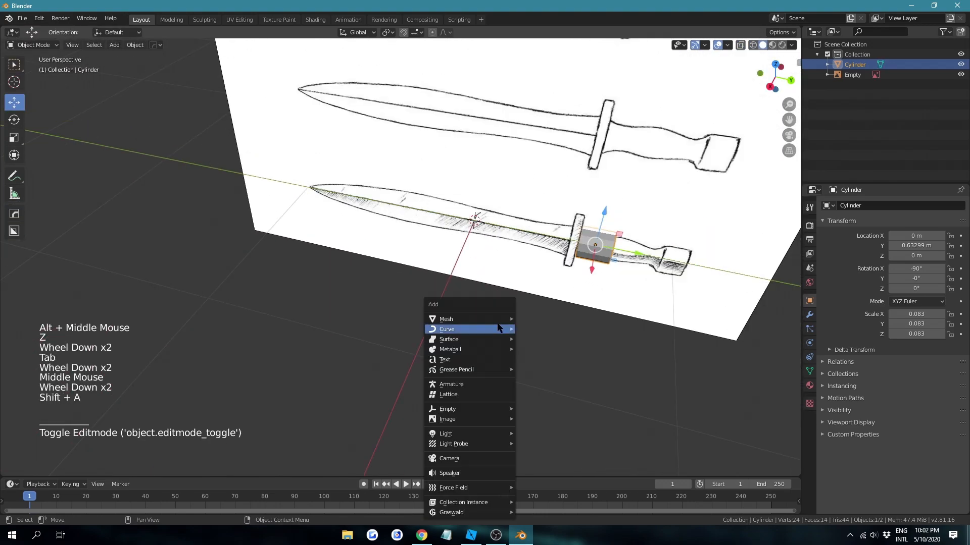
{"action": "mouse_move", "coordinate": [495, 319]}
{"action": "left_click", "coordinate": [537, 343]}
Move the cube along X to about 1.294 m, clear of the reference image, and enter Edit Mode on it.
{"action": "middle_click_drag", "start_coordinate": [550, 338], "coordinate": [522, 288], "text": "alt"}
{"action": "scroll", "coordinate": [523, 287], "scroll_direction": "down", "scroll_amount": 1}
{"action": "scroll", "coordinate": [522, 288], "scroll_direction": "up", "scroll_amount": 1}
{"action": "scroll", "coordinate": [455, 278], "scroll_direction": "down", "scroll_amount": 2}
{"action": "left_click_drag", "start_coordinate": [436, 271], "coordinate": [275, 358]}
{"action": "middle_click_drag", "start_coordinate": [368, 319], "coordinate": [631, 280]}
{"action": "key", "text": "Tab"}
{"action": "middle_click_drag", "start_coordinate": [225, 230], "coordinate": [393, 286]}
{"action": "scroll", "coordinate": [384, 267], "scroll_direction": "down", "scroll_amount": 2}
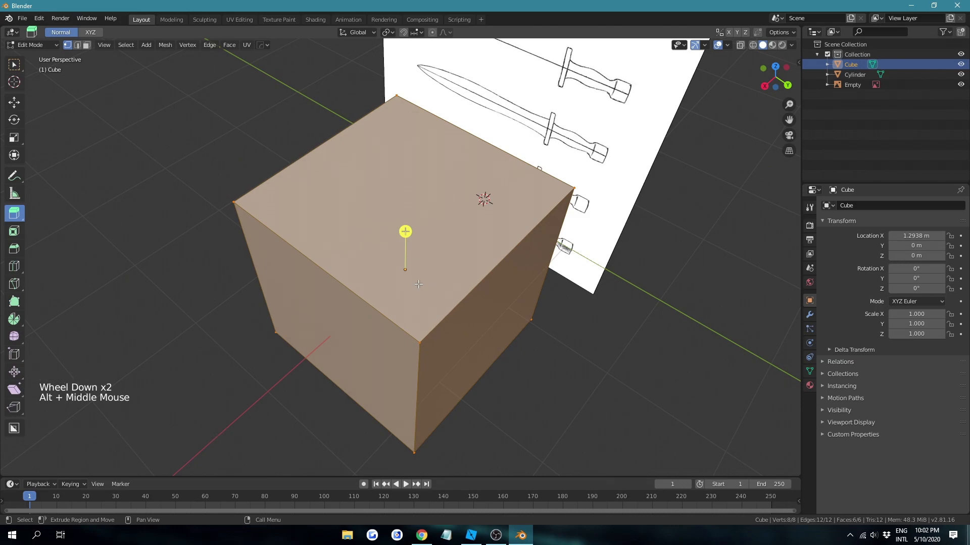
In face select mode, extrude the cube's top face up about 1.04 m and undo the extrusion.
{"action": "key", "text": "3"}
{"action": "left_click", "coordinate": [584, 378]}
{"action": "left_click", "coordinate": [430, 245]}
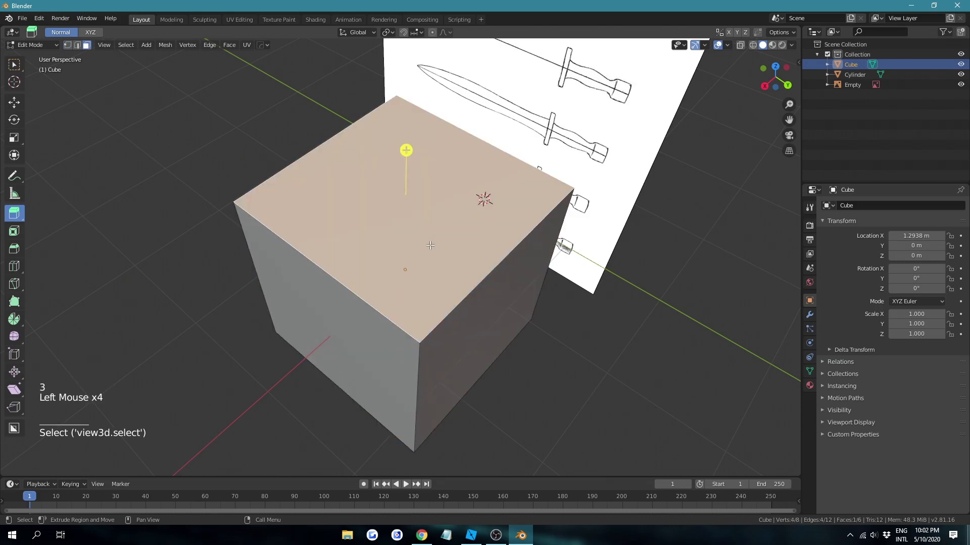
{"action": "middle_click_drag", "start_coordinate": [490, 357], "coordinate": [500, 348], "text": "alt"}
{"action": "left_click", "coordinate": [14, 102]}
{"action": "middle_click_drag", "start_coordinate": [505, 283], "coordinate": [437, 338]}
{"action": "key", "text": "e"}
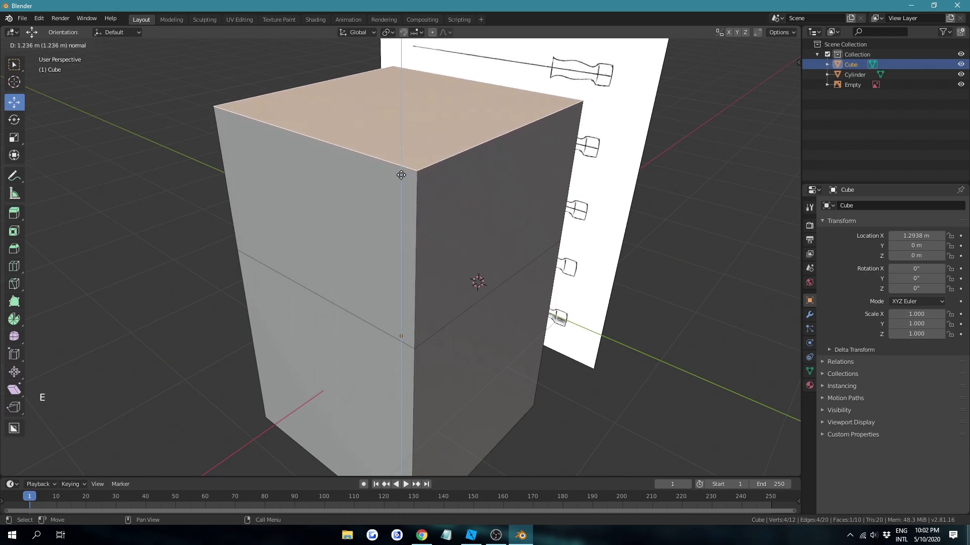
{"action": "left_click", "coordinate": [453, 199]}
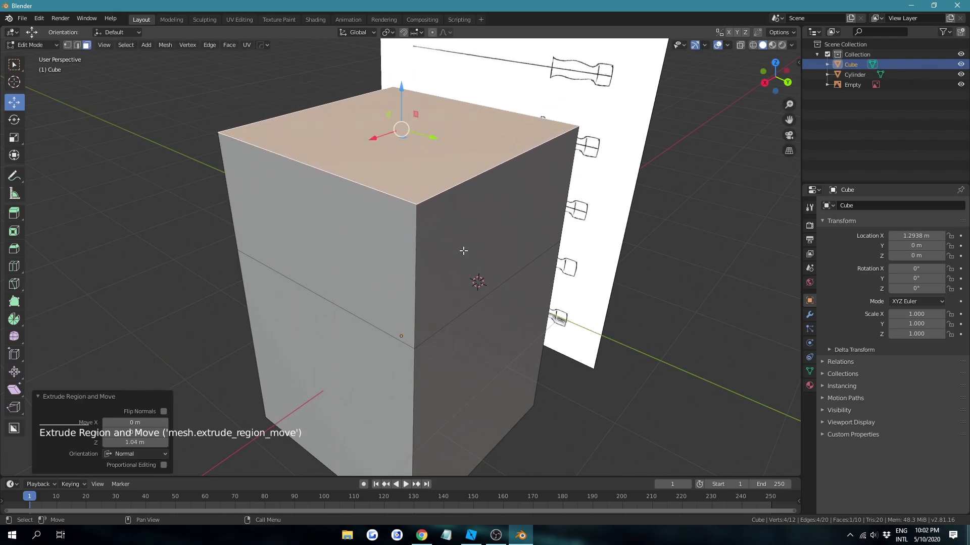
{"action": "key", "text": "ctrl+z"}
{"action": "key", "text": "ctrl+z"}
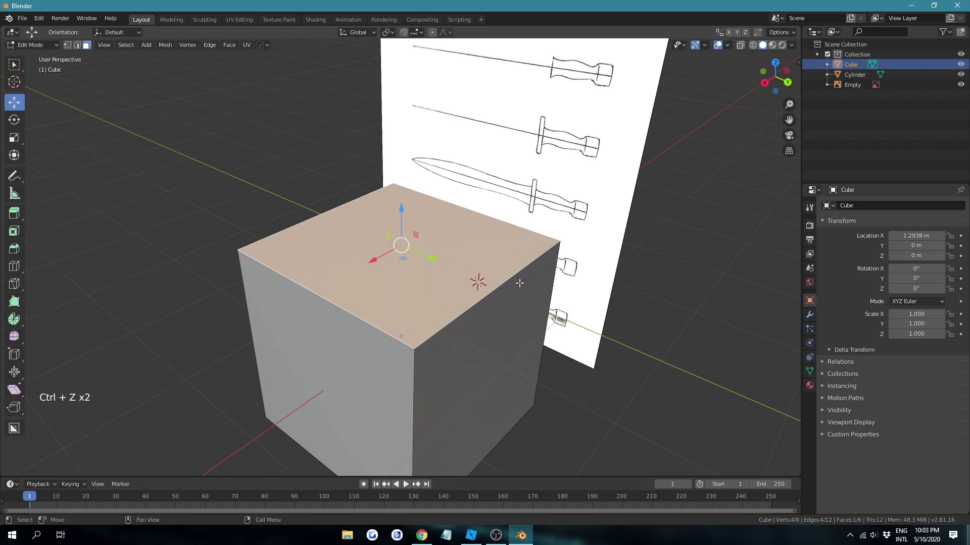
Extrude the top face in place, move it up along Z, and undo the extrusion and move.
{"action": "key", "text": "e"}
{"action": "right_click", "coordinate": [440, 213]}
{"action": "left_click_drag", "start_coordinate": [401, 211], "coordinate": [419, 159]}
{"action": "left_click", "coordinate": [493, 163]}
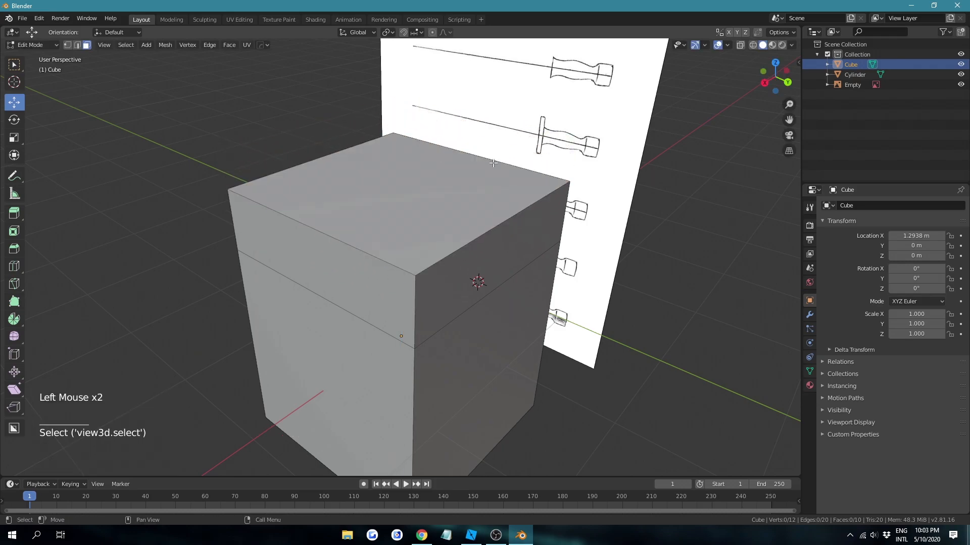
{"action": "key", "text": "ctrl+z"}
{"action": "key", "text": "ctrl+z"}
{"action": "key", "text": "ctrl+z"}
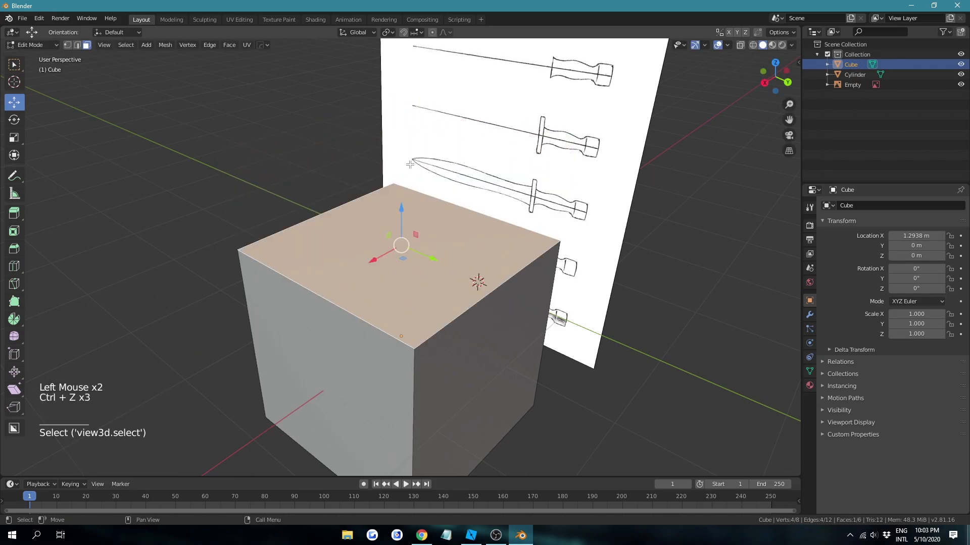
Use the Extrude Region tool to extrude the top face about 0.551, -0.887 and 0.306 m along X, Y and Z, and undo it.
{"action": "left_click", "coordinate": [14, 208]}
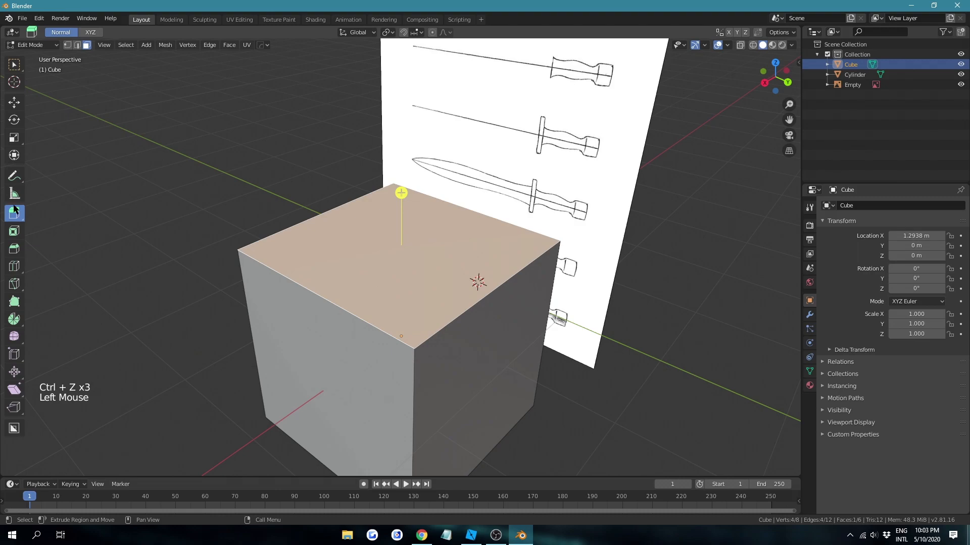
{"action": "left_click_drag", "start_coordinate": [424, 285], "coordinate": [299, 226]}
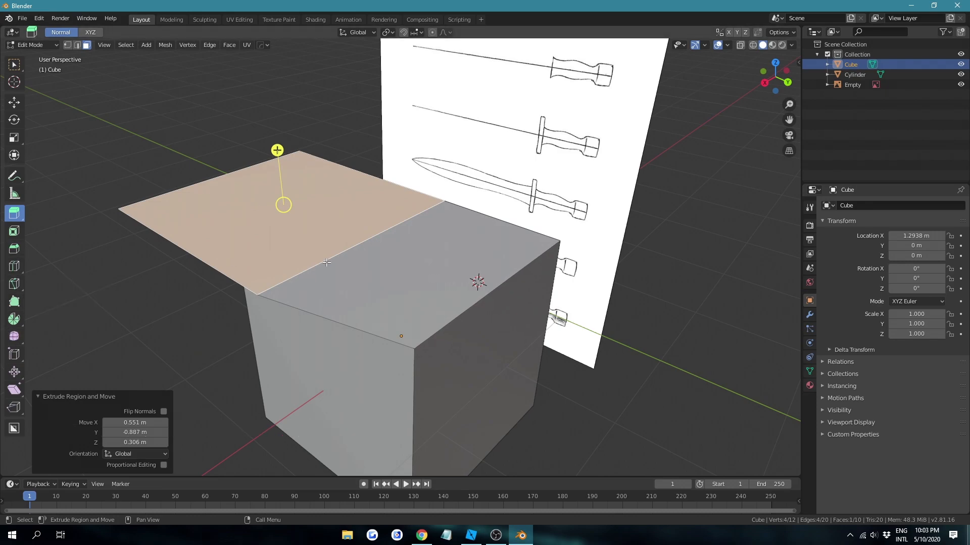
{"action": "key", "text": "ctrl+z"}
{"action": "key", "text": "ctrl+z"}
{"action": "key", "text": "ctrl+z"}
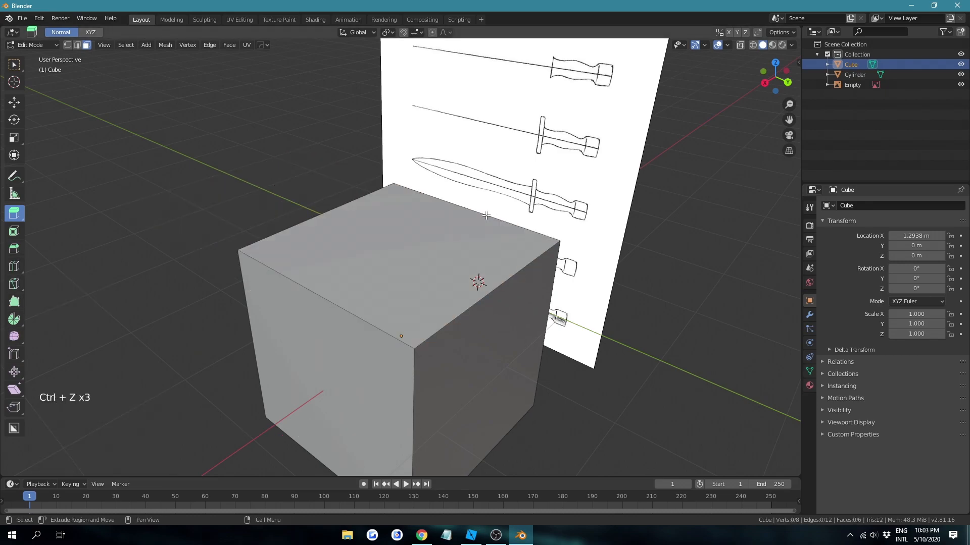
Add one centred loop cut around the cube, splitting its top face into two halves, without sliding the loop.
{"action": "left_click", "coordinate": [14, 267]}
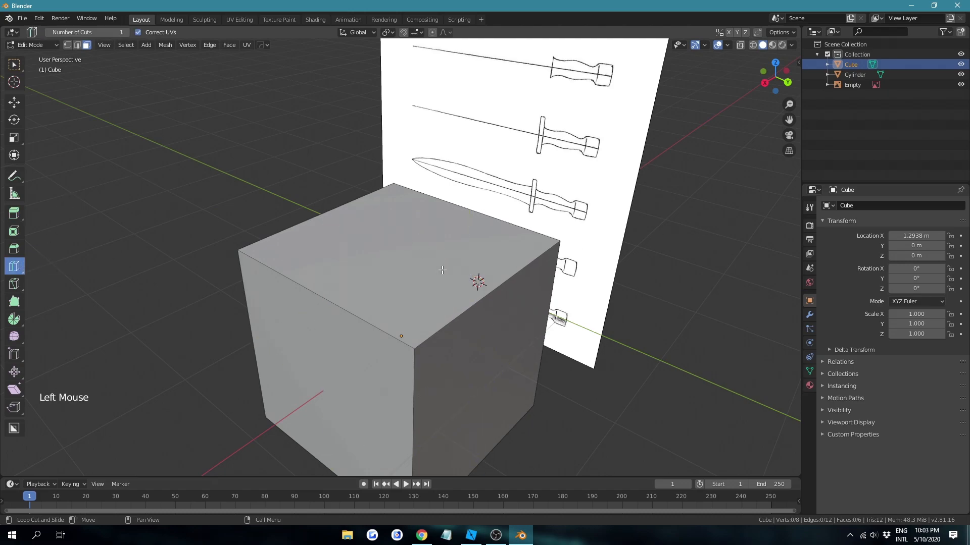
{"action": "left_click", "coordinate": [350, 265]}
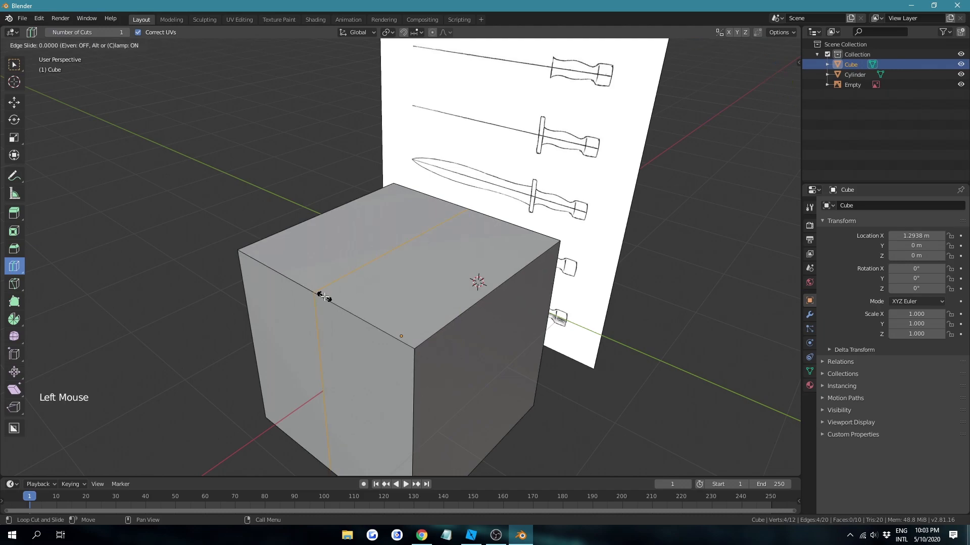
{"action": "right_click", "coordinate": [348, 273]}
{"action": "key", "text": "3"}
{"action": "left_click", "coordinate": [347, 242]}
{"action": "right_click", "coordinate": [348, 235]}
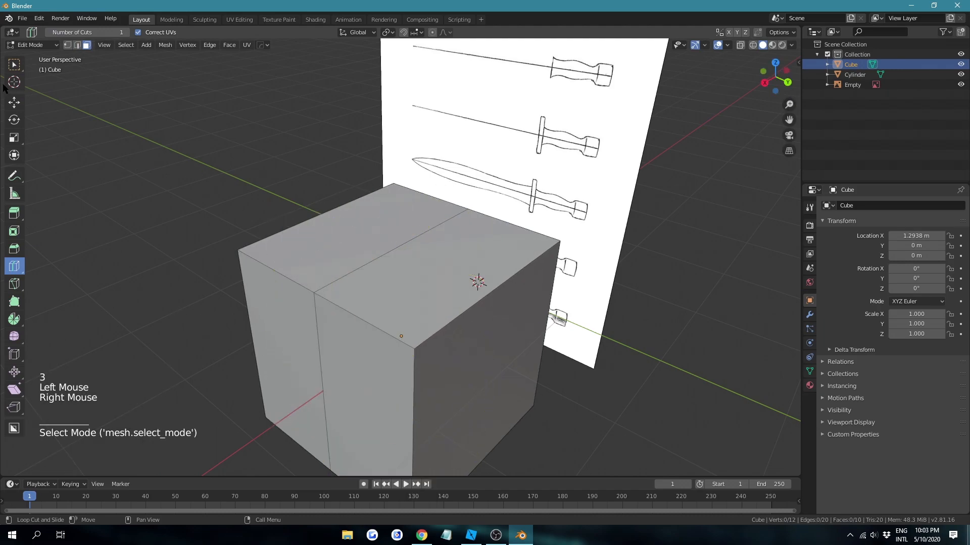
Use the Extrude Region tool to extrude one half of the split top face freely, and undo it.
{"action": "left_click", "coordinate": [14, 102]}
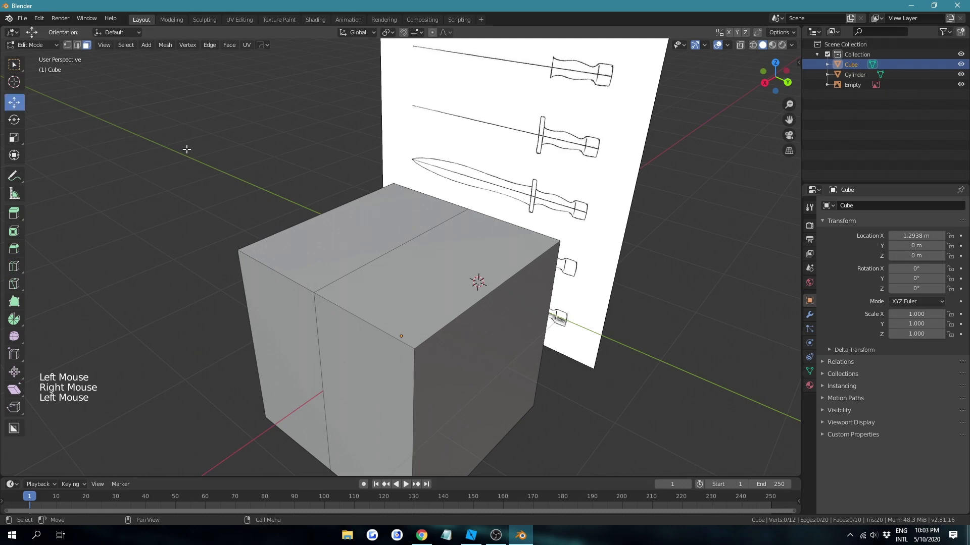
{"action": "left_click", "coordinate": [14, 266]}
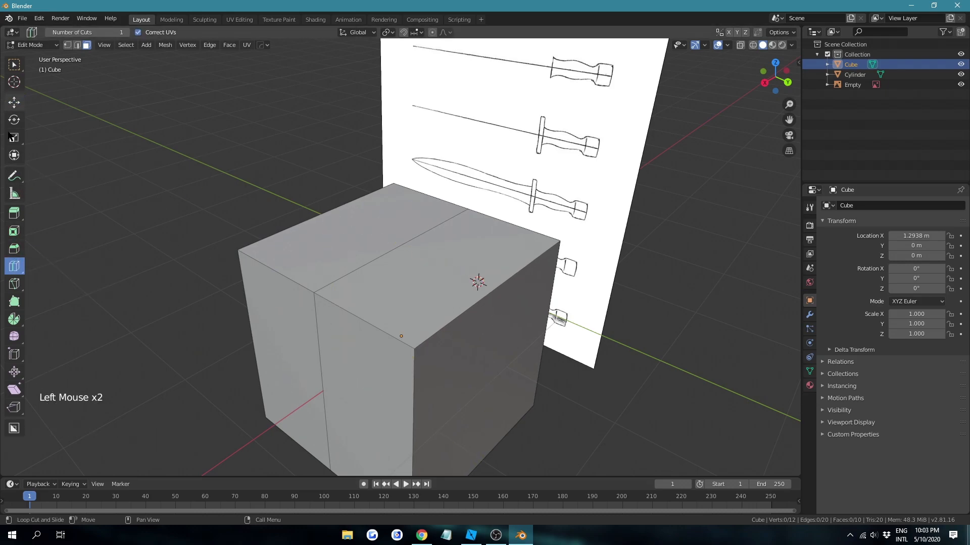
{"action": "left_click", "coordinate": [13, 216]}
{"action": "left_click", "coordinate": [366, 236]}
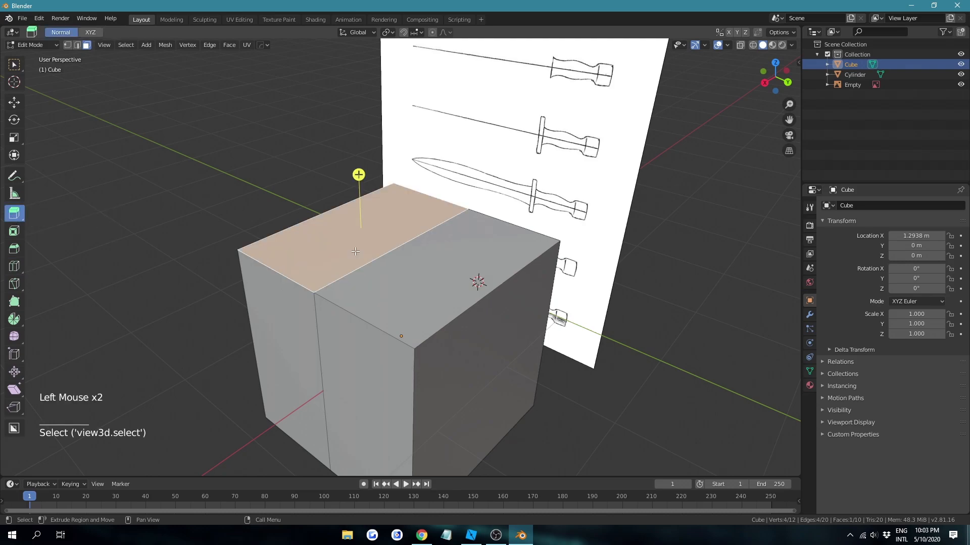
{"action": "middle_click_drag", "start_coordinate": [418, 283], "coordinate": [414, 276], "text": "alt"}
{"action": "left_click_drag", "start_coordinate": [393, 251], "coordinate": [255, 190]}
{"action": "key", "text": "ctrl+z"}
{"action": "key", "text": "ctrl+z"}
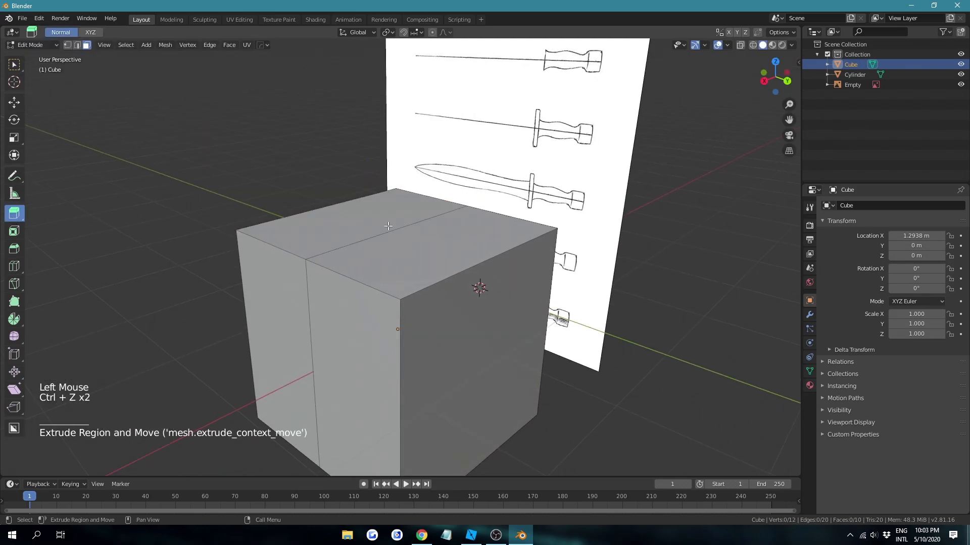
Select both halves of the cube's top and inset them together by about 0.2 m.
{"action": "left_click", "coordinate": [16, 231]}
{"action": "middle_click_drag", "start_coordinate": [491, 236], "coordinate": [498, 263], "text": "alt"}
{"action": "left_click", "coordinate": [474, 268]}
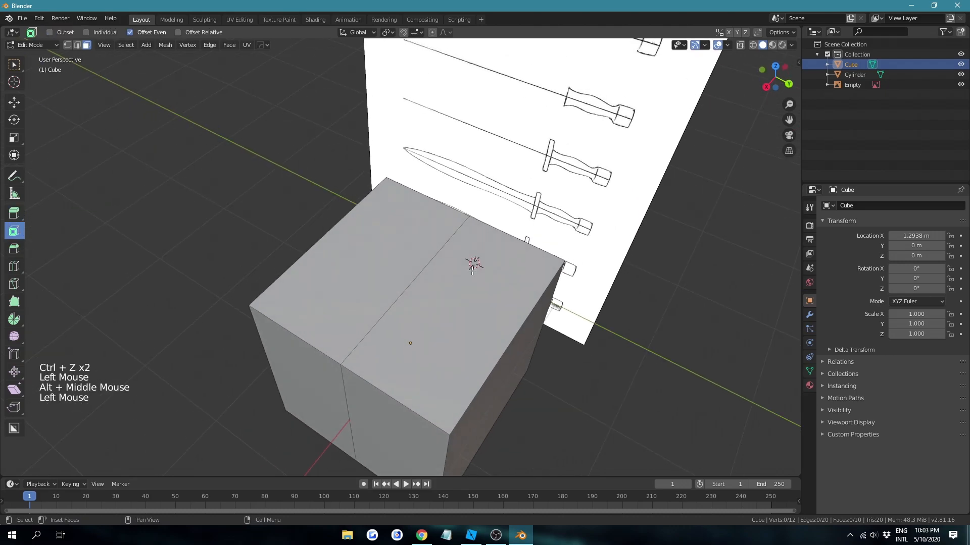
{"action": "left_click", "coordinate": [401, 253], "text": "shift"}
{"action": "left_click_drag", "start_coordinate": [499, 279], "coordinate": [479, 282]}
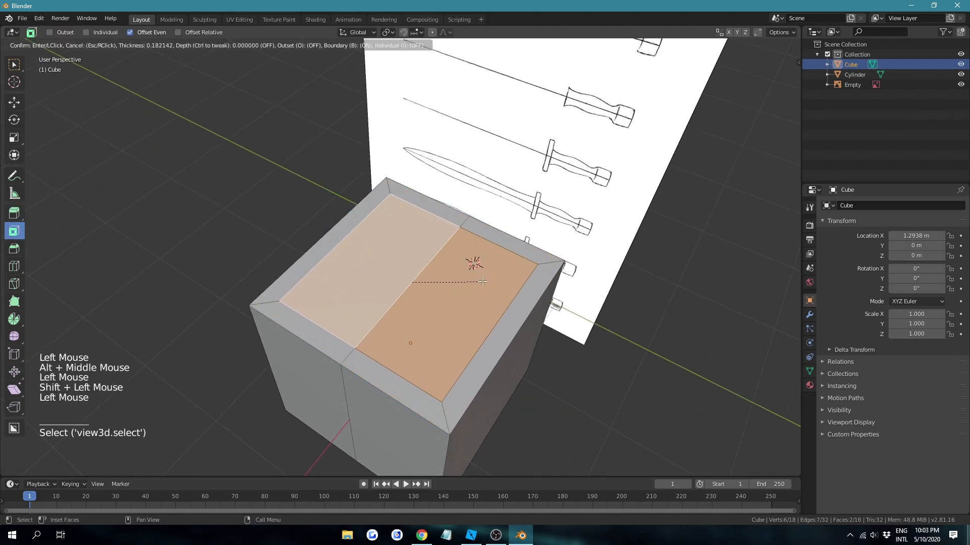
{"action": "left_click", "coordinate": [470, 263]}
Extrude the two inset top faces upward about 1.14 m.
{"action": "middle_click_drag", "start_coordinate": [471, 263], "coordinate": [471, 245], "text": "alt"}
{"action": "key", "text": "e"}
{"action": "left_click", "coordinate": [491, 164]}
{"action": "middle_click_drag", "start_coordinate": [492, 164], "coordinate": [572, 261], "text": "alt"}
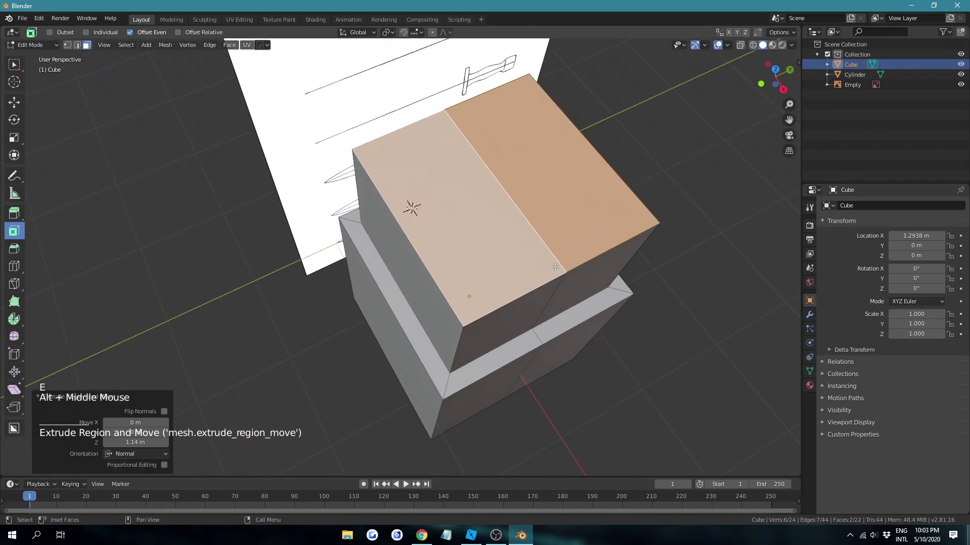
Add a centred loop cut around the stepped block, crossing the existing middle edge on its top.
{"action": "key", "text": "ctrl+r"}
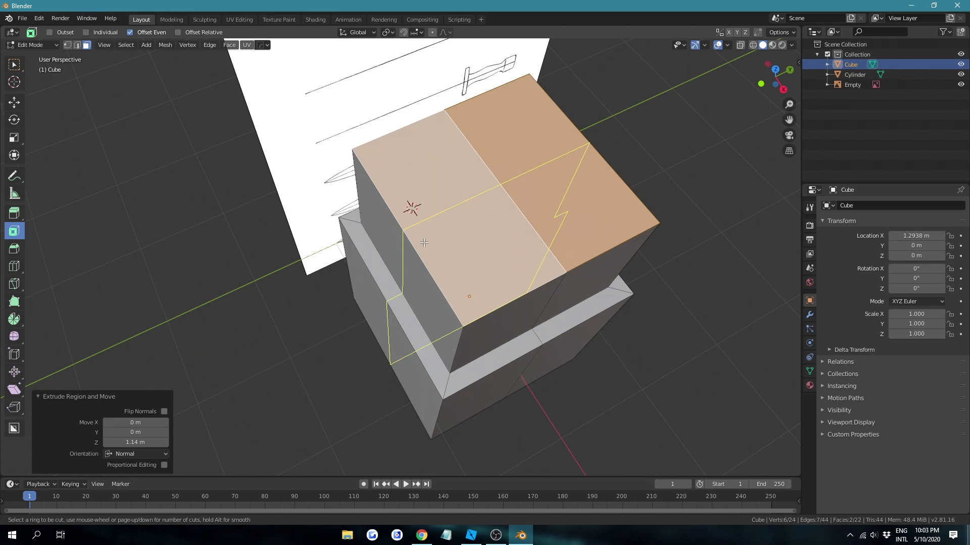
{"action": "left_click", "coordinate": [425, 243]}
{"action": "right_click", "coordinate": [385, 207]}
Dissolve the edges of the newly cut loop in edge select mode.
{"action": "key", "text": "x"}
{"action": "middle_click_drag", "start_coordinate": [531, 249], "coordinate": [481, 257]}
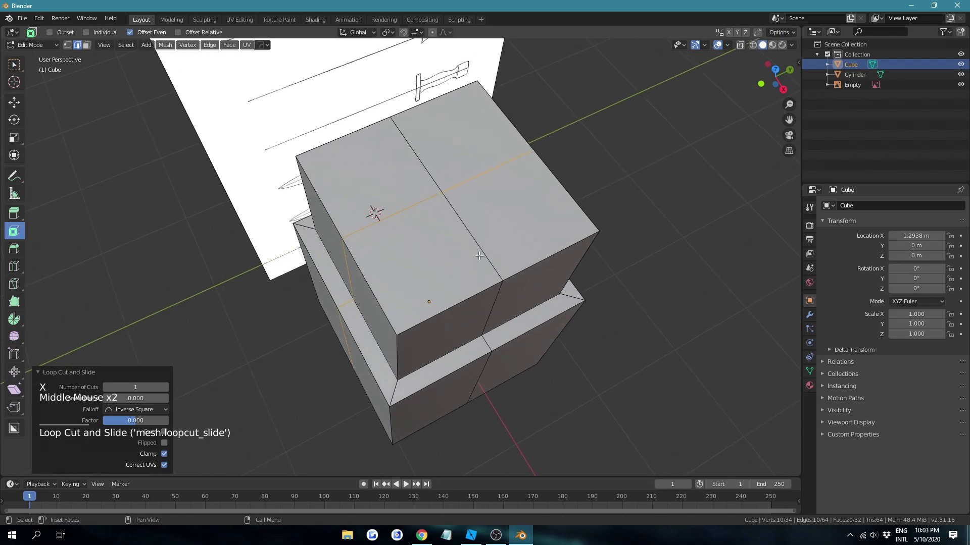
{"action": "key", "text": "2"}
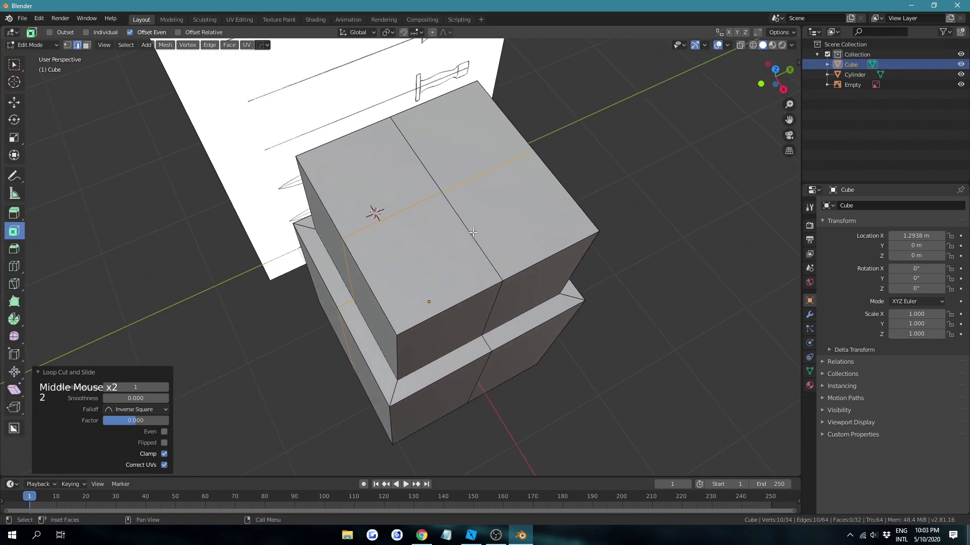
{"action": "key", "text": "x"}
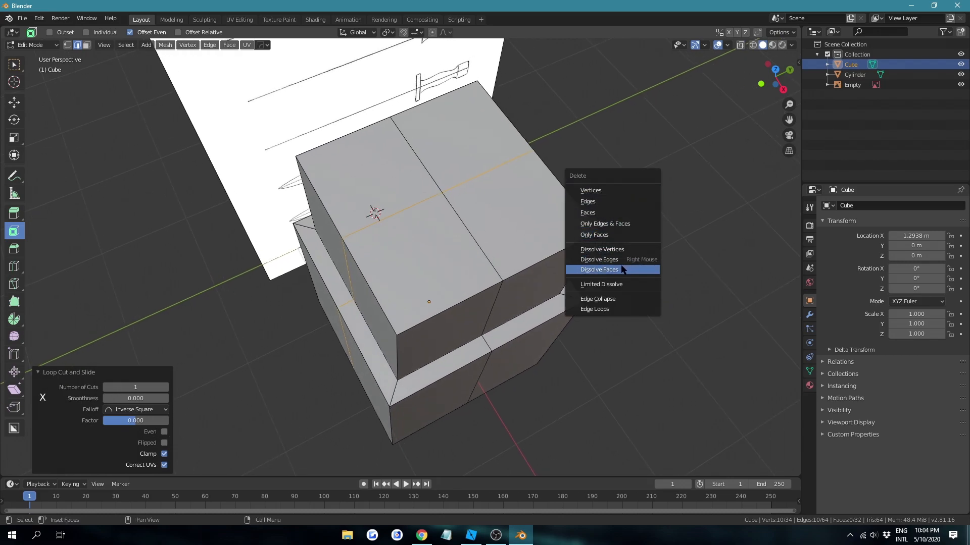
{"action": "left_click", "coordinate": [614, 260]}
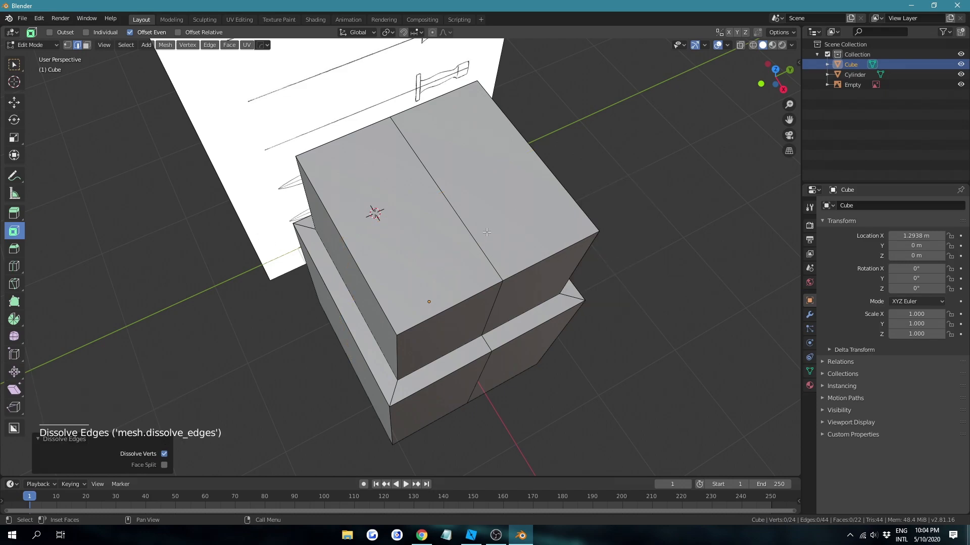
Select the remaining middle edge loop around the stepped block and dissolve its edges.
{"action": "middle_click_drag", "start_coordinate": [486, 232], "coordinate": [407, 158], "text": "alt"}
{"action": "left_click", "coordinate": [358, 161], "text": "alt+shift"}
{"action": "left_click", "coordinate": [396, 154], "text": "alt+shift"}
{"action": "right_click", "coordinate": [596, 208]}
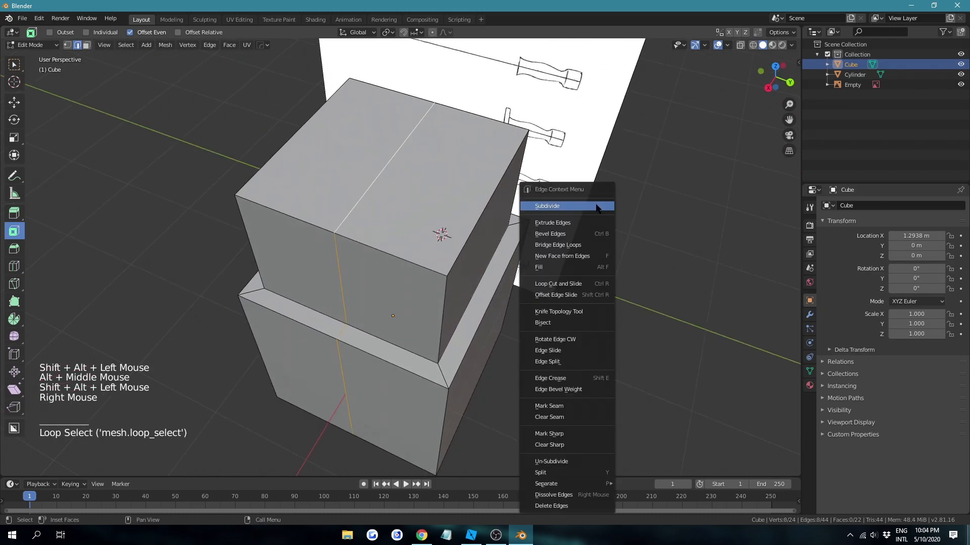
{"action": "left_click", "coordinate": [581, 495]}
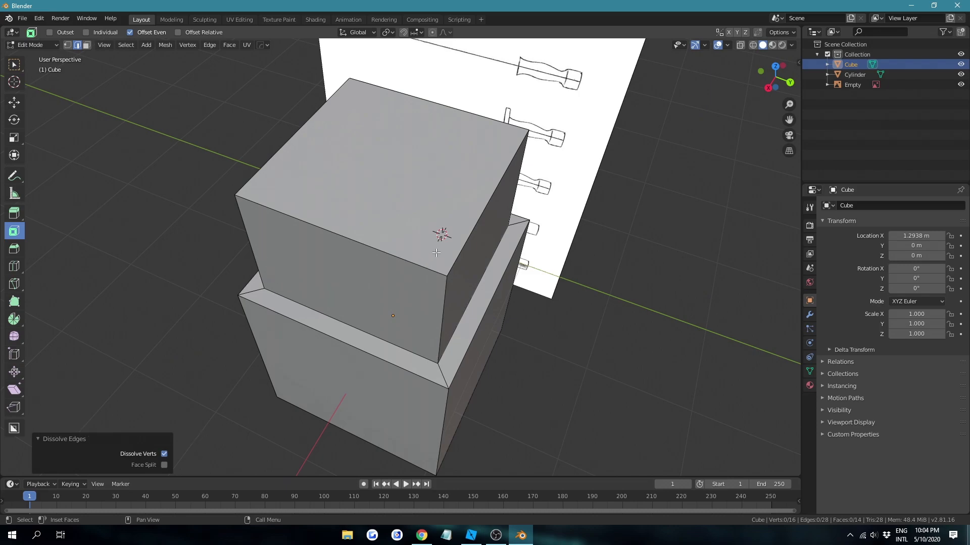
Leave Edit Mode and delete the practice cube.
{"action": "key", "text": "Tab"}
{"action": "key", "text": "x"}
{"action": "left_click", "coordinate": [442, 249]}
Select the grip cylinder in the right orthographic view and enter Edit Mode with vertex selection.
{"action": "key", "text": "KP_1"}
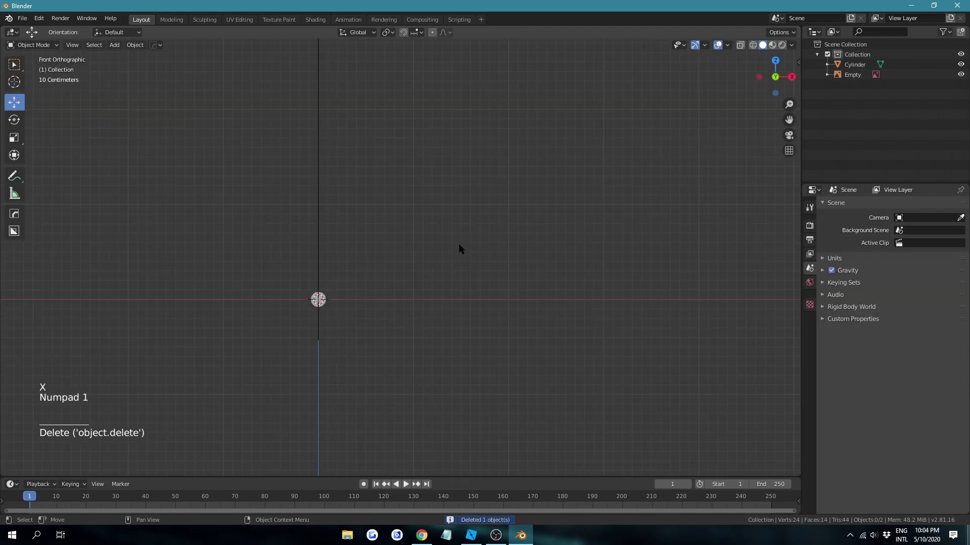
{"action": "key", "text": "KP_3"}
{"action": "scroll", "coordinate": [494, 306], "scroll_direction": "up", "scroll_amount": 4}
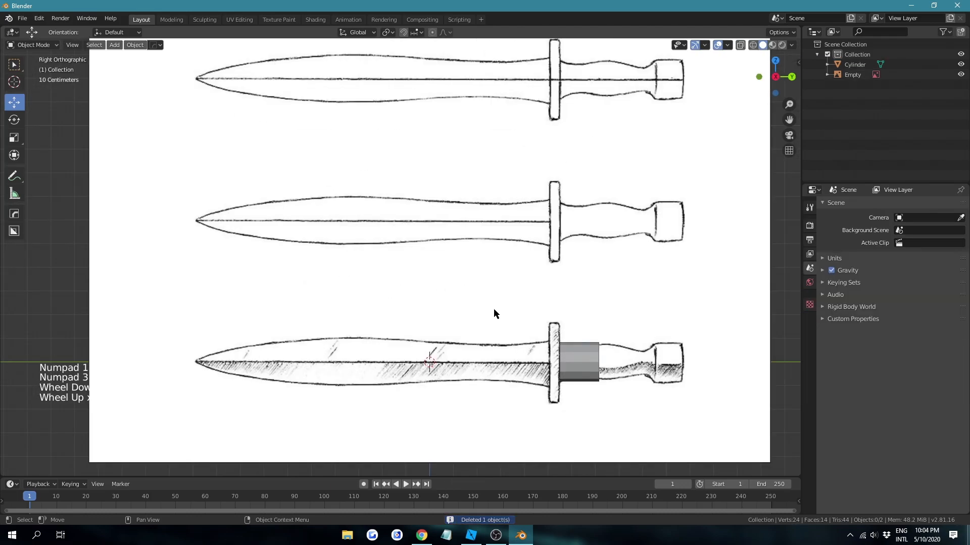
{"action": "left_click", "coordinate": [574, 359]}
{"action": "key", "text": "KP_Decimal"}
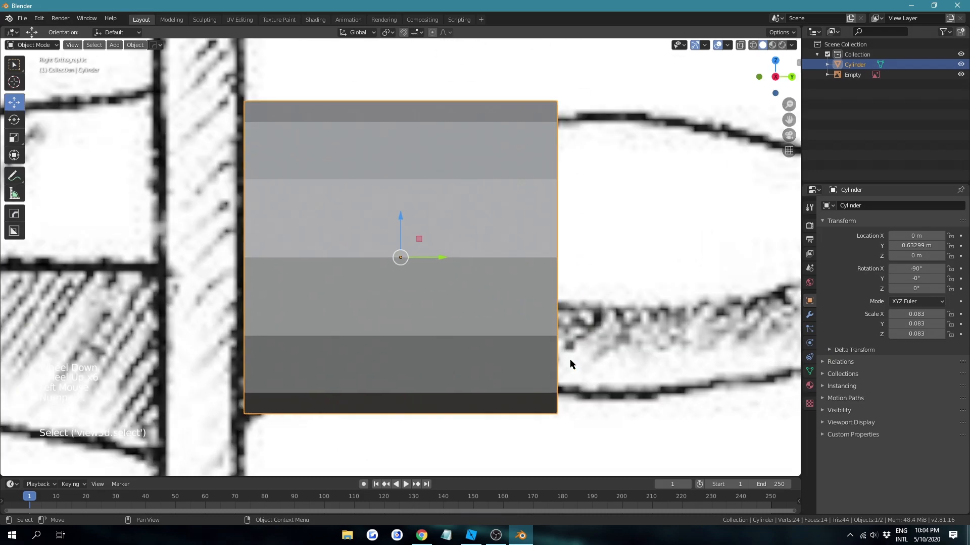
{"action": "scroll", "coordinate": [569, 363], "scroll_direction": "down", "scroll_amount": 2}
{"action": "middle_click_drag", "start_coordinate": [540, 244], "coordinate": [317, 265], "text": "shift"}
{"action": "key", "text": "Tab"}
{"action": "scroll", "coordinate": [317, 264], "scroll_direction": "down", "scroll_amount": 2}
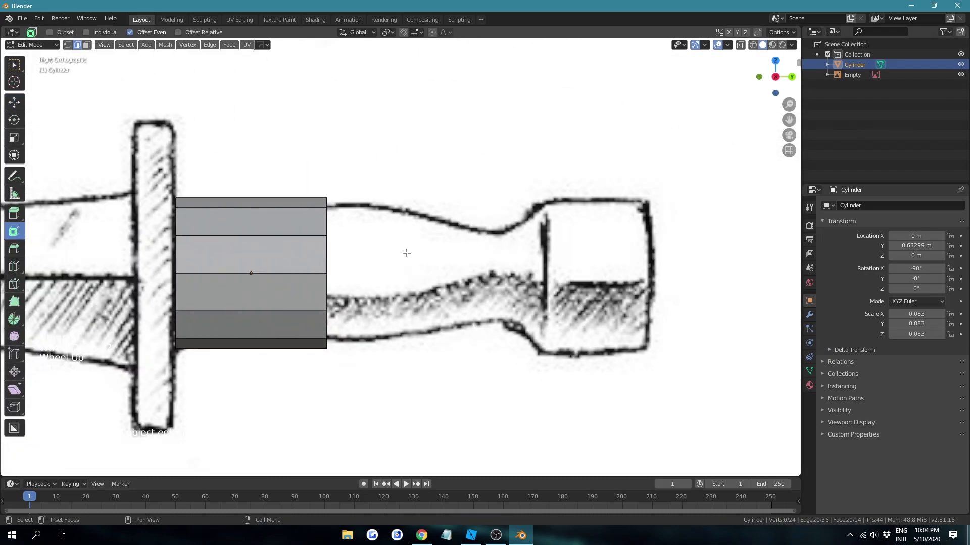
{"action": "middle_click_drag", "start_coordinate": [374, 223], "coordinate": [413, 204], "text": "shift"}
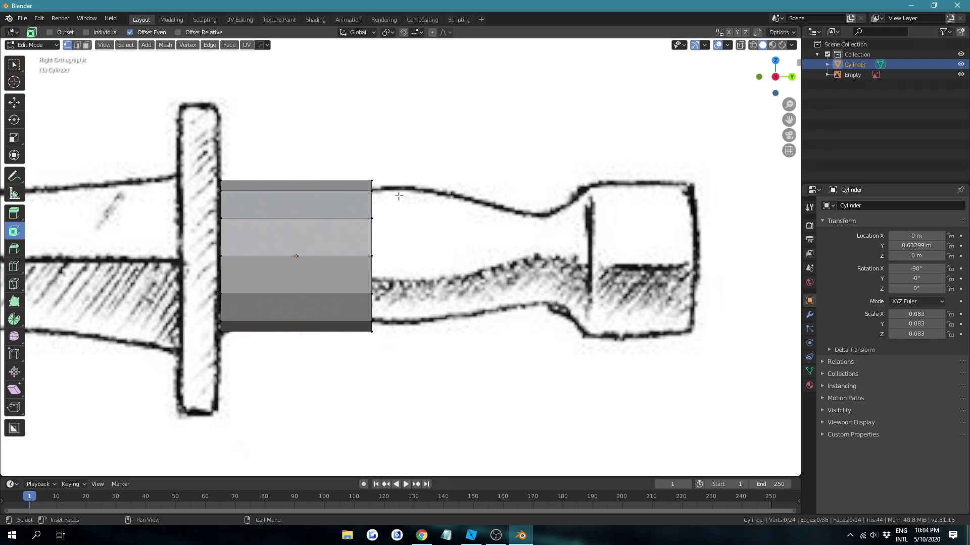
In wireframe shading, box-select the vertices at the cylinder's pommel end, move them along Y to the end of the drawn pommel, and deselect them.
{"action": "key", "text": "z"}
{"action": "left_click", "coordinate": [541, 253]}
{"action": "key", "text": "b"}
{"action": "left_click_drag", "start_coordinate": [459, 368], "coordinate": [356, 152]}
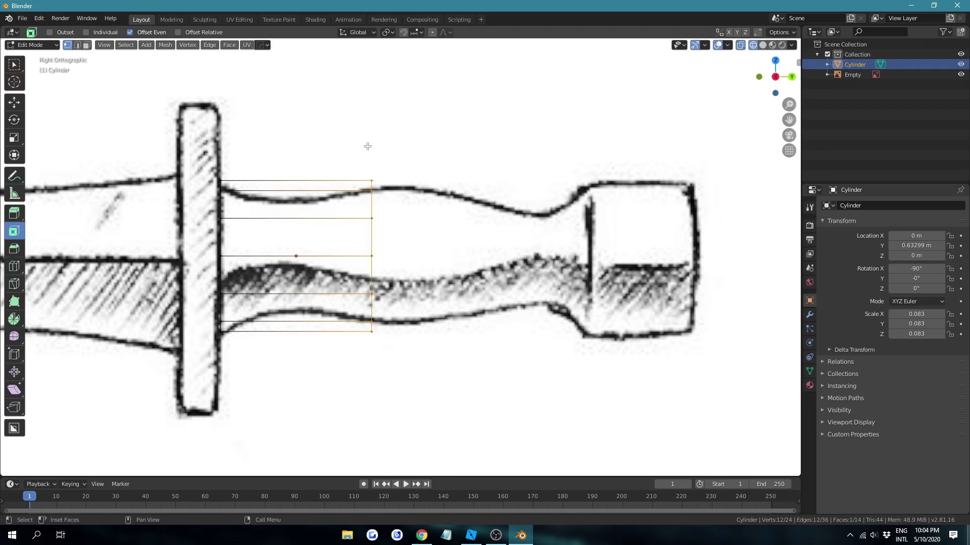
{"action": "left_click", "coordinate": [15, 103]}
{"action": "left_click_drag", "start_coordinate": [409, 254], "coordinate": [730, 258]}
{"action": "key", "text": "alt+a"}
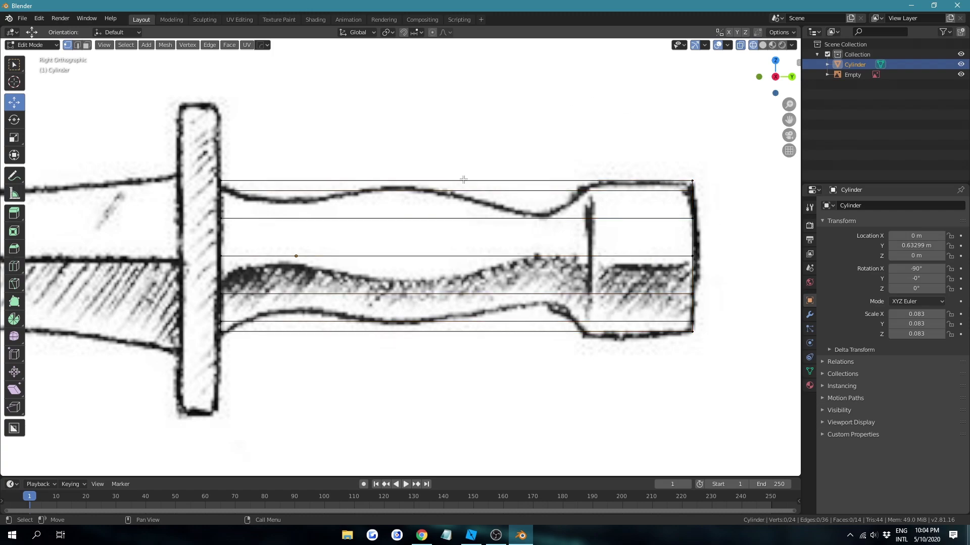
Add a loop cut around the cylinder at the grip's drawn middle bulge and deselect it.
{"action": "key", "text": "ctrl+r"}
{"action": "left_click", "coordinate": [455, 182]}
{"action": "left_click", "coordinate": [386, 182]}
{"action": "key", "text": "alt+a"}
Add loop cuts around the cylinder at the drawn narrow neck and at the start of the pommel, then clear the selection.
{"action": "key", "text": "ctrl+r"}
{"action": "left_click", "coordinate": [511, 200]}
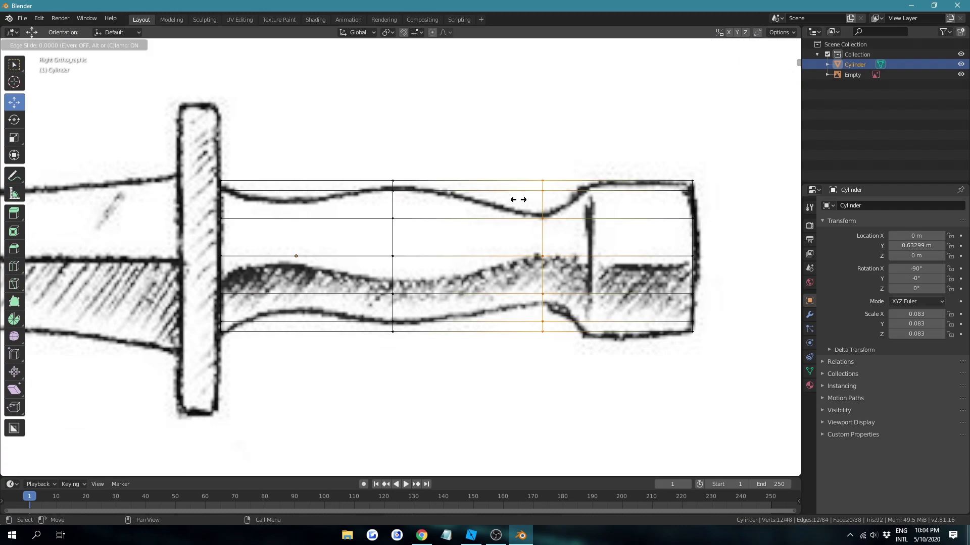
{"action": "left_click", "coordinate": [515, 199]}
{"action": "key", "text": "ctrl+r"}
{"action": "left_click", "coordinate": [594, 182]}
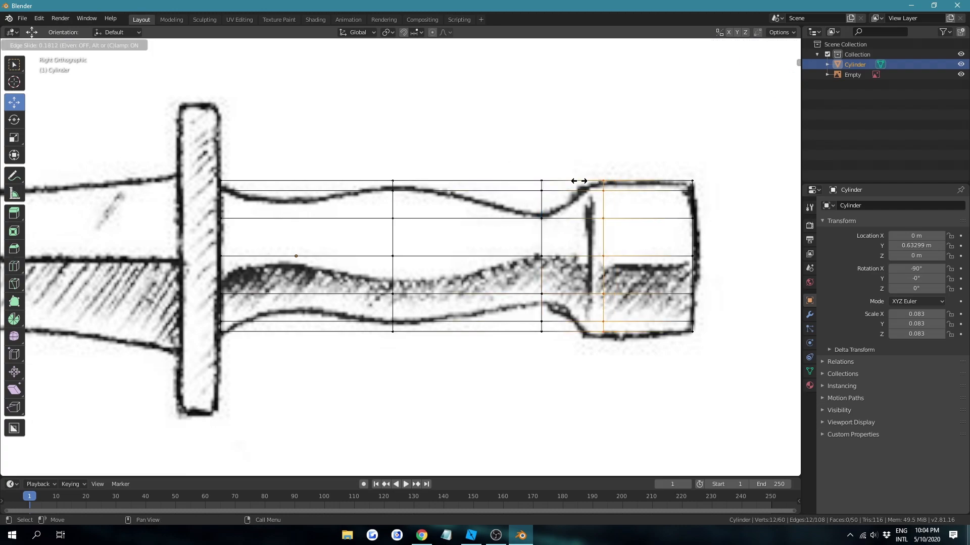
{"action": "left_click", "coordinate": [567, 182]}
{"action": "key", "text": "alt+a"}
In edge selection mode, select the loop at the narrow neck and scale it to about 0.6 to match the drawn outline.
{"action": "key", "text": "2"}
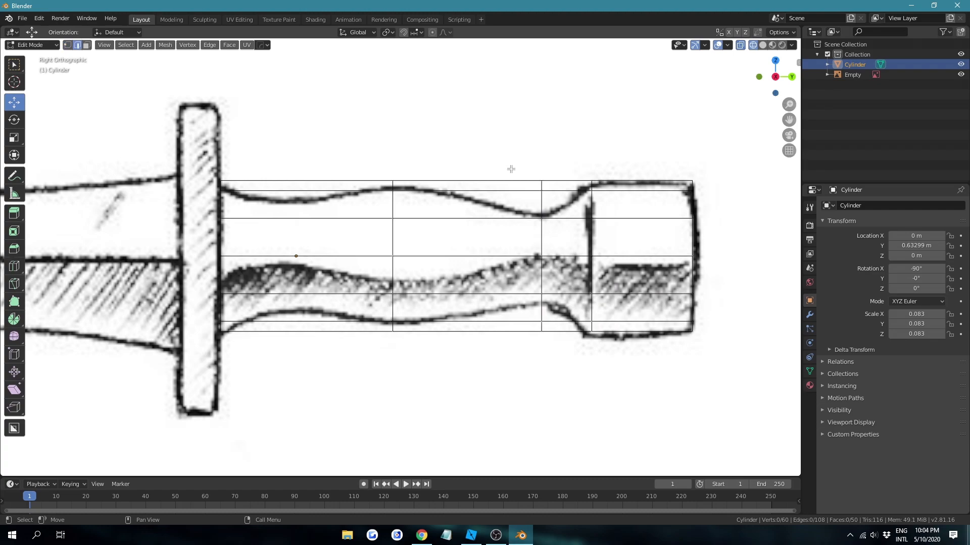
{"action": "left_click", "coordinate": [541, 200], "text": "alt"}
{"action": "key", "text": "alt+a"}
{"action": "key", "text": "alt+shift"}
{"action": "left_click", "coordinate": [542, 197], "text": "alt"}
{"action": "left_click", "coordinate": [548, 146]}
{"action": "key", "text": "alt+shift"}
{"action": "left_click", "coordinate": [539, 199], "text": "alt"}
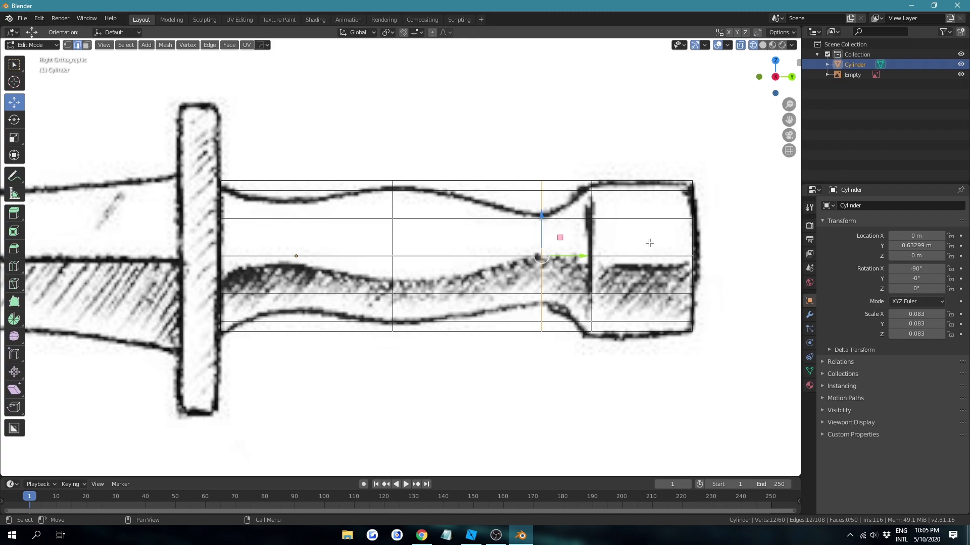
{"action": "key", "text": "s"}
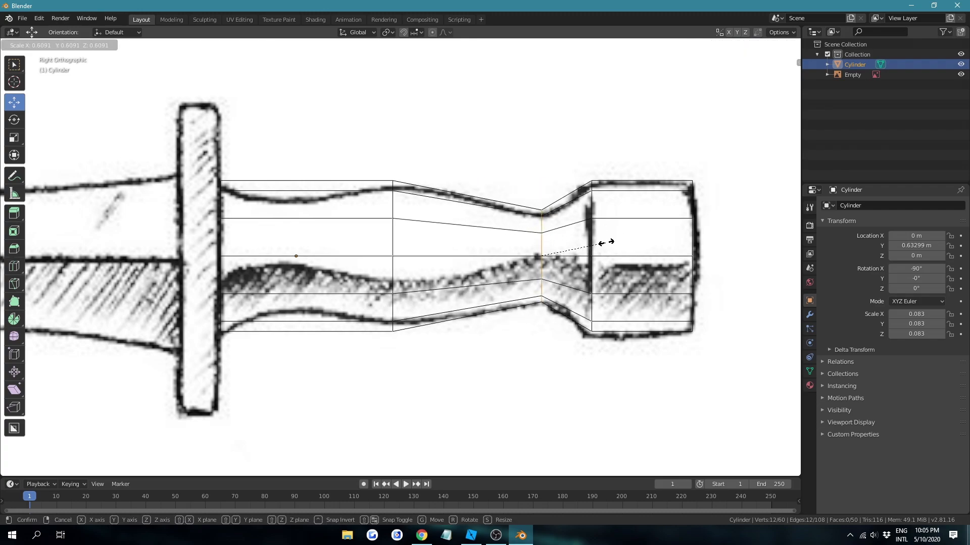
{"action": "left_click", "coordinate": [606, 243]}
Add a centred loop cut between the guard and the middle bulge, and scale that loop to 0.774 to fit the drawing.
{"action": "middle_click_drag", "start_coordinate": [332, 140], "coordinate": [368, 150], "text": "shift"}
{"action": "key", "text": "ctrl+r"}
{"action": "left_click", "coordinate": [344, 213]}
{"action": "right_click", "coordinate": [343, 213]}
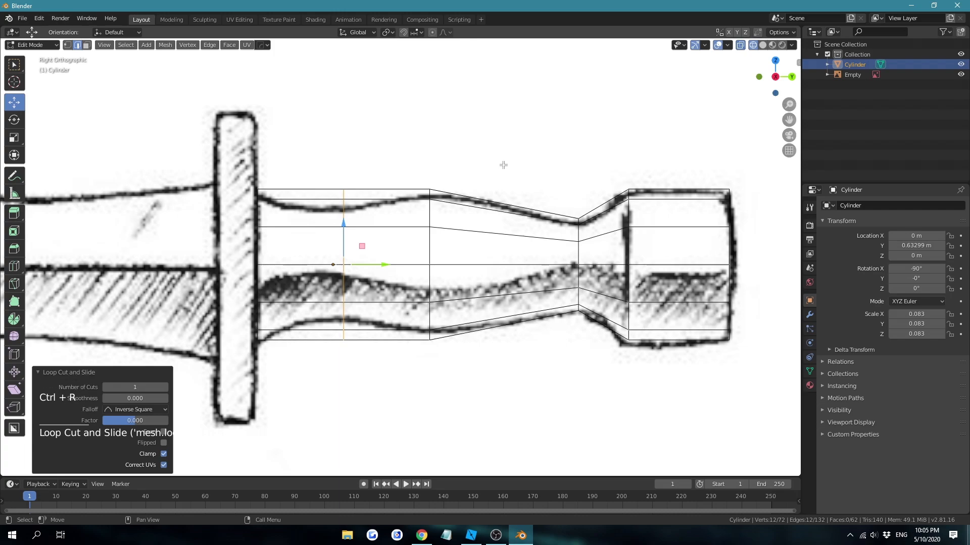
{"action": "key", "text": "alt+a"}
{"action": "left_click", "coordinate": [347, 197], "text": "alt"}
{"action": "key", "text": "s"}
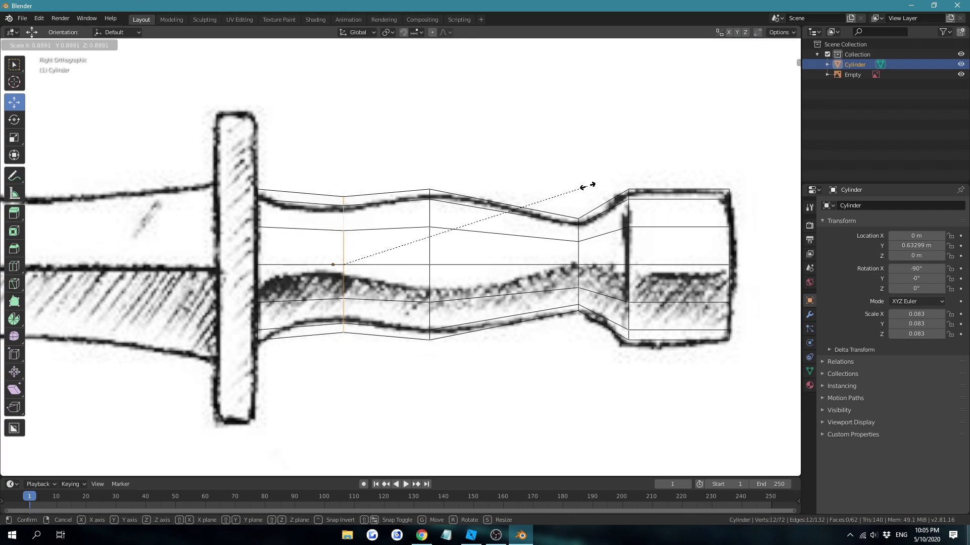
{"action": "left_click", "coordinate": [552, 190]}
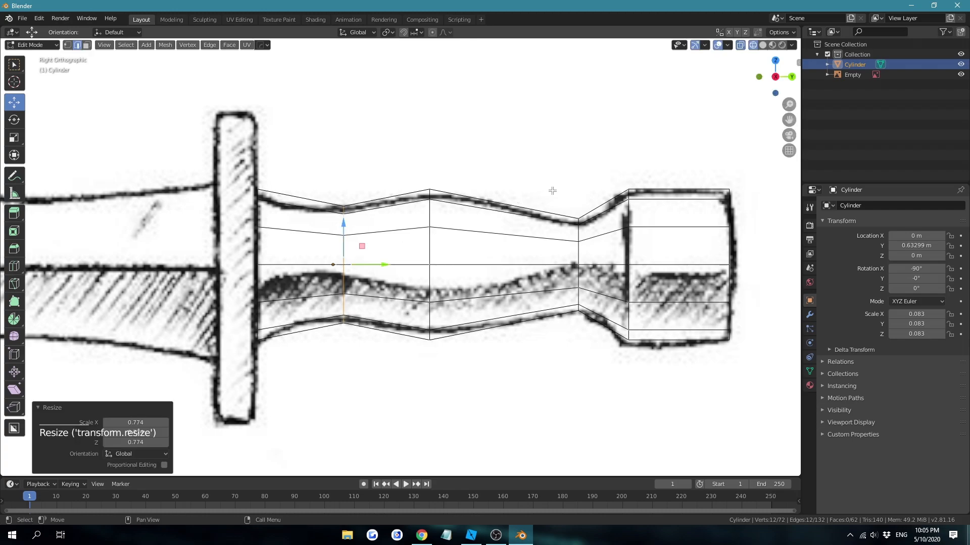
{"action": "left_click", "coordinate": [132, 45]}
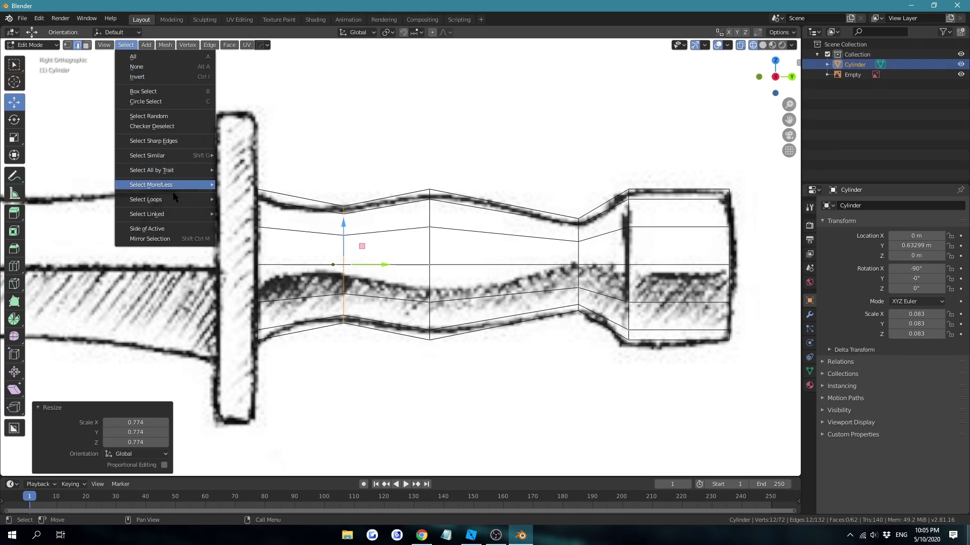
{"action": "mouse_move", "coordinate": [168, 200]}
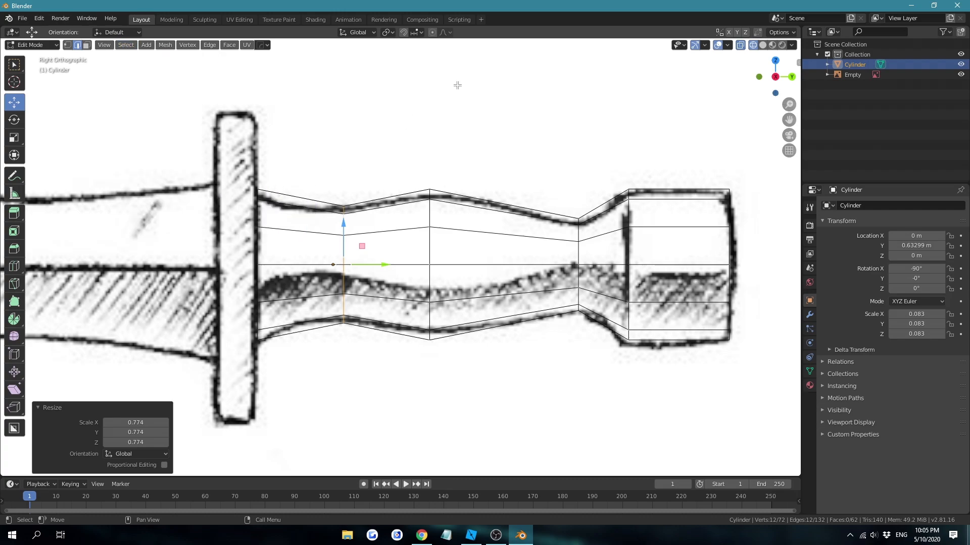
Bevel the edge loop at the grip's middle bulge with 2 segments to follow the drawn curve, and deselect it.
{"action": "left_click", "coordinate": [432, 97]}
{"action": "middle_click_drag", "start_coordinate": [385, 144], "coordinate": [408, 149], "text": "shift"}
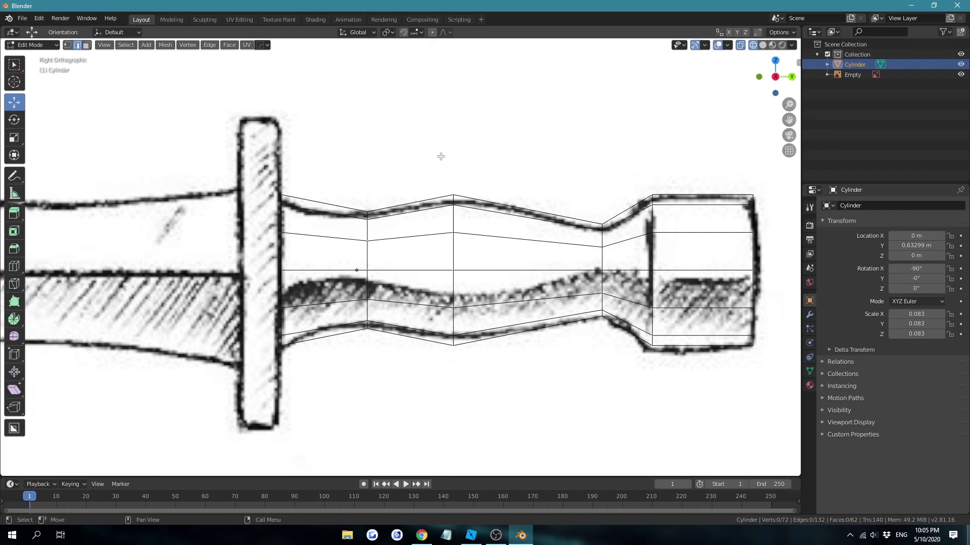
{"action": "left_click", "coordinate": [454, 251], "text": "alt"}
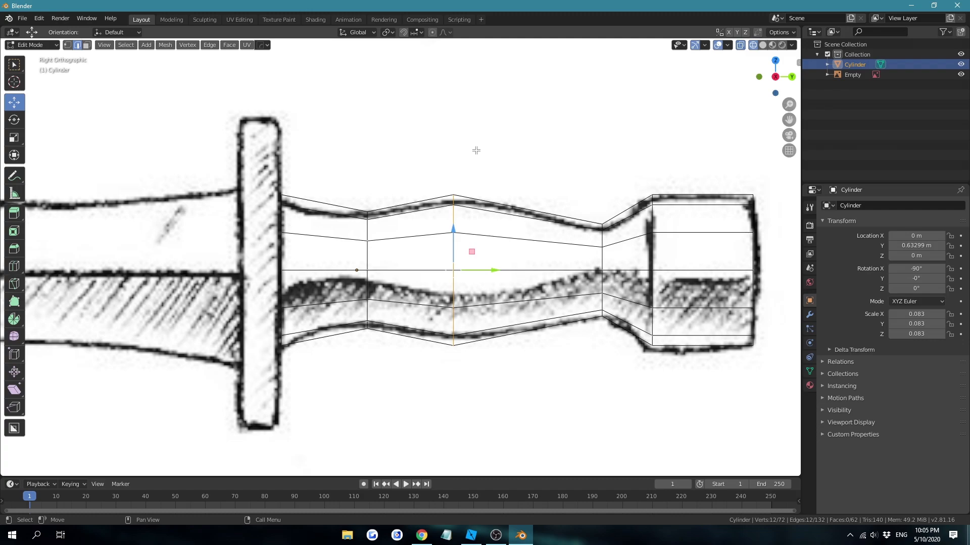
{"action": "key", "text": "ctrl+b"}
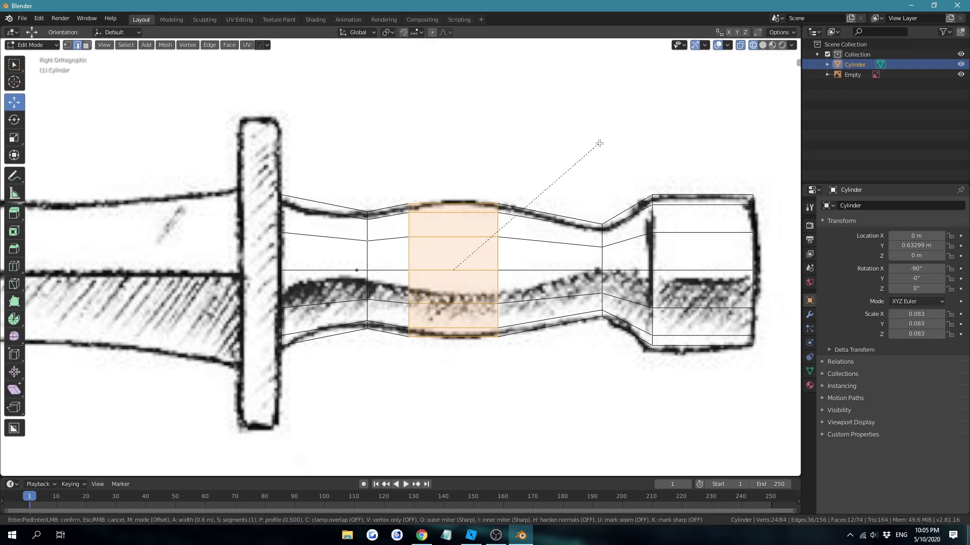
{"action": "scroll", "coordinate": [577, 147], "scroll_direction": "up", "scroll_amount": 6}
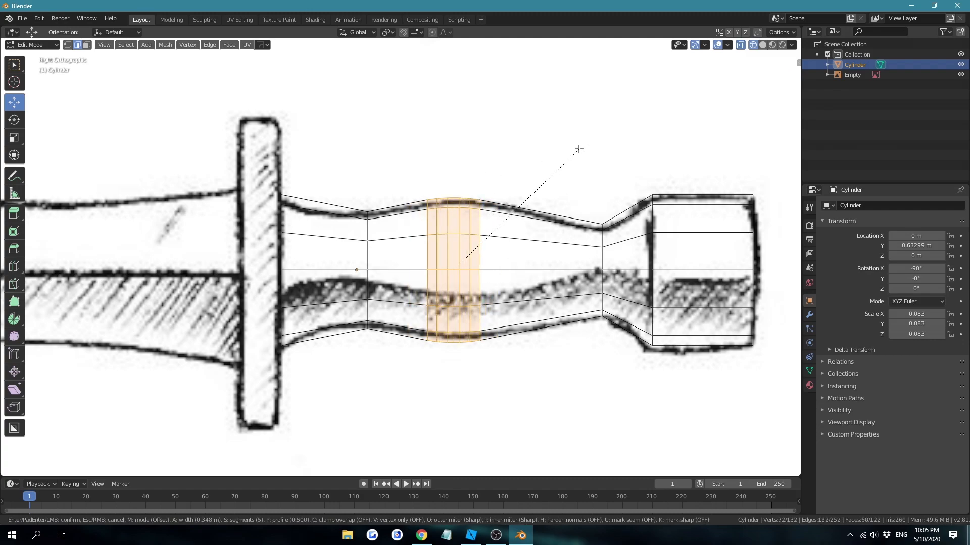
{"action": "scroll", "coordinate": [579, 150], "scroll_direction": "down", "scroll_amount": 3}
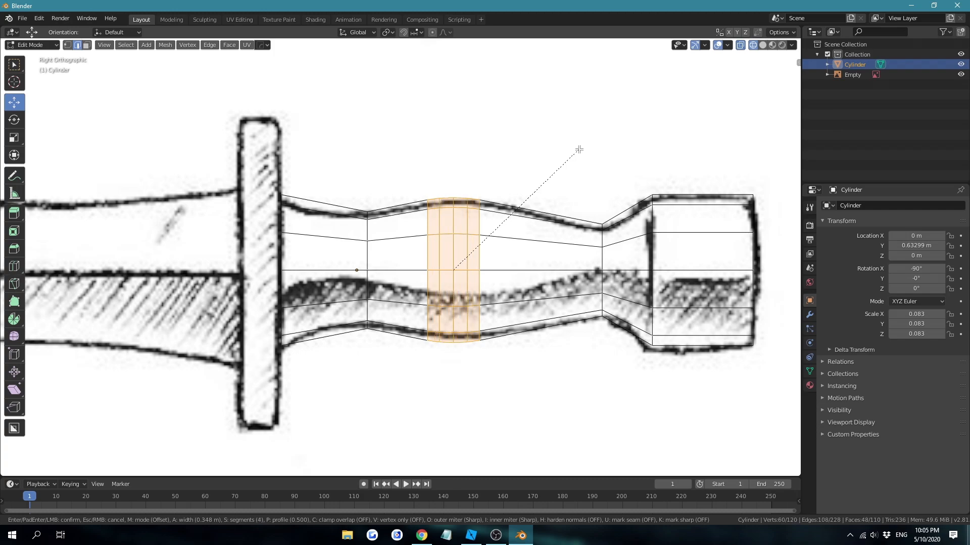
{"action": "scroll", "coordinate": [576, 149], "scroll_direction": "down", "scroll_amount": 2}
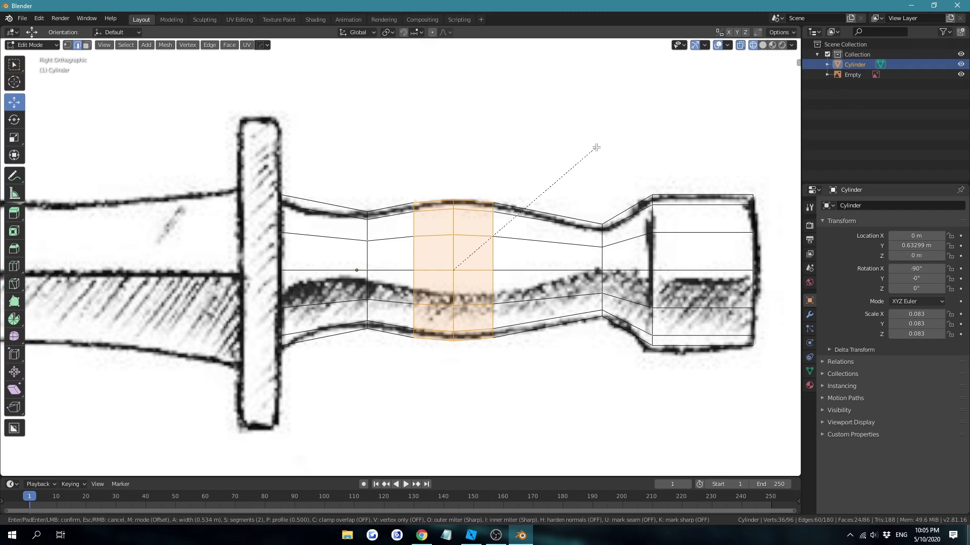
{"action": "left_click", "coordinate": [591, 147]}
{"action": "key", "text": "alt+a"}
Bevel the edge loop at the narrow neck with 2 segments and a width of about 0.42 m, and deselect it.
{"action": "left_click", "coordinate": [600, 251], "text": "alt"}
{"action": "key", "text": "ctrl+b"}
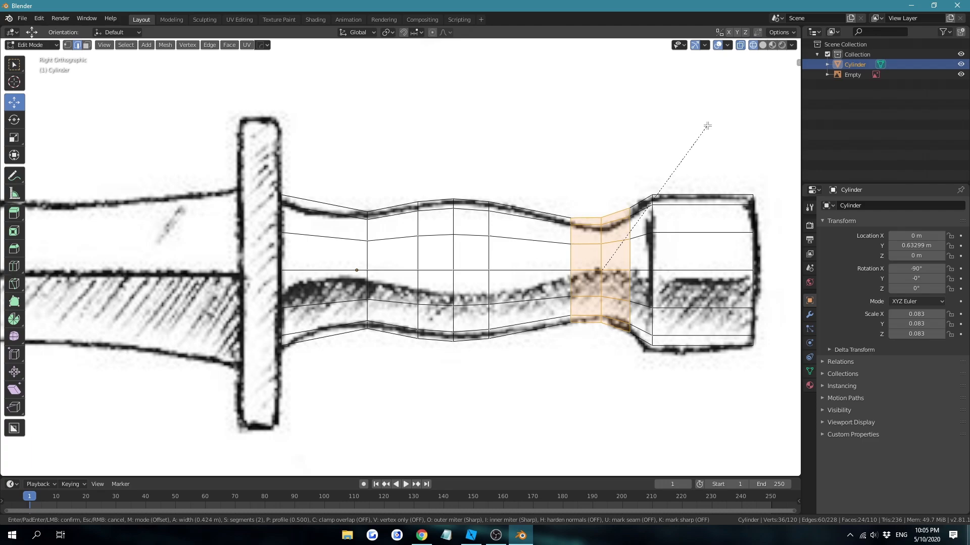
{"action": "left_click", "coordinate": [706, 126]}
{"action": "key", "text": "alt+a"}
Move the edge loop nearest the guard along Y toward the guard and bevel it with 2 segments, about 0.45 m wide.
{"action": "left_click", "coordinate": [367, 252], "text": "alt"}
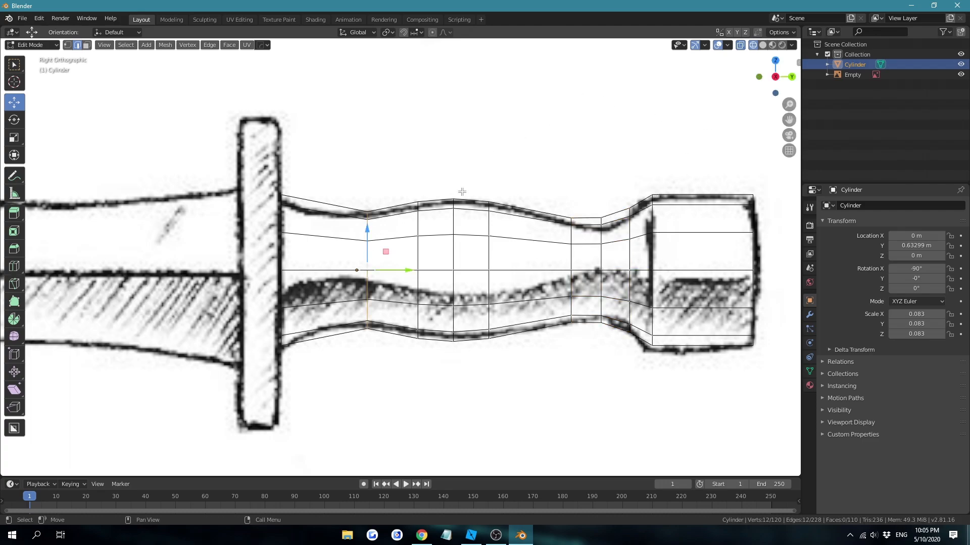
{"action": "key", "text": "ctrl+b"}
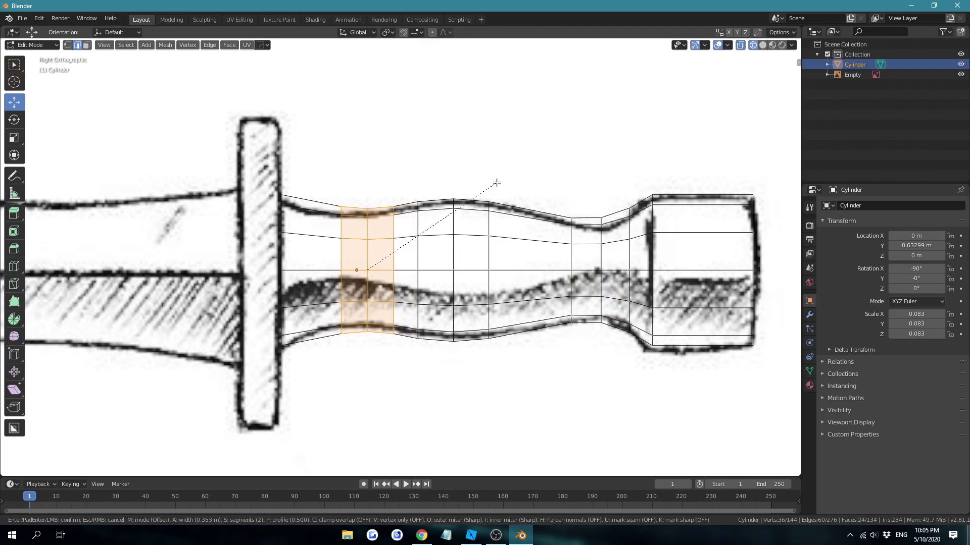
{"action": "key", "text": "Escape"}
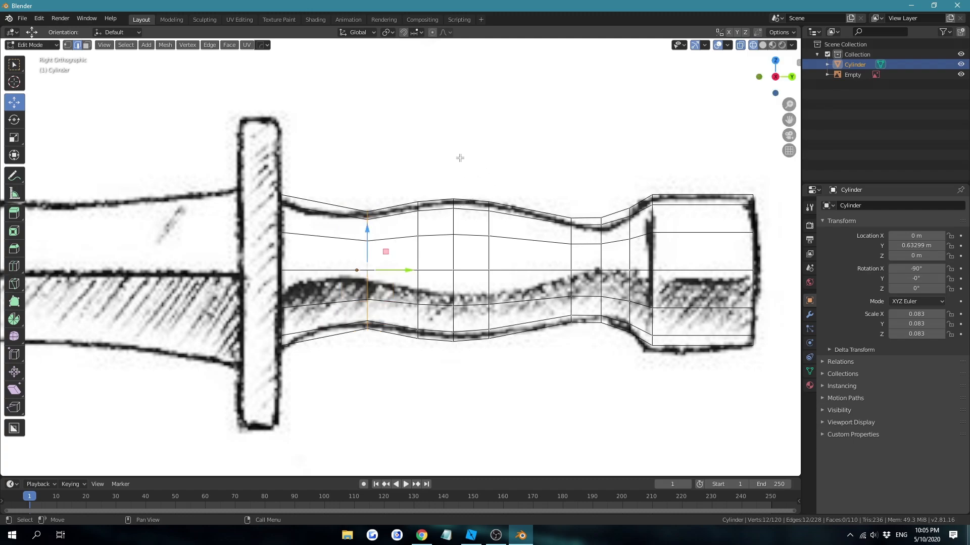
{"action": "left_click_drag", "start_coordinate": [409, 270], "coordinate": [373, 272]}
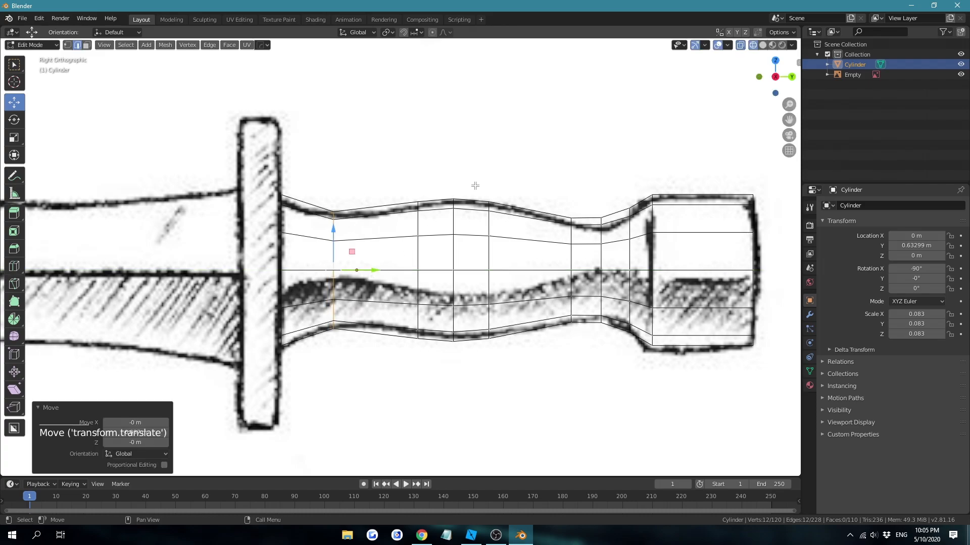
{"action": "key", "text": "ctrl+b"}
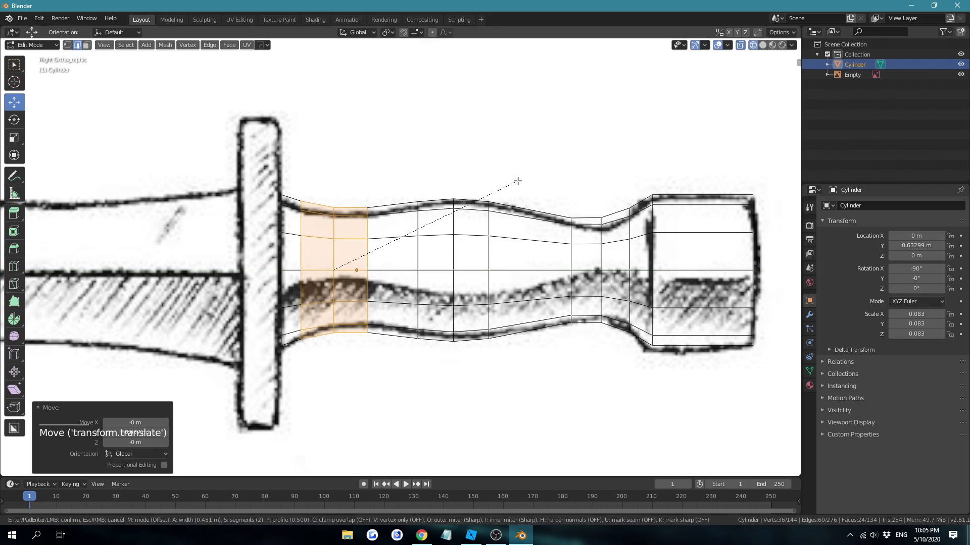
{"action": "left_click", "coordinate": [516, 181]}
Deselect the bevelled loop and show the grip in solid shading from a perspective angle, staying in Edit Mode.
{"action": "mouse_move", "coordinate": [669, 120]}
{"action": "middle_mouse_down"}
{"action": "mouse_move", "coordinate": [584, 124]}
{"action": "mouse_move", "coordinate": [611, 182]}
{"action": "middle_mouse_up"}
{"action": "left_click", "coordinate": [585, 124]}
{"action": "key", "text": "z"}
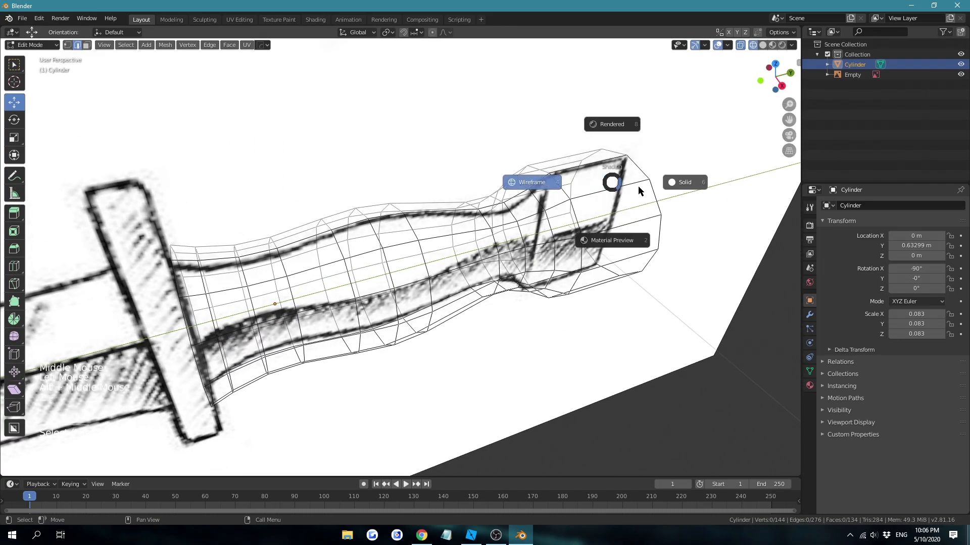
{"action": "key", "text": "Tab"}
{"action": "scroll", "coordinate": [604, 207], "scroll_direction": "down", "scroll_amount": 2}
{"action": "mouse_move", "coordinate": [604, 215]}
{"action": "middle_mouse_down", "text": "alt"}
{"action": "mouse_move", "coordinate": [535, 184]}
{"action": "mouse_move", "coordinate": [551, 220]}
{"action": "mouse_move", "coordinate": [649, 268]}
{"action": "middle_mouse_up", "text": "alt"}
{"action": "key", "text": "Tab"}
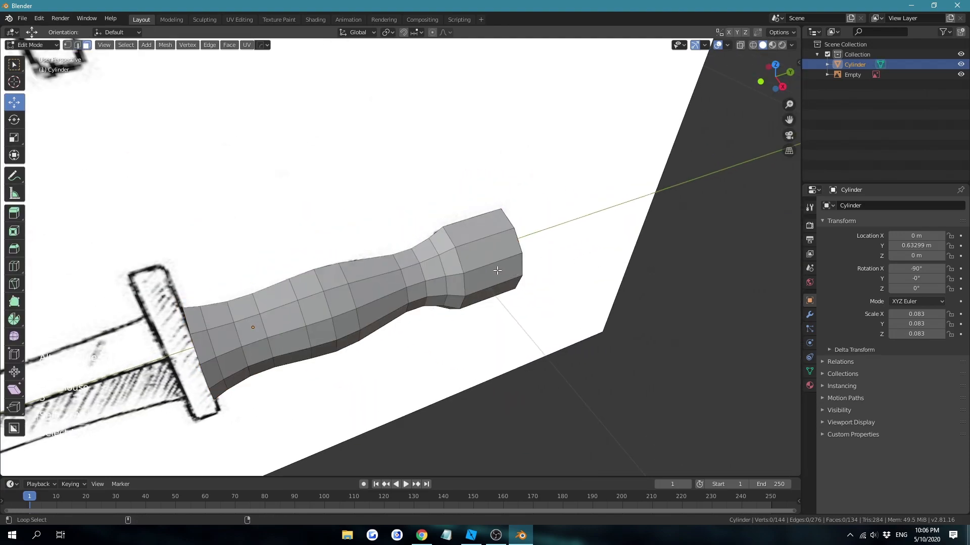
In face selection mode, select the ring of side faces around the pommel.
{"action": "left_click", "coordinate": [497, 270], "text": "alt+shift"}
{"action": "mouse_move", "coordinate": [500, 272]}
{"action": "middle_mouse_down"}
{"action": "mouse_move", "coordinate": [515, 249]}
{"action": "mouse_move", "coordinate": [485, 276]}
{"action": "middle_mouse_up"}
{"action": "left_click", "coordinate": [590, 256]}
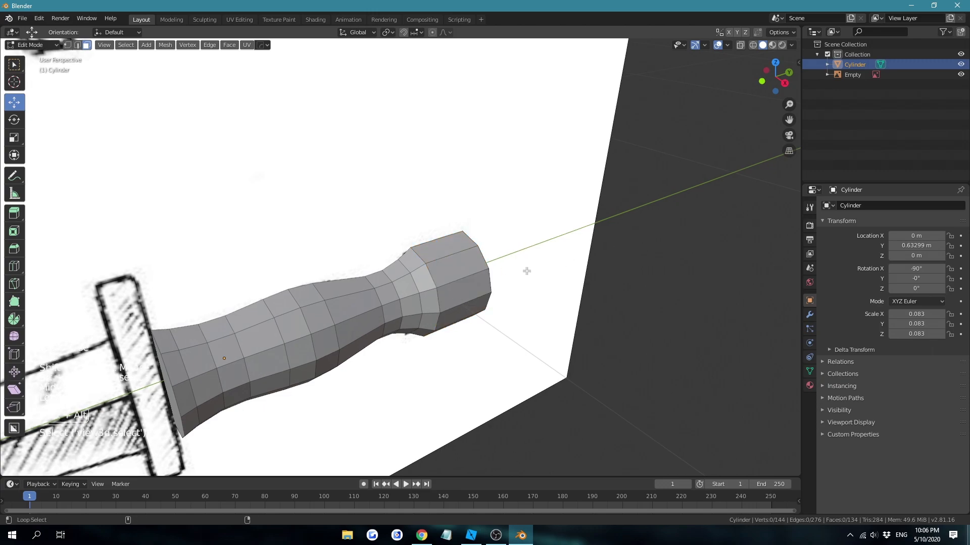
{"action": "left_click", "coordinate": [77, 46]}
{"action": "left_click", "coordinate": [68, 45]}
{"action": "left_click", "coordinate": [78, 45]}
{"action": "left_click", "coordinate": [68, 45]}
{"action": "left_click", "coordinate": [77, 45]}
{"action": "left_click", "coordinate": [87, 45]}
{"action": "left_click", "coordinate": [485, 255], "text": "alt+shift"}
{"action": "middle_click_drag", "start_coordinate": [558, 284], "coordinate": [495, 274], "text": "alt"}
{"action": "scroll", "coordinate": [504, 299], "scroll_direction": "up", "scroll_amount": 3}
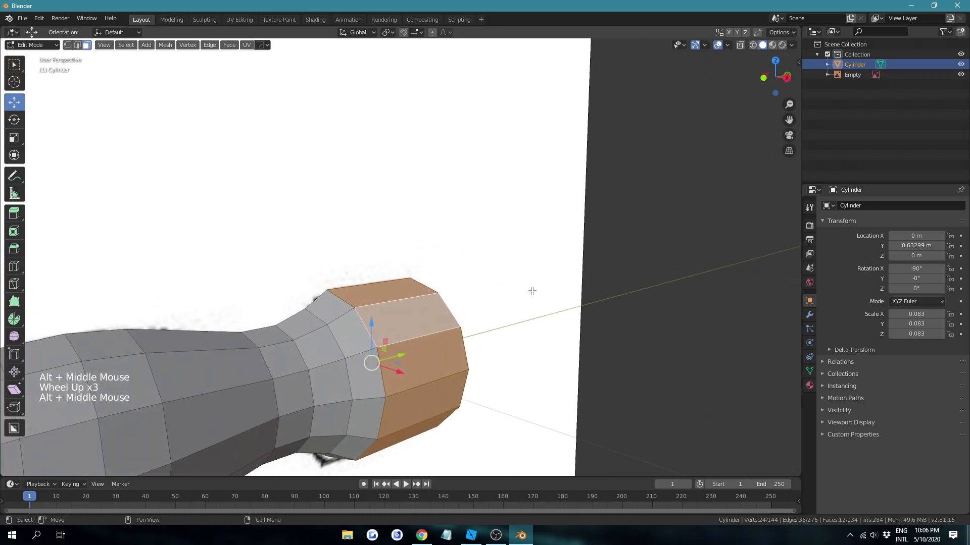
Turn on the display of face normals in the viewport overlays and get a close view of the pommel.
{"action": "key", "text": "alt+e"}
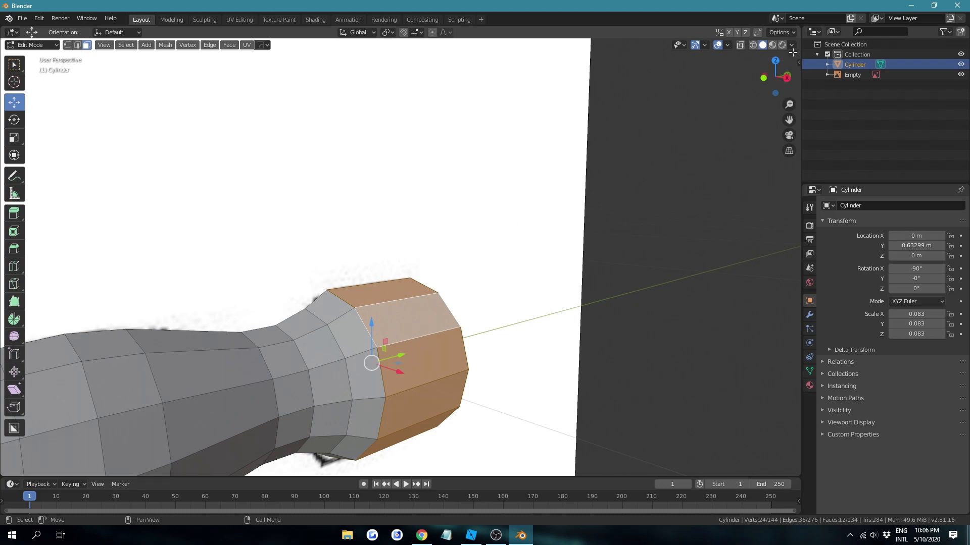
{"action": "left_click", "coordinate": [791, 46]}
{"action": "left_click", "coordinate": [730, 45]}
{"action": "left_click", "coordinate": [727, 45]}
{"action": "left_click", "coordinate": [686, 398]}
{"action": "middle_click_drag", "start_coordinate": [430, 318], "coordinate": [416, 262]}
{"action": "scroll", "coordinate": [409, 301], "scroll_direction": "up", "scroll_amount": 5}
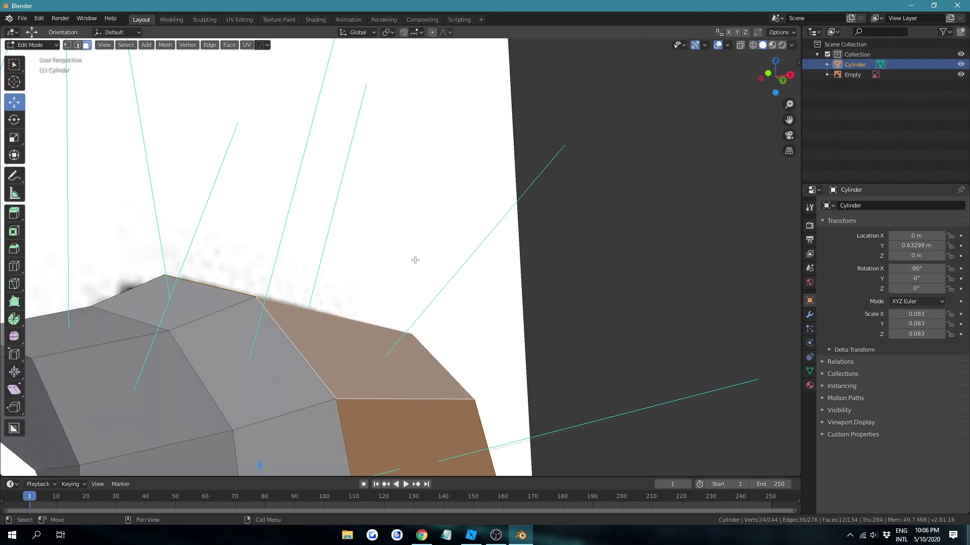
{"action": "middle_click_drag", "start_coordinate": [475, 289], "coordinate": [469, 297], "text": "alt"}
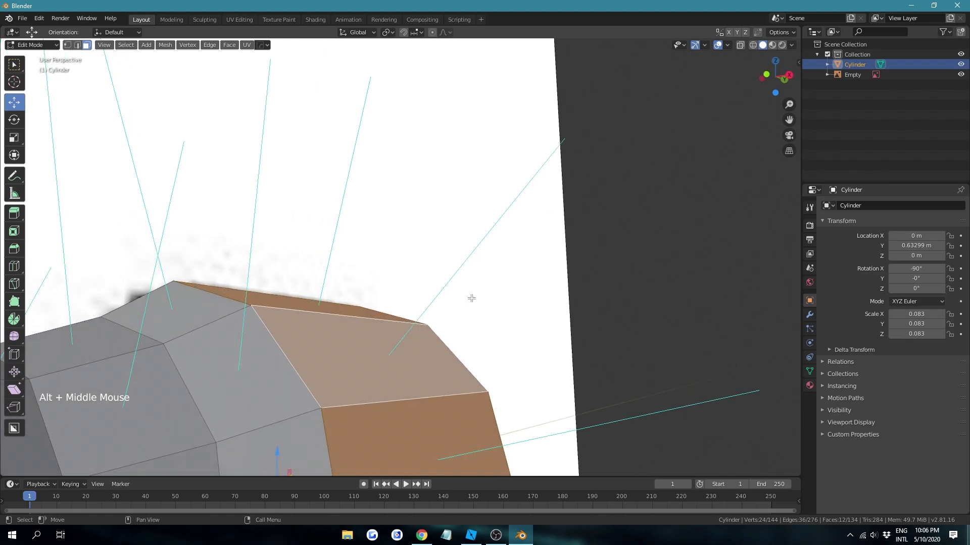
{"action": "key", "text": "e"}
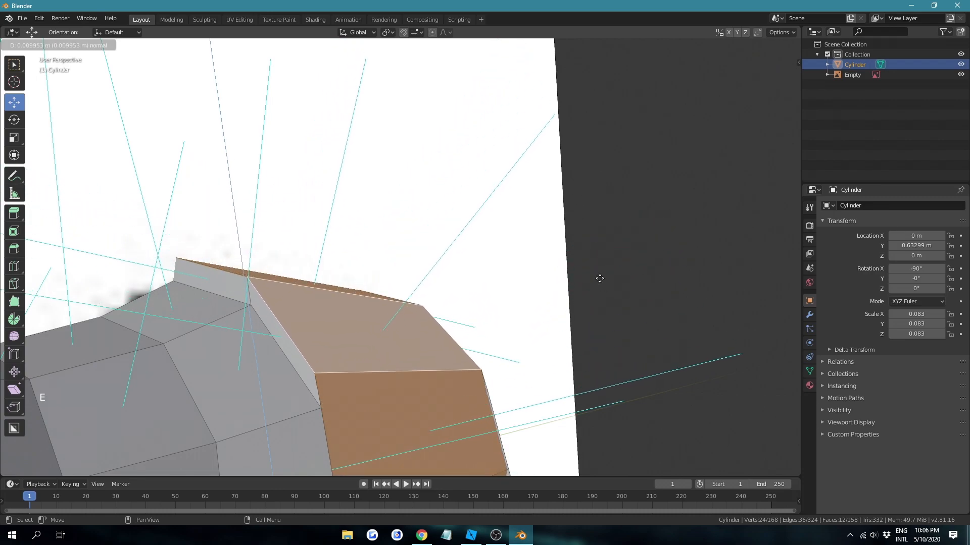
{"action": "right_click", "coordinate": [570, 280]}
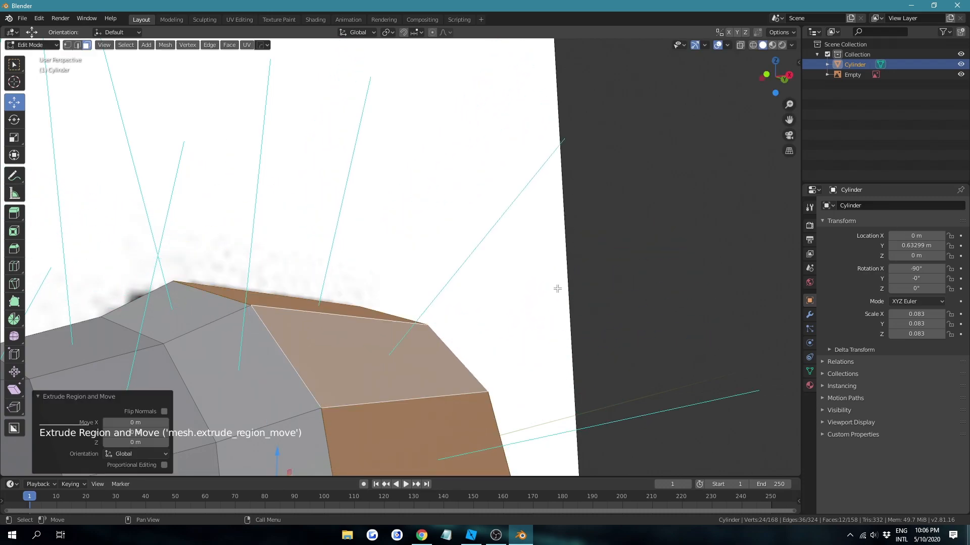
{"action": "key", "text": "ctrl+z"}
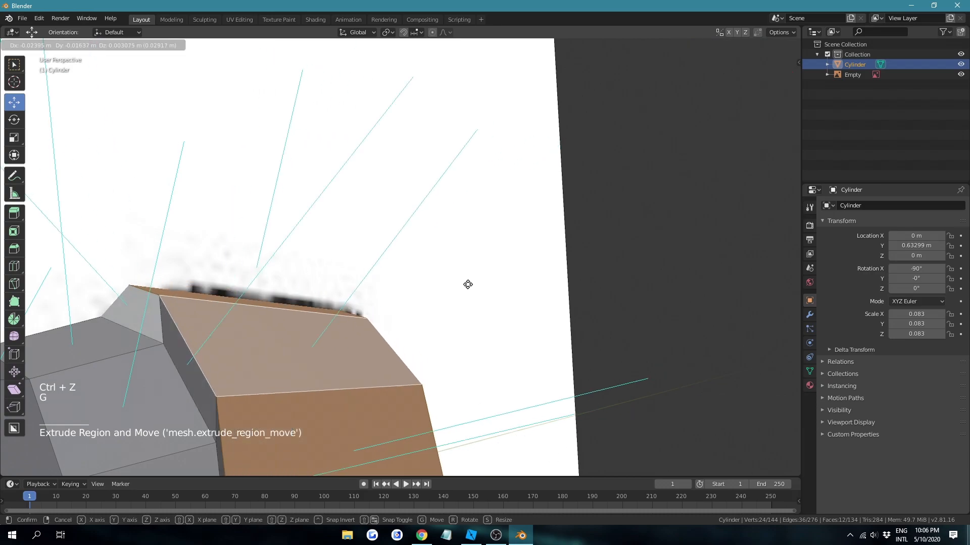
{"action": "key", "text": "g"}
Extrude the pommel's ring of faces outward along their normals with an offset of -0.182 m.
{"action": "key", "text": "alt+e"}
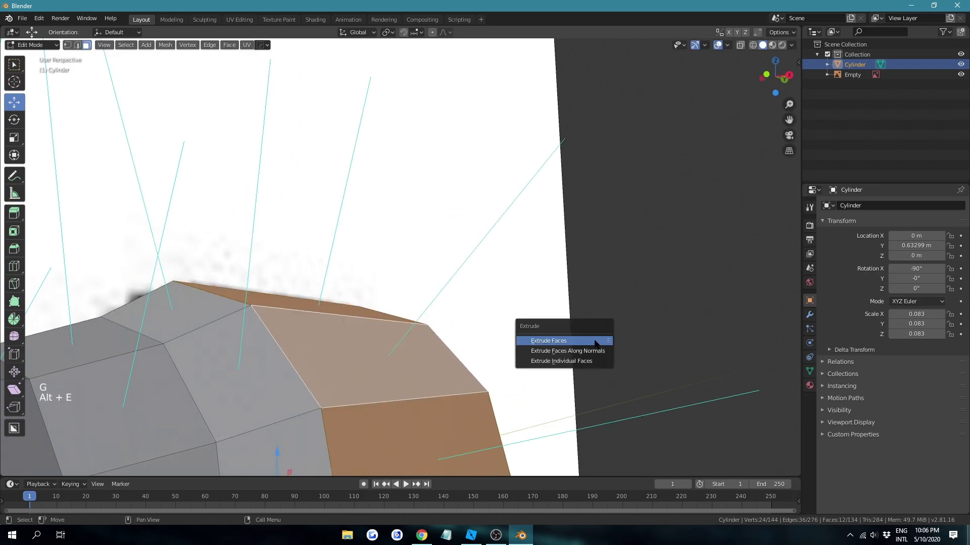
{"action": "left_click", "coordinate": [586, 352]}
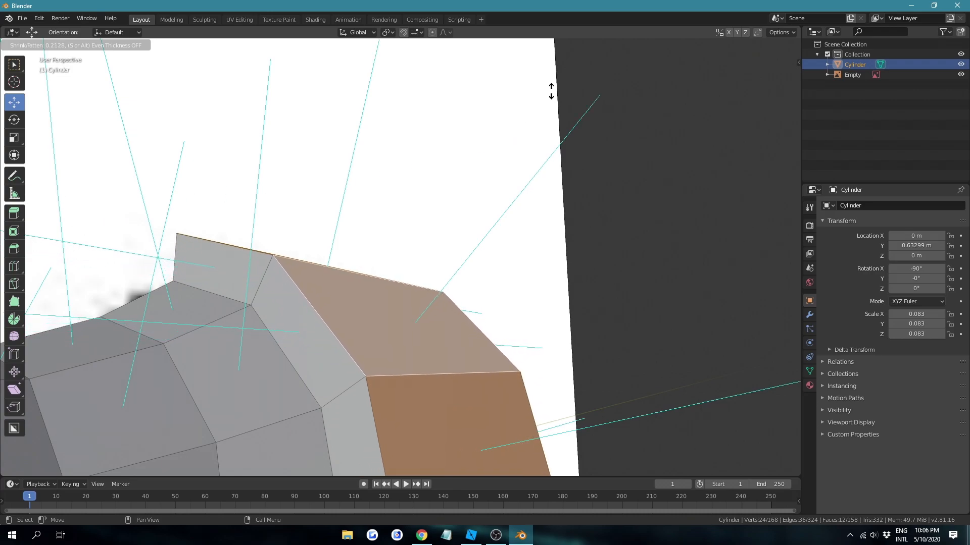
{"action": "left_click", "coordinate": [520, 129]}
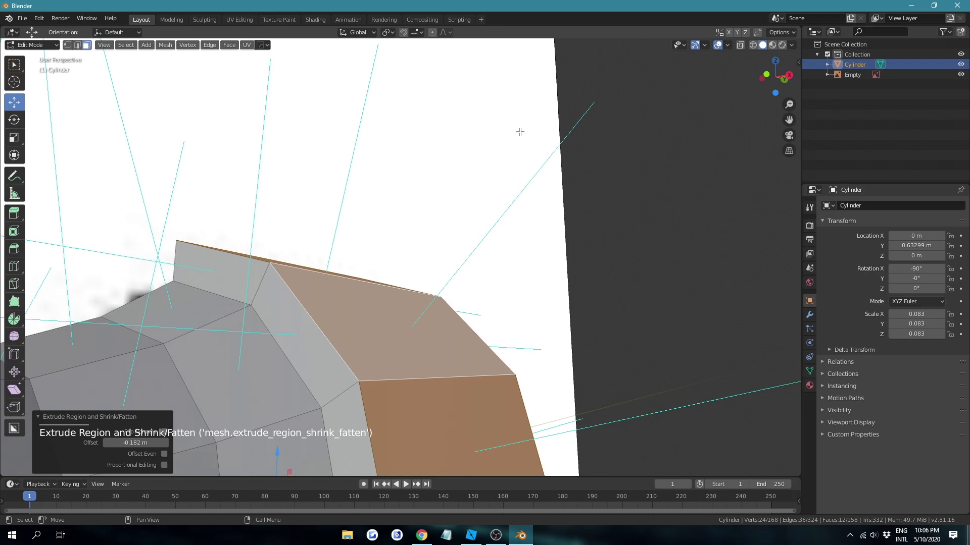
Select the inner face on the pommel's flat end and dissolve its boundary edges to leave one plain end face.
{"action": "scroll", "coordinate": [556, 268], "scroll_direction": "down", "scroll_amount": 2}
{"action": "scroll", "coordinate": [556, 267], "scroll_direction": "up", "scroll_amount": 3}
{"action": "scroll", "coordinate": [555, 268], "scroll_direction": "down", "scroll_amount": 5}
{"action": "middle_click_drag", "start_coordinate": [505, 298], "coordinate": [271, 314], "text": "alt"}
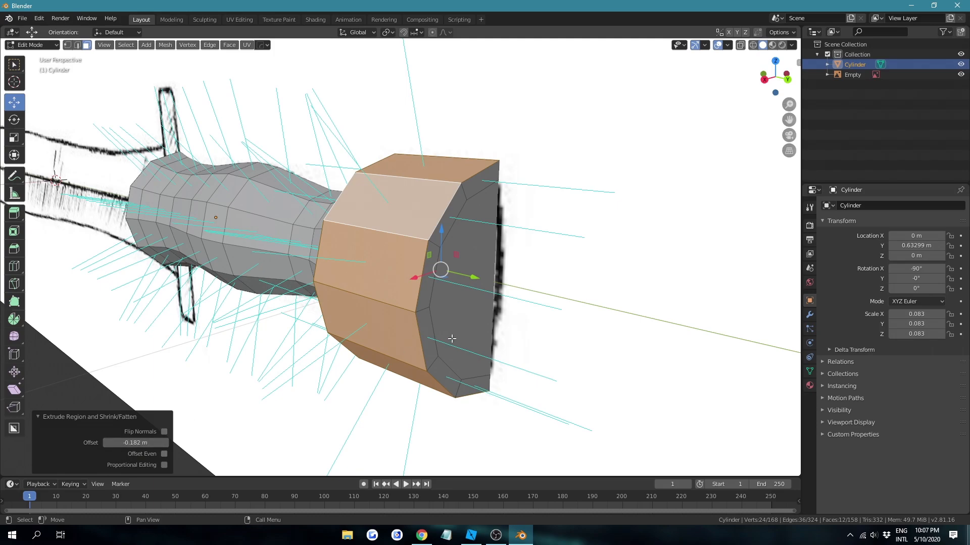
{"action": "key", "text": "3"}
{"action": "left_click", "coordinate": [469, 323]}
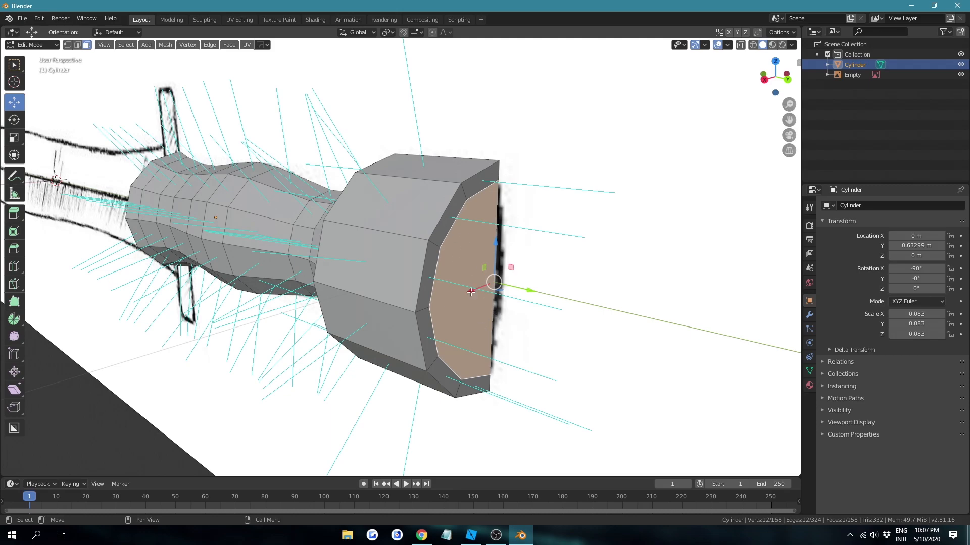
{"action": "middle_click_drag", "start_coordinate": [474, 295], "coordinate": [451, 236], "text": "alt"}
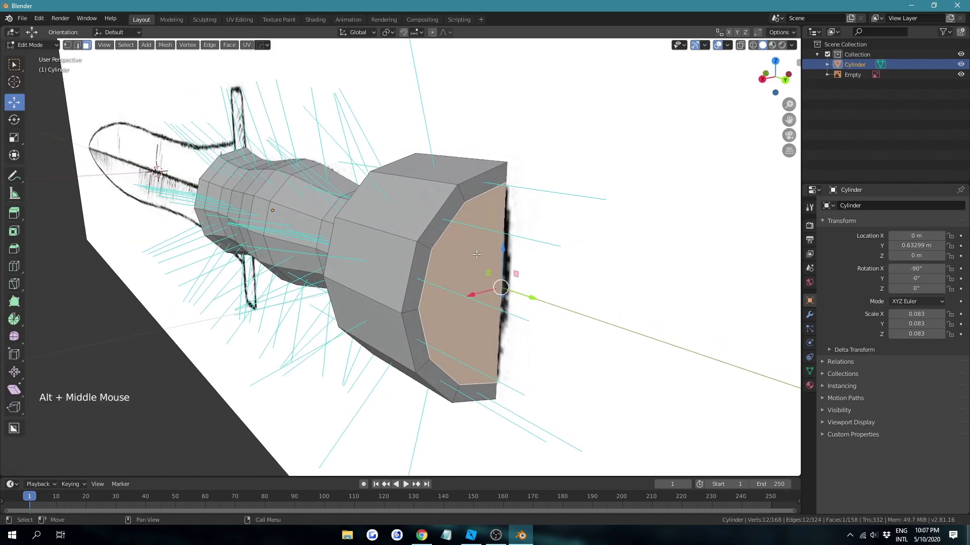
{"action": "left_click", "coordinate": [425, 260]}
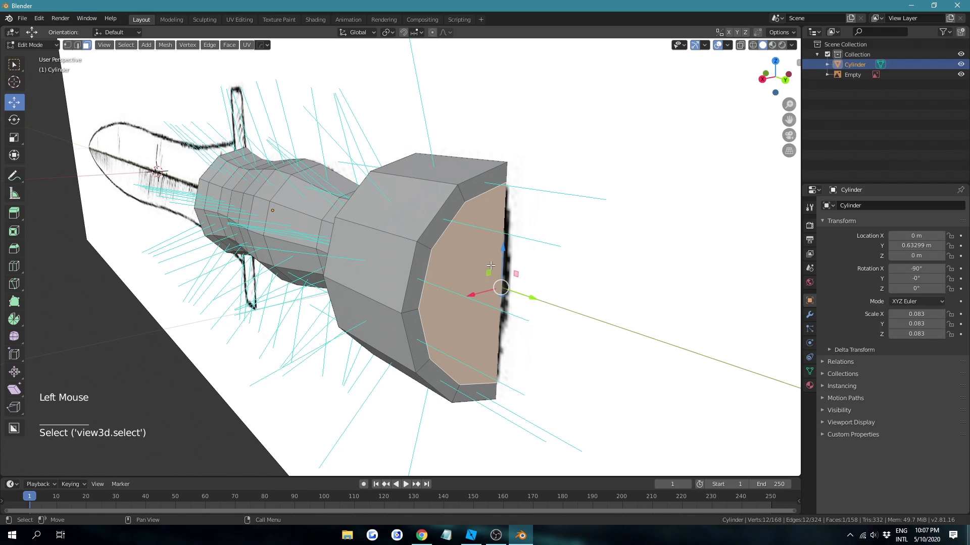
{"action": "key", "text": "2"}
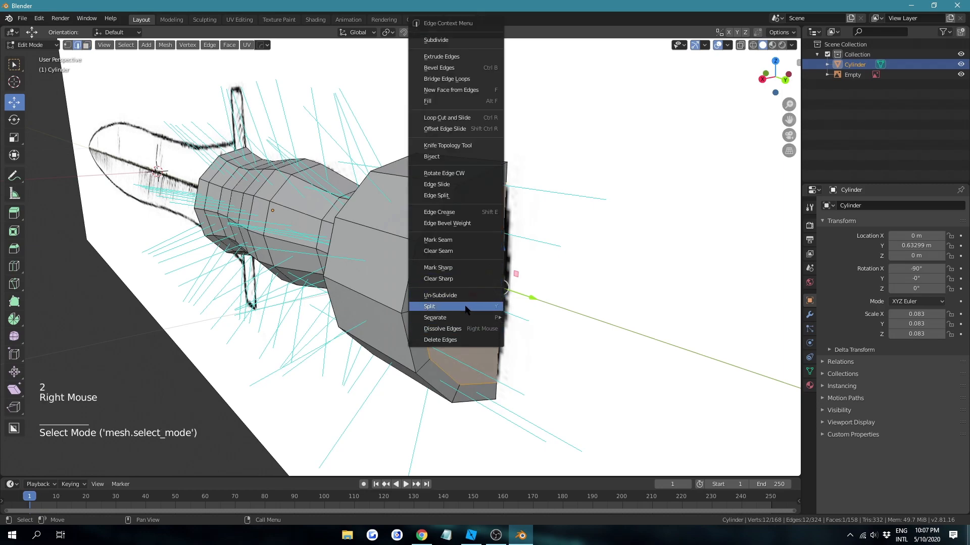
{"action": "left_click", "coordinate": [460, 328]}
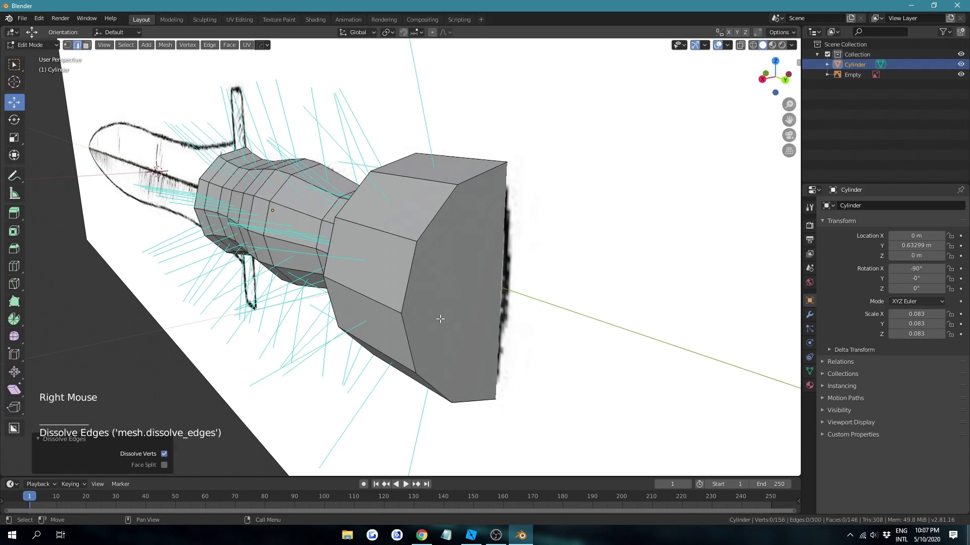
Leave Edit Mode and hide the reference drawing object, Empty, in the viewport.
{"action": "middle_click_drag", "start_coordinate": [429, 293], "coordinate": [539, 289], "text": "alt"}
{"action": "left_click", "coordinate": [572, 291]}
{"action": "scroll", "coordinate": [572, 291], "scroll_direction": "down", "scroll_amount": 1}
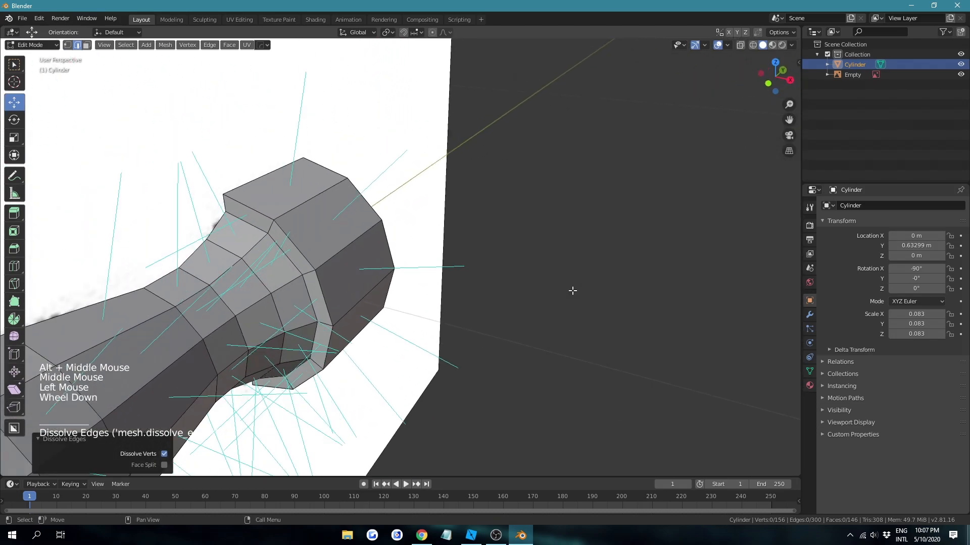
{"action": "scroll", "coordinate": [476, 314], "scroll_direction": "down", "scroll_amount": 2}
{"action": "key", "text": "Tab"}
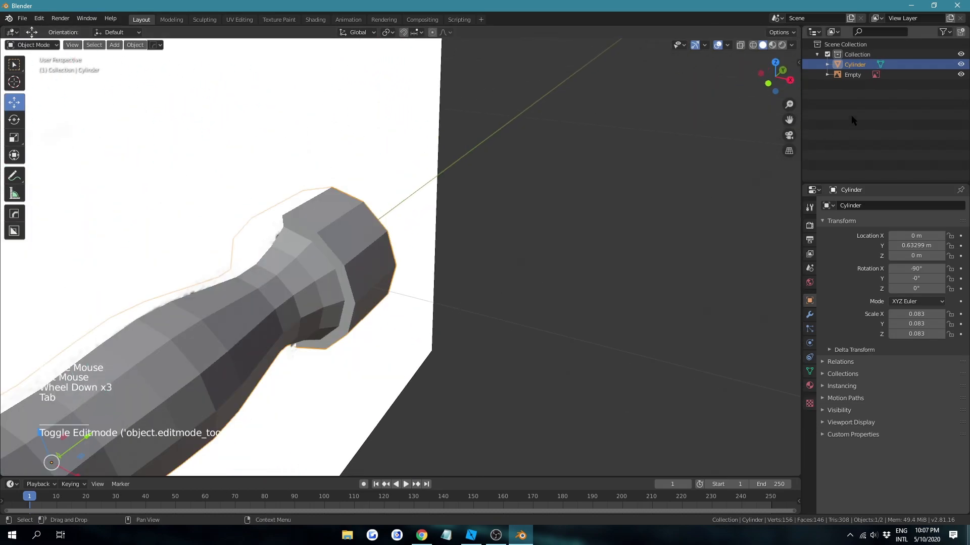
{"action": "left_click", "coordinate": [961, 75]}
{"action": "middle_click_drag", "start_coordinate": [520, 226], "coordinate": [543, 352], "text": "alt"}
{"action": "scroll", "coordinate": [466, 269], "scroll_direction": "up", "scroll_amount": 1}
{"action": "scroll", "coordinate": [465, 268], "scroll_direction": "down", "scroll_amount": 1}
{"action": "scroll", "coordinate": [465, 268], "scroll_direction": "up", "scroll_amount": 1}
Return to Edit Mode in face selection mode and turn off the display of face normals in the viewport overlays.
{"action": "key", "text": "Tab"}
{"action": "left_click", "coordinate": [531, 277]}
{"action": "key", "text": "3"}
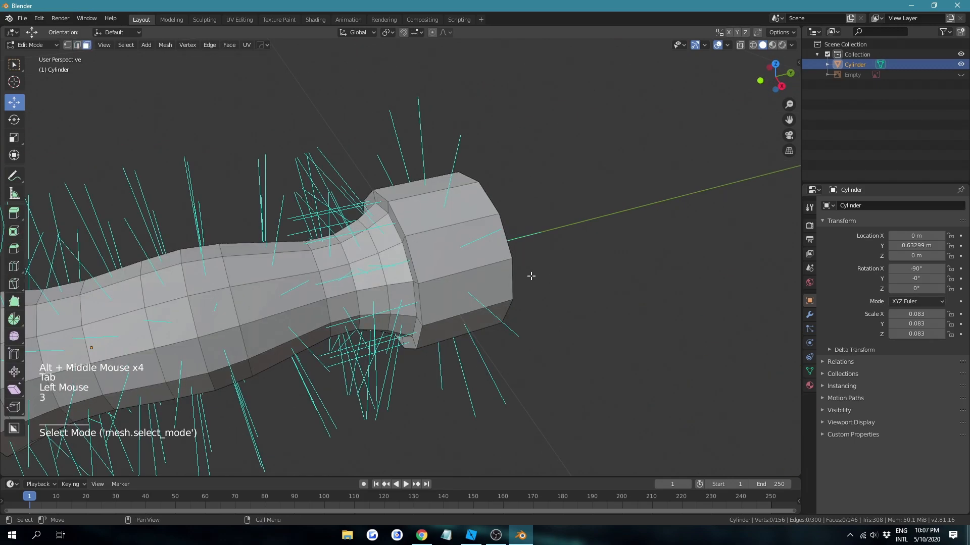
{"action": "left_click", "coordinate": [791, 45]}
{"action": "left_click", "coordinate": [727, 45]}
{"action": "left_click", "coordinate": [679, 402]}
Select the ring of side faces around the pommel and grow the selection to include the adjoining rim and end faces.
{"action": "middle_click_drag", "start_coordinate": [472, 306], "coordinate": [476, 256], "text": "alt"}
{"action": "left_click", "coordinate": [474, 258], "text": "alt+shift"}
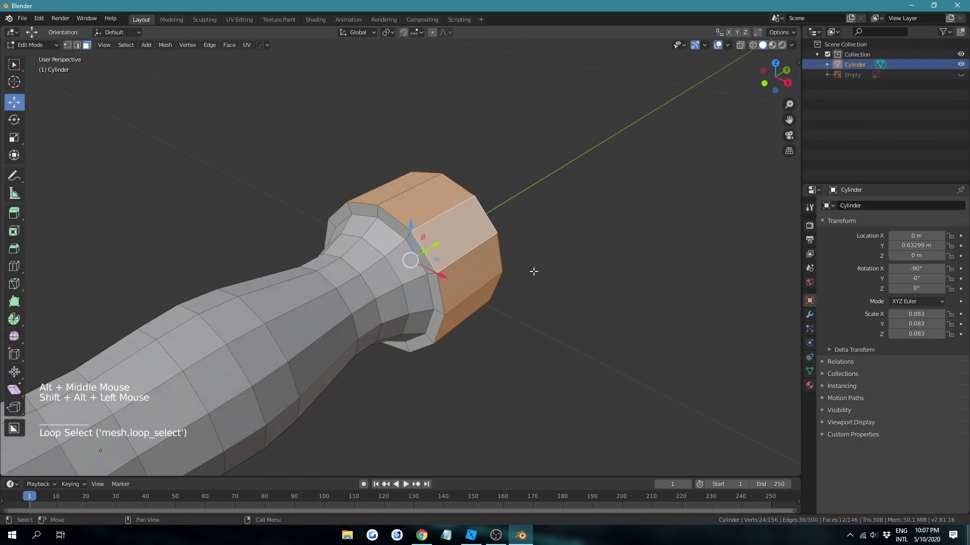
{"action": "middle_click_drag", "start_coordinate": [534, 272], "coordinate": [492, 271], "text": "alt"}
{"action": "key", "text": "ctrl"}
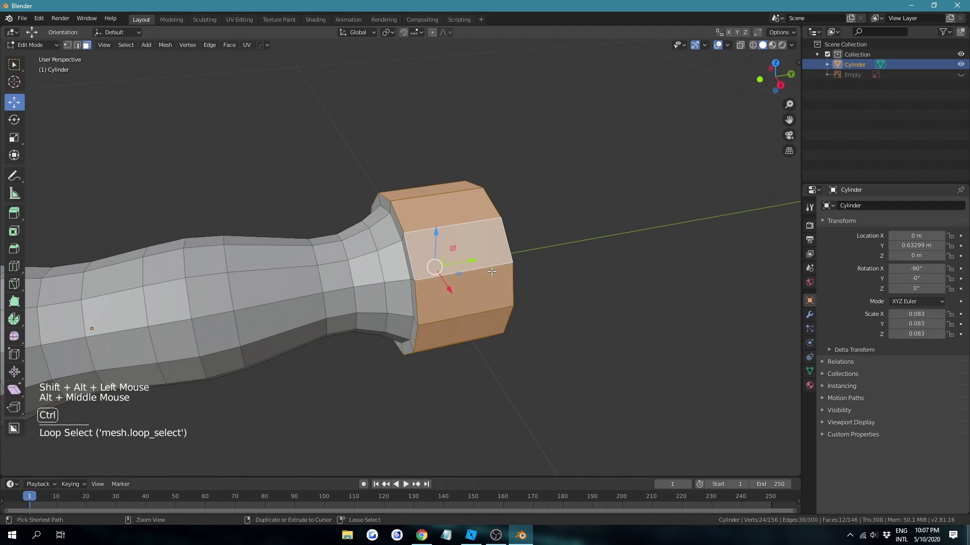
{"action": "key", "text": "ctrl+KP_Add"}
{"action": "middle_click_drag", "start_coordinate": [495, 275], "coordinate": [454, 320], "text": "alt"}
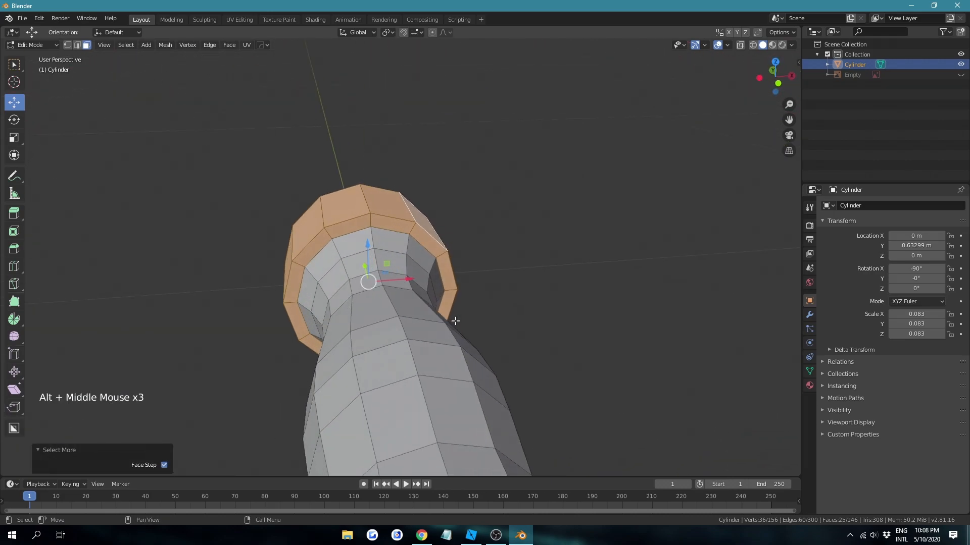
{"action": "middle_click_drag", "start_coordinate": [497, 288], "coordinate": [311, 325], "text": "alt"}
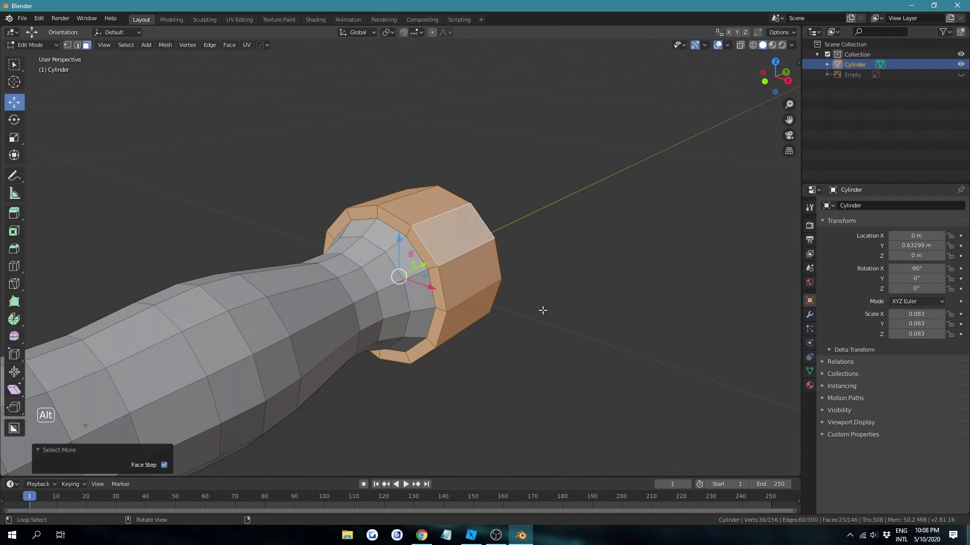
{"action": "middle_click_drag", "start_coordinate": [536, 307], "coordinate": [589, 298], "text": "alt"}
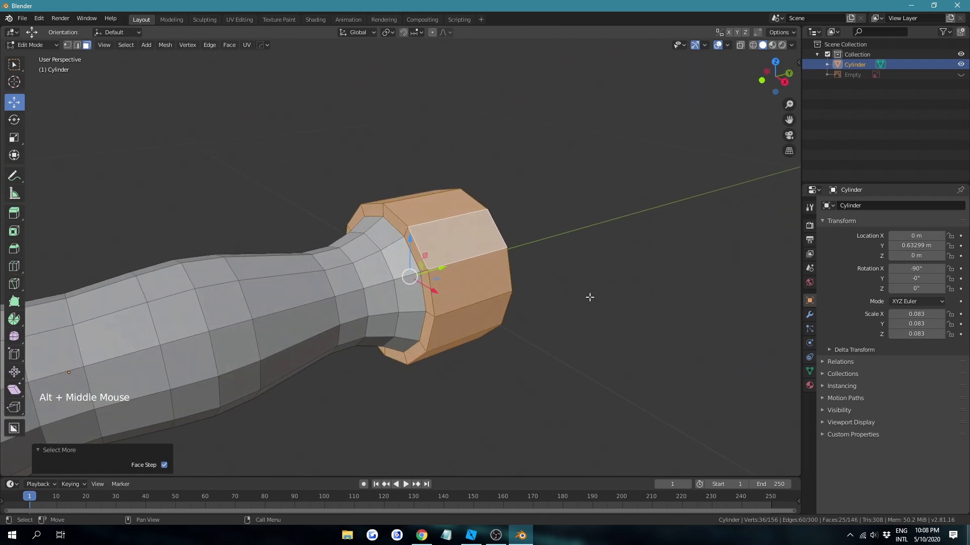
Separate the selected pommel faces into their own object and return to Object Mode.
{"action": "key", "text": "p"}
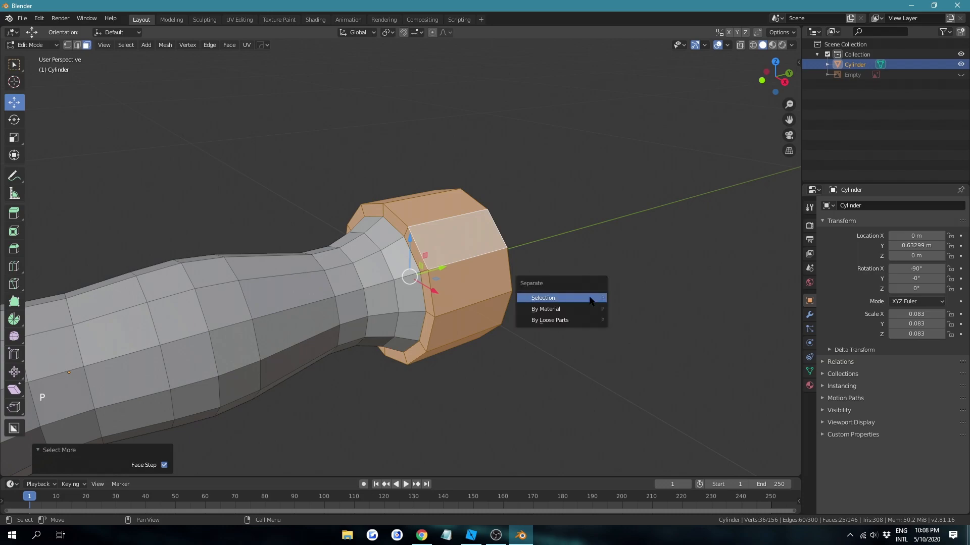
{"action": "left_click", "coordinate": [590, 299]}
{"action": "key", "text": "Tab"}
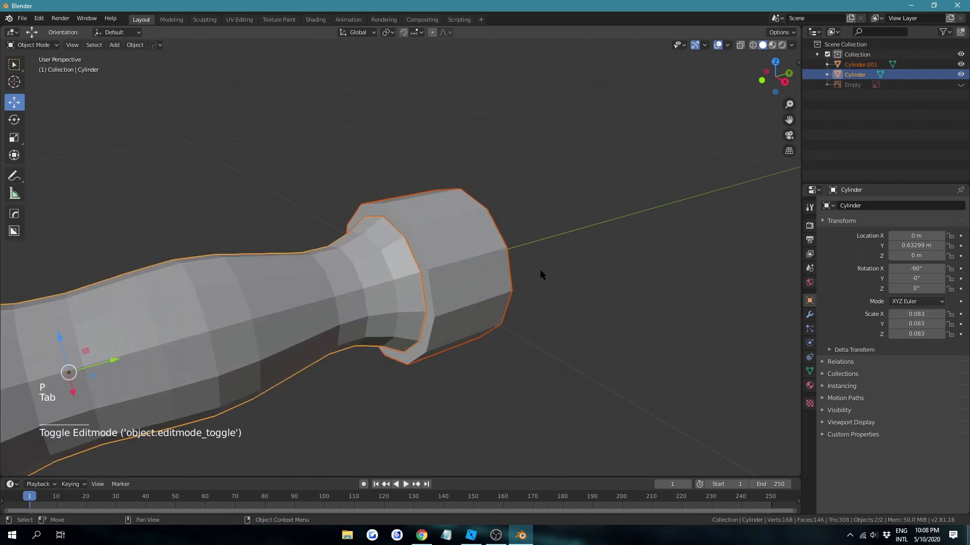
In wireframe Edit Mode, select the open edge loop on the pommel's grip side and fill it with a face.
{"action": "left_click", "coordinate": [535, 273]}
{"action": "left_click", "coordinate": [455, 252]}
{"action": "key", "text": "z"}
{"action": "key", "text": "Tab"}
{"action": "key", "text": "2"}
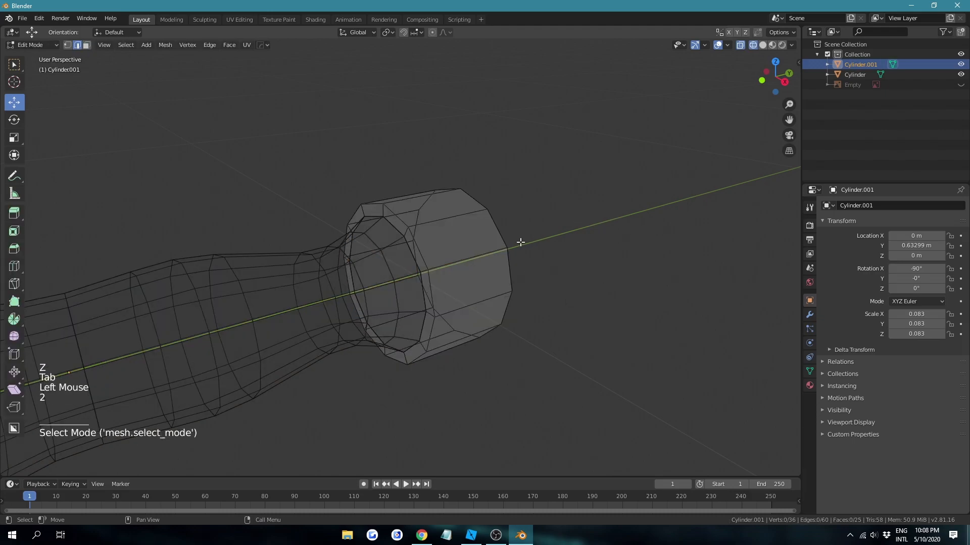
{"action": "left_click", "coordinate": [418, 258], "text": "alt+shift"}
{"action": "left_click", "coordinate": [397, 259]}
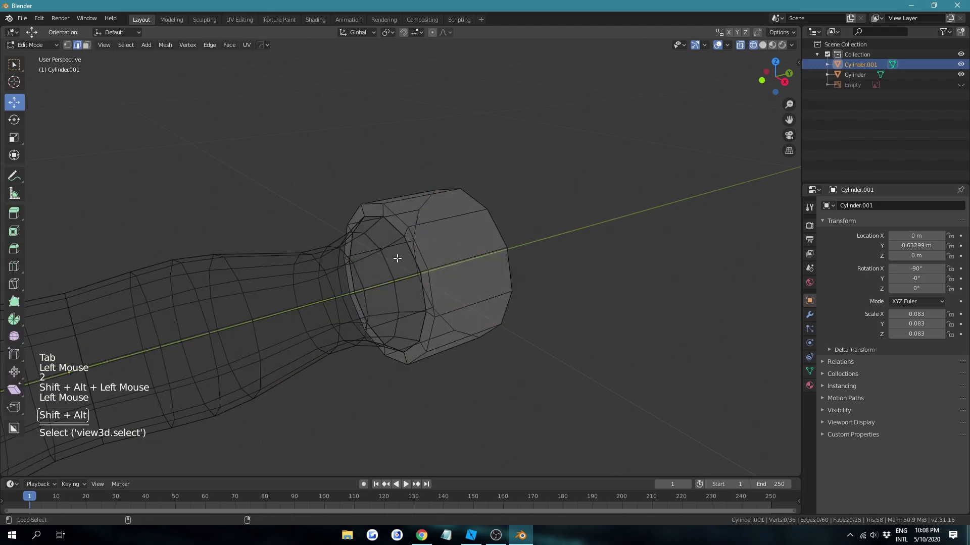
{"action": "left_click", "coordinate": [423, 253], "text": "alt+shift"}
{"action": "key", "text": "f"}
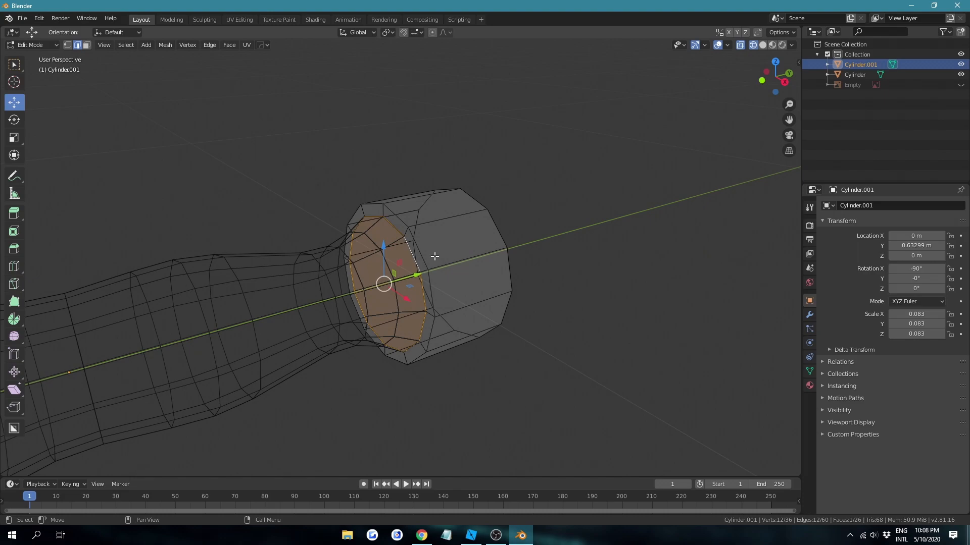
Select the pommel's new grip-side cap face, dissolve its boundary edges, and switch back to solid shading.
{"action": "middle_click_drag", "start_coordinate": [435, 256], "coordinate": [436, 262]}
{"action": "scroll", "coordinate": [436, 262], "scroll_direction": "up", "scroll_amount": 2}
{"action": "key", "text": "KP_Decimal"}
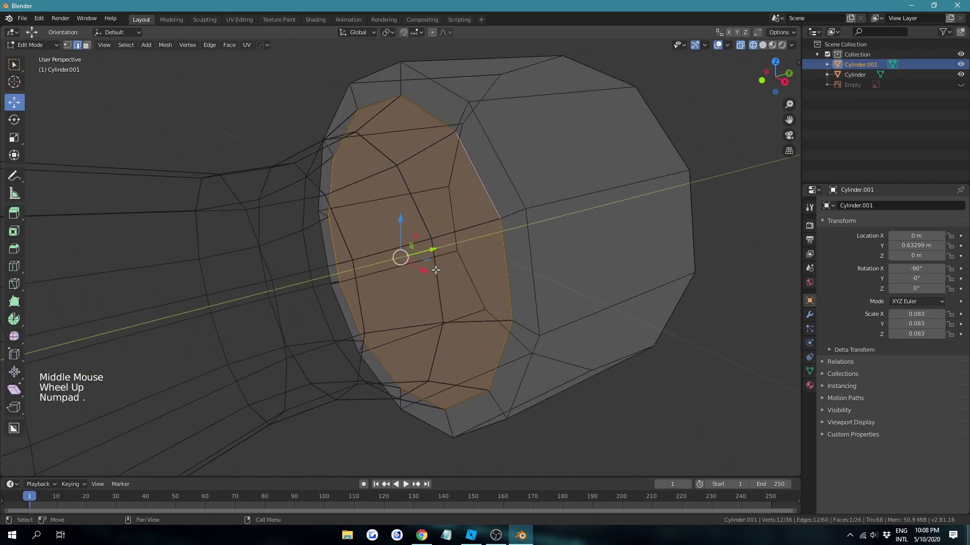
{"action": "scroll", "coordinate": [526, 264], "scroll_direction": "down", "scroll_amount": 1}
{"action": "middle_click_drag", "start_coordinate": [537, 266], "coordinate": [541, 258]}
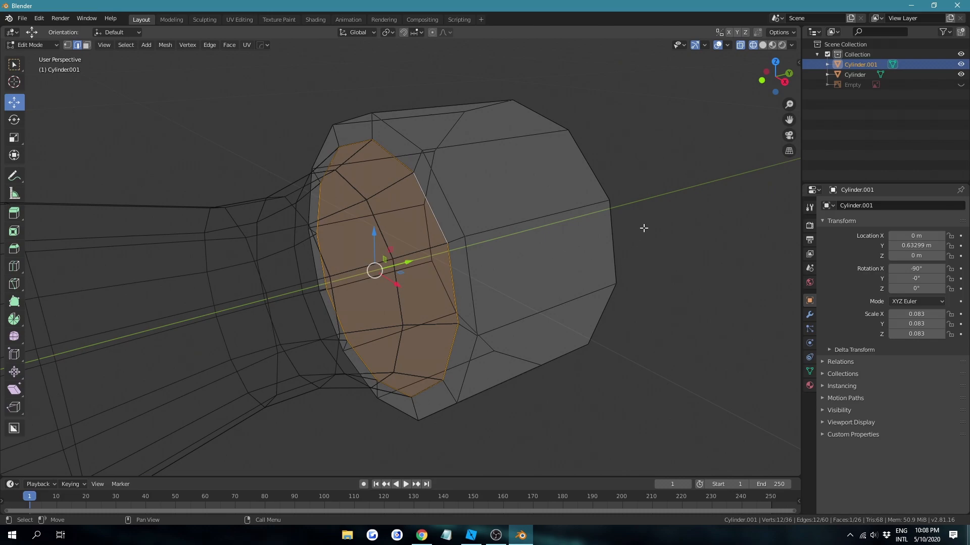
{"action": "mouse_move", "coordinate": [666, 218]}
{"action": "middle_mouse_down", "text": "alt"}
{"action": "mouse_move", "coordinate": [684, 221]}
{"action": "mouse_move", "coordinate": [660, 217]}
{"action": "middle_mouse_up", "text": "alt"}
{"action": "left_click", "coordinate": [496, 242]}
{"action": "key", "text": "3"}
{"action": "middle_click_drag", "start_coordinate": [396, 256], "coordinate": [378, 223], "text": "alt"}
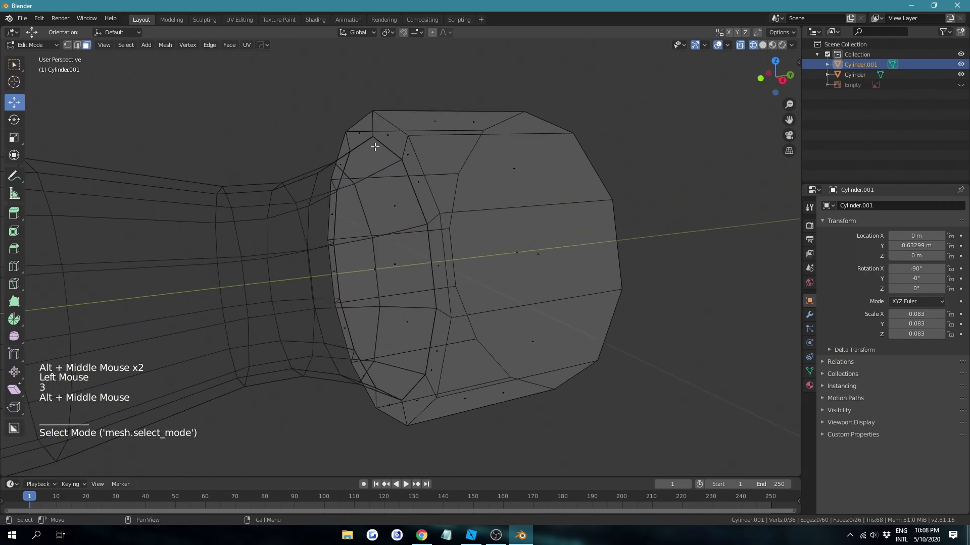
{"action": "left_click", "coordinate": [388, 265]}
{"action": "left_click", "coordinate": [396, 268]}
{"action": "left_click", "coordinate": [396, 264]}
{"action": "middle_click_drag", "start_coordinate": [396, 264], "coordinate": [316, 219], "text": "alt"}
{"action": "left_click", "coordinate": [384, 256]}
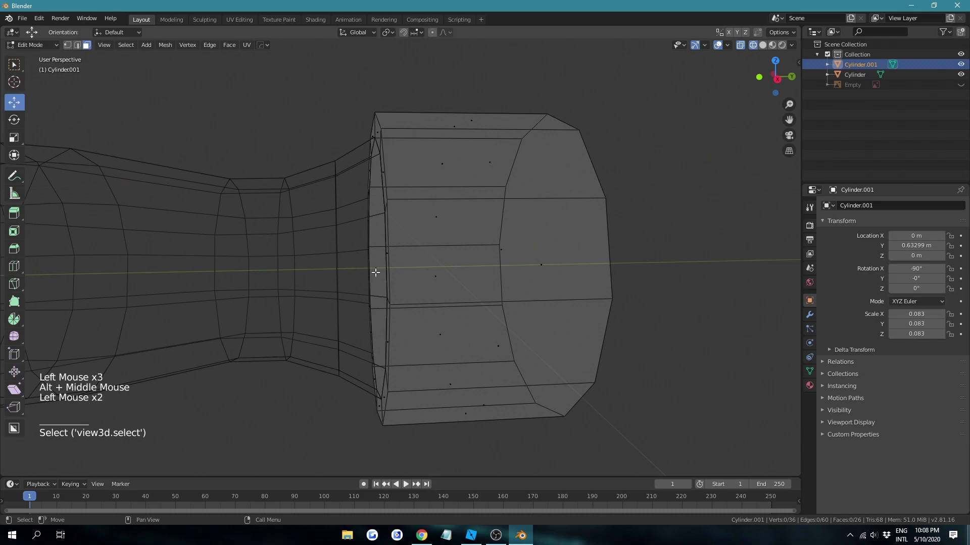
{"action": "left_click", "coordinate": [376, 272]}
{"action": "middle_click_drag", "start_coordinate": [328, 261], "coordinate": [399, 278], "text": "alt"}
{"action": "key", "text": "2"}
{"action": "right_click", "coordinate": [648, 281]}
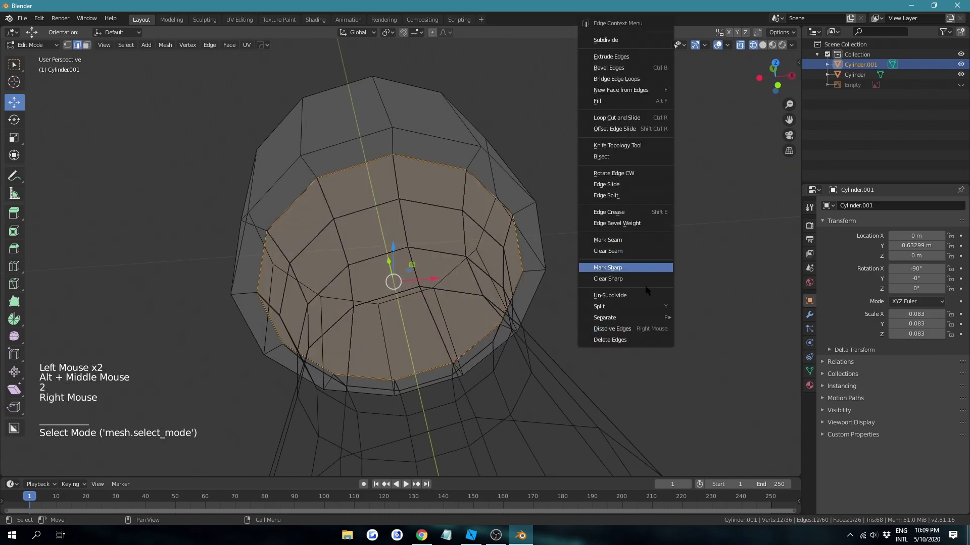
{"action": "left_click", "coordinate": [621, 328]}
{"action": "middle_click_drag", "start_coordinate": [619, 326], "coordinate": [575, 320], "text": "alt"}
{"action": "key", "text": "z"}
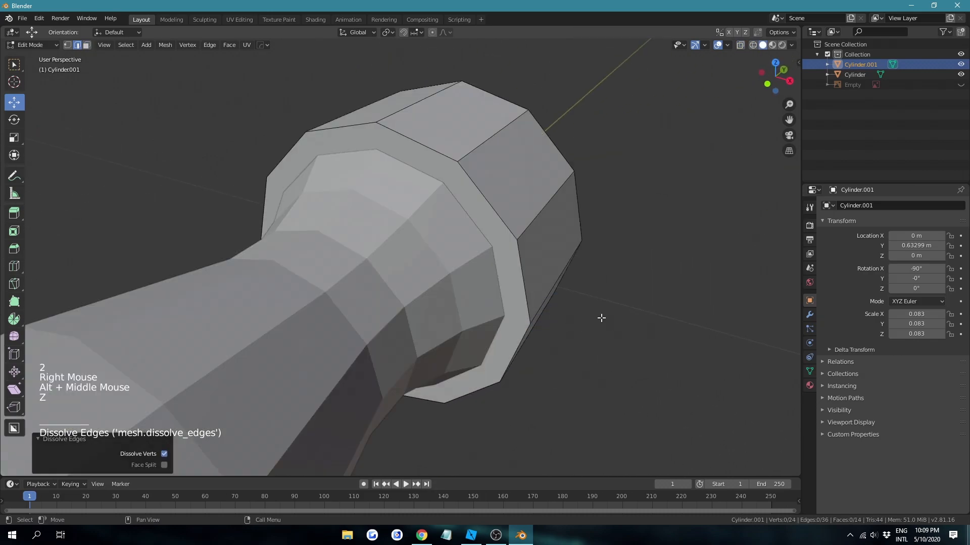
Return to Object Mode, check that the grip and pommel select separately, and leave the grip selected.
{"action": "key", "text": "Tab"}
{"action": "scroll", "coordinate": [586, 312], "scroll_direction": "down", "scroll_amount": 3}
{"action": "left_click", "coordinate": [418, 328]}
{"action": "left_click", "coordinate": [475, 262]}
{"action": "left_click", "coordinate": [384, 304]}
{"action": "left_click", "coordinate": [489, 235]}
{"action": "left_click", "coordinate": [445, 246]}
{"action": "left_click", "coordinate": [455, 238]}
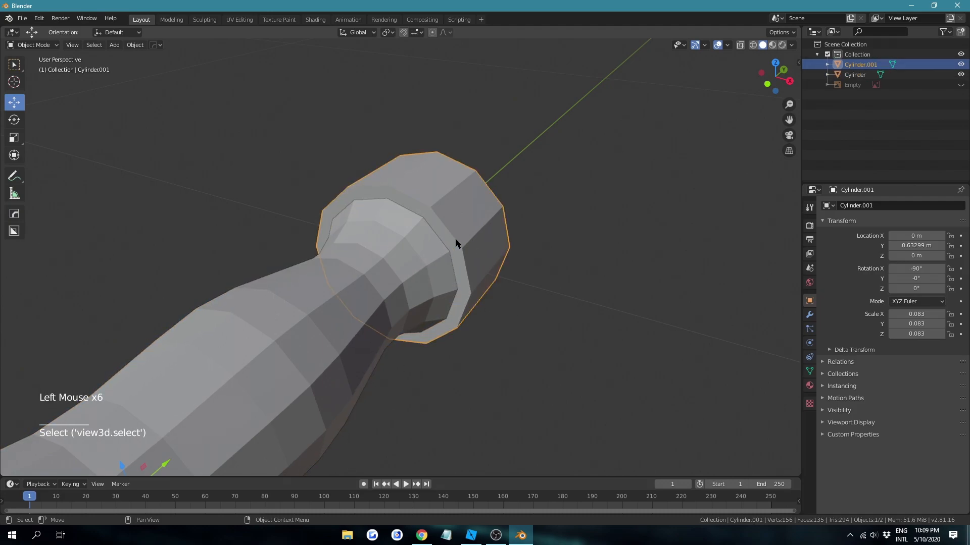
{"action": "left_click", "coordinate": [423, 286]}
{"action": "scroll", "coordinate": [426, 335], "scroll_direction": "up", "scroll_amount": 1}
{"action": "scroll", "coordinate": [426, 335], "scroll_direction": "down", "scroll_amount": 5}
{"action": "left_click", "coordinate": [560, 307]}
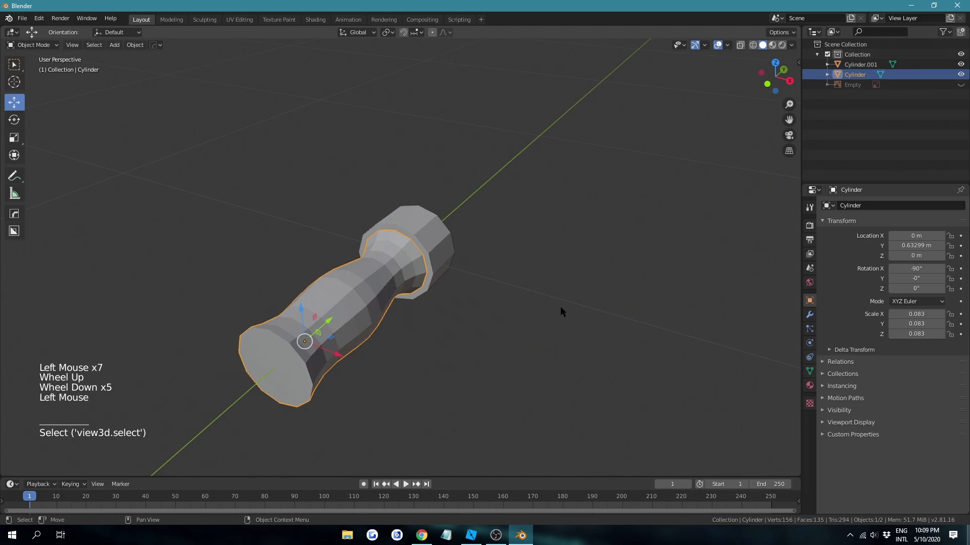
{"action": "middle_click_drag", "start_coordinate": [560, 307], "coordinate": [363, 328], "text": "alt"}
{"action": "left_click", "coordinate": [326, 271]}
{"action": "middle_click_drag", "start_coordinate": [325, 271], "coordinate": [475, 291]}
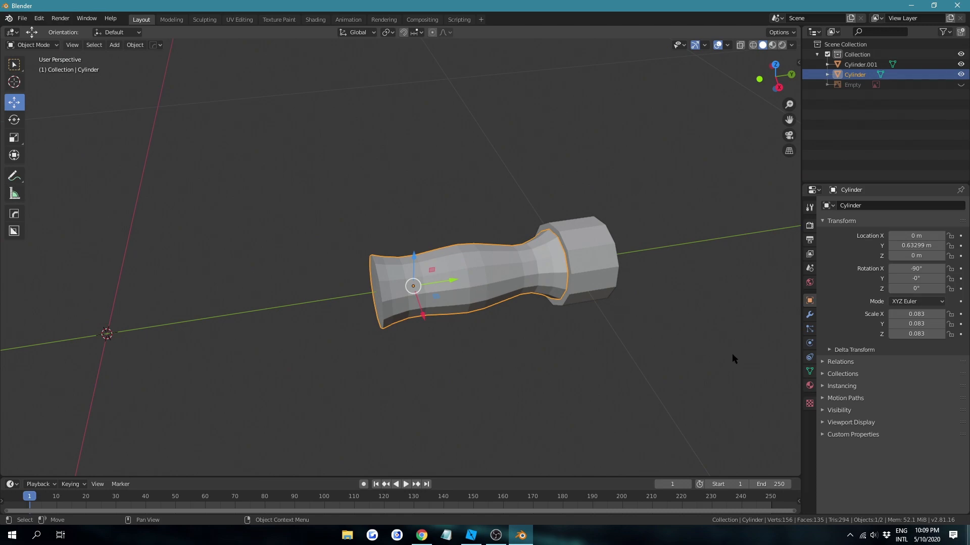
Enable Auto Smooth in the grip's mesh normals settings and shade the grip smooth.
{"action": "left_click", "coordinate": [806, 371]}
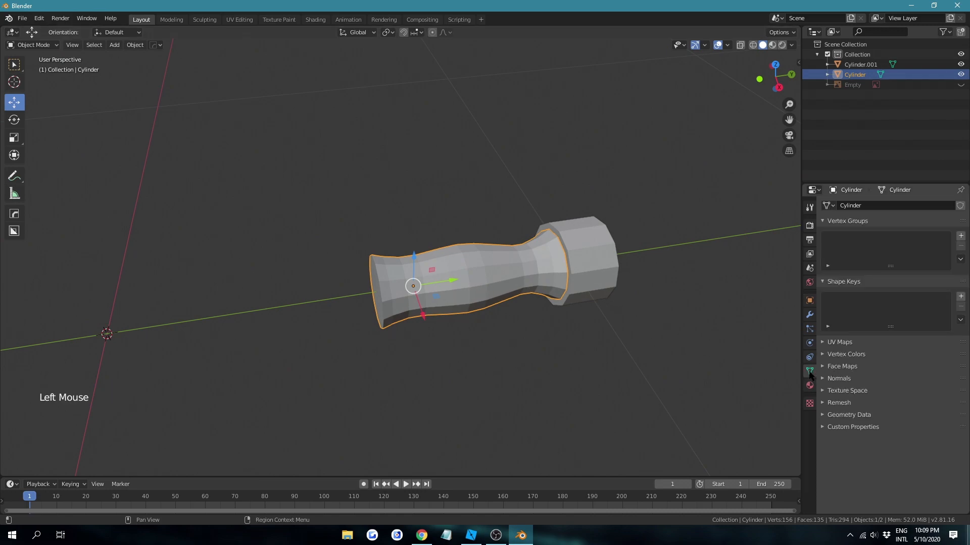
{"action": "left_click", "coordinate": [828, 380]}
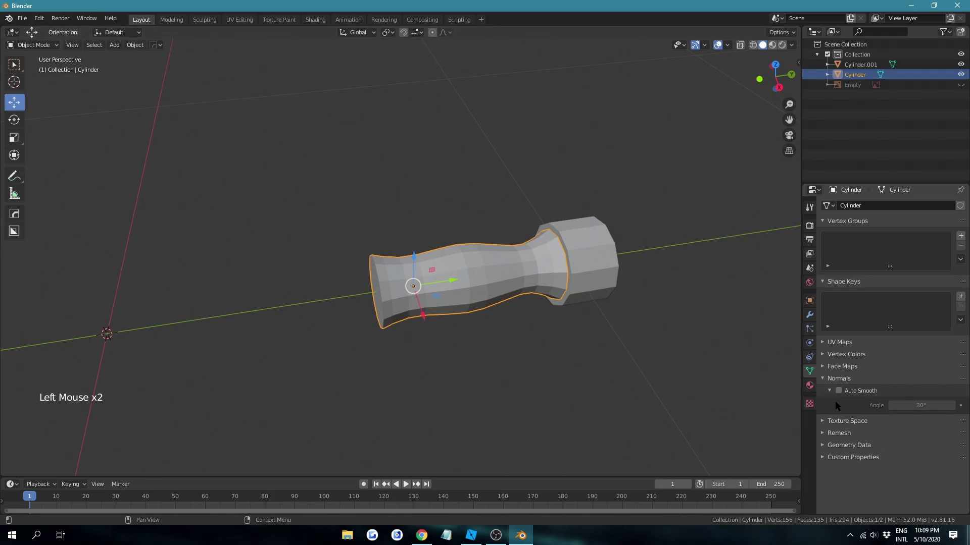
{"action": "middle_click_drag", "start_coordinate": [558, 350], "coordinate": [571, 379]}
{"action": "scroll", "coordinate": [572, 379], "scroll_direction": "up", "scroll_amount": 2}
{"action": "right_click", "coordinate": [548, 340]}
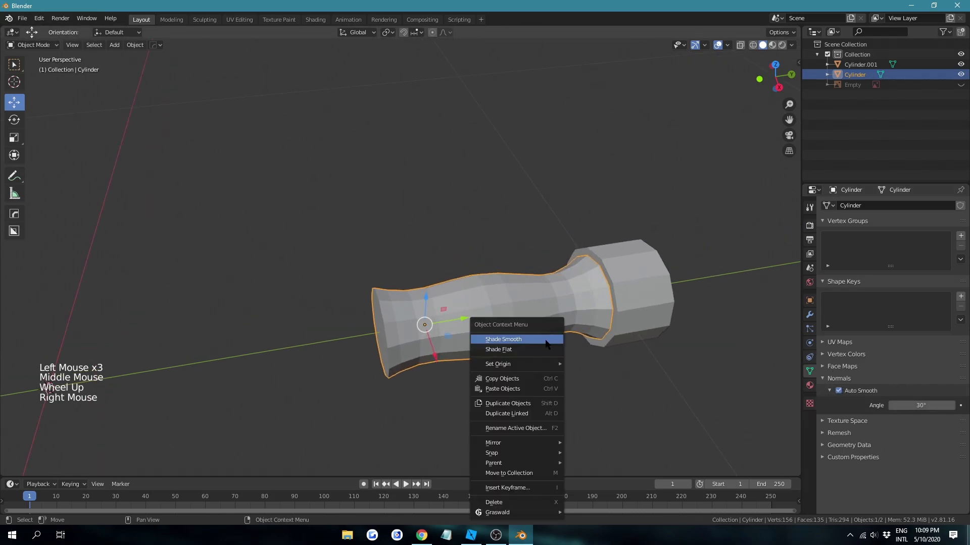
{"action": "right_click", "coordinate": [466, 311]}
{"action": "left_click", "coordinate": [498, 312]}
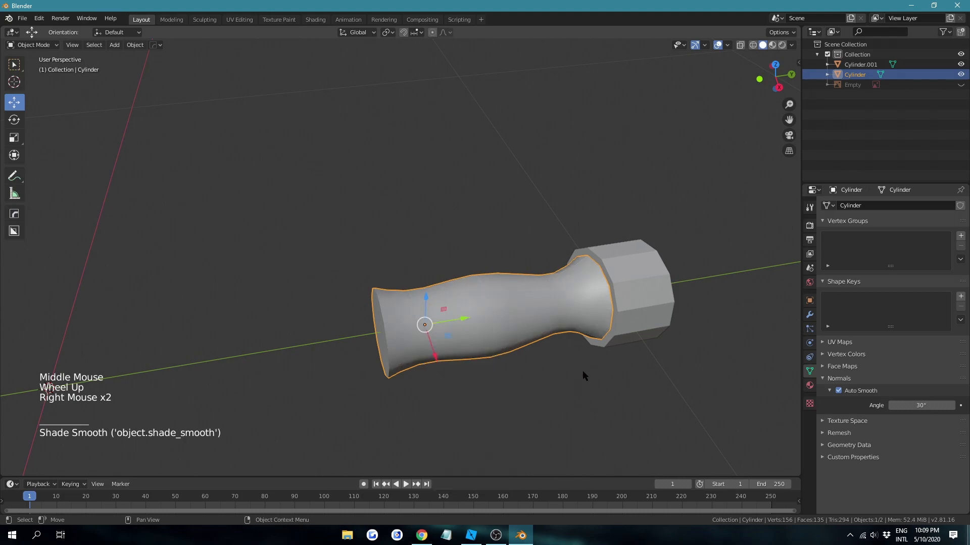
Select the pommel and apply Shade Smooth to it with Auto Smooth enabled.
{"action": "middle_click_drag", "start_coordinate": [564, 339], "coordinate": [588, 326], "text": "alt"}
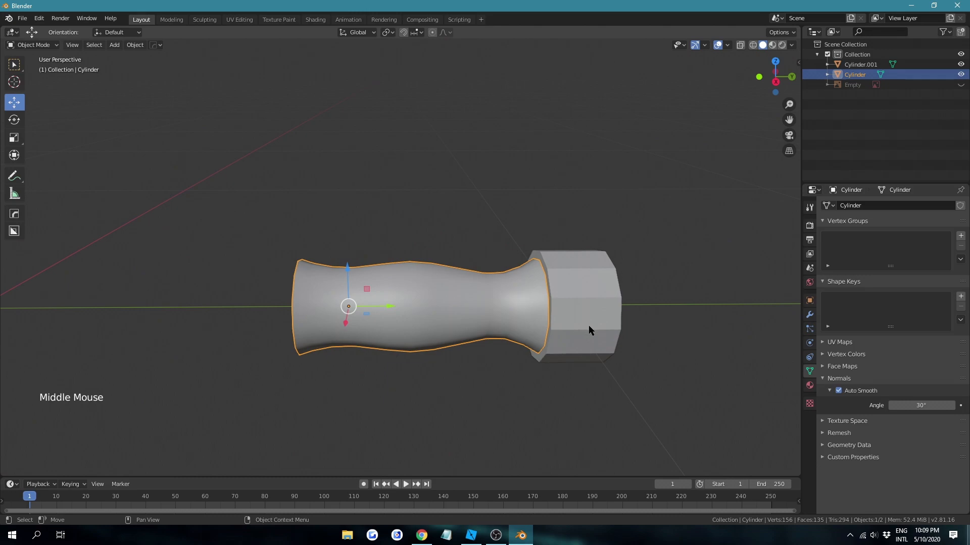
{"action": "left_click", "coordinate": [566, 295]}
{"action": "left_click", "coordinate": [844, 391]}
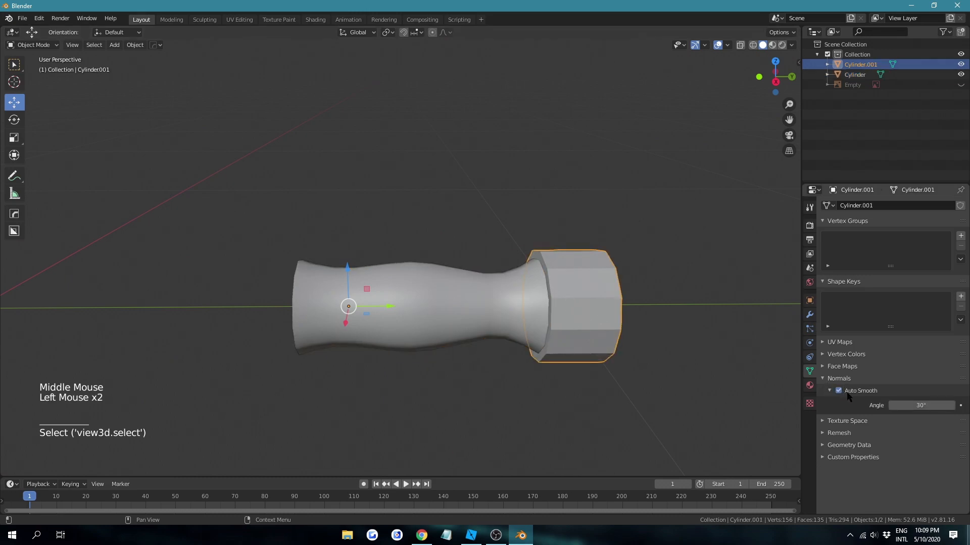
{"action": "left_click", "coordinate": [601, 325]}
{"action": "right_click", "coordinate": [601, 325]}
{"action": "left_click", "coordinate": [601, 326]}
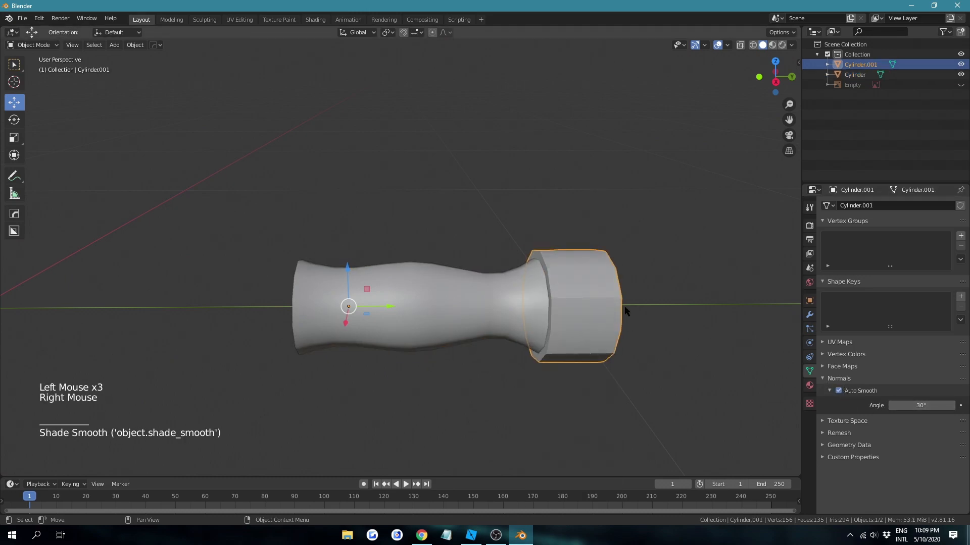
Set the pommel's Auto Smooth angle to 37.8° and inspect its shading from both ends.
{"action": "left_click", "coordinate": [592, 312]}
{"action": "left_click", "coordinate": [592, 312]}
{"action": "key", "text": "KP_Decimal"}
{"action": "middle_click_drag", "start_coordinate": [592, 311], "coordinate": [538, 157], "text": "alt"}
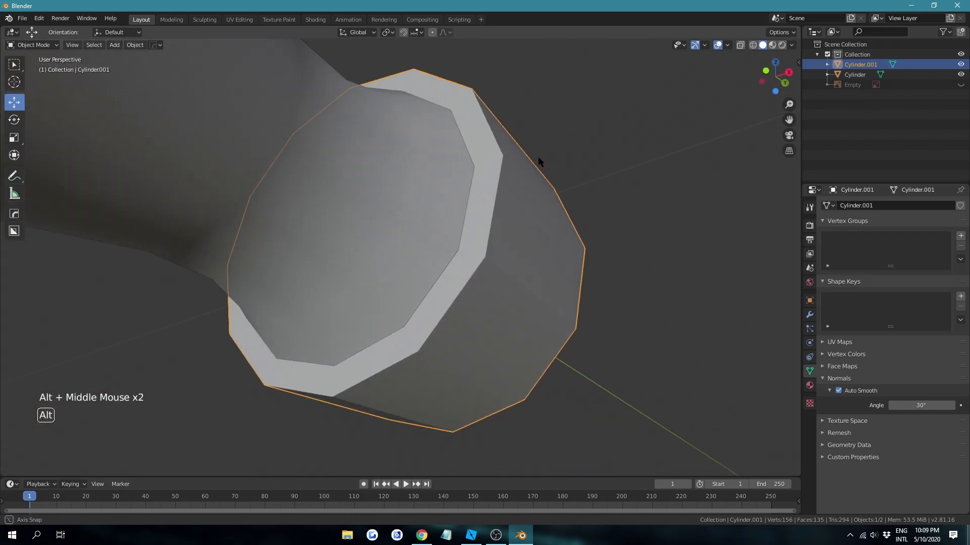
{"action": "left_click_drag", "start_coordinate": [921, 405], "coordinate": [935, 406]}
{"action": "scroll", "coordinate": [677, 337], "scroll_direction": "up", "scroll_amount": 1}
{"action": "scroll", "coordinate": [666, 336], "scroll_direction": "down", "scroll_amount": 1}
{"action": "middle_click_drag", "start_coordinate": [662, 335], "coordinate": [529, 386], "text": "alt"}
{"action": "scroll", "coordinate": [529, 387], "scroll_direction": "down", "scroll_amount": 2}
{"action": "left_click", "coordinate": [564, 292]}
{"action": "scroll", "coordinate": [505, 309], "scroll_direction": "down", "scroll_amount": 1}
{"action": "scroll", "coordinate": [454, 318], "scroll_direction": "up", "scroll_amount": 1}
{"action": "scroll", "coordinate": [428, 326], "scroll_direction": "down", "scroll_amount": 4}
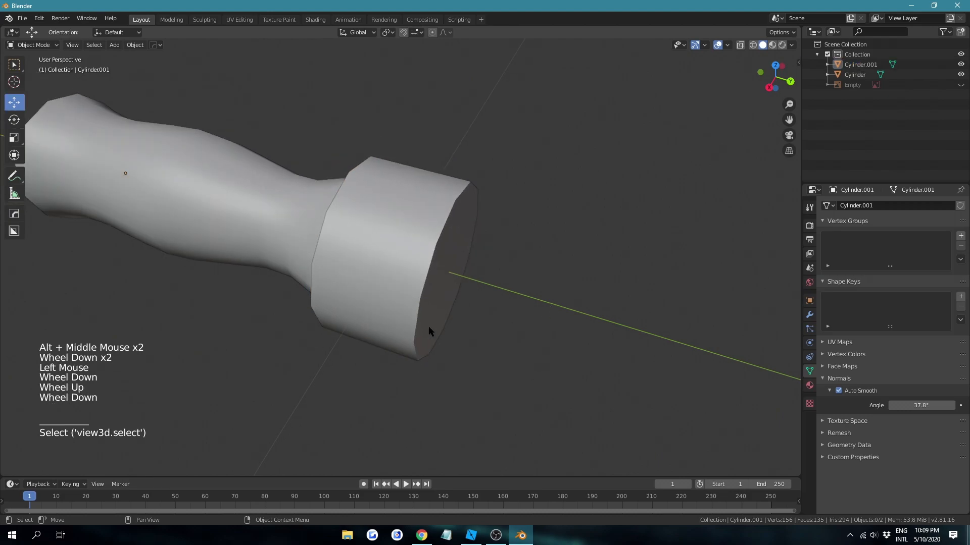
Try a five-segment bevel on the boundary edges of the pommel's flat outer end face.
{"action": "scroll", "coordinate": [422, 283], "scroll_direction": "up", "scroll_amount": 1}
{"action": "left_click", "coordinate": [421, 281]}
{"action": "middle_click_drag", "start_coordinate": [421, 281], "coordinate": [398, 277], "text": "alt"}
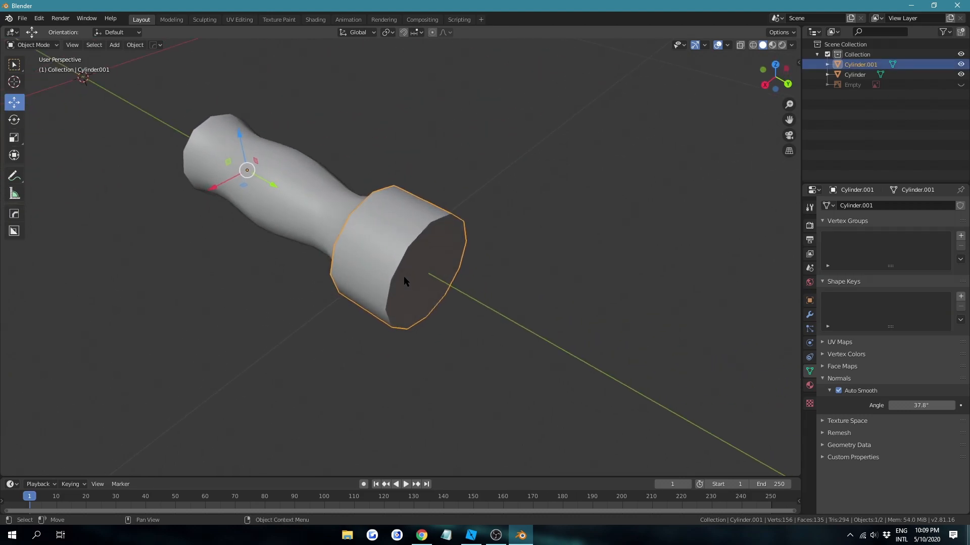
{"action": "key", "text": "Tab"}
{"action": "left_click", "coordinate": [569, 227]}
{"action": "key", "text": "2"}
{"action": "key", "text": "3"}
{"action": "left_click", "coordinate": [439, 271]}
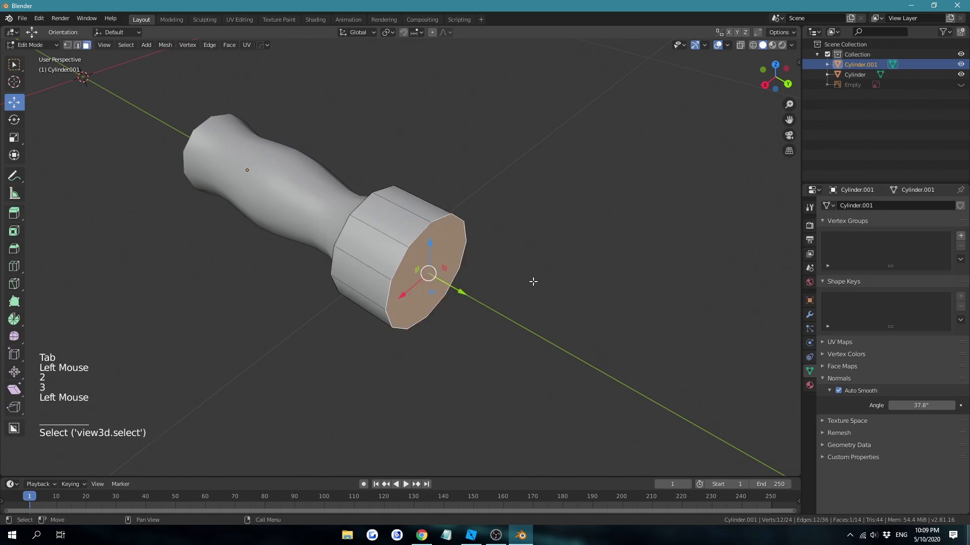
{"action": "key", "text": "2"}
{"action": "key", "text": "ctrl+b"}
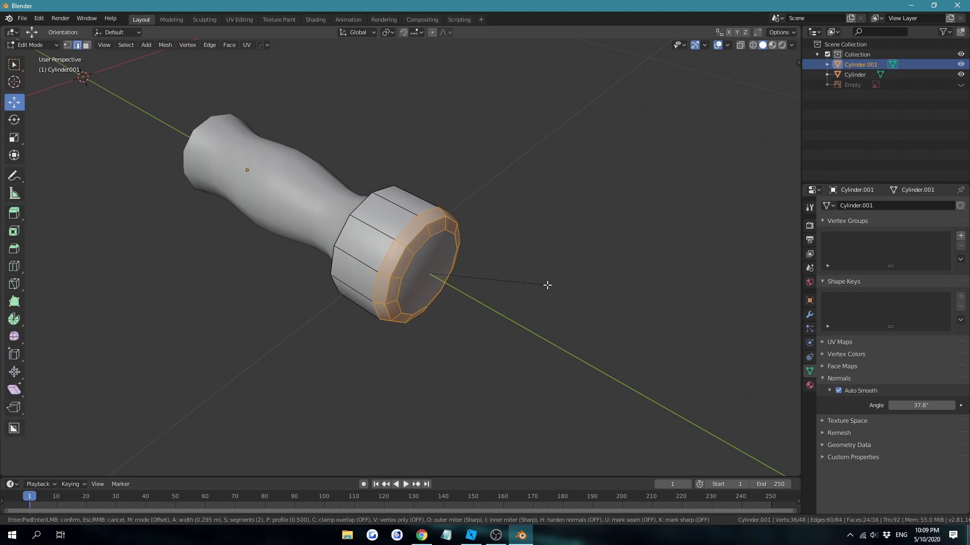
{"action": "scroll", "coordinate": [559, 284], "scroll_direction": "up", "scroll_amount": 3}
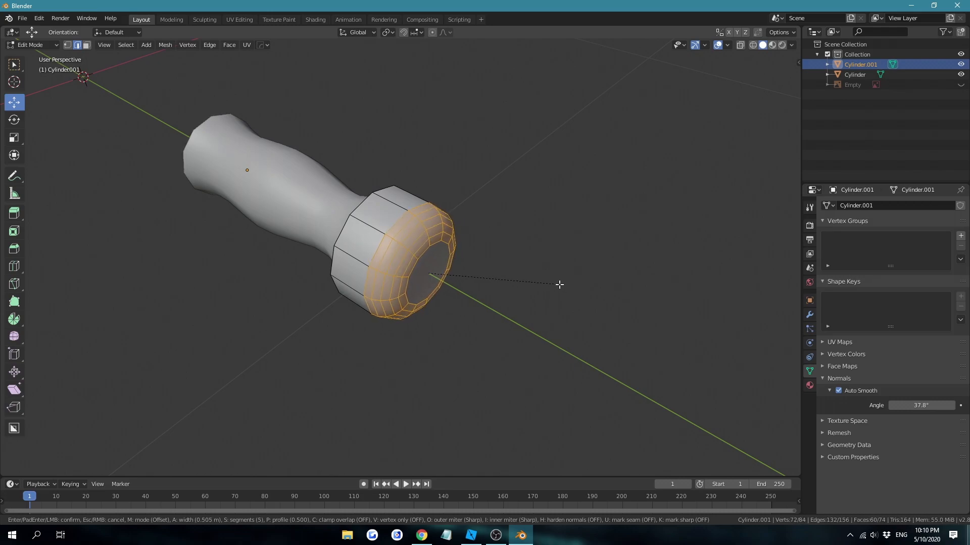
{"action": "left_click", "coordinate": [541, 285]}
Undo the bevel on the pommel's outer end and return to Object Mode.
{"action": "key", "text": "Tab"}
{"action": "key", "text": "Tab"}
{"action": "key", "text": "ctrl+z"}
{"action": "key", "text": "ctrl+z"}
{"action": "key", "text": "ctrl+z"}
{"action": "key", "text": "ctrl+z"}
{"action": "left_click", "coordinate": [524, 251]}
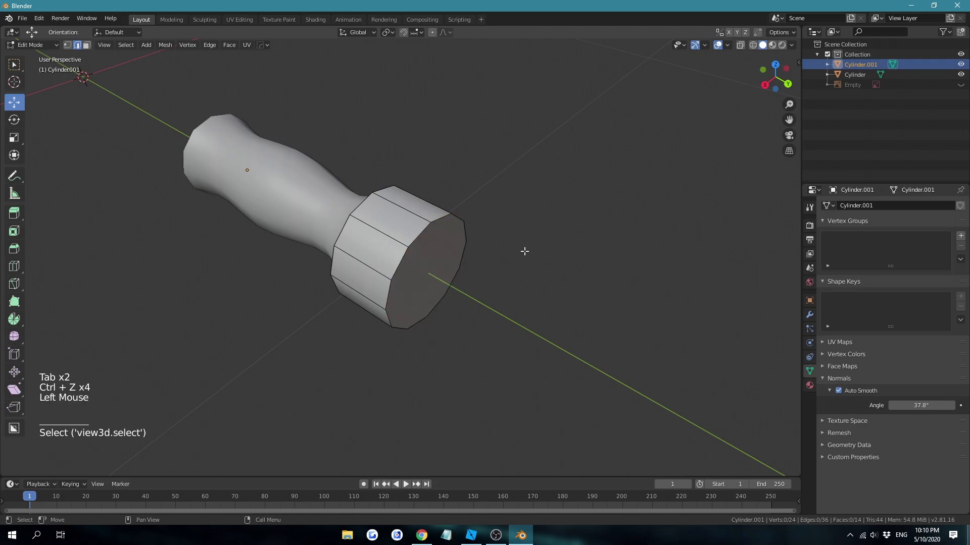
{"action": "key", "text": "Tab"}
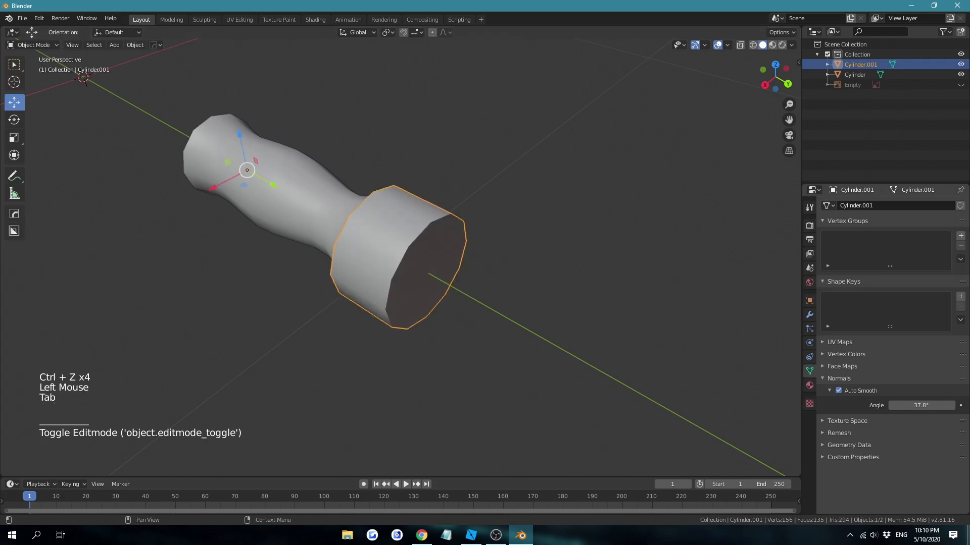
Add a Subdivision Surface modifier to the pommel.
{"action": "left_click", "coordinate": [810, 315]}
{"action": "left_click", "coordinate": [868, 206]}
{"action": "left_click", "coordinate": [760, 365]}
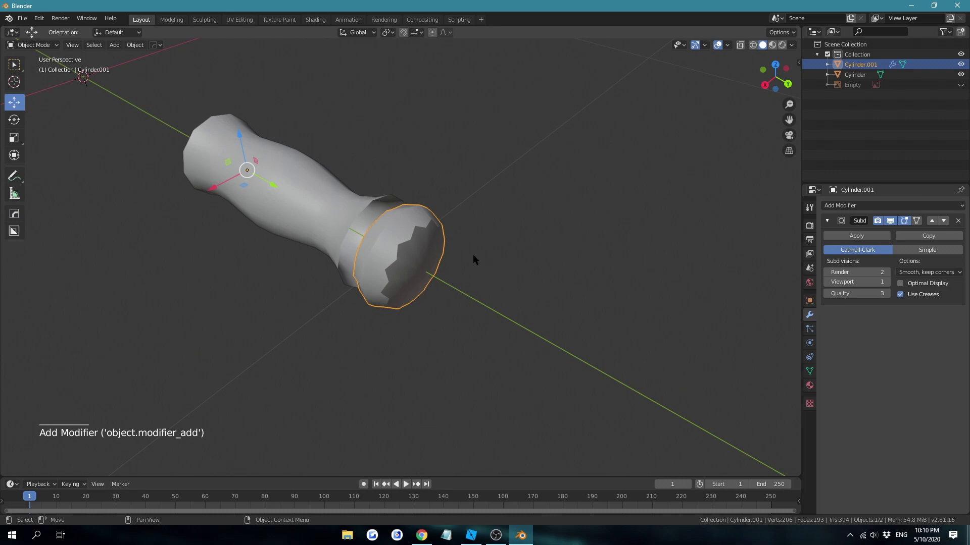
Add a loop cut around the pommel, slide it close to the outer end face, and return to Object Mode.
{"action": "key", "text": "Tab"}
{"action": "left_click", "coordinate": [434, 296]}
{"action": "key", "text": "ctrl+r"}
{"action": "left_click", "coordinate": [383, 247]}
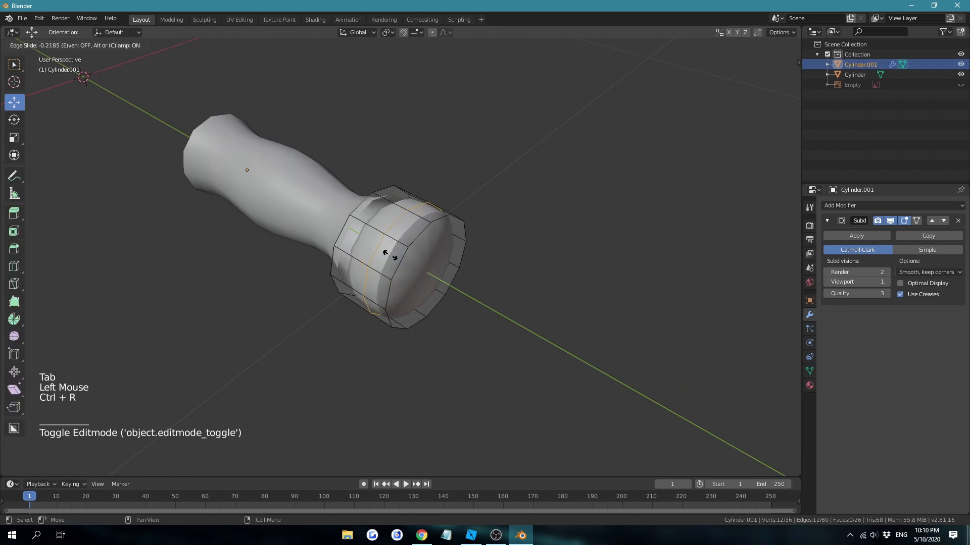
{"action": "left_click", "coordinate": [412, 266]}
{"action": "left_click", "coordinate": [568, 251]}
{"action": "middle_click_drag", "start_coordinate": [569, 251], "coordinate": [543, 248], "text": "alt"}
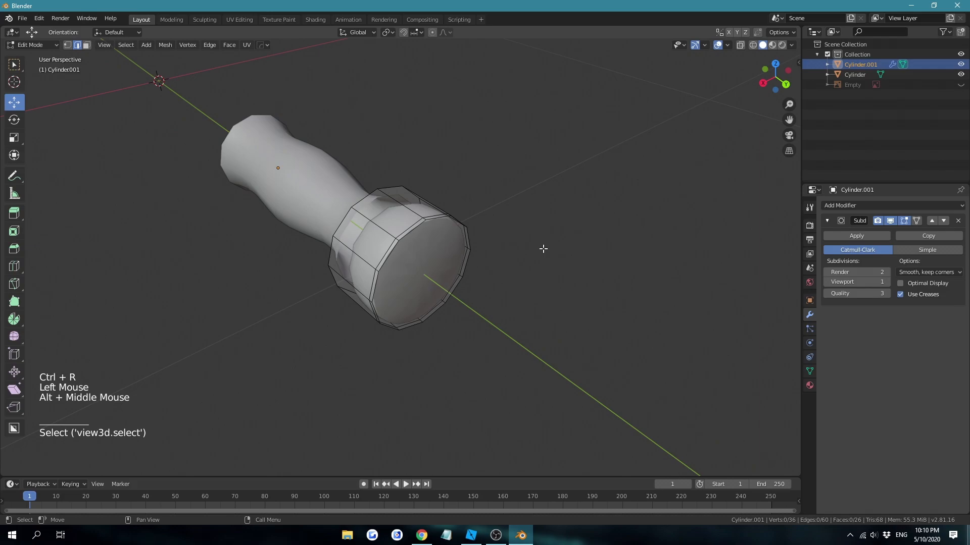
{"action": "middle_click_drag", "start_coordinate": [486, 327], "coordinate": [427, 335]}
{"action": "scroll", "coordinate": [496, 342], "scroll_direction": "up", "scroll_amount": 1}
{"action": "scroll", "coordinate": [493, 345], "scroll_direction": "up", "scroll_amount": 1}
{"action": "scroll", "coordinate": [493, 345], "scroll_direction": "down", "scroll_amount": 1}
{"action": "key", "text": "Tab"}
Add a cube and move it along the Y axis until it is clear of the grip and pommel.
{"action": "key", "text": "shift+a"}
{"action": "left_click", "coordinate": [581, 338]}
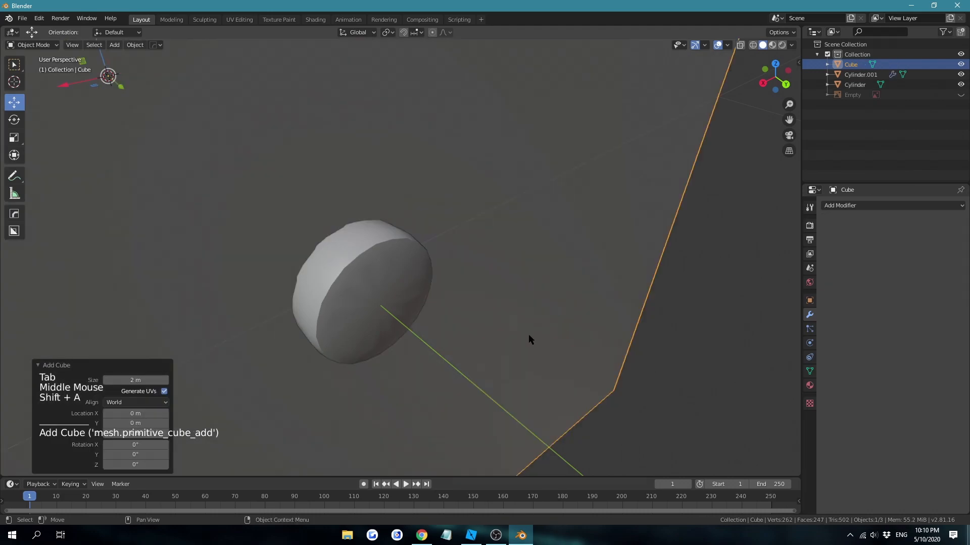
{"action": "scroll", "coordinate": [544, 331], "scroll_direction": "down", "scroll_amount": 3}
{"action": "scroll", "coordinate": [535, 331], "scroll_direction": "up", "scroll_amount": 1}
{"action": "scroll", "coordinate": [524, 332], "scroll_direction": "down", "scroll_amount": 8}
{"action": "scroll", "coordinate": [507, 337], "scroll_direction": "up", "scroll_amount": 1}
{"action": "left_click_drag", "start_coordinate": [323, 219], "coordinate": [581, 309]}
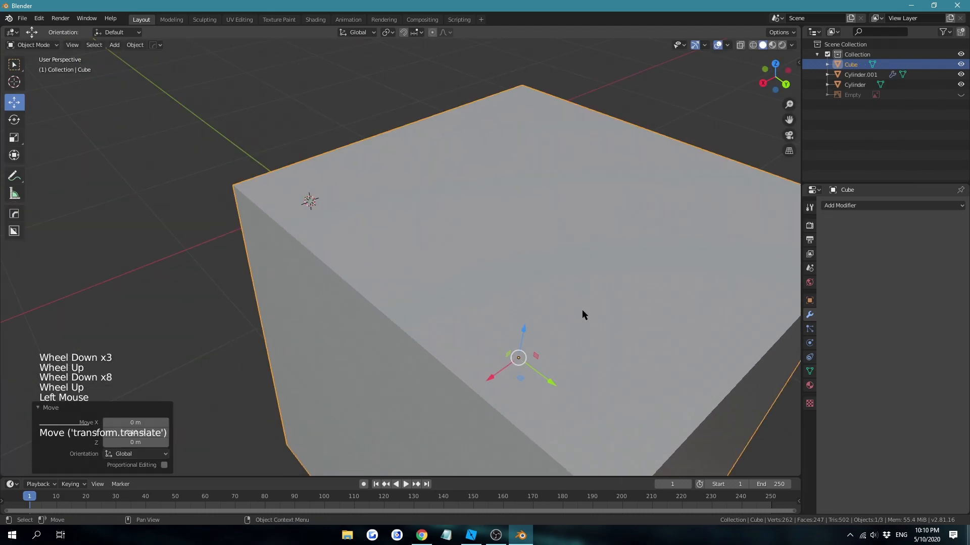
{"action": "scroll", "coordinate": [582, 309], "scroll_direction": "up", "scroll_amount": 1}
{"action": "scroll", "coordinate": [568, 329], "scroll_direction": "down", "scroll_amount": 1}
{"action": "scroll", "coordinate": [567, 331], "scroll_direction": "down", "scroll_amount": 4}
{"action": "scroll", "coordinate": [568, 331], "scroll_direction": "up", "scroll_amount": 1}
{"action": "scroll", "coordinate": [568, 331], "scroll_direction": "down", "scroll_amount": 1}
{"action": "middle_click_drag", "start_coordinate": [483, 329], "coordinate": [523, 298], "text": "alt"}
{"action": "left_click_drag", "start_coordinate": [512, 292], "coordinate": [629, 322]}
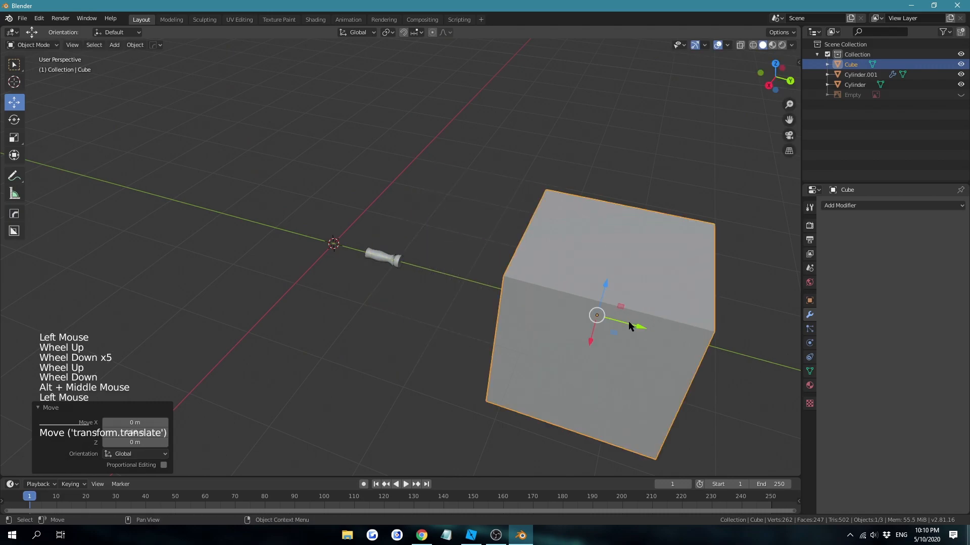
{"action": "middle_click_drag", "start_coordinate": [630, 323], "coordinate": [561, 290]}
Add a Subdivision Surface modifier to the cube and enter Edit Mode to view its control cage.
{"action": "left_click", "coordinate": [904, 203]}
{"action": "left_click", "coordinate": [885, 207]}
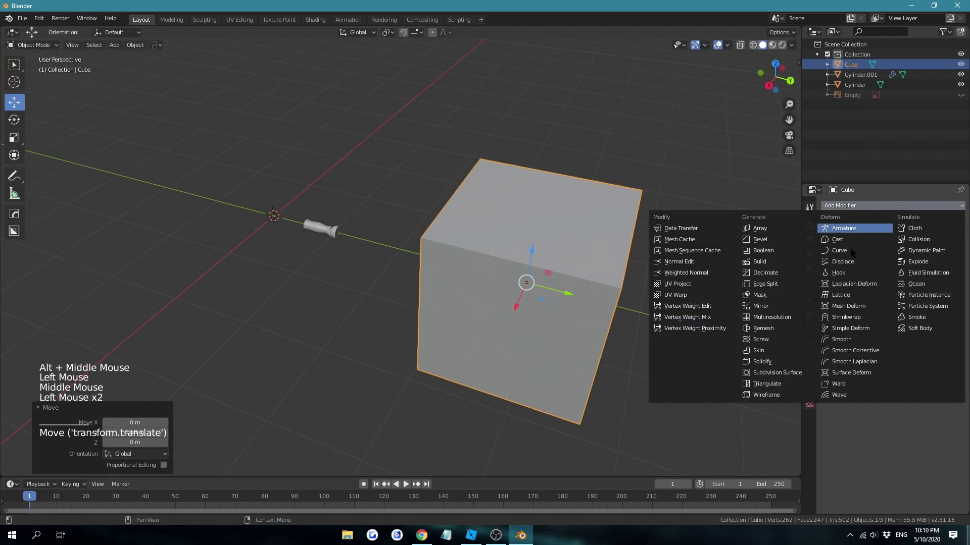
{"action": "left_click", "coordinate": [762, 377]}
{"action": "key", "text": "Tab"}
{"action": "middle_click_drag", "start_coordinate": [580, 310], "coordinate": [671, 294], "text": "alt"}
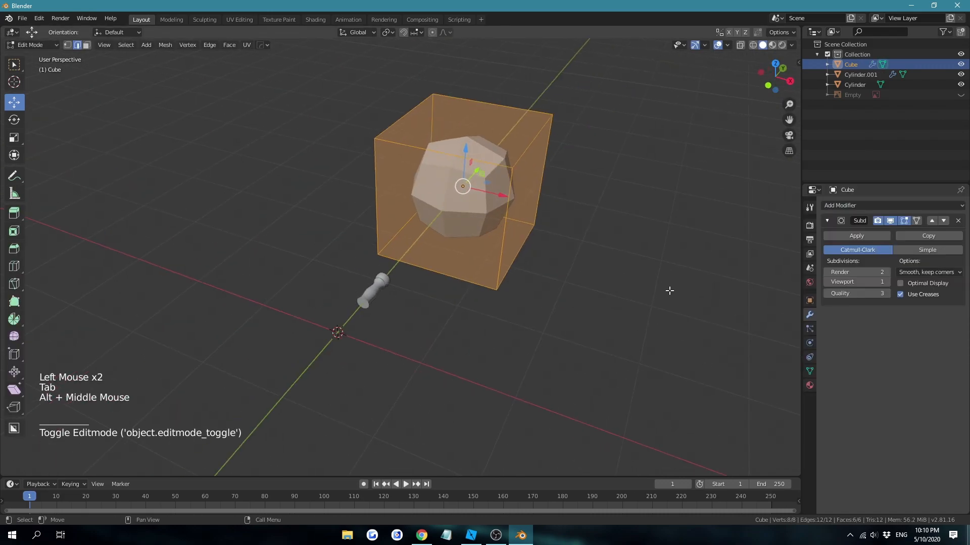
Delete two adjacent faces of the cube, including its underside, and return to Object Mode.
{"action": "left_click", "coordinate": [672, 295]}
{"action": "key", "text": "3"}
{"action": "left_click", "coordinate": [465, 230]}
{"action": "middle_click_drag", "start_coordinate": [482, 239], "coordinate": [431, 189], "text": "alt"}
{"action": "left_click", "coordinate": [570, 334], "text": "shift"}
{"action": "key", "text": "x"}
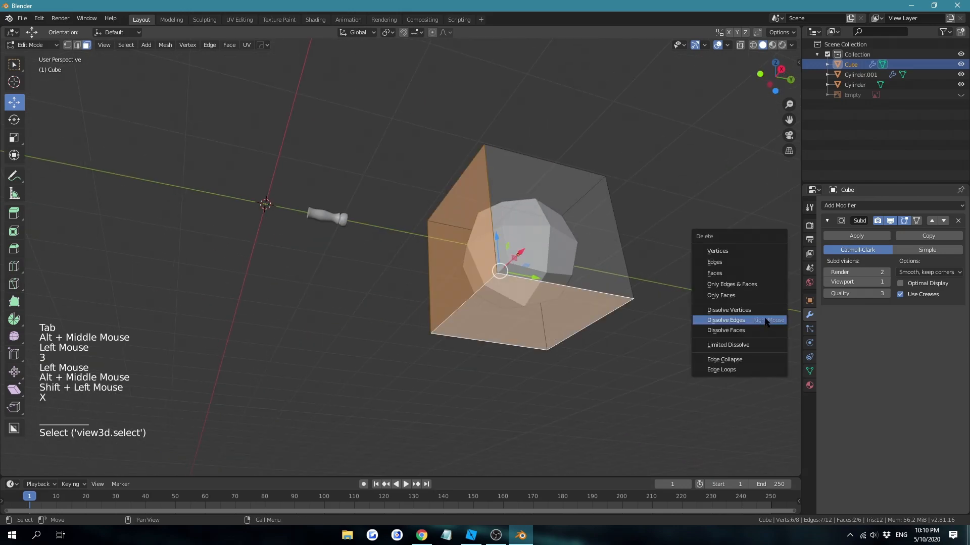
{"action": "left_click", "coordinate": [727, 273]}
{"action": "middle_click_drag", "start_coordinate": [727, 273], "coordinate": [462, 293], "text": "alt"}
{"action": "key", "text": "Tab"}
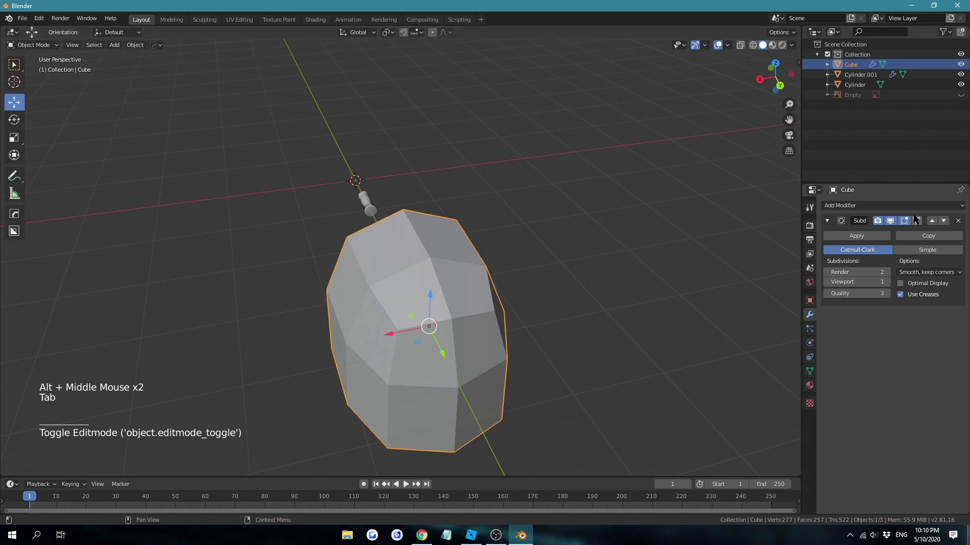
Apply the cube's Subdivision Surface modifier, inspect its mesh in Edit Mode, and delete the cube.
{"action": "left_click", "coordinate": [856, 236]}
{"action": "key", "text": "Tab"}
{"action": "middle_click_drag", "start_coordinate": [445, 298], "coordinate": [522, 295], "text": "alt"}
{"action": "key", "text": "Tab"}
{"action": "key", "text": "x"}
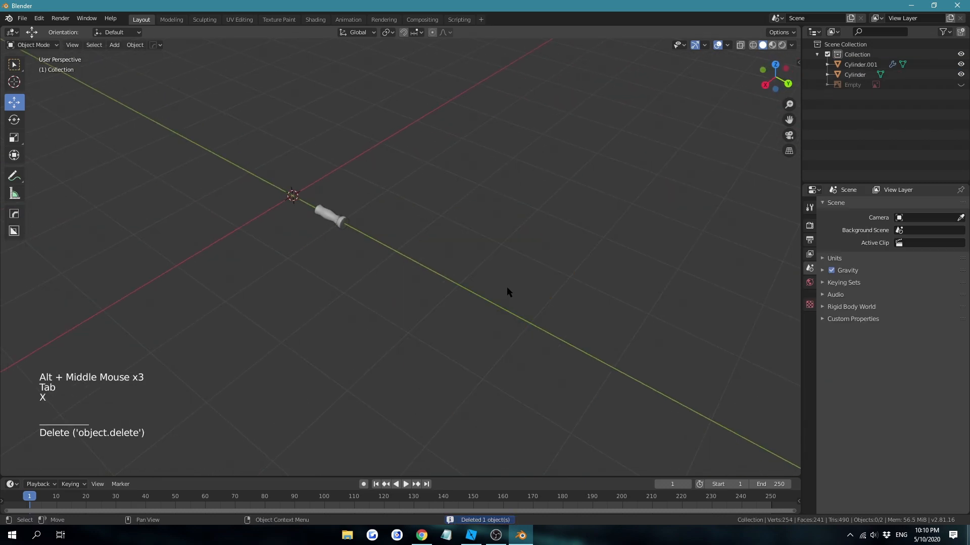
Select the pommel and remove its Subdivision Surface modifier.
{"action": "left_click", "coordinate": [335, 217]}
{"action": "key", "text": "KP_Decimal"}
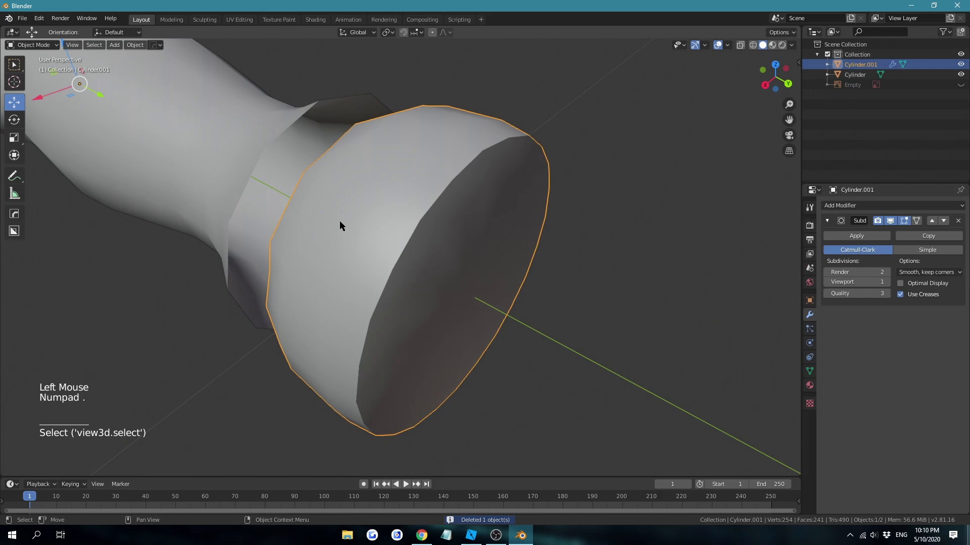
{"action": "scroll", "coordinate": [398, 215], "scroll_direction": "down", "scroll_amount": 2}
{"action": "middle_click_drag", "start_coordinate": [398, 215], "coordinate": [369, 265], "text": "alt"}
{"action": "left_click", "coordinate": [958, 221]}
{"action": "scroll", "coordinate": [526, 256], "scroll_direction": "up", "scroll_amount": 1}
{"action": "scroll", "coordinate": [526, 255], "scroll_direction": "down", "scroll_amount": 2}
{"action": "scroll", "coordinate": [356, 284], "scroll_direction": "down", "scroll_amount": 1}
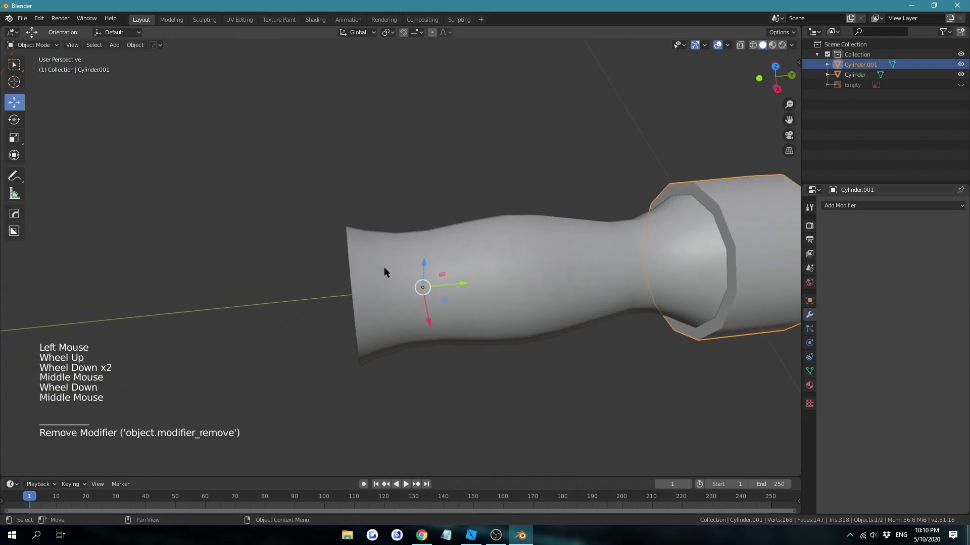
{"action": "scroll", "coordinate": [483, 287], "scroll_direction": "down", "scroll_amount": 6}
Unhide the reference drawing, switch to the right orthographic view, and deselect the pommel.
{"action": "left_click", "coordinate": [960, 85]}
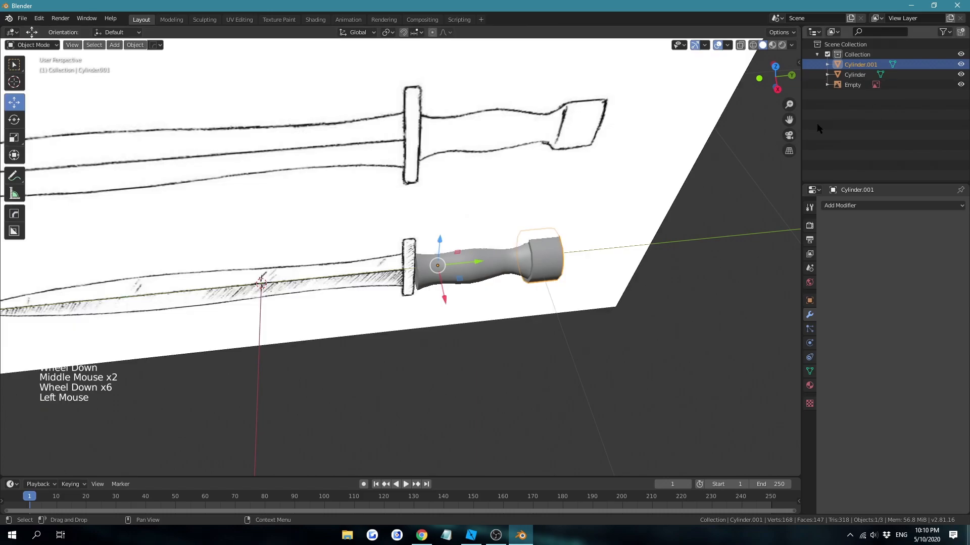
{"action": "middle_click_drag", "start_coordinate": [453, 306], "coordinate": [443, 282], "text": "alt"}
{"action": "key", "text": "KP_1"}
{"action": "key", "text": "KP_3"}
{"action": "middle_click_drag", "start_coordinate": [642, 324], "coordinate": [618, 326], "text": "shift"}
{"action": "left_click", "coordinate": [593, 322]}
Add a cube, scaled down to a small block, and move it 0.49 m along Y to the drawn guard.
{"action": "key", "text": "shift+a"}
{"action": "mouse_move", "coordinate": [611, 331]}
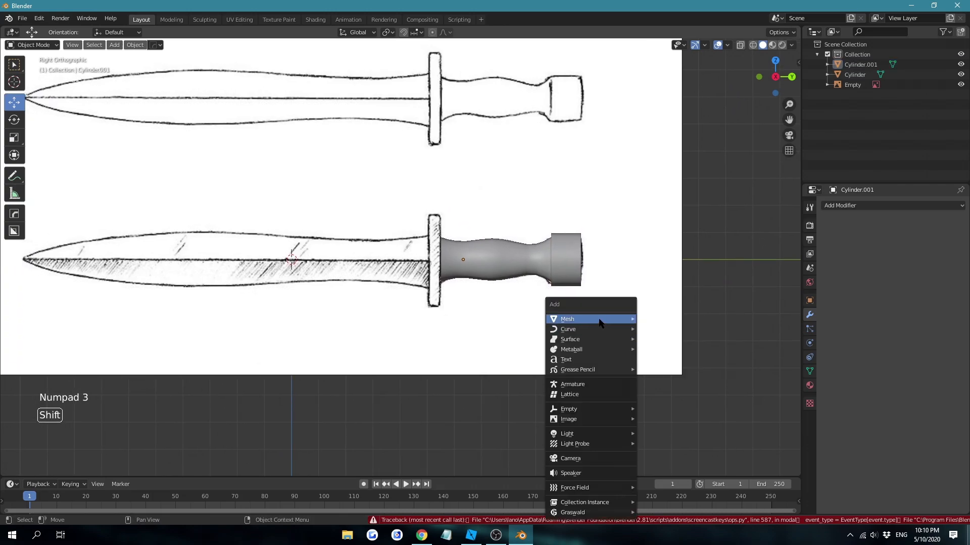
{"action": "left_click", "coordinate": [669, 341]}
{"action": "key", "text": "s"}
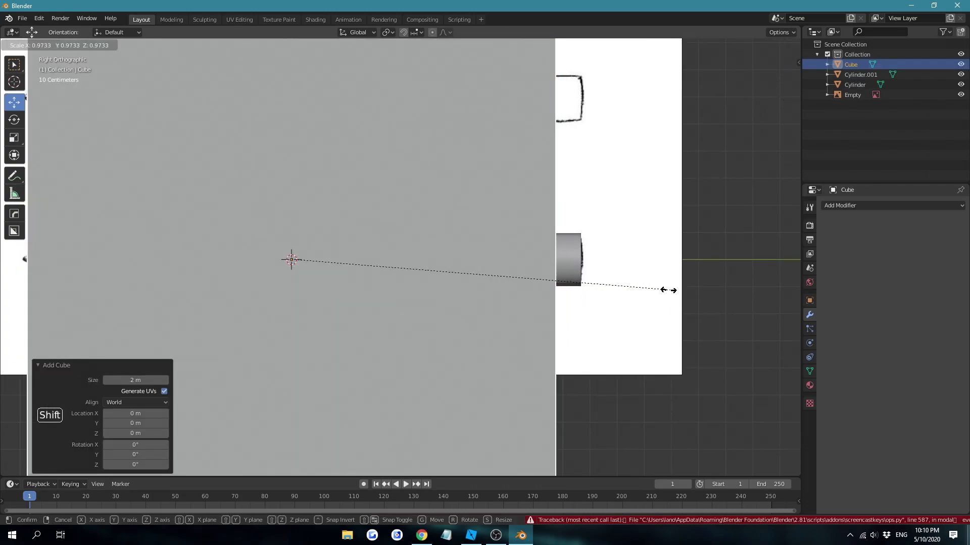
{"action": "left_click", "coordinate": [301, 264]}
{"action": "key", "text": "g"}
{"action": "key", "text": "y"}
{"action": "left_click", "coordinate": [440, 196]}
{"action": "scroll", "coordinate": [465, 260], "scroll_direction": "down", "scroll_amount": 1}
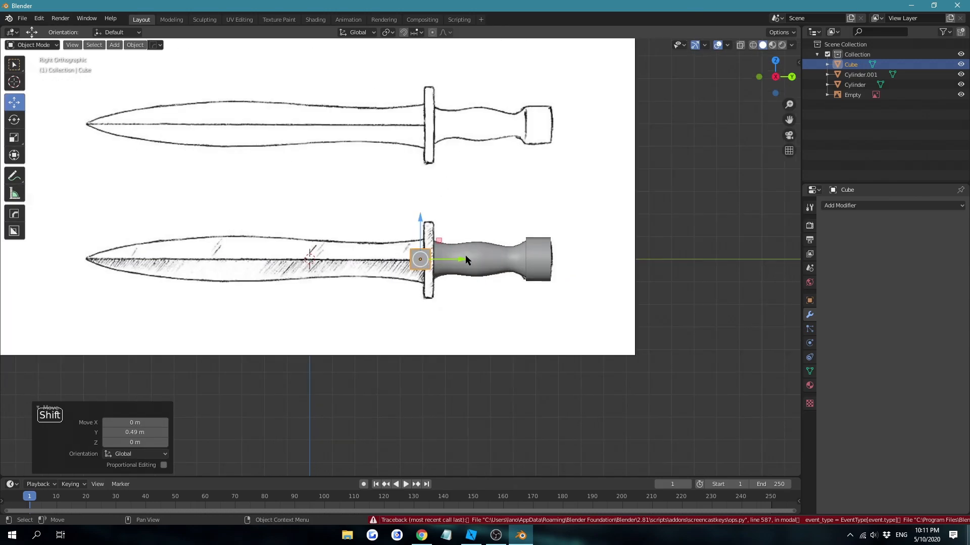
Enable vertex snapping and move the cube 0.0158 m along Y so its side meets the grip's end.
{"action": "key", "text": "KP_Decimal"}
{"action": "middle_click_drag", "start_coordinate": [592, 250], "coordinate": [542, 275], "text": "shift"}
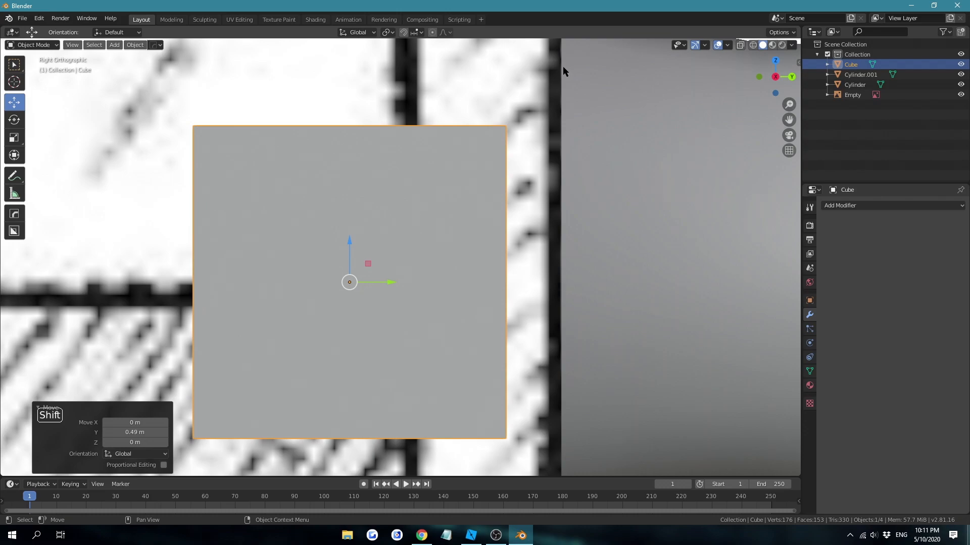
{"action": "left_click", "coordinate": [403, 32]}
{"action": "left_click", "coordinate": [416, 33]}
{"action": "left_click", "coordinate": [399, 72]}
{"action": "scroll", "coordinate": [417, 299], "scroll_direction": "up", "scroll_amount": 1}
{"action": "scroll", "coordinate": [428, 306], "scroll_direction": "down", "scroll_amount": 6}
{"action": "scroll", "coordinate": [429, 306], "scroll_direction": "down", "scroll_amount": 2}
{"action": "left_click_drag", "start_coordinate": [421, 263], "coordinate": [445, 180]}
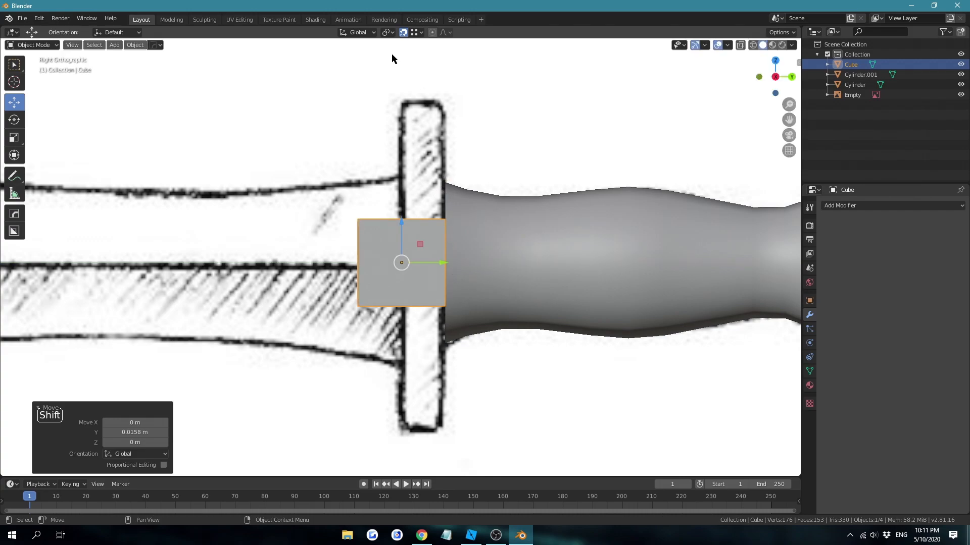
Scale the cube along Z by a factor of 3.841 to match the height of the drawn guard.
{"action": "key", "text": "Tab"}
{"action": "key", "text": "Tab"}
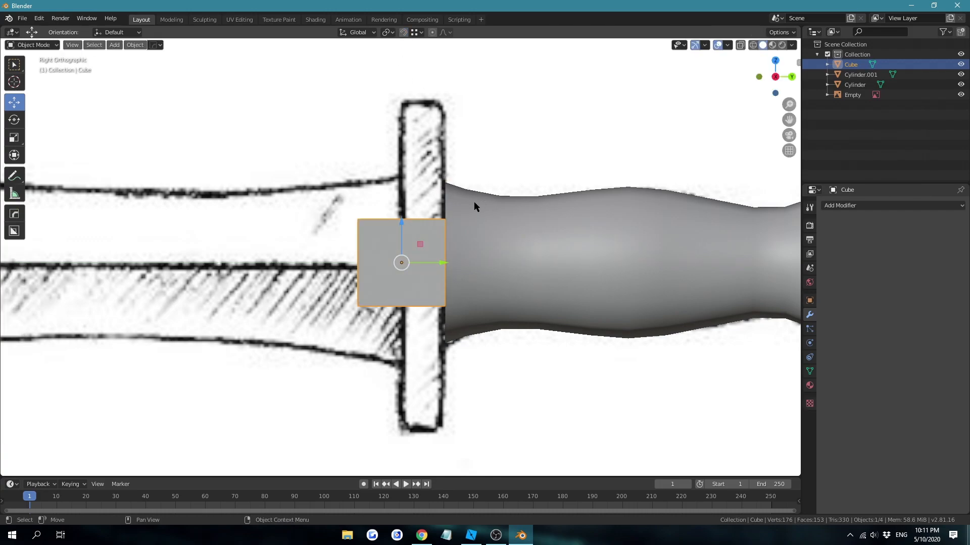
{"action": "key", "text": "s"}
{"action": "key", "text": "z"}
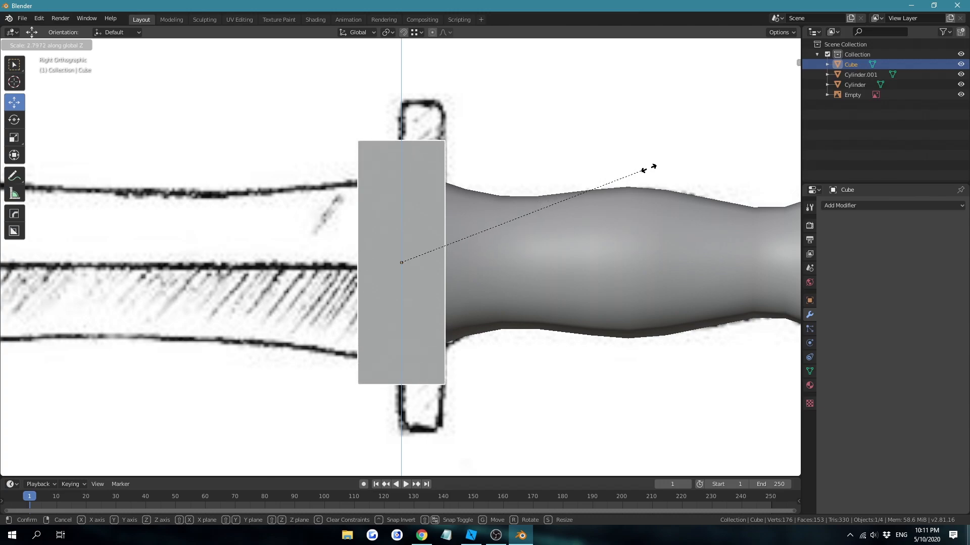
{"action": "left_click", "coordinate": [746, 154]}
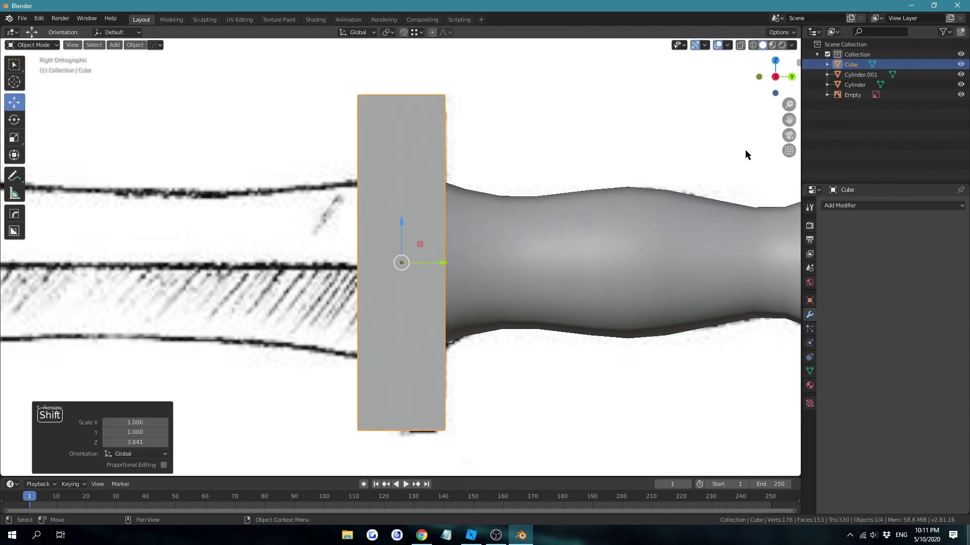
In wireframe, select the block's blade-side vertices and move them 0.0455 m along Y to the drawn guard's edge.
{"action": "key", "text": "Tab"}
{"action": "middle_click_drag", "start_coordinate": [537, 208], "coordinate": [529, 189], "text": "shift"}
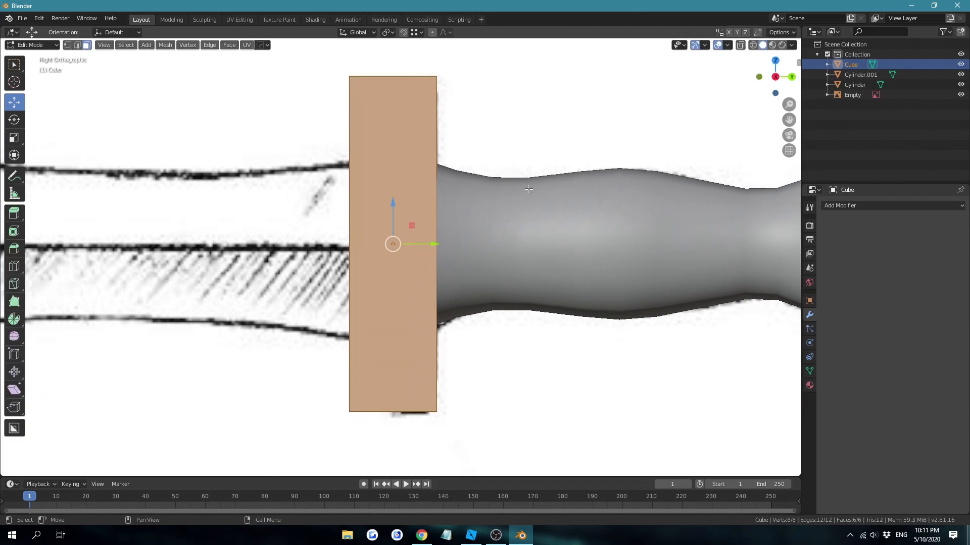
{"action": "key", "text": "z"}
{"action": "left_click", "coordinate": [454, 204]}
{"action": "key", "text": "1"}
{"action": "left_click", "coordinate": [531, 171]}
{"action": "scroll", "coordinate": [550, 189], "scroll_direction": "down", "scroll_amount": 1}
{"action": "mouse_move", "coordinate": [453, 179]}
{"action": "middle_mouse_down", "text": "shift"}
{"action": "mouse_move", "coordinate": [550, 190]}
{"action": "mouse_move", "coordinate": [504, 202]}
{"action": "middle_mouse_up", "text": "shift"}
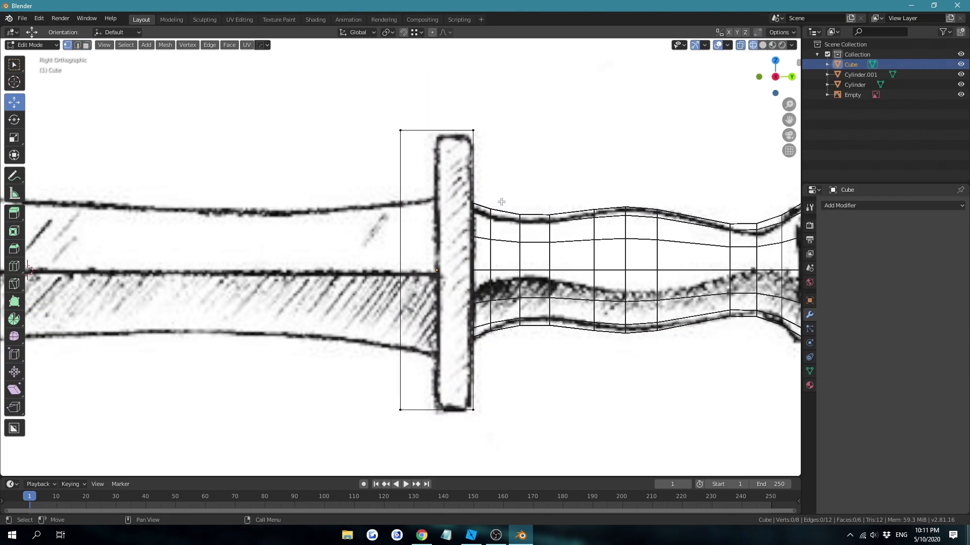
{"action": "left_click_drag", "start_coordinate": [356, 92], "coordinate": [418, 443]}
{"action": "left_click_drag", "start_coordinate": [438, 271], "coordinate": [475, 281]}
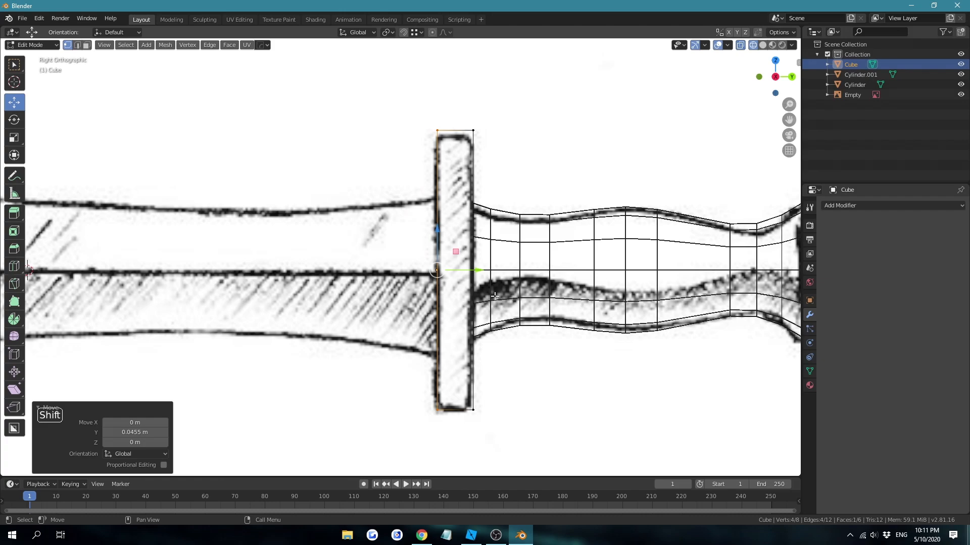
Switch back to solid shading and return to Object Mode.
{"action": "mouse_move", "coordinate": [494, 296]}
{"action": "middle_mouse_down", "text": "shift"}
{"action": "mouse_move", "coordinate": [529, 285]}
{"action": "mouse_move", "coordinate": [569, 344]}
{"action": "mouse_move", "coordinate": [538, 384]}
{"action": "middle_mouse_up", "text": "shift"}
{"action": "scroll", "coordinate": [529, 285], "scroll_direction": "down", "scroll_amount": 1}
{"action": "key", "text": "z"}
{"action": "left_click", "coordinate": [614, 321]}
{"action": "key", "text": "Tab"}
Scale the guard block along X in two passes, the second by a factor of 1.042.
{"action": "mouse_move", "coordinate": [525, 305]}
{"action": "middle_mouse_down"}
{"action": "mouse_move", "coordinate": [559, 296]}
{"action": "mouse_move", "coordinate": [414, 261]}
{"action": "mouse_move", "coordinate": [505, 307]}
{"action": "middle_mouse_up"}
{"action": "key", "text": "s"}
{"action": "key", "text": "x"}
{"action": "left_click", "coordinate": [575, 316]}
{"action": "key", "text": "s"}
{"action": "key", "text": "x"}
{"action": "left_click", "coordinate": [423, 262]}
Apply the guard block's scale.
{"action": "middle_click_drag", "start_coordinate": [411, 418], "coordinate": [550, 348]}
{"action": "key", "text": "KP_1"}
{"action": "key", "text": "ctrl+a"}
{"action": "middle_click_drag", "start_coordinate": [254, 251], "coordinate": [329, 255]}
{"action": "key", "text": "ctrl+a"}
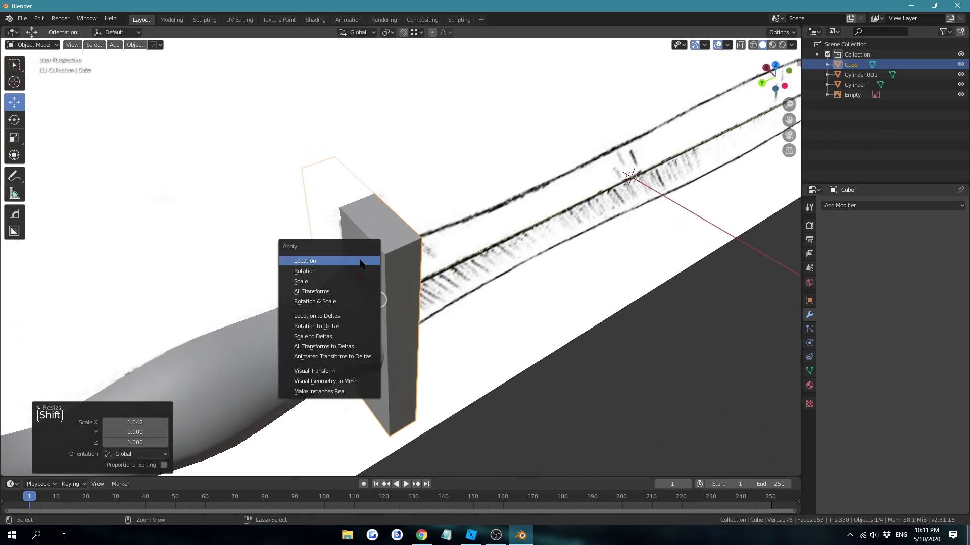
{"action": "left_click", "coordinate": [303, 284]}
{"action": "middle_click_drag", "start_coordinate": [371, 304], "coordinate": [407, 301]}
Bevel the guard block's four corner edges with 2 segments to round off its outline.
{"action": "key", "text": "Tab"}
{"action": "key", "text": "2"}
{"action": "left_click", "coordinate": [419, 243]}
{"action": "middle_click_drag", "start_coordinate": [419, 243], "coordinate": [513, 248]}
{"action": "left_click", "coordinate": [416, 234], "text": "shift"}
{"action": "middle_click_drag", "start_coordinate": [417, 234], "coordinate": [449, 151]}
{"action": "left_click", "coordinate": [454, 329], "text": "shift"}
{"action": "middle_click_drag", "start_coordinate": [487, 327], "coordinate": [337, 316]}
{"action": "left_click", "coordinate": [351, 263], "text": "shift"}
{"action": "key", "text": "ctrl+shift"}
{"action": "middle_click_drag", "start_coordinate": [392, 295], "coordinate": [463, 327]}
{"action": "key", "text": "ctrl+b"}
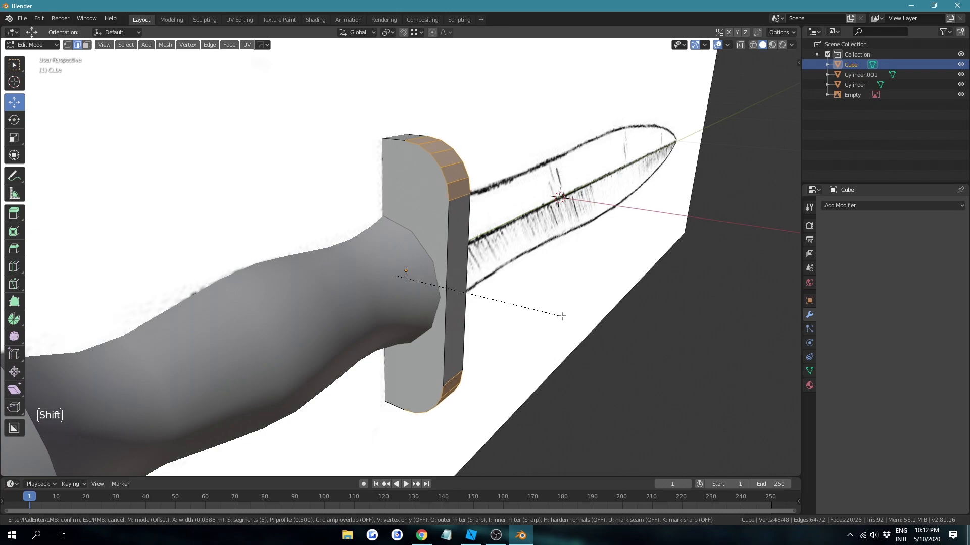
{"action": "scroll", "coordinate": [561, 317], "scroll_direction": "down", "scroll_amount": 3}
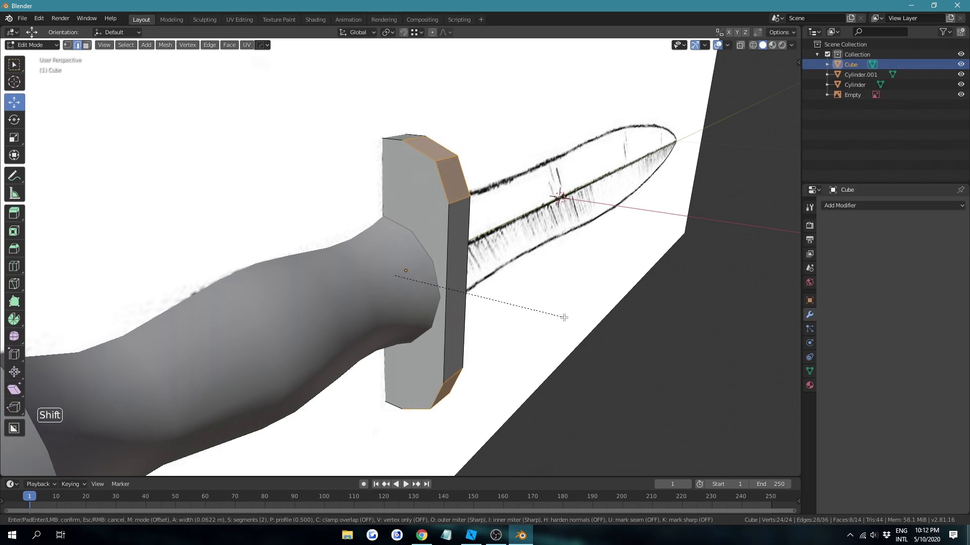
{"action": "left_click", "coordinate": [572, 321]}
Hide the reference image and return to editing the guard in vertex selection mode.
{"action": "middle_click_drag", "start_coordinate": [572, 321], "coordinate": [576, 343]}
{"action": "key", "text": "Tab"}
{"action": "left_click", "coordinate": [960, 95]}
{"action": "key", "text": "Tab"}
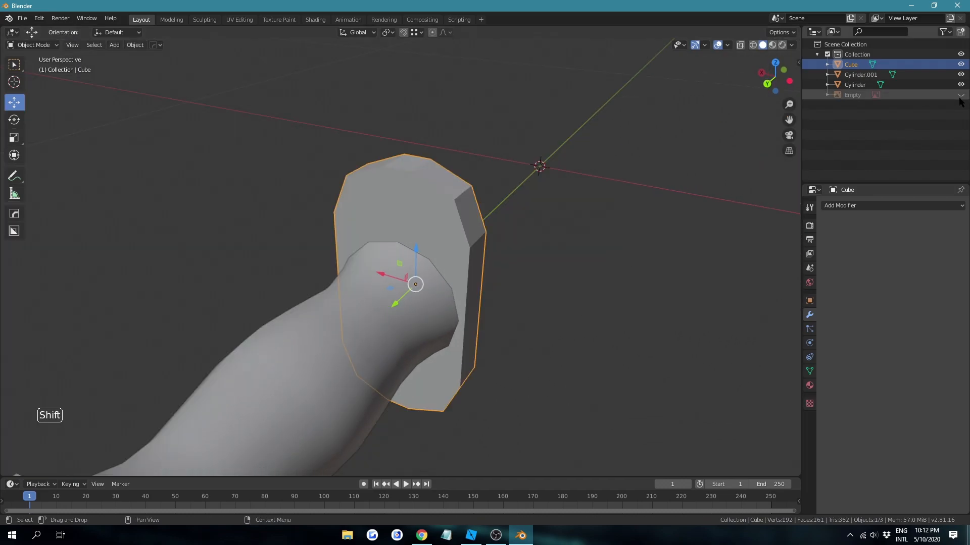
{"action": "left_click", "coordinate": [467, 240], "text": "shift"}
{"action": "middle_click_drag", "start_coordinate": [471, 241], "coordinate": [502, 253]}
{"action": "left_click", "coordinate": [595, 183]}
{"action": "key", "text": "1"}
{"action": "middle_click_drag", "start_coordinate": [536, 209], "coordinate": [406, 215]}
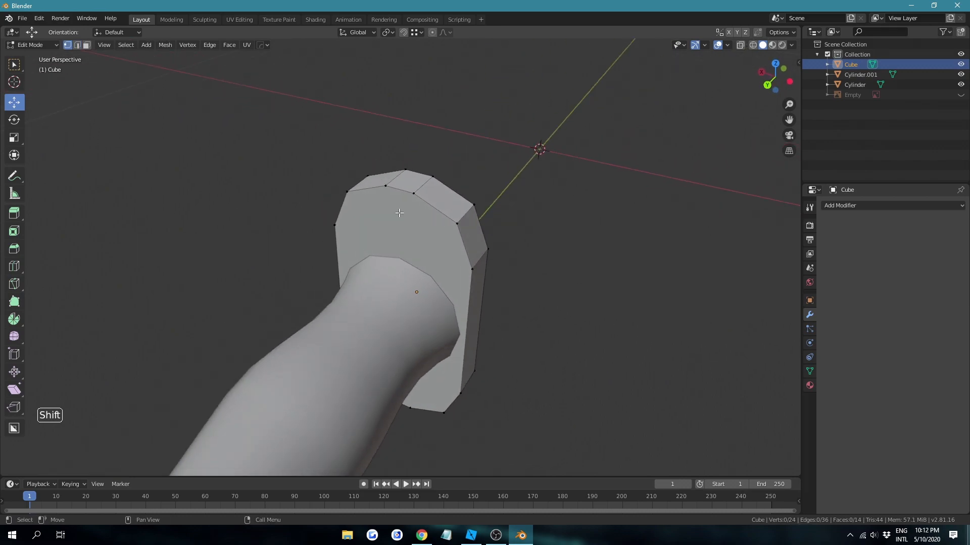
Select the opposite upper and lower vertices on the guard's grip-side face.
{"action": "key", "text": "w"}
{"action": "middle_click_drag", "start_coordinate": [418, 270], "coordinate": [438, 196]}
{"action": "left_click", "coordinate": [408, 305], "text": "shift"}
{"action": "middle_click_drag", "start_coordinate": [410, 305], "coordinate": [475, 266]}
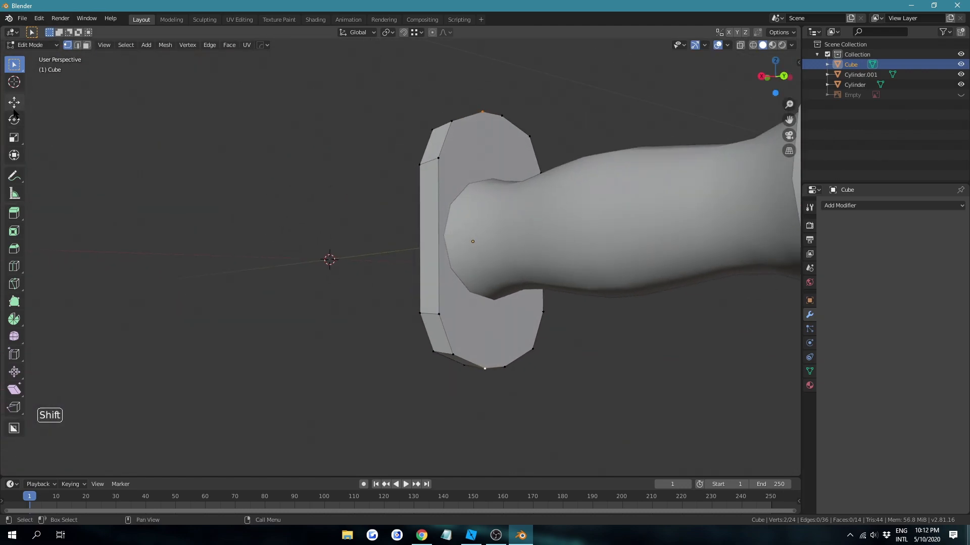
Annotate two vertical and two horizontal guide lines across the guard's grip-side face and erase them.
{"action": "left_click", "coordinate": [15, 176]}
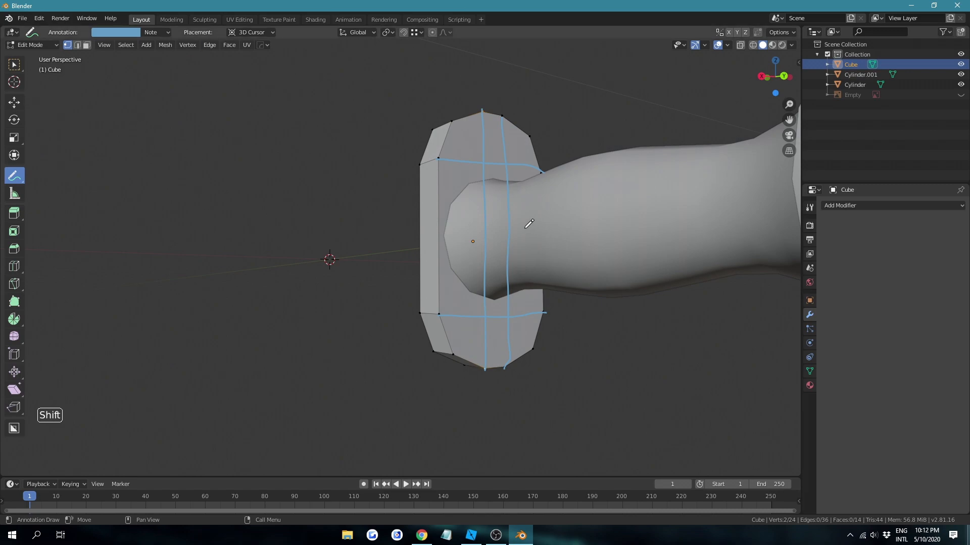
{"action": "mouse_move", "coordinate": [10, 179]}
{"action": "left_mouse_down"}
{"action": "mouse_move", "coordinate": [121, 218]}
{"action": "mouse_move", "coordinate": [112, 240]}
{"action": "left_mouse_up"}
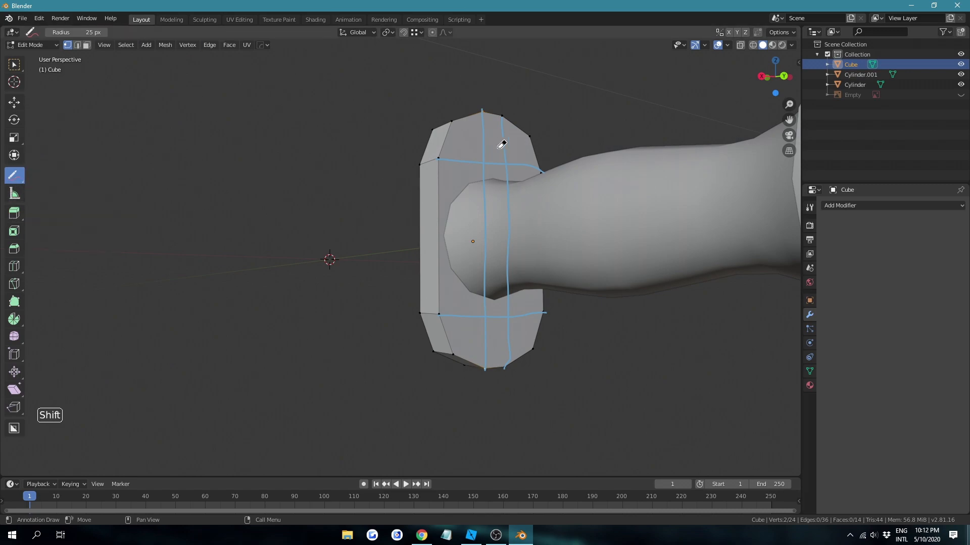
{"action": "left_click_drag", "start_coordinate": [497, 108], "coordinate": [514, 154]}
{"action": "mouse_move", "coordinate": [538, 206]}
{"action": "left_mouse_down"}
{"action": "mouse_move", "coordinate": [504, 301]}
{"action": "mouse_move", "coordinate": [520, 324]}
{"action": "left_mouse_up"}
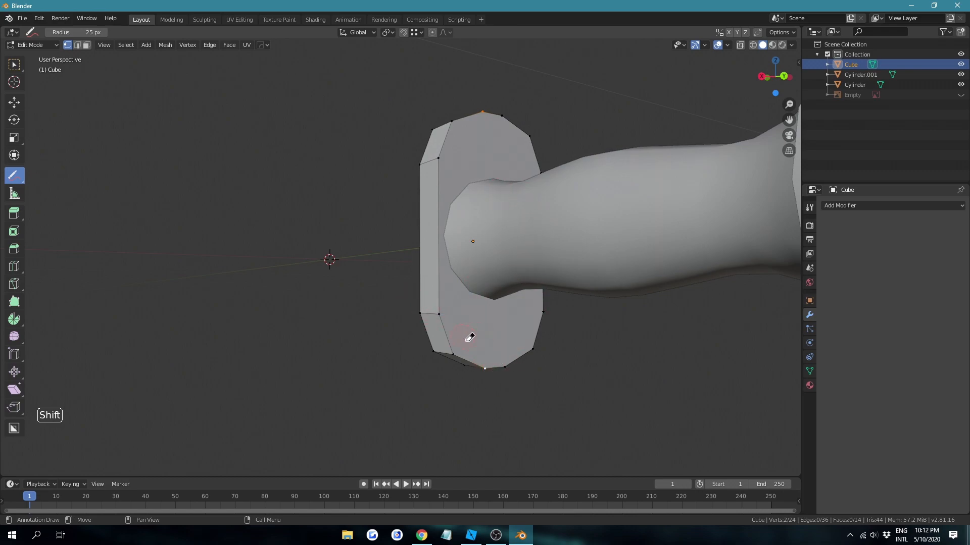
Connect opposite vertices on the guard's grip-side face with two vertical and two horizontal edges.
{"action": "left_click", "coordinate": [14, 65]}
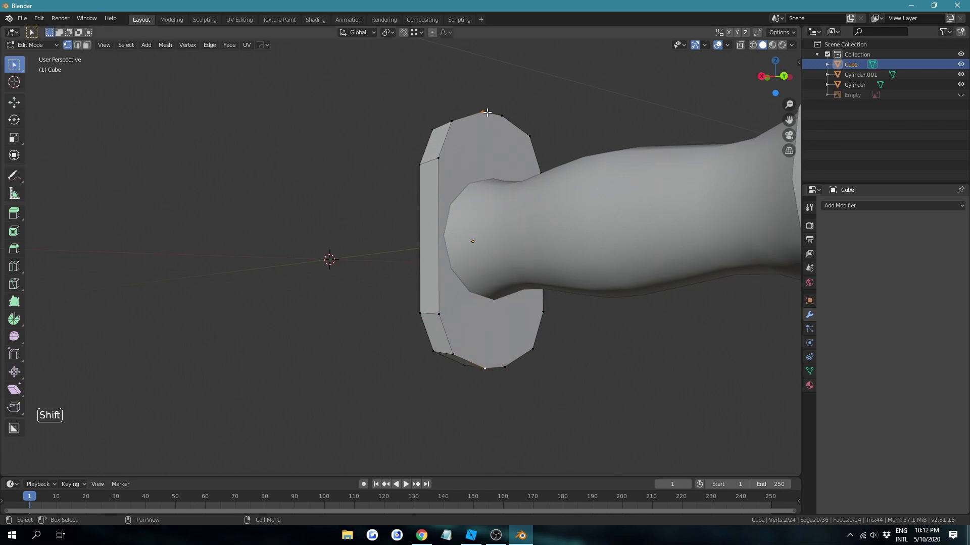
{"action": "left_click", "coordinate": [485, 360], "text": "shift"}
{"action": "key", "text": "j"}
{"action": "left_click", "coordinate": [442, 311]}
{"action": "left_click", "coordinate": [550, 309], "text": "shift"}
{"action": "left_click", "coordinate": [539, 173], "text": "shift"}
{"action": "key", "text": "j"}
{"action": "middle_click_drag", "start_coordinate": [531, 176], "coordinate": [502, 99]}
{"action": "left_click", "coordinate": [493, 320], "text": "shift"}
{"action": "key", "text": "j"}
Add a centred loop cut around the guard's rim, halfway through its thickness.
{"action": "middle_click_drag", "start_coordinate": [580, 312], "coordinate": [328, 352]}
{"action": "left_click", "coordinate": [480, 176]}
{"action": "mouse_move", "coordinate": [391, 170]}
{"action": "middle_mouse_down"}
{"action": "mouse_move", "coordinate": [480, 175]}
{"action": "mouse_move", "coordinate": [500, 195]}
{"action": "mouse_move", "coordinate": [521, 150]}
{"action": "mouse_move", "coordinate": [543, 161]}
{"action": "mouse_move", "coordinate": [487, 156]}
{"action": "mouse_move", "coordinate": [380, 184]}
{"action": "middle_mouse_up"}
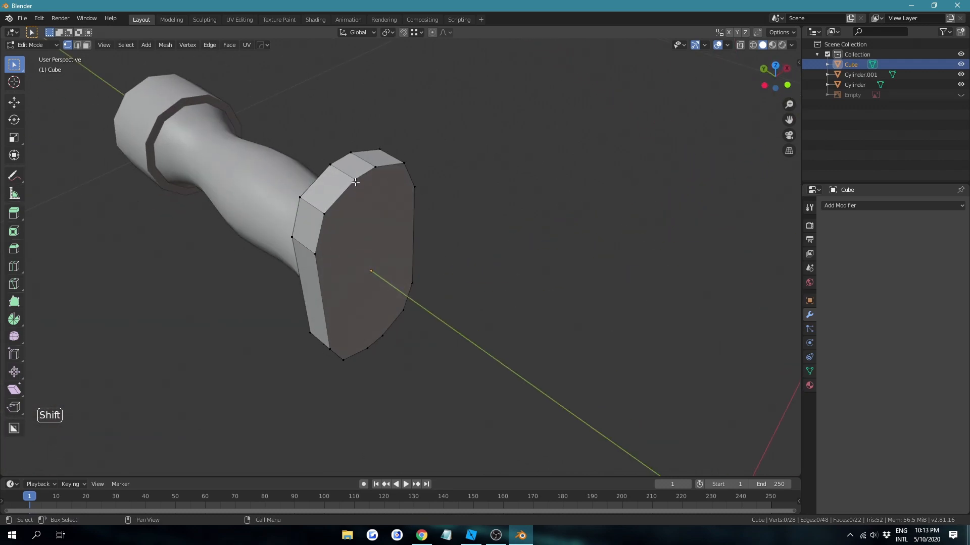
{"action": "middle_click_drag", "start_coordinate": [355, 186], "coordinate": [395, 255]}
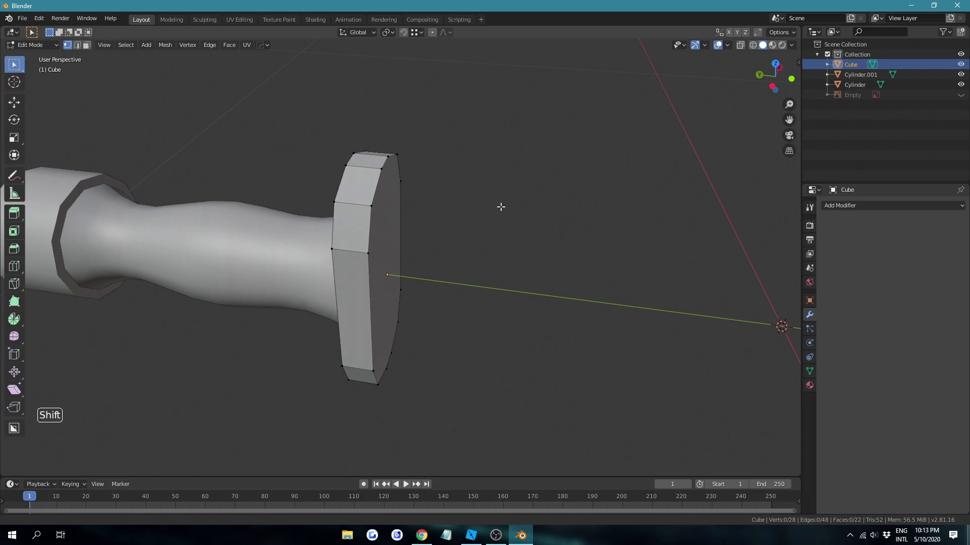
{"action": "middle_click_drag", "start_coordinate": [492, 202], "coordinate": [511, 217], "text": "shift"}
{"action": "key", "text": "ctrl+r"}
{"action": "left_click", "coordinate": [535, 225]}
{"action": "right_click", "coordinate": [539, 228]}
Delete the guard's blade-side ring of rim faces together with its blade-side end face.
{"action": "key", "text": "3"}
{"action": "middle_click_drag", "start_coordinate": [425, 235], "coordinate": [443, 239]}
{"action": "left_click", "coordinate": [452, 266], "text": "alt"}
{"action": "middle_click_drag", "start_coordinate": [460, 275], "coordinate": [415, 244]}
{"action": "left_click", "coordinate": [416, 245], "text": "shift"}
{"action": "key", "text": "x"}
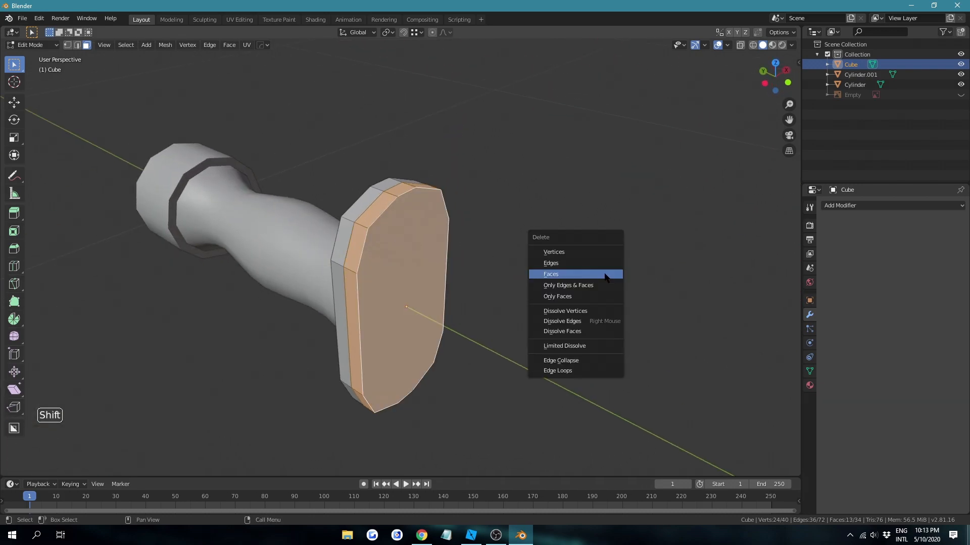
{"action": "left_click", "coordinate": [604, 276]}
Select the guard's open edge loop and snap the 3D cursor to it.
{"action": "mouse_move", "coordinate": [513, 280]}
{"action": "middle_mouse_down"}
{"action": "mouse_move", "coordinate": [537, 287]}
{"action": "mouse_move", "coordinate": [525, 286]}
{"action": "middle_mouse_up"}
{"action": "key", "text": "2"}
{"action": "middle_click_drag", "start_coordinate": [588, 253], "coordinate": [433, 233]}
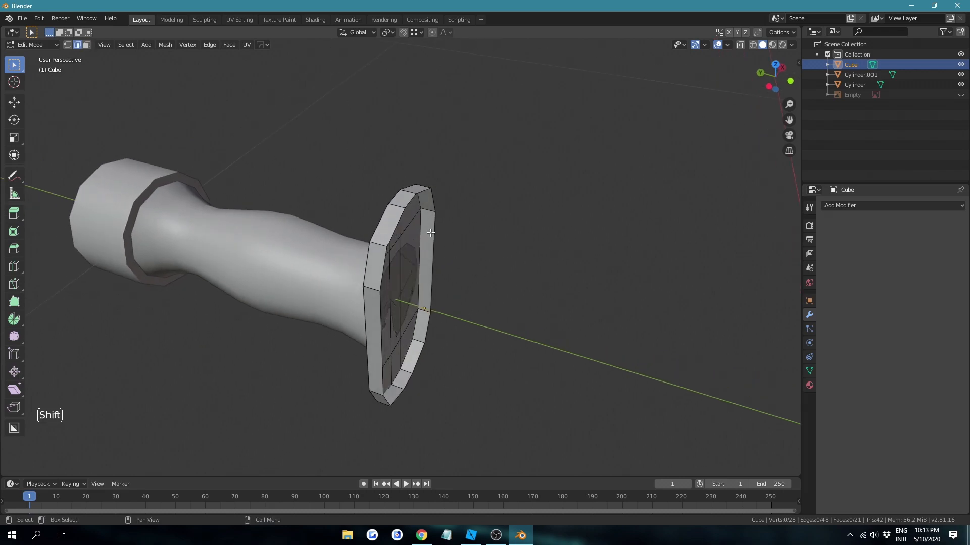
{"action": "left_click", "coordinate": [421, 232], "text": "alt"}
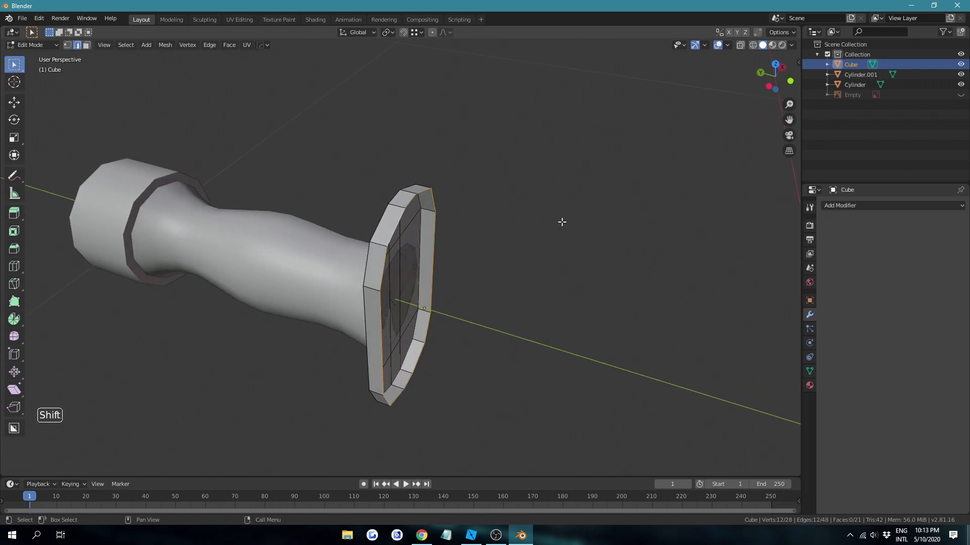
{"action": "key", "text": "shift+s"}
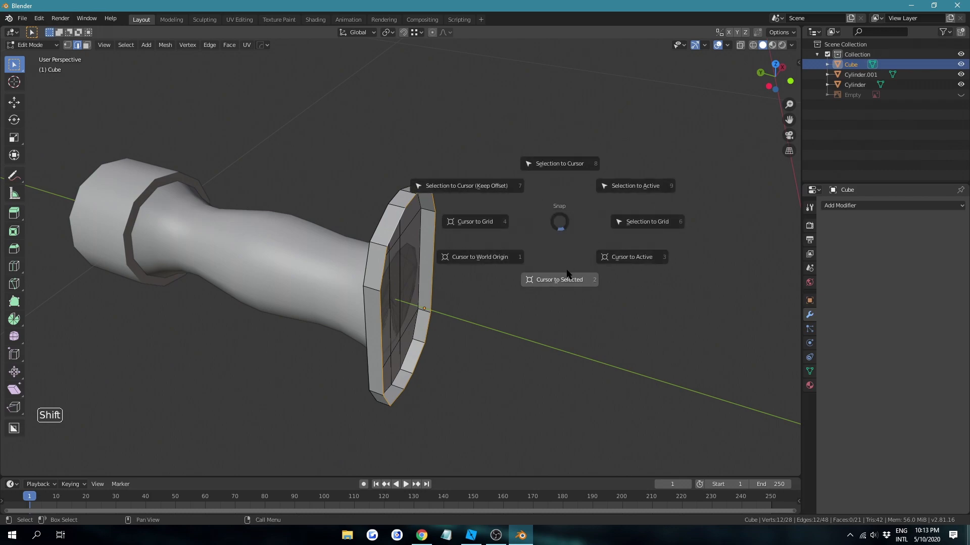
{"action": "left_click", "coordinate": [568, 276]}
In Object Mode, set the guard's origin to the 3D cursor.
{"action": "mouse_move", "coordinate": [437, 285]}
{"action": "middle_mouse_down"}
{"action": "mouse_move", "coordinate": [389, 273]}
{"action": "mouse_move", "coordinate": [439, 265]}
{"action": "mouse_move", "coordinate": [453, 281]}
{"action": "middle_mouse_up"}
{"action": "key", "text": "Tab"}
{"action": "right_click", "coordinate": [408, 236]}
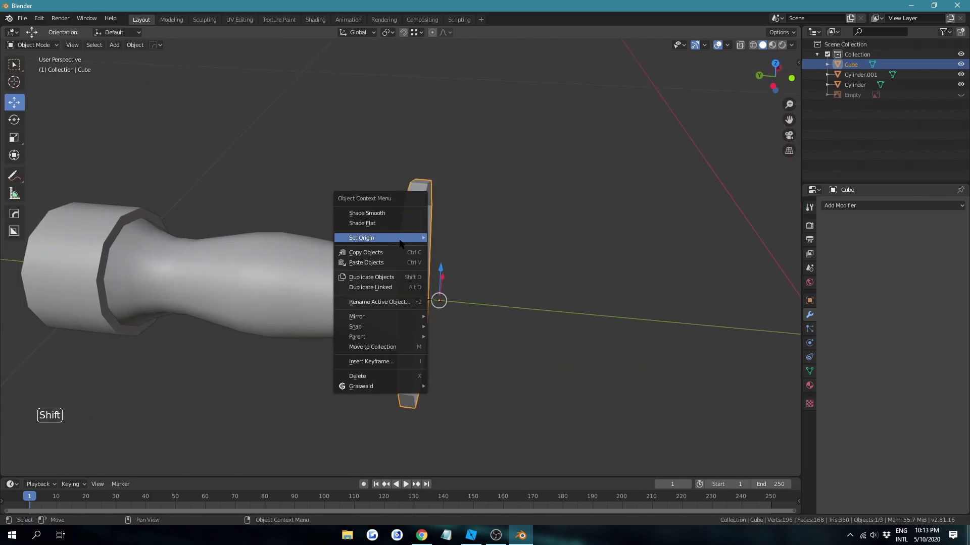
{"action": "mouse_move", "coordinate": [404, 238]}
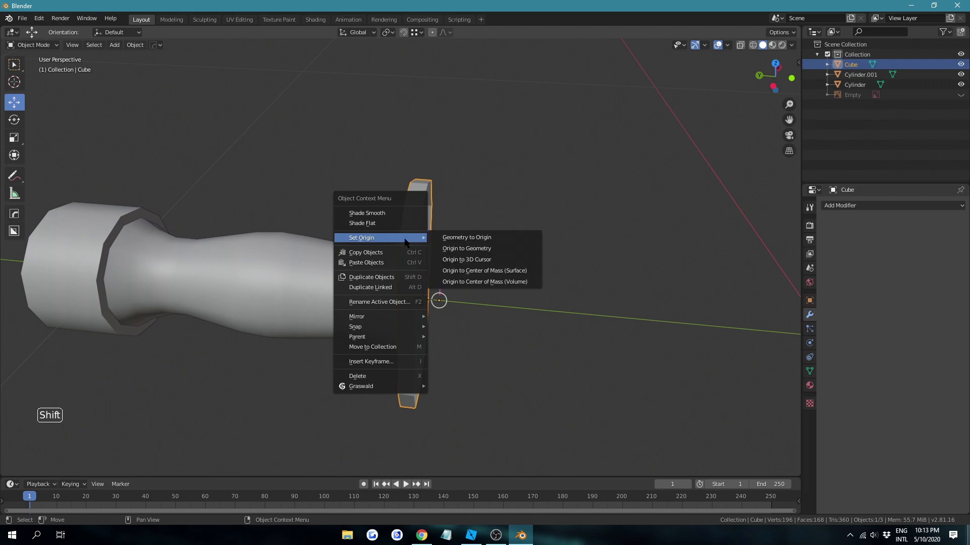
{"action": "left_click", "coordinate": [473, 259]}
Add a Mirror modifier to the guard along the Y axis only, with Clipping enabled.
{"action": "left_click", "coordinate": [852, 207]}
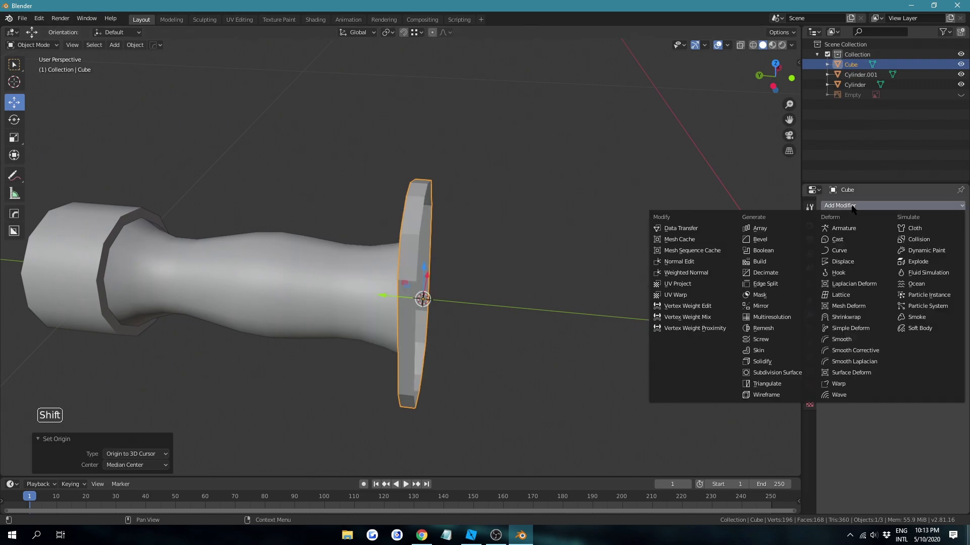
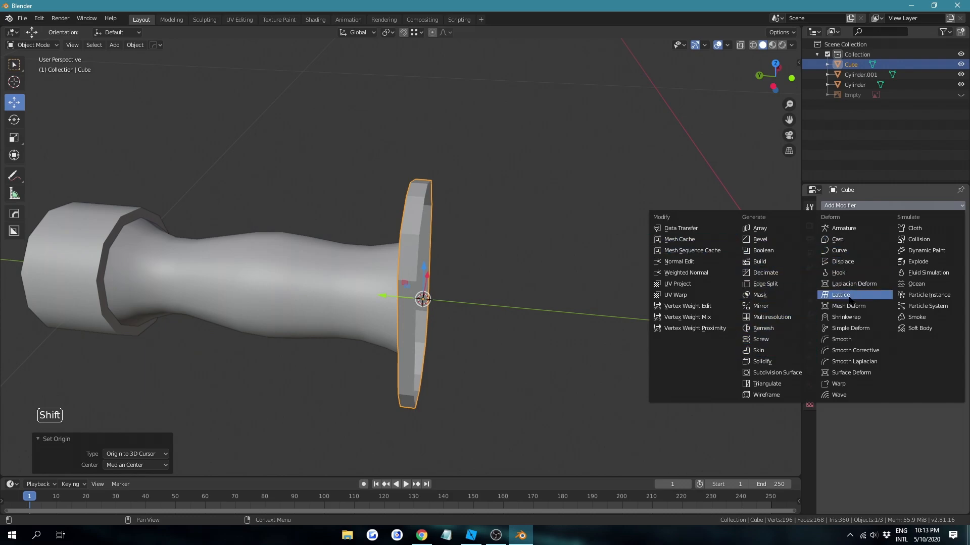
{"action": "left_click", "coordinate": [777, 307]}
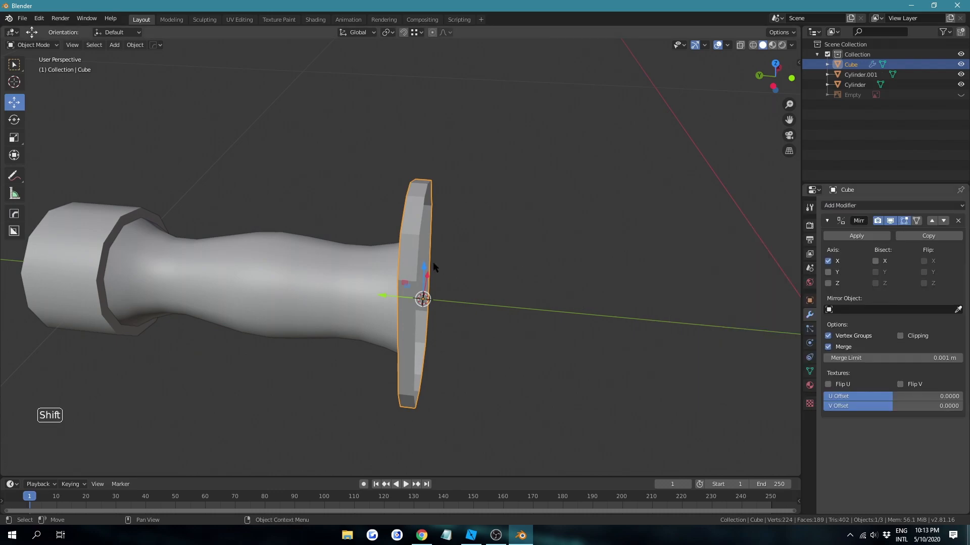
{"action": "left_click", "coordinate": [828, 273]}
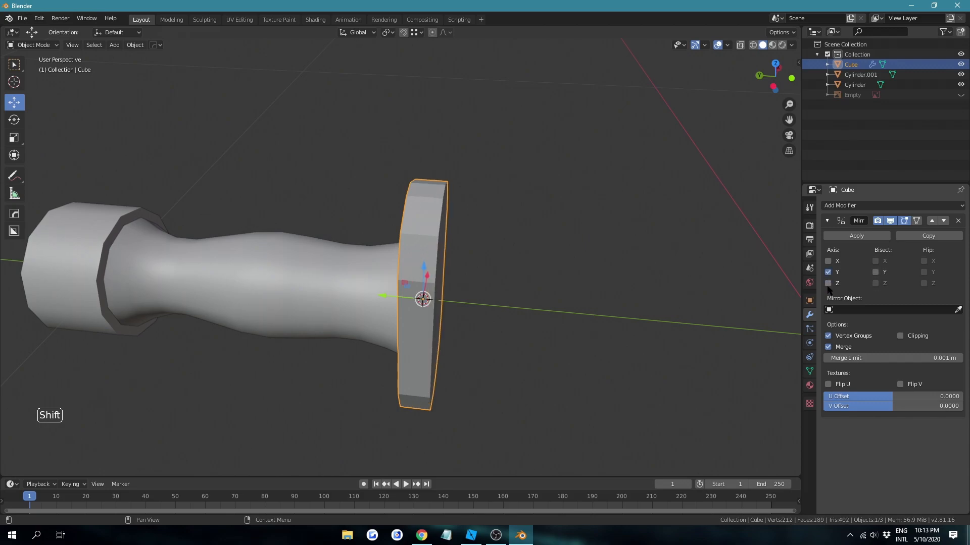
{"action": "middle_click_drag", "start_coordinate": [533, 253], "coordinate": [561, 255]}
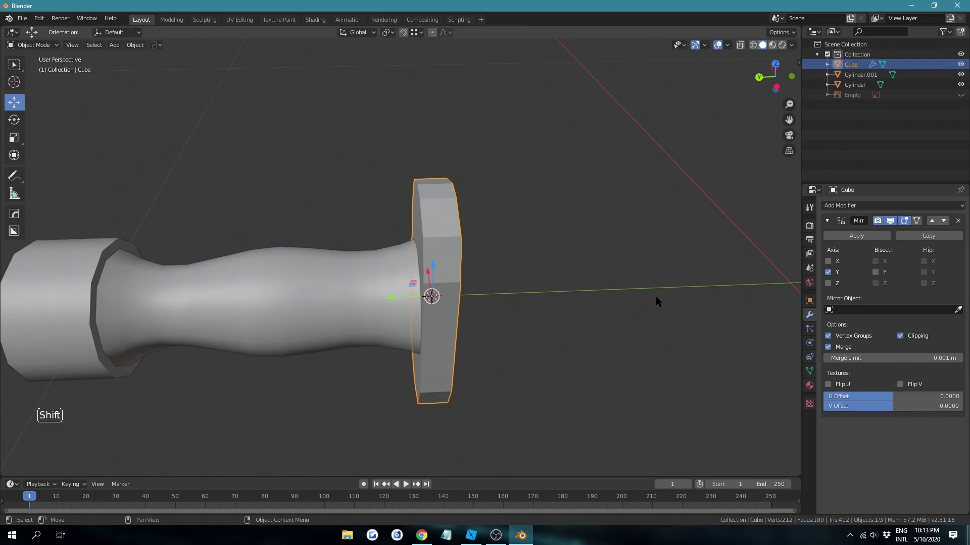
Check the mirrored guard in wireframe, return to solid shading and apply the Mirror modifier.
{"action": "key", "text": "z"}
{"action": "left_click", "coordinate": [515, 167]}
{"action": "mouse_move", "coordinate": [515, 168]}
{"action": "middle_mouse_down"}
{"action": "mouse_move", "coordinate": [469, 177]}
{"action": "mouse_move", "coordinate": [454, 154]}
{"action": "middle_mouse_up"}
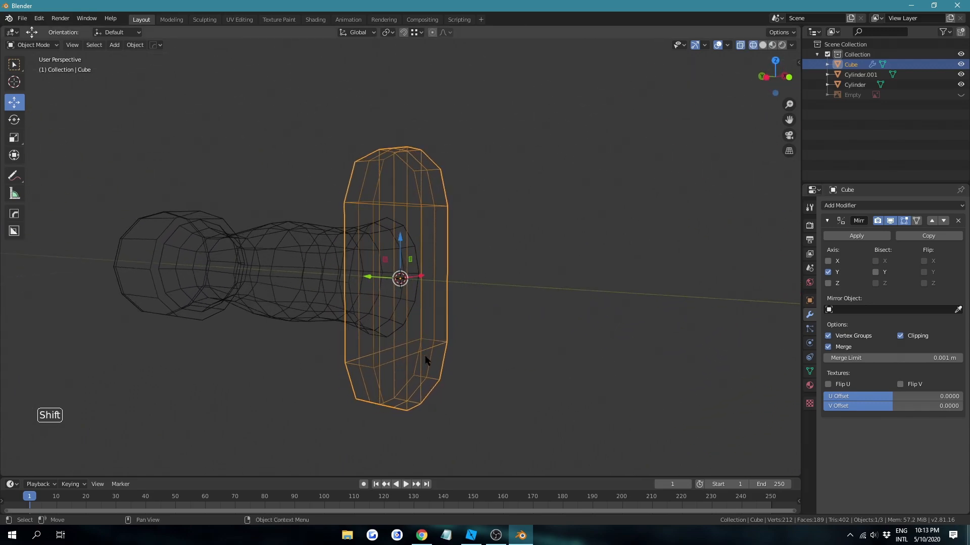
{"action": "mouse_move", "coordinate": [403, 237]}
{"action": "middle_mouse_down"}
{"action": "mouse_move", "coordinate": [411, 261]}
{"action": "mouse_move", "coordinate": [525, 262]}
{"action": "middle_mouse_up"}
{"action": "key", "text": "z"}
{"action": "left_click", "coordinate": [468, 268]}
{"action": "left_click", "coordinate": [857, 235]}
Dissolve the middle edge loop running around the guard's rim.
{"action": "middle_click_drag", "start_coordinate": [707, 242], "coordinate": [394, 248]}
{"action": "key", "text": "Tab"}
{"action": "left_click", "coordinate": [518, 212]}
{"action": "left_click", "coordinate": [361, 223], "text": "alt+shift"}
{"action": "left_click", "coordinate": [480, 214]}
{"action": "left_click", "coordinate": [370, 234], "text": "alt+shift"}
{"action": "right_click", "coordinate": [632, 196]}
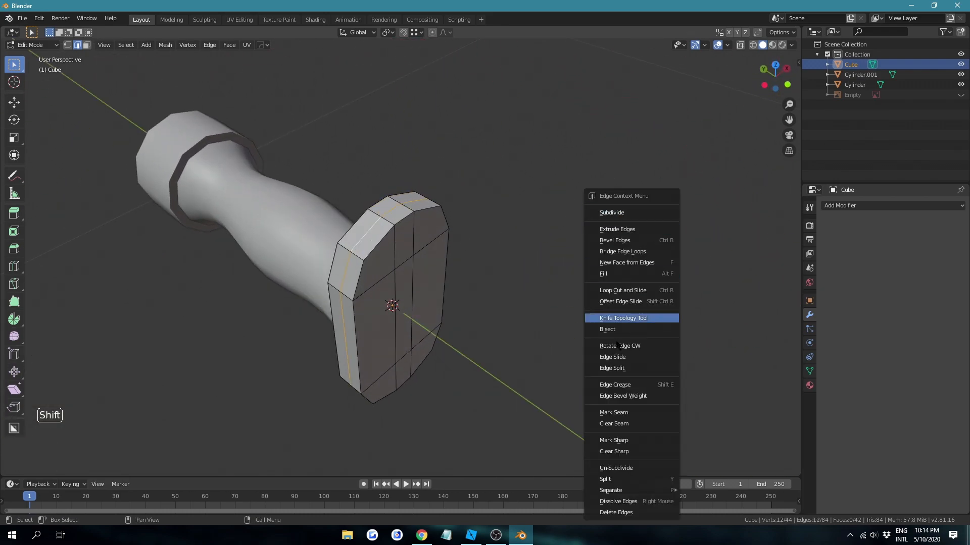
{"action": "left_click", "coordinate": [631, 502]}
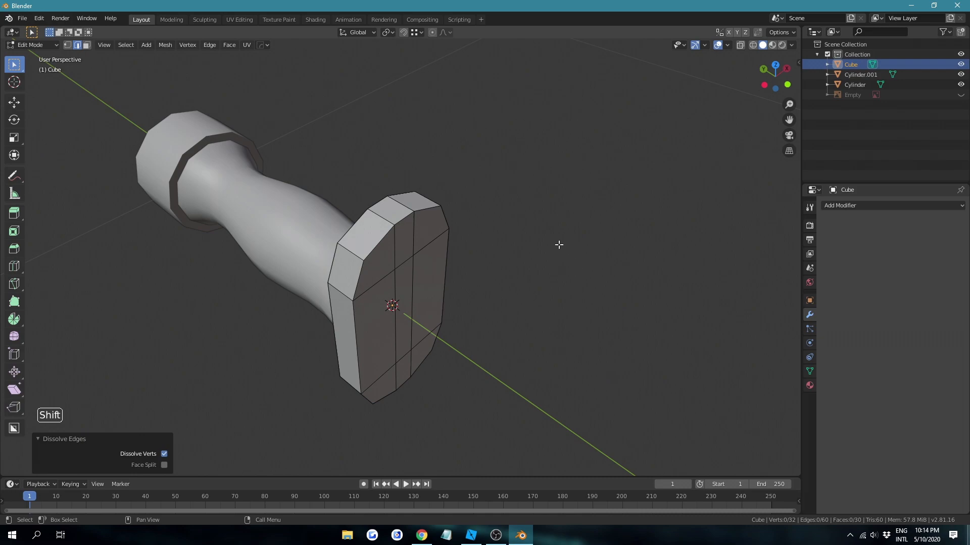
Return to Object Mode, inspect the finished guard from several angles and select it.
{"action": "middle_click_drag", "start_coordinate": [490, 206], "coordinate": [524, 225]}
{"action": "key", "text": "z"}
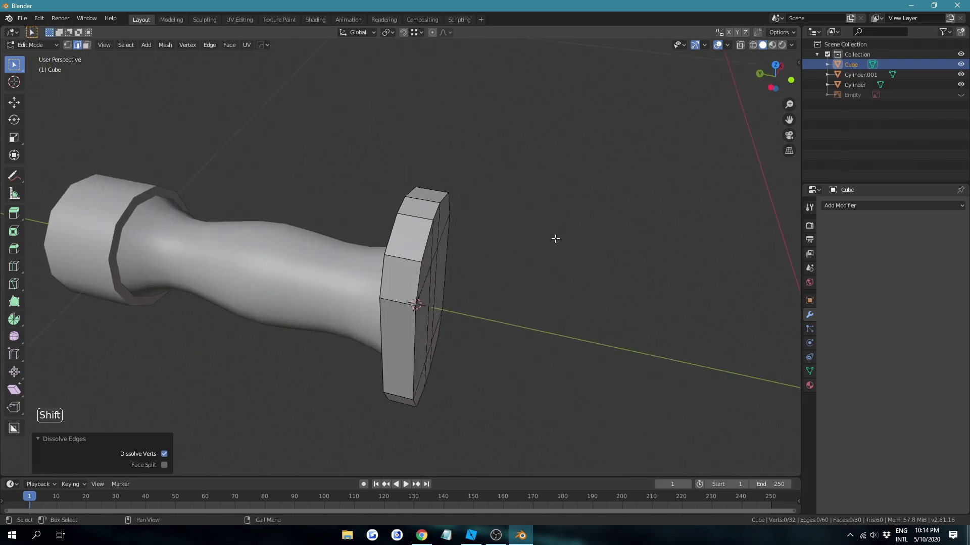
{"action": "left_click", "coordinate": [554, 238]}
{"action": "key", "text": "Tab"}
{"action": "left_click", "coordinate": [544, 192]}
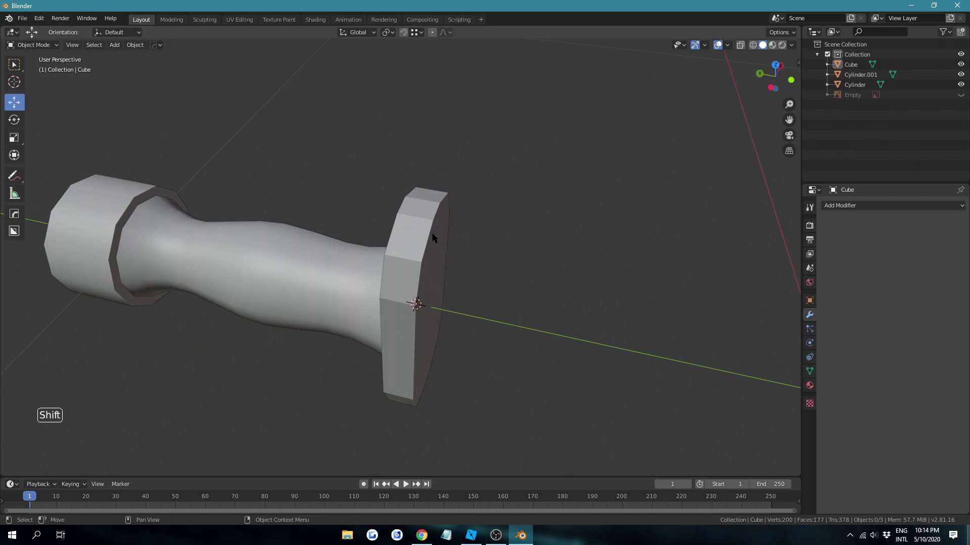
{"action": "middle_click_drag", "start_coordinate": [534, 330], "coordinate": [466, 306]}
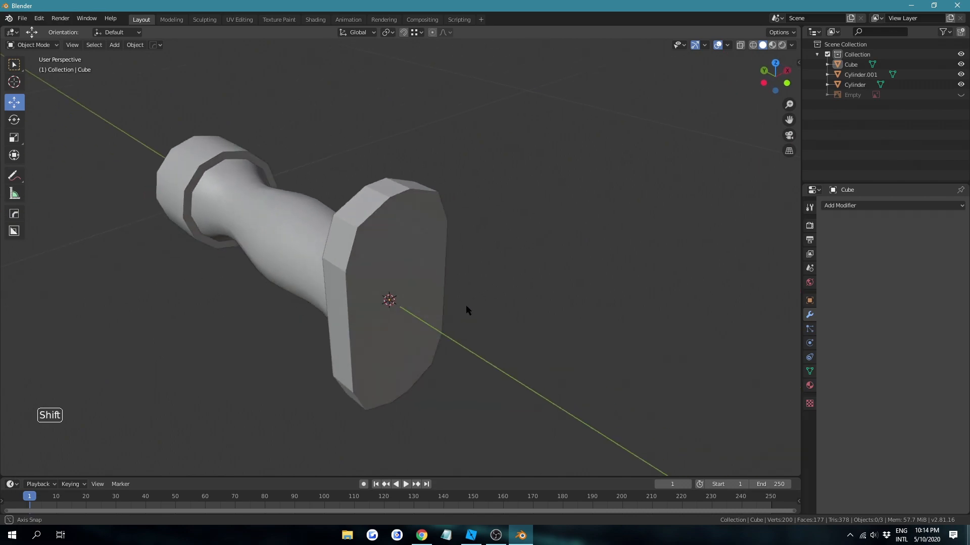
{"action": "middle_click_drag", "start_coordinate": [401, 292], "coordinate": [238, 153]}
{"action": "left_click", "coordinate": [401, 272], "text": "shift"}
{"action": "left_click", "coordinate": [448, 261], "text": "shift"}
{"action": "left_click", "coordinate": [448, 261], "text": "shift"}
Save the project to the Desktop as bang.blend.
{"action": "left_click", "coordinate": [22, 18]}
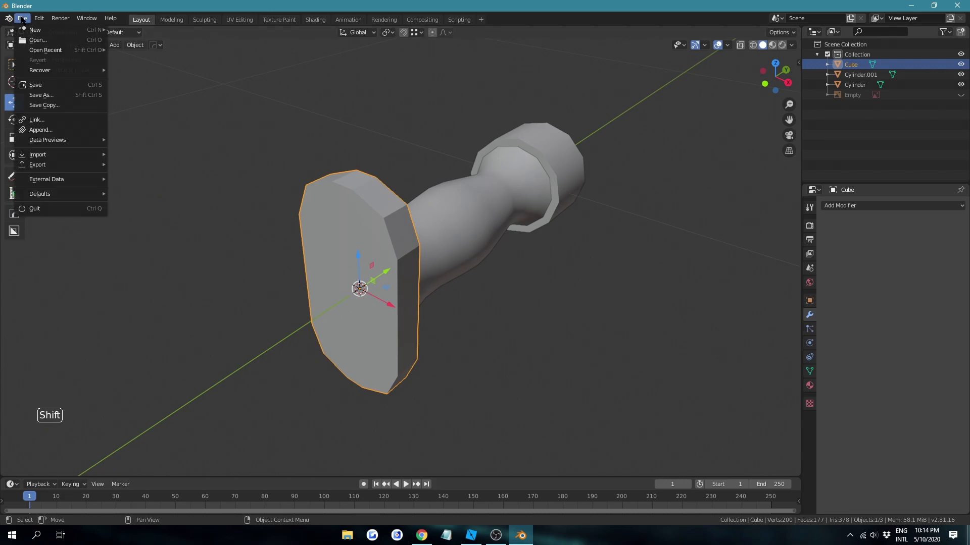
{"action": "left_click", "coordinate": [41, 95]}
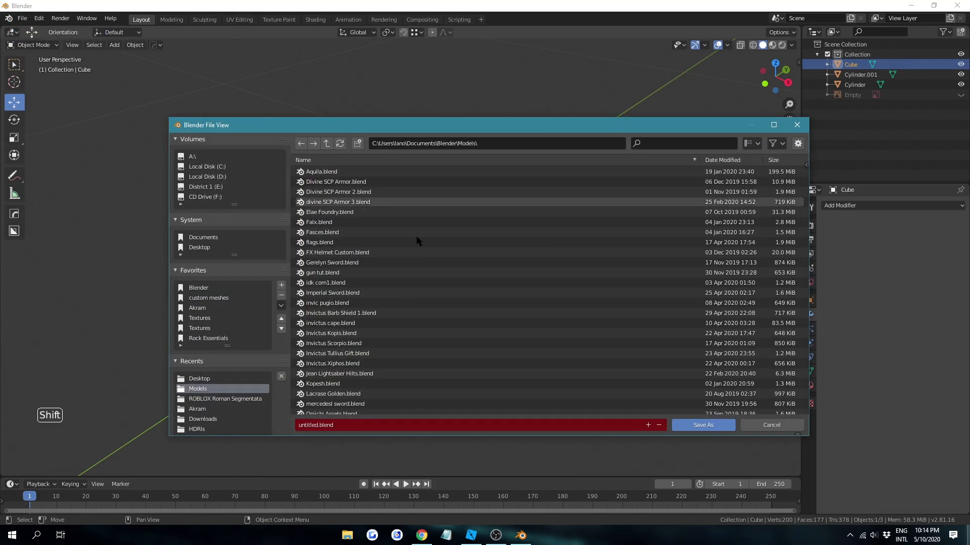
{"action": "left_click", "coordinate": [349, 423]}
{"action": "type", "text": "ban"}
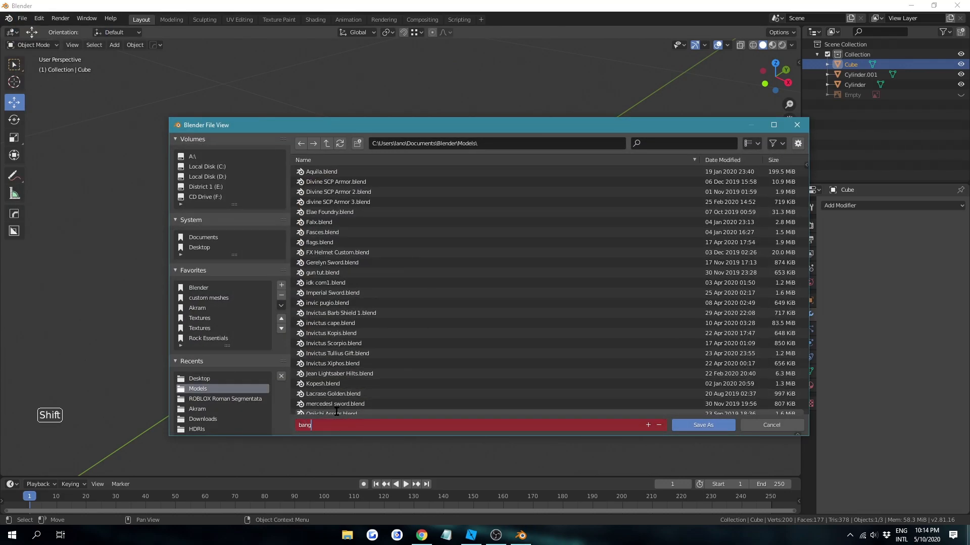
{"action": "type", "text": "g"}
{"action": "left_click", "coordinate": [201, 247]}
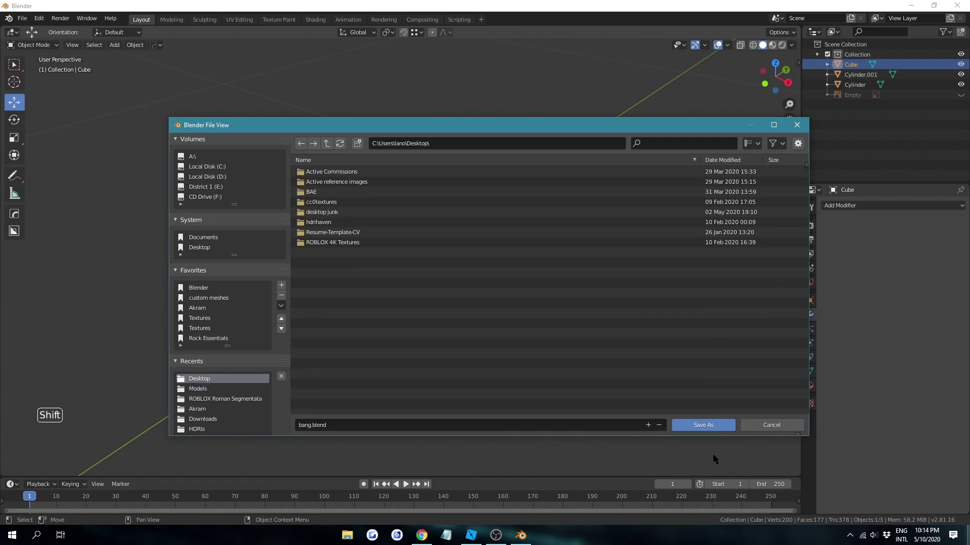
{"action": "left_click", "coordinate": [703, 425]}
Show the reference image again and switch to the right orthographic view to see the drawn blade.
{"action": "middle_click_drag", "start_coordinate": [699, 428], "coordinate": [863, 77]}
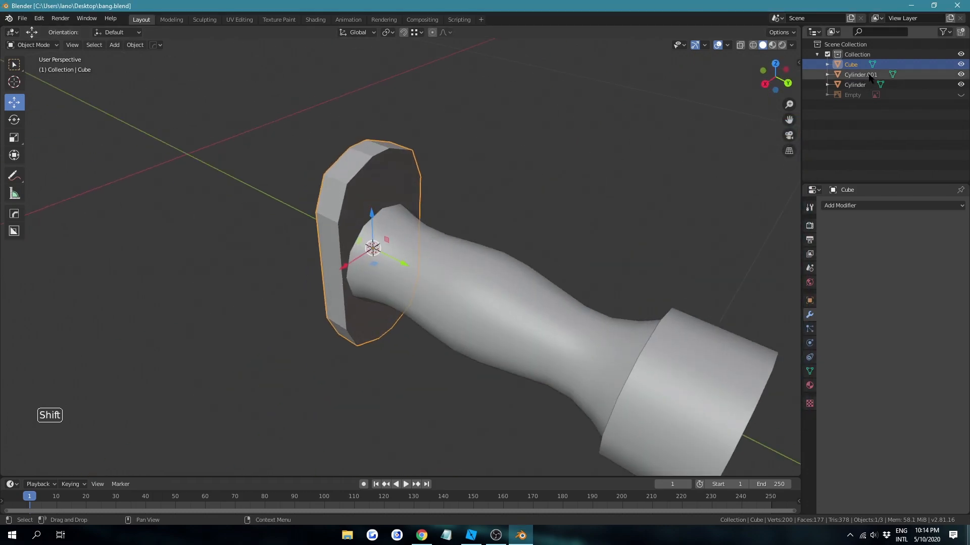
{"action": "left_click", "coordinate": [961, 94]}
{"action": "middle_click_drag", "start_coordinate": [747, 152], "coordinate": [561, 229]}
{"action": "key", "text": "KP_3"}
{"action": "scroll", "coordinate": [448, 316], "scroll_direction": "down", "scroll_amount": 3}
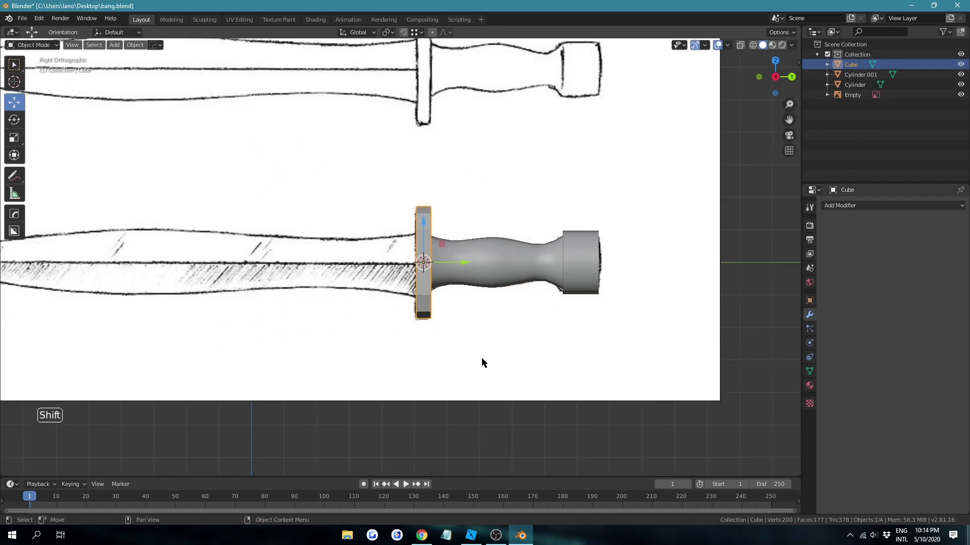
Shade the guard smooth and enable Auto Smooth on its normals with an angle of 48.2°.
{"action": "key", "text": "shift+a"}
{"action": "middle_click_drag", "start_coordinate": [421, 235], "coordinate": [481, 277]}
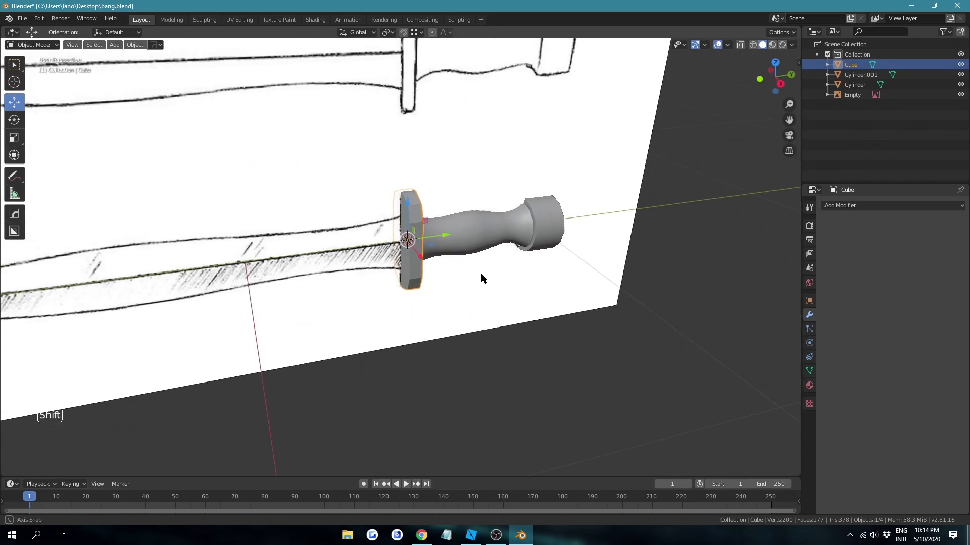
{"action": "scroll", "coordinate": [481, 277], "scroll_direction": "up", "scroll_amount": 5}
{"action": "right_click", "coordinate": [423, 222]}
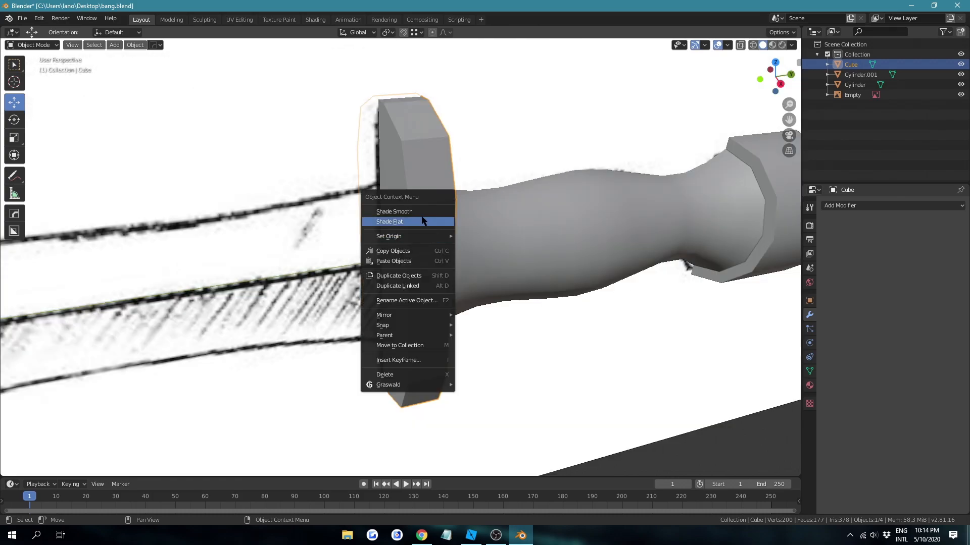
{"action": "left_click", "coordinate": [423, 212]}
{"action": "left_click", "coordinate": [810, 372]}
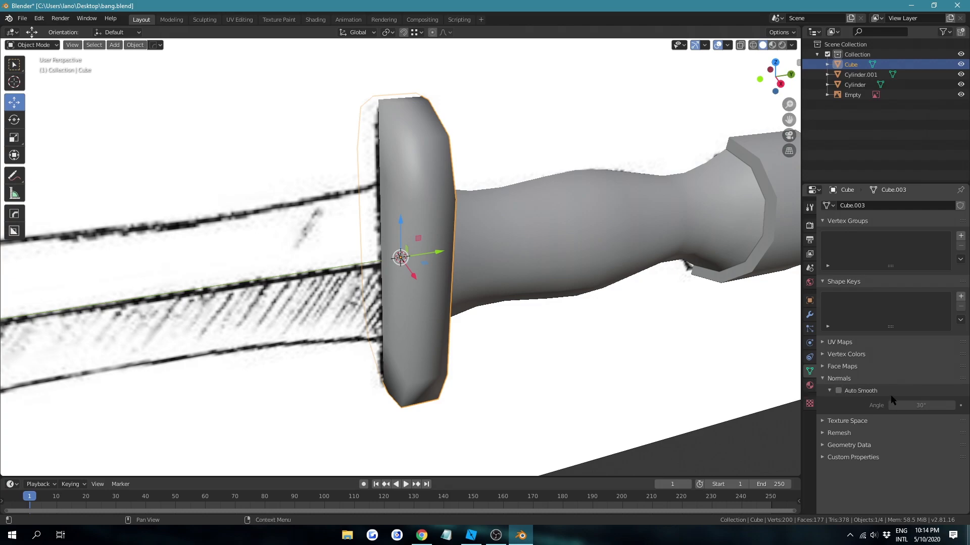
{"action": "left_click", "coordinate": [839, 390]}
{"action": "left_click_drag", "start_coordinate": [914, 406], "coordinate": [939, 405]}
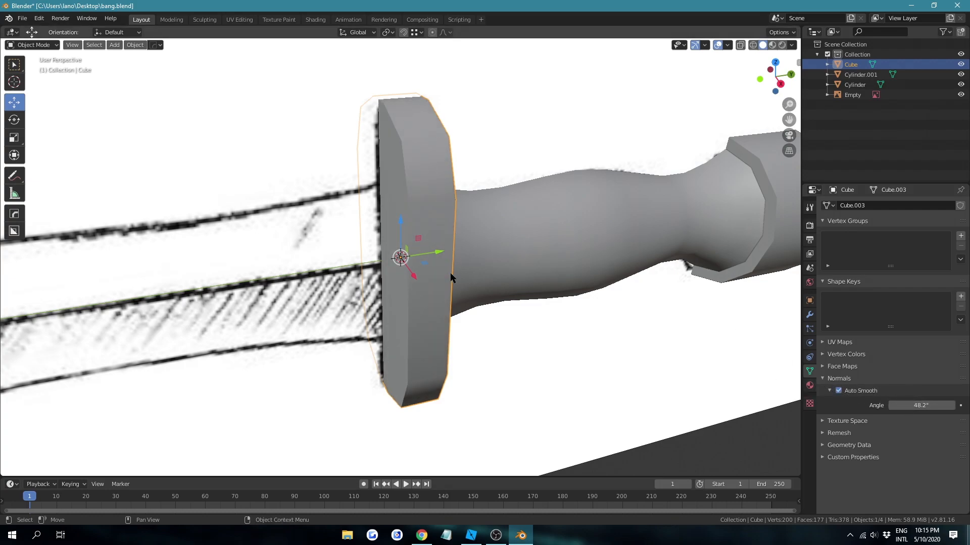
Deselect the guard and add a plane at the guard's centre in the right orthographic view.
{"action": "key", "text": "KP_3"}
{"action": "scroll", "coordinate": [456, 329], "scroll_direction": "down", "scroll_amount": 6}
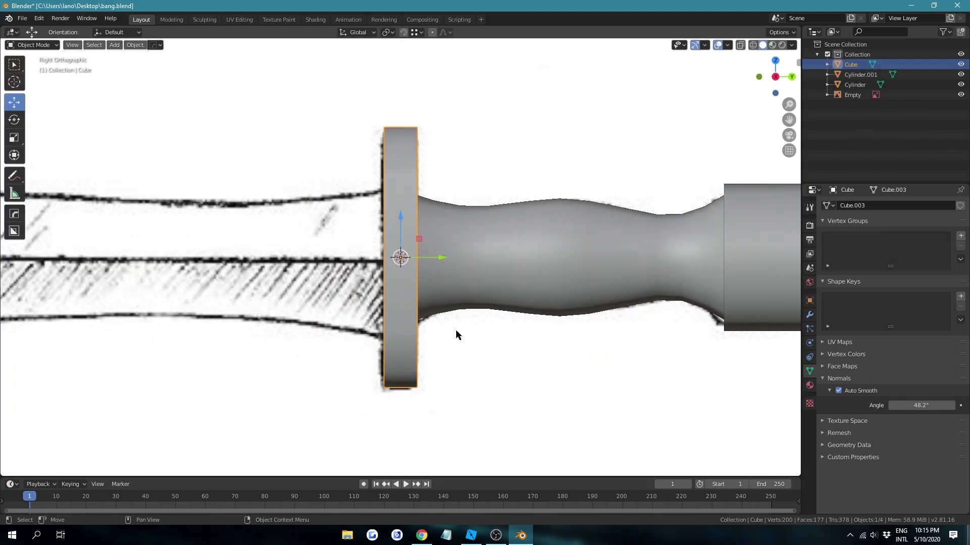
{"action": "scroll", "coordinate": [457, 349], "scroll_direction": "down", "scroll_amount": 3}
{"action": "left_click", "coordinate": [445, 393]}
{"action": "middle_click_drag", "start_coordinate": [421, 340], "coordinate": [458, 349], "text": "shift"}
{"action": "key", "text": "shift+a"}
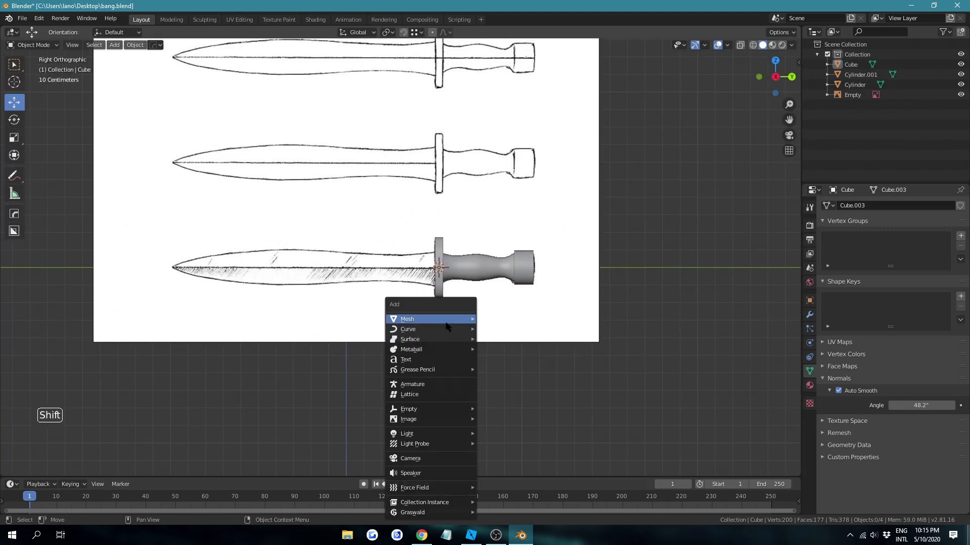
{"action": "mouse_move", "coordinate": [445, 322]}
{"action": "left_click", "coordinate": [505, 334]}
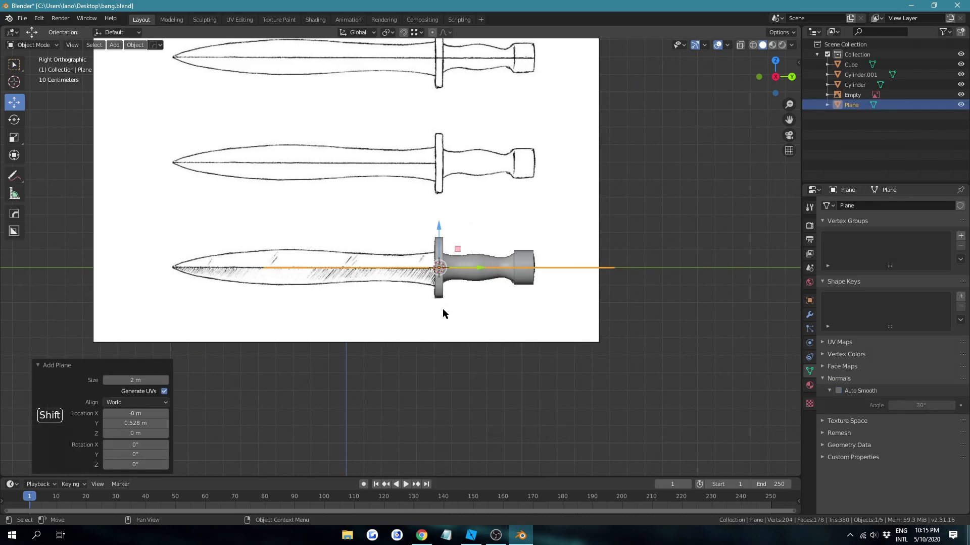
Rotate the new plane 90° about the global Y axis so it faces the side view.
{"action": "scroll", "coordinate": [443, 308], "scroll_direction": "down", "scroll_amount": 1}
{"action": "middle_click_drag", "start_coordinate": [442, 308], "coordinate": [407, 280], "text": "shift"}
{"action": "key", "text": "r"}
{"action": "type", "text": "zy9"}
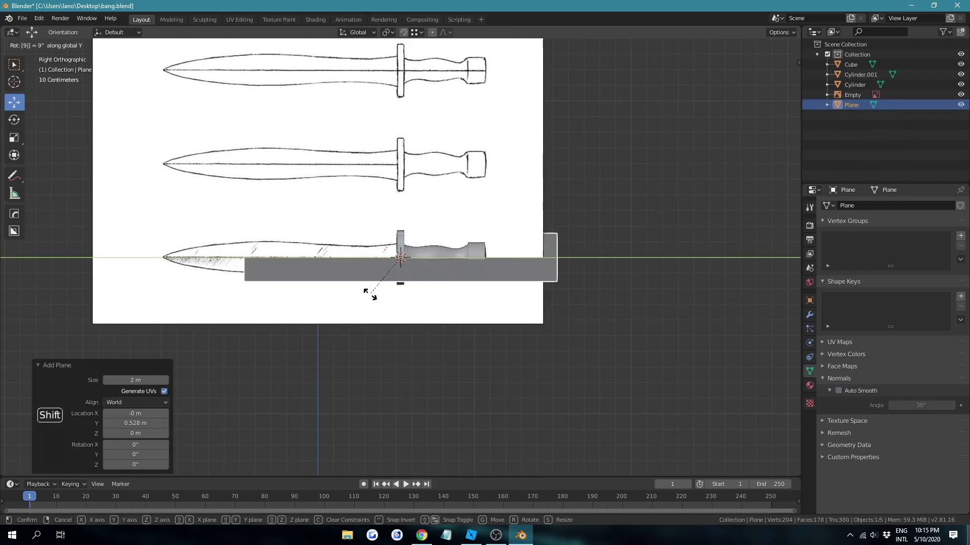
{"action": "type", "text": "0"}
{"action": "key", "text": "Return"}
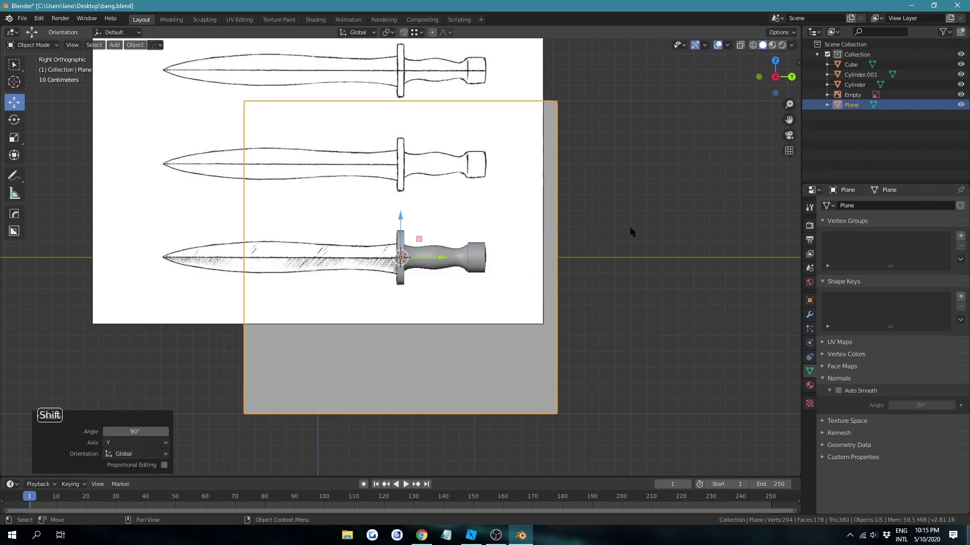
Scale the plane down to about 0.09 and move it along Y onto the drawn blade beside the guard.
{"action": "key", "text": "s"}
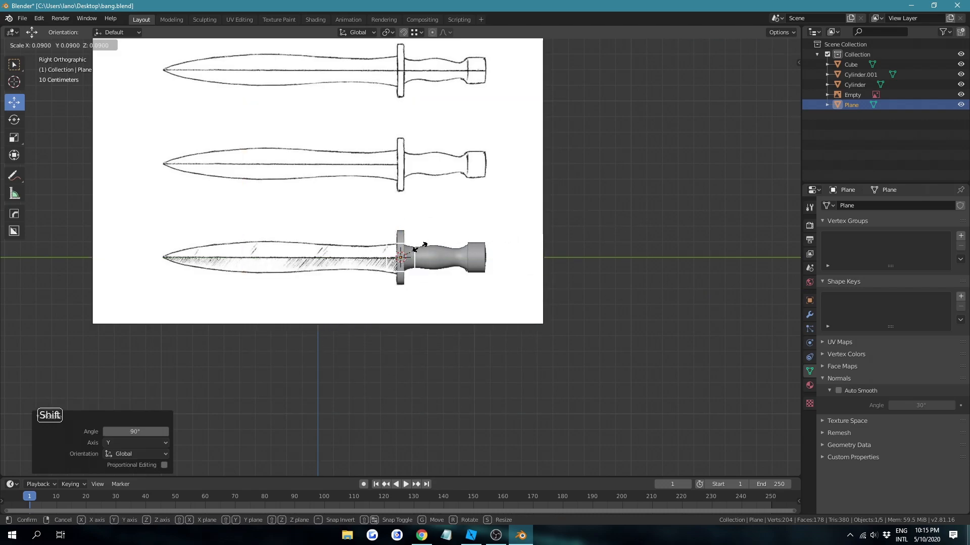
{"action": "left_click", "coordinate": [419, 247]}
{"action": "left_click_drag", "start_coordinate": [425, 258], "coordinate": [391, 258]}
{"action": "middle_click_drag", "start_coordinate": [389, 257], "coordinate": [387, 256]}
{"action": "scroll", "coordinate": [387, 256], "scroll_direction": "up", "scroll_amount": 4}
{"action": "key", "text": "KP_Decimal"}
{"action": "scroll", "coordinate": [341, 143], "scroll_direction": "down", "scroll_amount": 2}
{"action": "left_click_drag", "start_coordinate": [434, 257], "coordinate": [384, 257]}
{"action": "scroll", "coordinate": [374, 249], "scroll_direction": "down", "scroll_amount": 1}
{"action": "scroll", "coordinate": [374, 249], "scroll_direction": "up", "scroll_amount": 2}
{"action": "scroll", "coordinate": [374, 249], "scroll_direction": "down", "scroll_amount": 2}
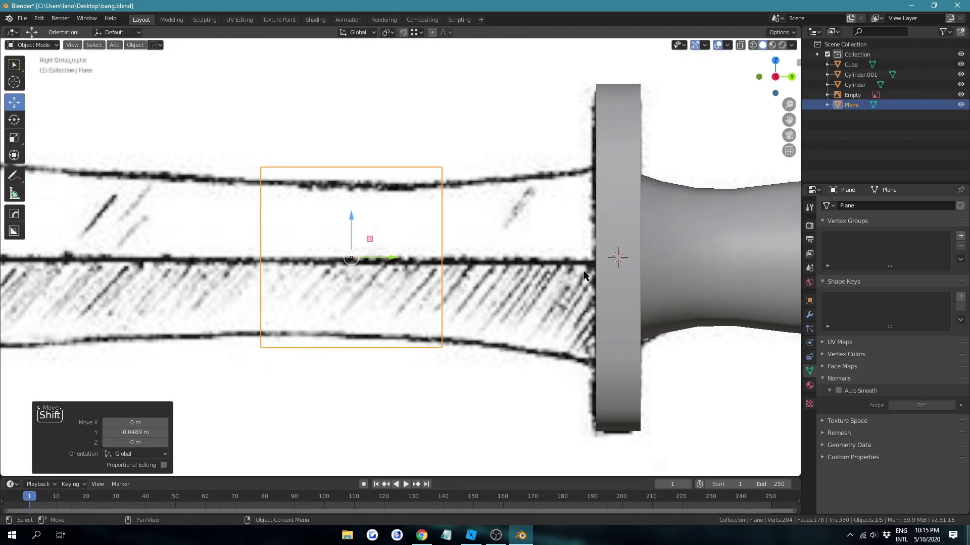
Cut the plane in half lengthwise along the blade's centre line and delete its lower face.
{"action": "key", "text": "Tab"}
{"action": "key", "text": "ctrl+r"}
{"action": "left_click", "coordinate": [432, 269]}
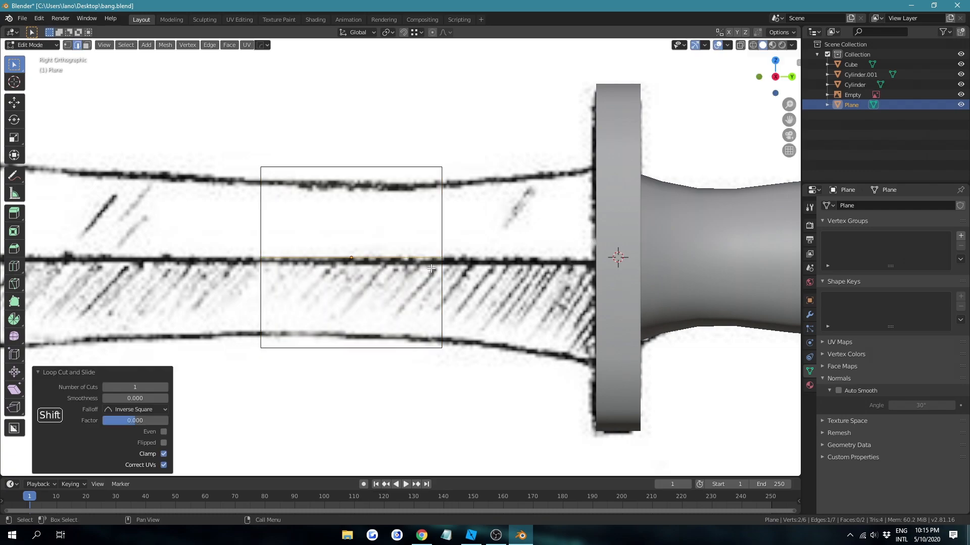
{"action": "scroll", "coordinate": [505, 256], "scroll_direction": "down", "scroll_amount": 2}
{"action": "middle_click_drag", "start_coordinate": [505, 256], "coordinate": [560, 261], "text": "shift"}
{"action": "key", "text": "3"}
{"action": "left_click", "coordinate": [463, 281]}
{"action": "key", "text": "x"}
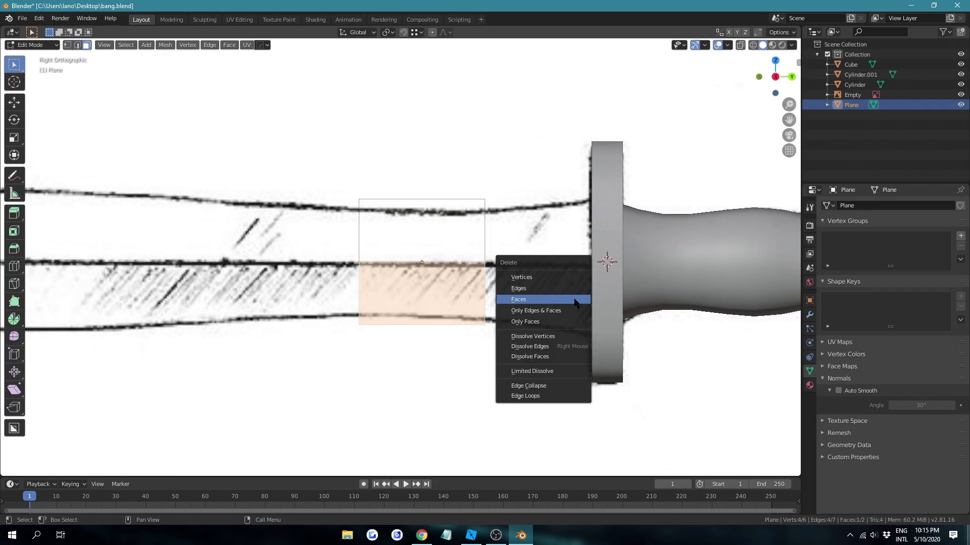
{"action": "left_click", "coordinate": [540, 300]}
{"action": "key", "text": "Tab"}
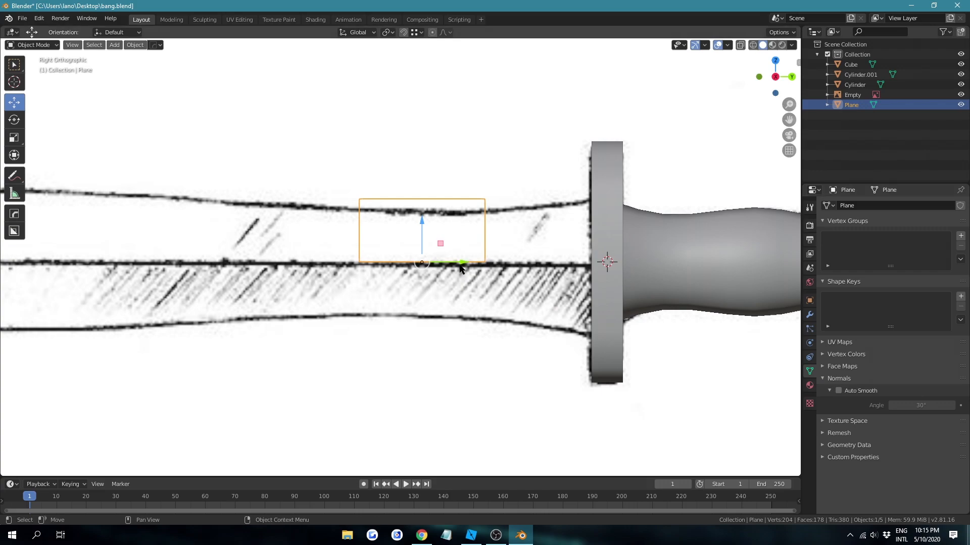
Add a Mirror modifier on the X axis to the half plane and enable Clipping.
{"action": "scroll", "coordinate": [494, 281], "scroll_direction": "down", "scroll_amount": 2}
{"action": "scroll", "coordinate": [494, 280], "scroll_direction": "down", "scroll_amount": 1}
{"action": "left_click", "coordinate": [810, 314]}
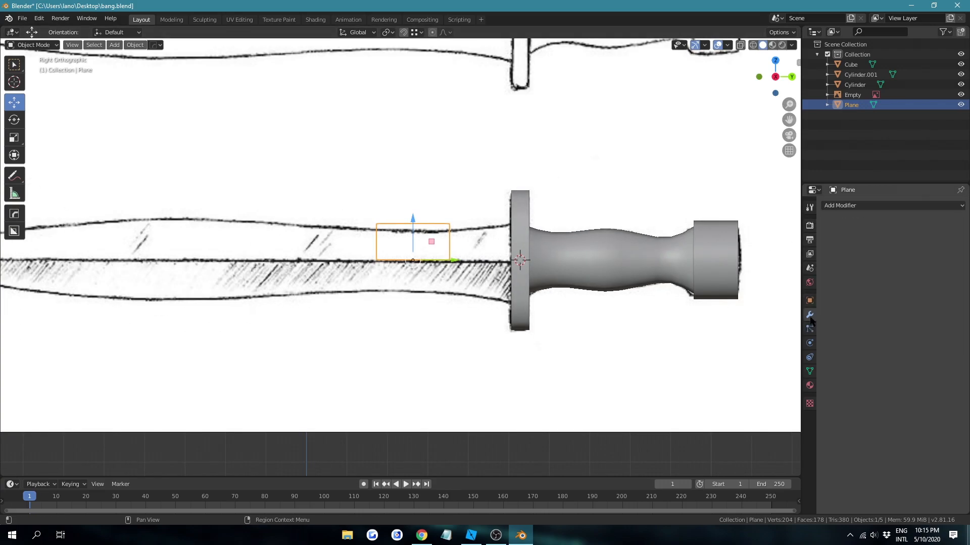
{"action": "left_click", "coordinate": [854, 207]}
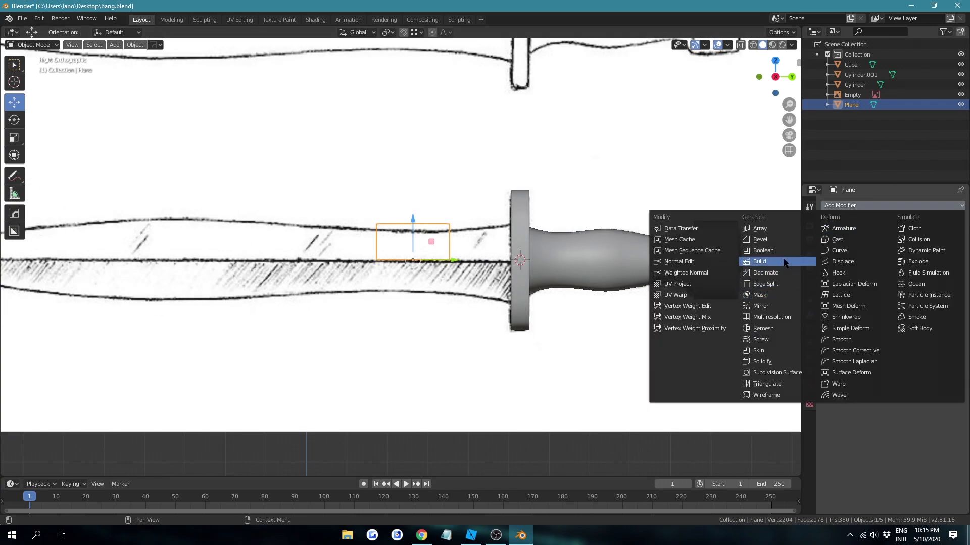
{"action": "left_click", "coordinate": [763, 306]}
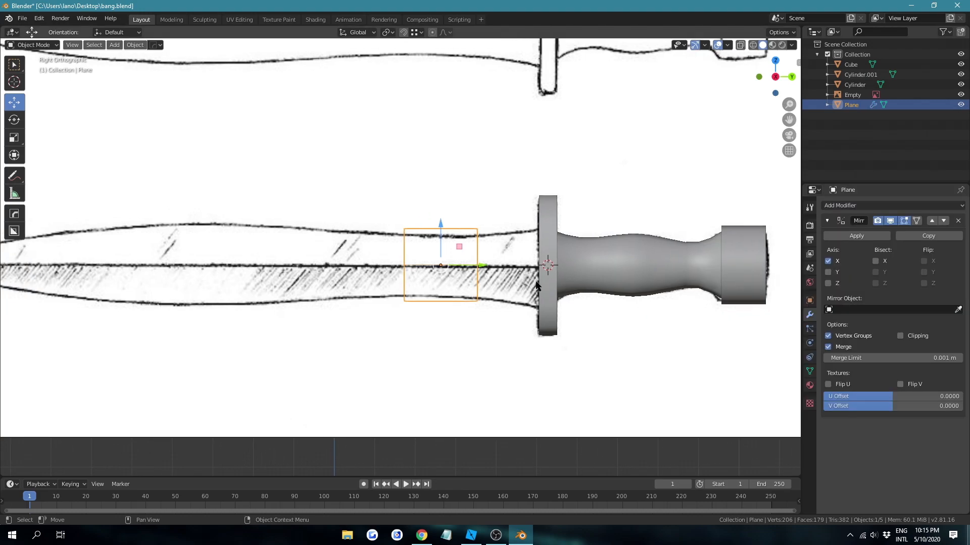
{"action": "key", "text": "Tab"}
{"action": "key", "text": "Tab"}
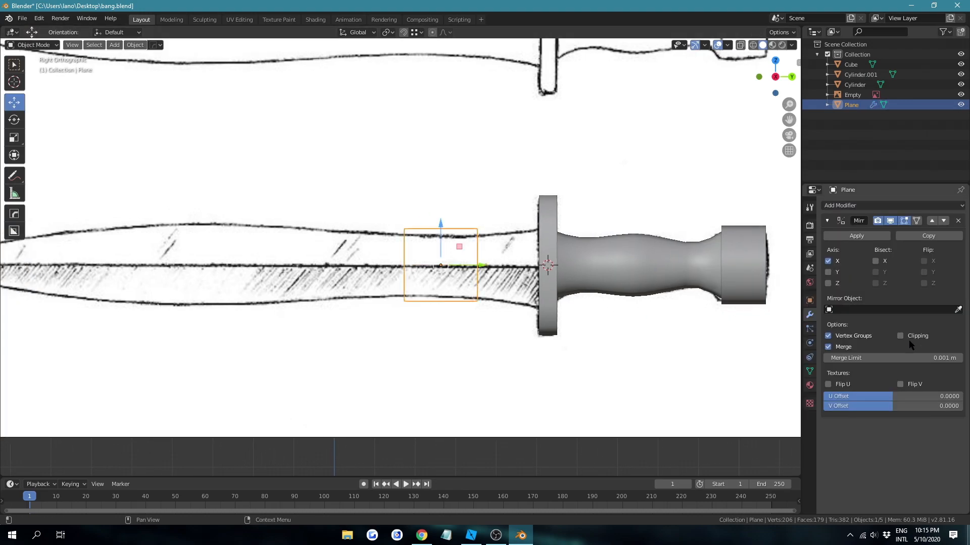
Return to Edit Mode on the plane and make the Mirror modifier adjust the edit cage to its result.
{"action": "key", "text": "Tab"}
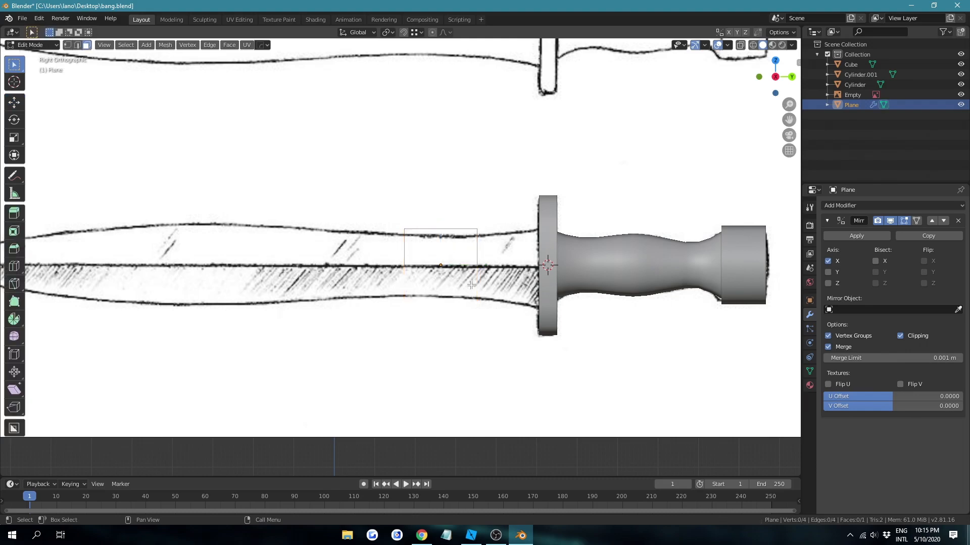
{"action": "left_click", "coordinate": [917, 222]}
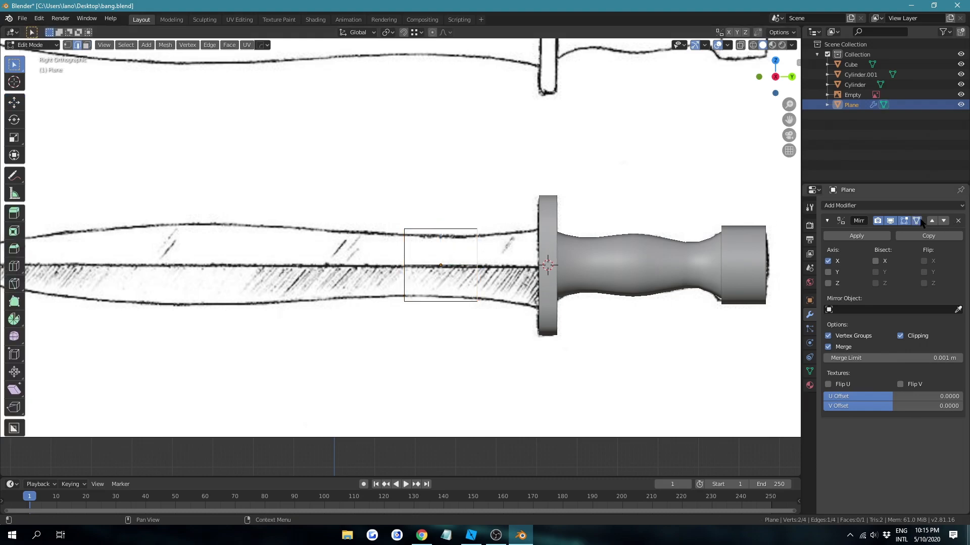
{"action": "left_click", "coordinate": [917, 221]}
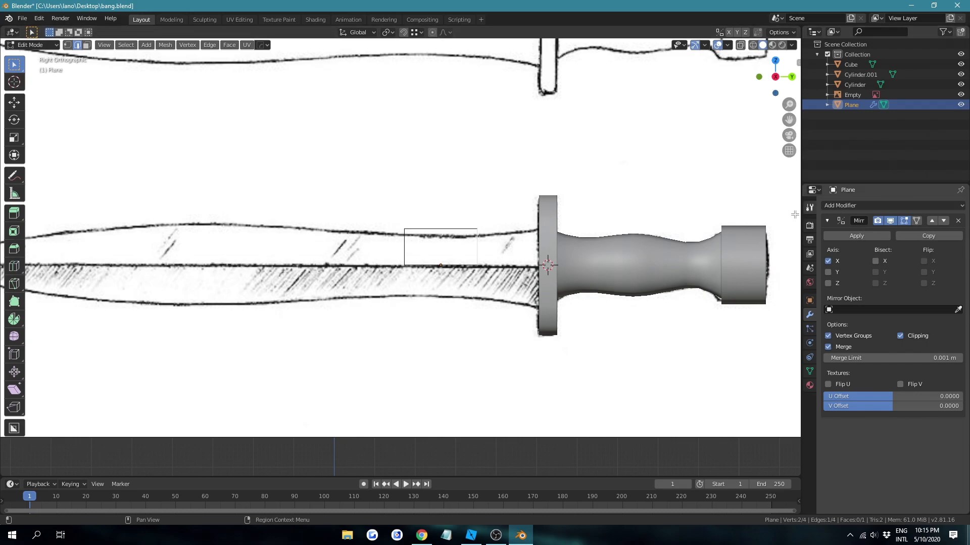
{"action": "left_click", "coordinate": [916, 221]}
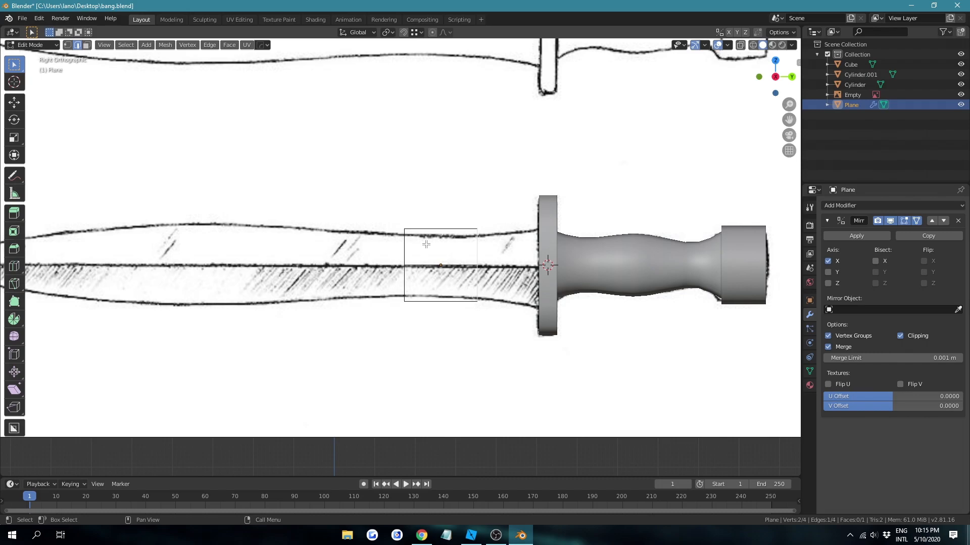
Select the plane's guard-side vertices and move them along Y with snapping enabled to the guard's blade-side face.
{"action": "key", "text": "1"}
{"action": "middle_click_drag", "start_coordinate": [426, 193], "coordinate": [429, 193], "text": "shift"}
{"action": "key", "text": "b"}
{"action": "left_click_drag", "start_coordinate": [507, 339], "coordinate": [453, 187]}
{"action": "left_click", "coordinate": [14, 102]}
{"action": "left_click", "coordinate": [403, 33]}
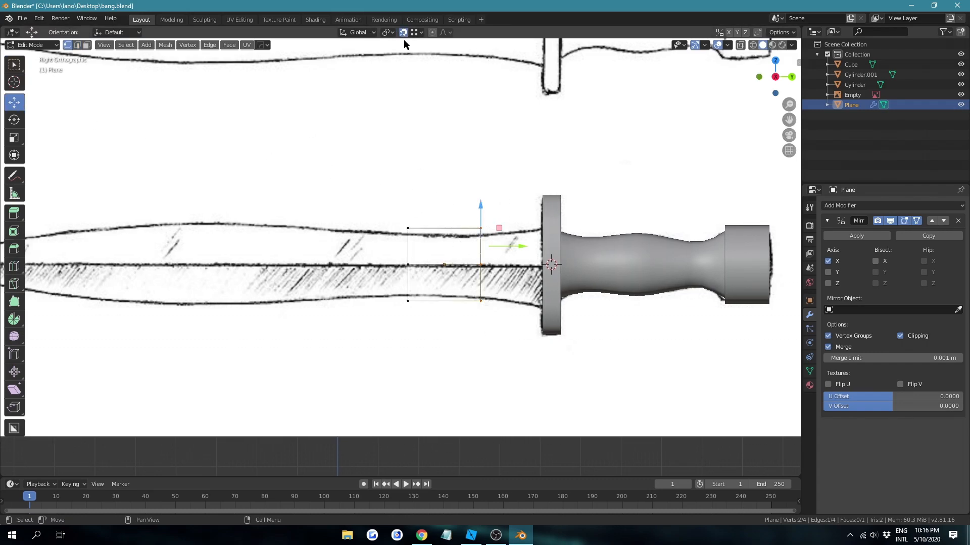
{"action": "left_click_drag", "start_coordinate": [518, 237], "coordinate": [544, 196]}
Move the plane's tip-side vertices along Y toward the guard to shorten the first blade section.
{"action": "left_click", "coordinate": [577, 214]}
{"action": "left_click_drag", "start_coordinate": [449, 208], "coordinate": [402, 308]}
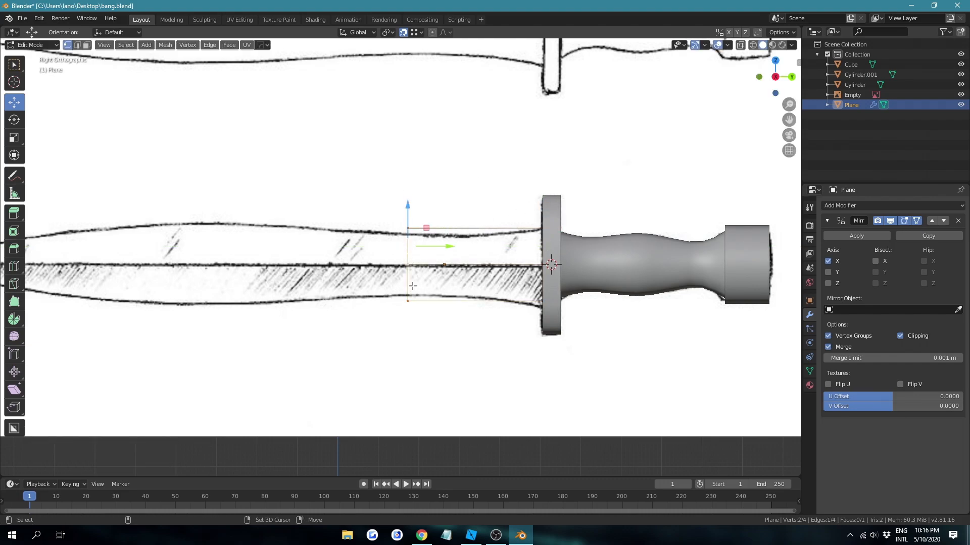
{"action": "left_click_drag", "start_coordinate": [442, 244], "coordinate": [480, 244]}
{"action": "left_click", "coordinate": [468, 172]}
Lower the tip-side upper vertex along Z by about 0.01 m toward the drawn blade outline.
{"action": "middle_click_drag", "start_coordinate": [426, 229], "coordinate": [596, 247], "text": "shift"}
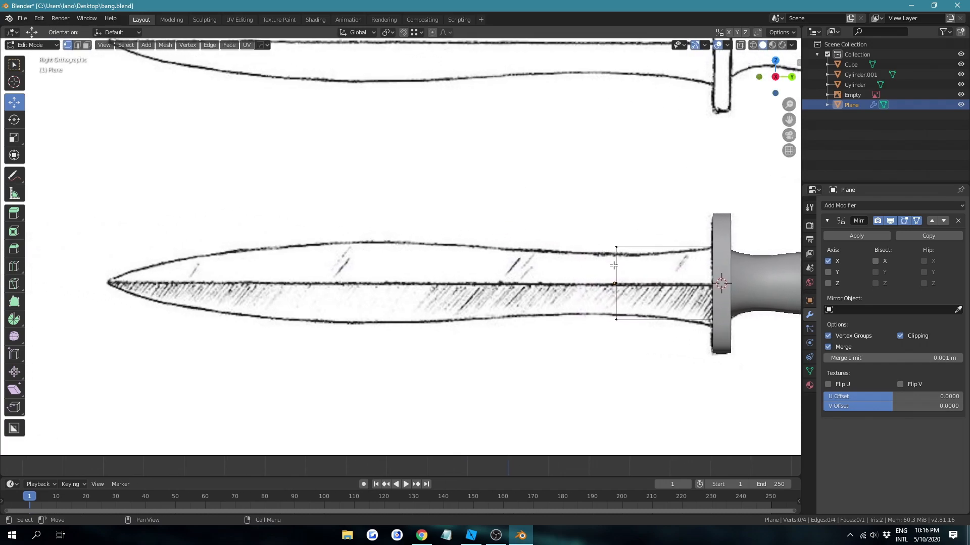
{"action": "left_click", "coordinate": [616, 247]}
{"action": "key", "text": "g"}
{"action": "key", "text": "z"}
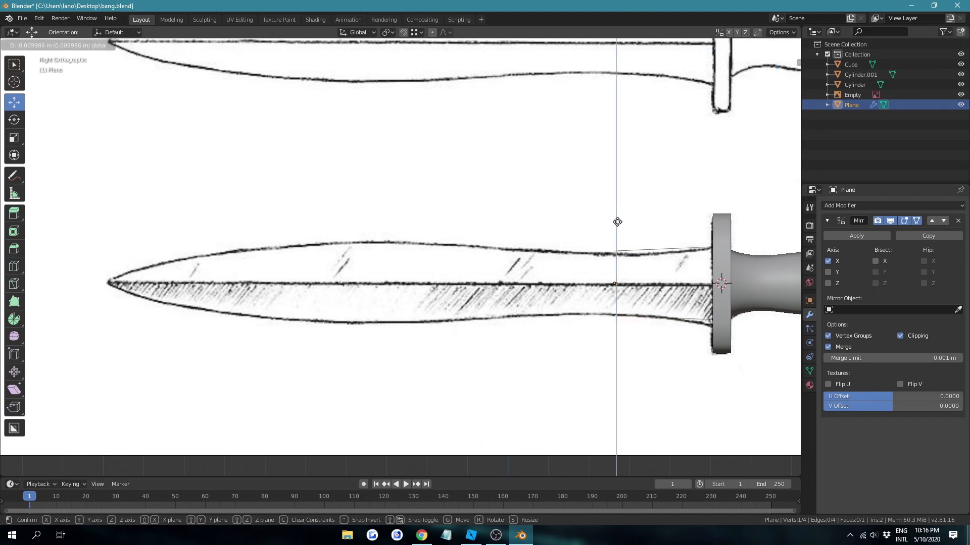
{"action": "left_click", "coordinate": [621, 222]}
Add a centred loop cut across the first blade section and lower its upper vertex by about 0.01 m along Z.
{"action": "key", "text": "ctrl+r"}
{"action": "left_click", "coordinate": [643, 272]}
{"action": "left_click", "coordinate": [643, 272]}
{"action": "left_click", "coordinate": [642, 189]}
{"action": "left_click", "coordinate": [671, 250]}
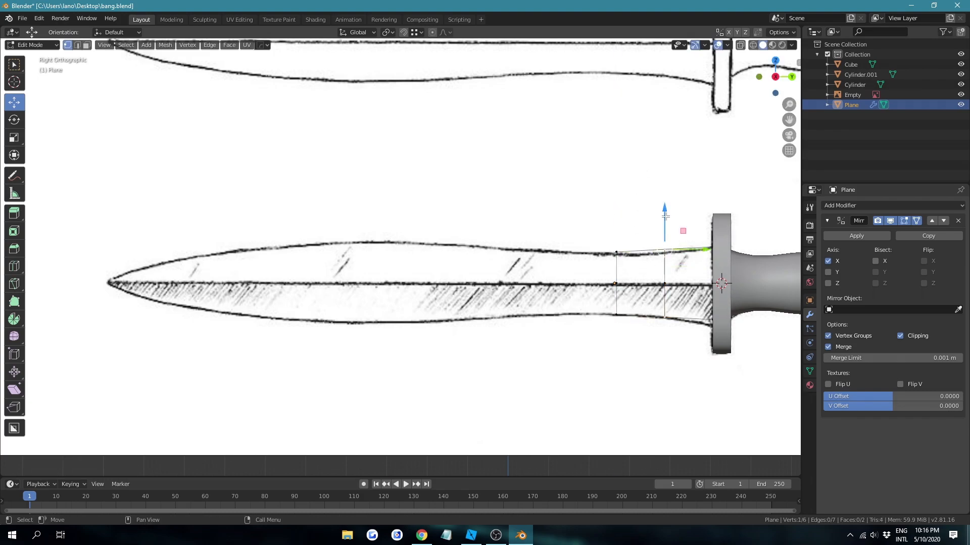
{"action": "key", "text": "g"}
{"action": "key", "text": "z"}
{"action": "left_click", "coordinate": [660, 220]}
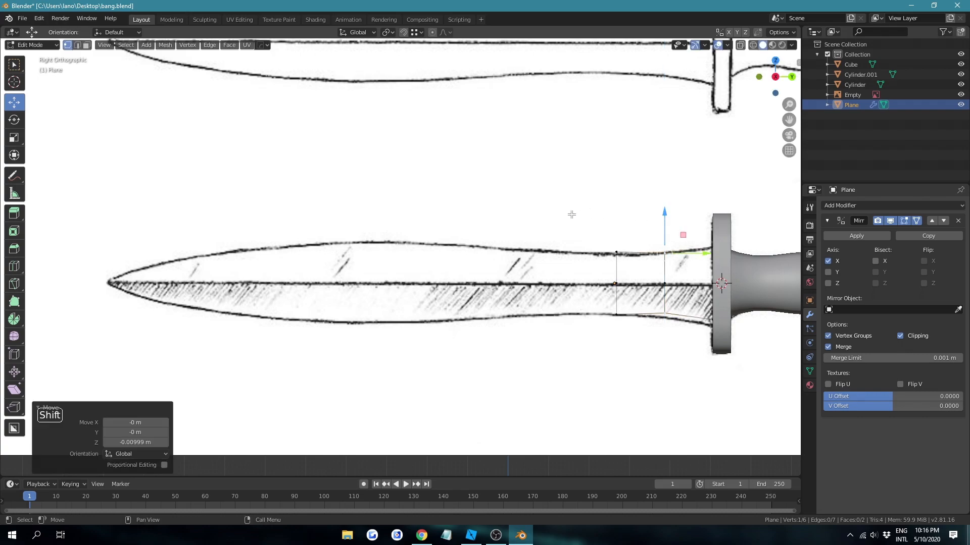
Lower the section's tip-side upper vertex by another 0.005 m or so along Z to match the drawing.
{"action": "left_click", "coordinate": [616, 251]}
{"action": "key", "text": "g"}
{"action": "key", "text": "z"}
{"action": "left_click", "coordinate": [617, 221]}
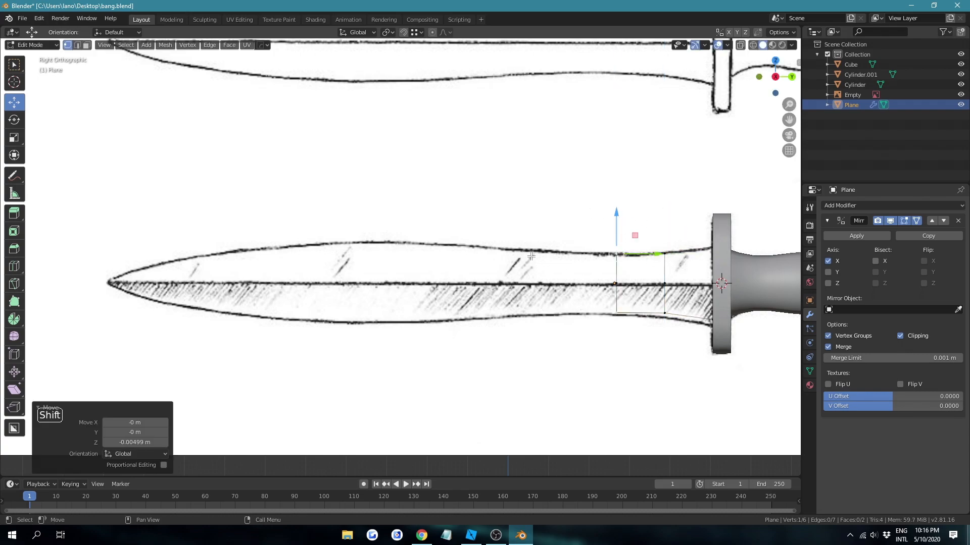
Extrude the blade's end edge along Y to roughly mid-blade and raise its upper vertex to the drawn outline.
{"action": "key", "text": "2"}
{"action": "key", "text": "e"}
{"action": "right_click", "coordinate": [476, 262]}
{"action": "left_click_drag", "start_coordinate": [648, 269], "coordinate": [520, 275]}
{"action": "key", "text": "1"}
{"action": "left_click", "coordinate": [487, 254]}
{"action": "left_click_drag", "start_coordinate": [483, 224], "coordinate": [480, 219]}
Extrude the mid-blade end edge along Y to the blade's widest part and raise its upper vertex onto the outline.
{"action": "key", "text": "2"}
{"action": "left_click", "coordinate": [482, 261]}
{"action": "key", "text": "e"}
{"action": "right_click", "coordinate": [410, 266]}
{"action": "left_click_drag", "start_coordinate": [525, 266], "coordinate": [390, 253]}
{"action": "key", "text": "1"}
{"action": "left_click", "coordinate": [352, 244]}
{"action": "left_click_drag", "start_coordinate": [352, 225], "coordinate": [349, 214]}
{"action": "left_click", "coordinate": [429, 189]}
Add a centred loop cut across the widest-part section and raise its upper vertex to the drawn outline.
{"action": "key", "text": "ctrl+r"}
{"action": "left_click", "coordinate": [425, 236]}
{"action": "right_click", "coordinate": [426, 236]}
{"action": "left_click", "coordinate": [497, 167]}
{"action": "left_click", "coordinate": [422, 242]}
{"action": "left_click_drag", "start_coordinate": [420, 221], "coordinate": [420, 218]}
{"action": "left_click", "coordinate": [392, 210]}
Extrude the widest-part end edge along Y about halfway to the tip and lower its upper vertex onto the outline.
{"action": "middle_click_drag", "start_coordinate": [328, 249], "coordinate": [450, 245], "text": "shift"}
{"action": "key", "text": "2"}
{"action": "left_click", "coordinate": [459, 256]}
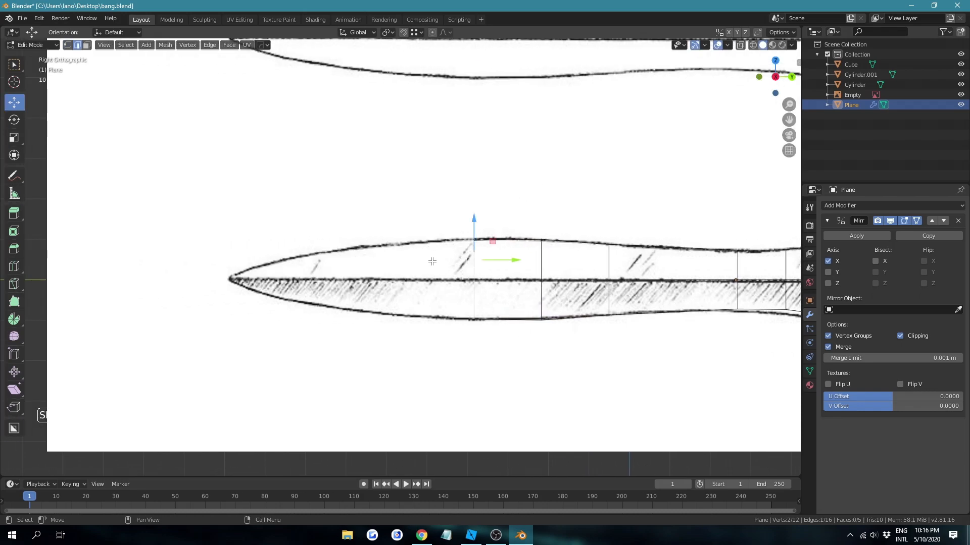
{"action": "middle_click_drag", "start_coordinate": [558, 298], "coordinate": [389, 248], "text": "shift"}
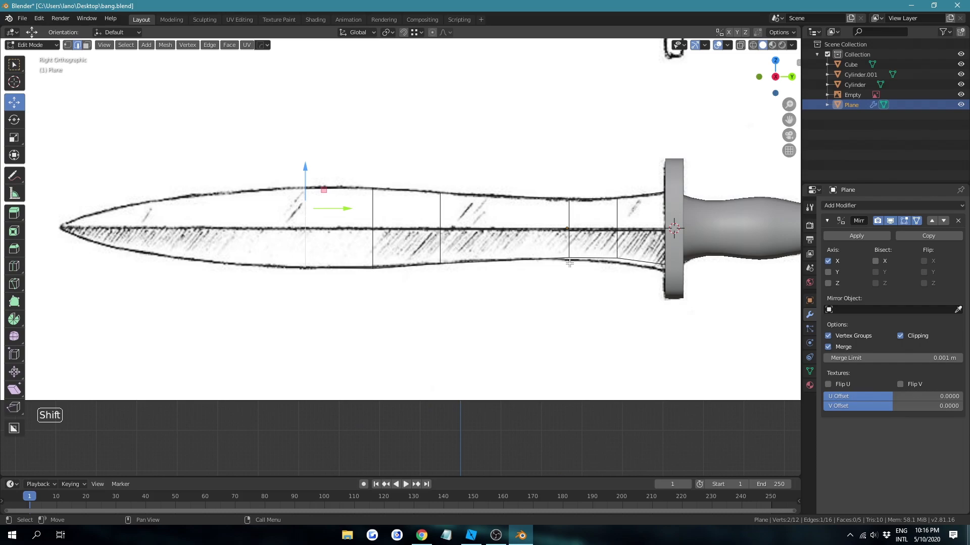
{"action": "middle_click_drag", "start_coordinate": [289, 137], "coordinate": [357, 151], "text": "shift"}
{"action": "middle_click_drag", "start_coordinate": [422, 152], "coordinate": [441, 155], "text": "shift"}
{"action": "key", "text": "e"}
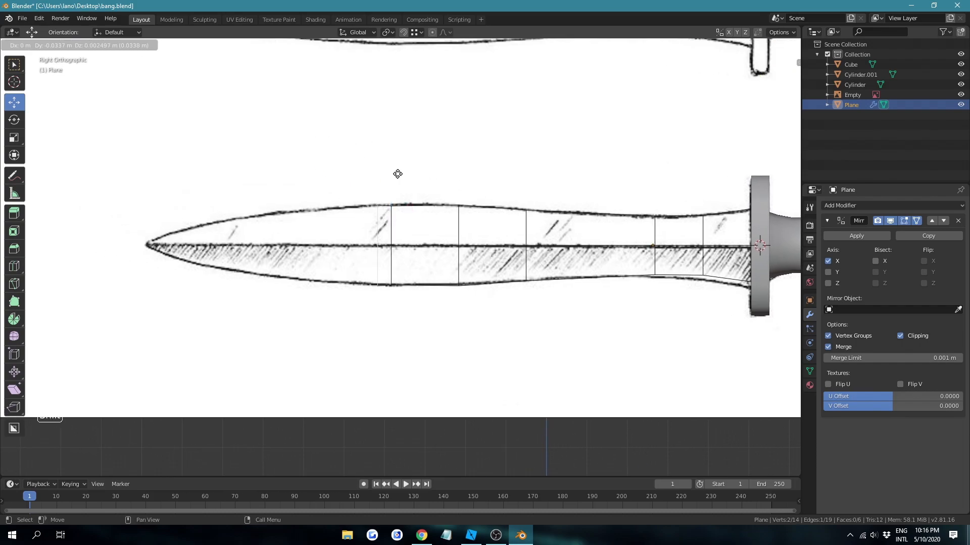
{"action": "right_click", "coordinate": [396, 182]}
{"action": "left_click_drag", "start_coordinate": [437, 225], "coordinate": [359, 223]}
{"action": "left_click", "coordinate": [366, 171]}
{"action": "key", "text": "1"}
{"action": "left_click", "coordinate": [313, 204]}
{"action": "left_click_drag", "start_coordinate": [310, 158], "coordinate": [306, 162]}
Extrude the end edge along Y close to the tip and move its upper vertex within the YZ plane onto the outline.
{"action": "middle_click_drag", "start_coordinate": [343, 155], "coordinate": [494, 154], "text": "shift"}
{"action": "key", "text": "2"}
{"action": "left_click", "coordinate": [456, 220]}
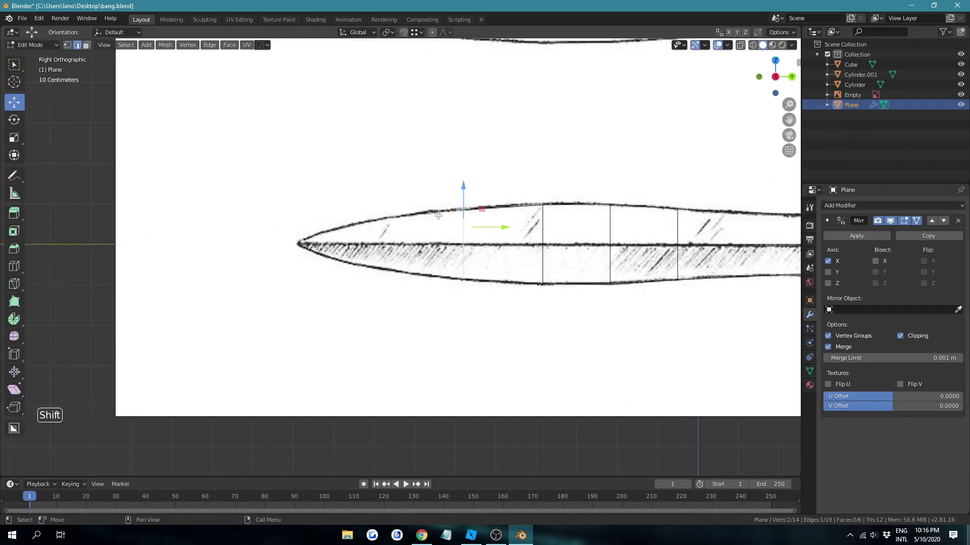
{"action": "key", "text": "e"}
{"action": "right_click", "coordinate": [341, 210]}
{"action": "left_click_drag", "start_coordinate": [504, 226], "coordinate": [337, 215]}
{"action": "key", "text": "1"}
{"action": "left_click", "coordinate": [314, 186]}
{"action": "key", "text": "g"}
{"action": "key", "text": "shift+x"}
{"action": "left_click", "coordinate": [459, 147]}
Add a centred loop cut across the section nearest the tip and move its upper vertex within the YZ plane onto the drawn outline.
{"action": "key", "text": "ctrl+r"}
{"action": "left_click", "coordinate": [396, 225]}
{"action": "right_click", "coordinate": [397, 226]}
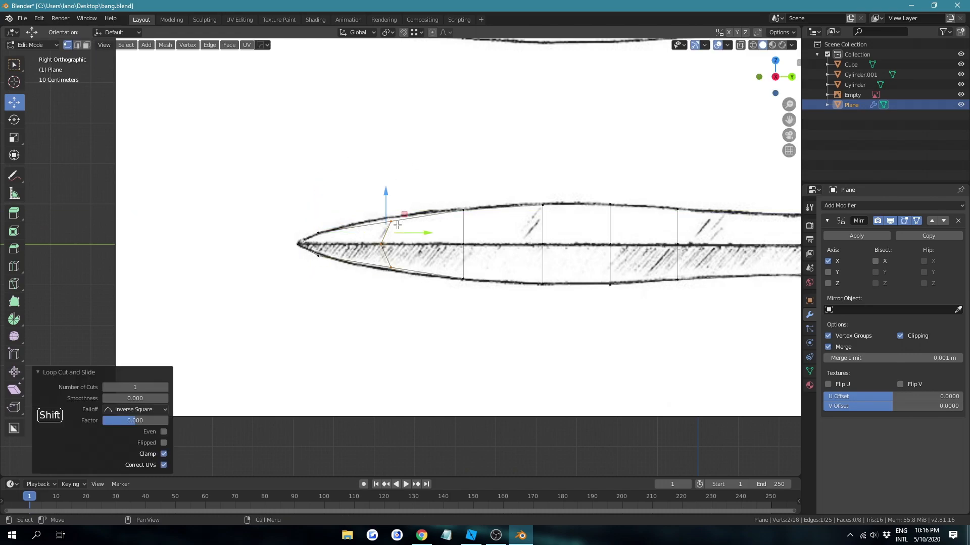
{"action": "left_click", "coordinate": [451, 168]}
{"action": "left_click", "coordinate": [391, 221]}
{"action": "key", "text": "g"}
{"action": "key", "text": "shift+x"}
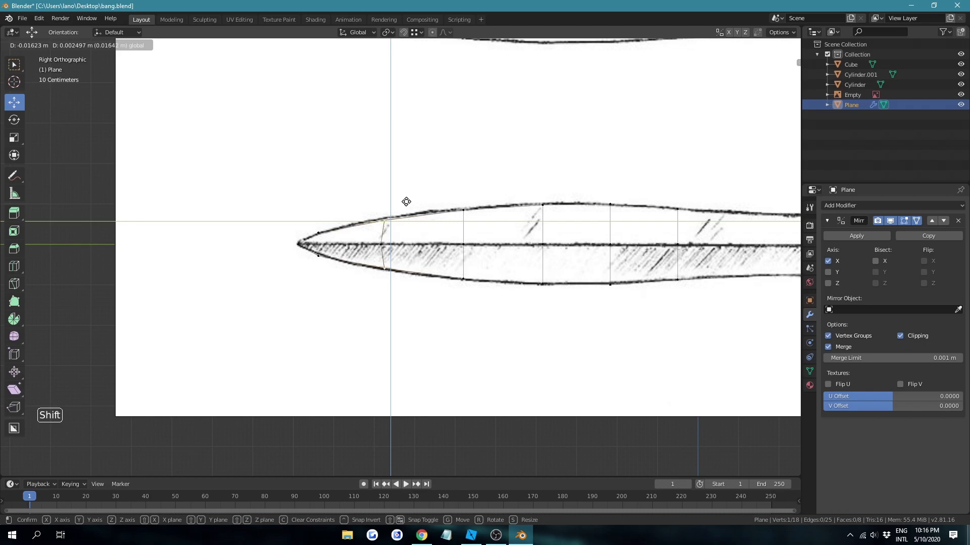
{"action": "left_click", "coordinate": [404, 201]}
{"action": "left_click_drag", "start_coordinate": [407, 219], "coordinate": [387, 241], "text": "shift"}
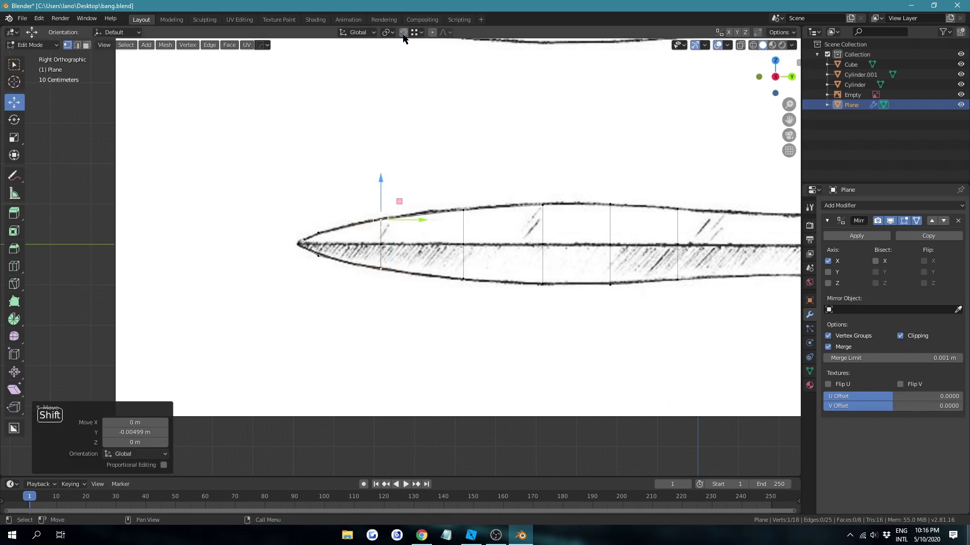
{"action": "left_click", "coordinate": [444, 136]}
{"action": "scroll", "coordinate": [336, 223], "scroll_direction": "down", "scroll_amount": 6}
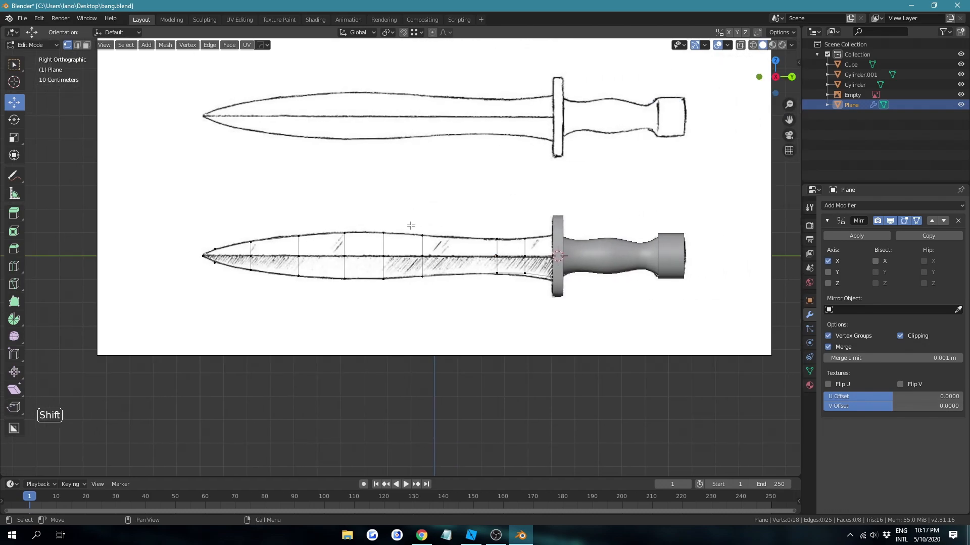
Leave edit mode on the blade and hide the reference drawing.
{"action": "key", "text": "Tab"}
{"action": "middle_click_drag", "start_coordinate": [386, 222], "coordinate": [613, 262]}
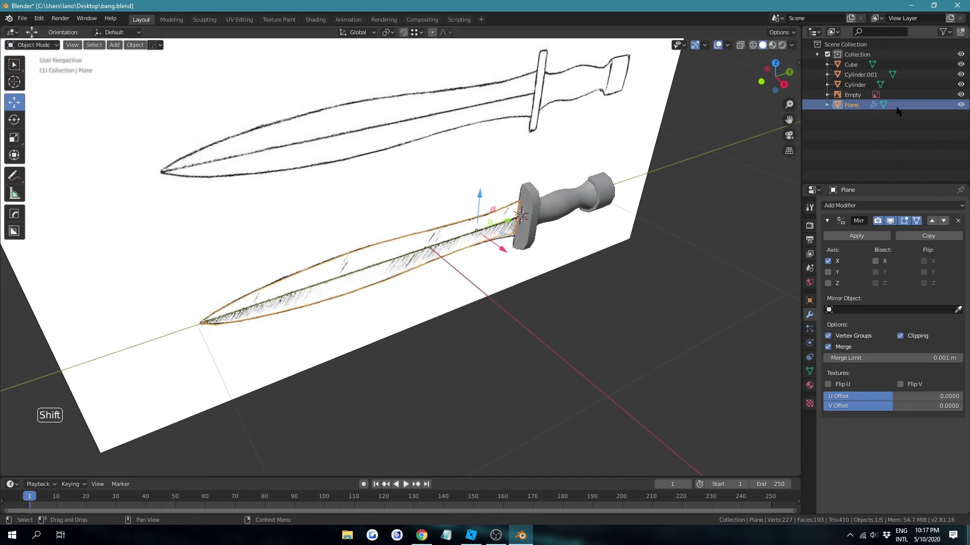
{"action": "left_click", "coordinate": [961, 95]}
{"action": "middle_click_drag", "start_coordinate": [514, 234], "coordinate": [515, 194]}
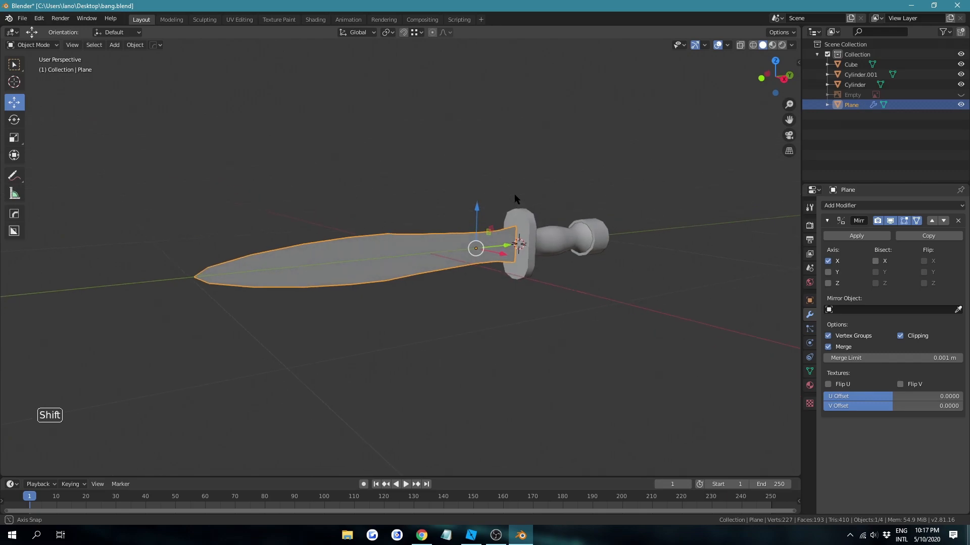
Try to merge all of the blade's vertices by distance.
{"action": "key", "text": "Tab"}
{"action": "key", "text": "a"}
{"action": "key", "text": "alt+m"}
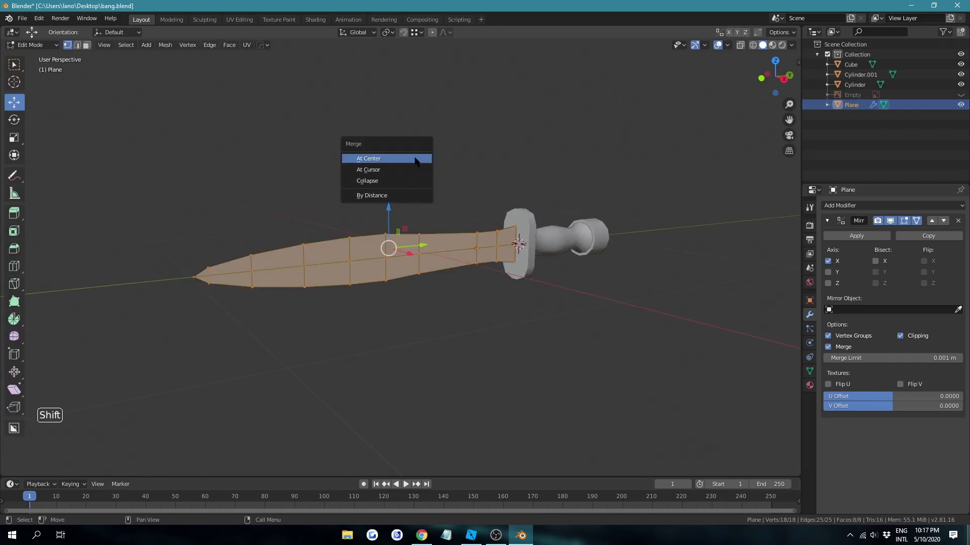
{"action": "left_click", "coordinate": [378, 194]}
{"action": "middle_click_drag", "start_coordinate": [382, 194], "coordinate": [417, 202]}
{"action": "left_click_drag", "start_coordinate": [455, 341], "coordinate": [459, 343]}
{"action": "key", "text": "ctrl+z"}
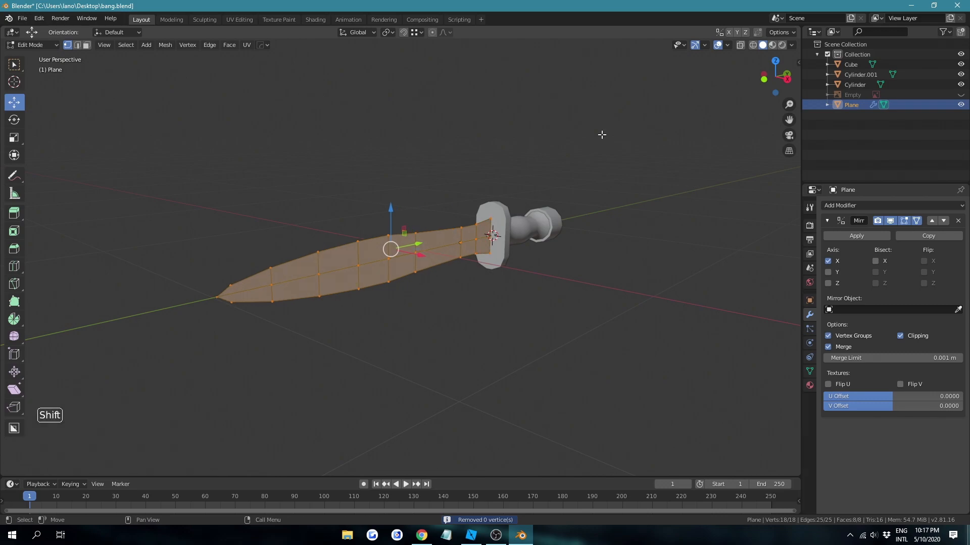
Add a Solidify modifier with a thickness of 0.75 m to the blade and apply it.
{"action": "key", "text": "Tab"}
{"action": "middle_click_drag", "start_coordinate": [602, 134], "coordinate": [650, 246]}
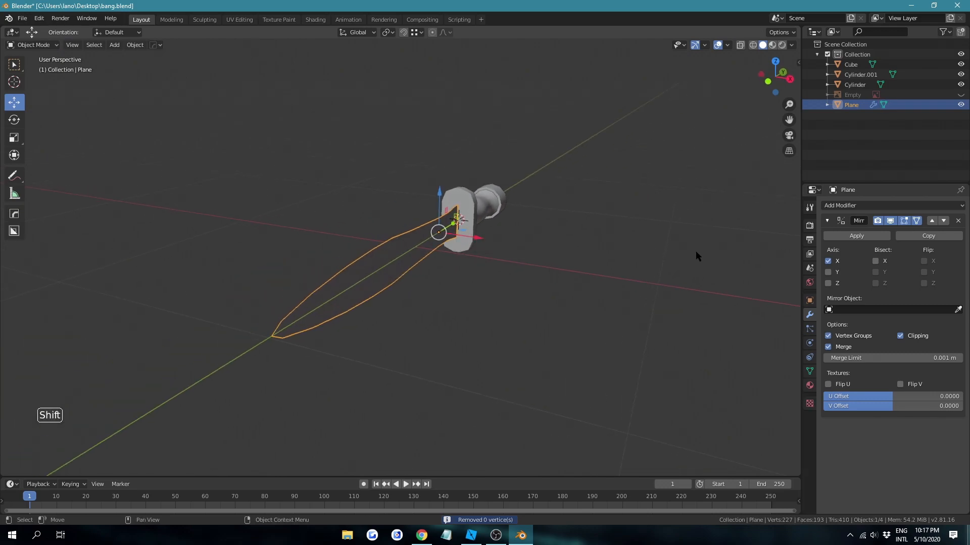
{"action": "left_click", "coordinate": [881, 206]}
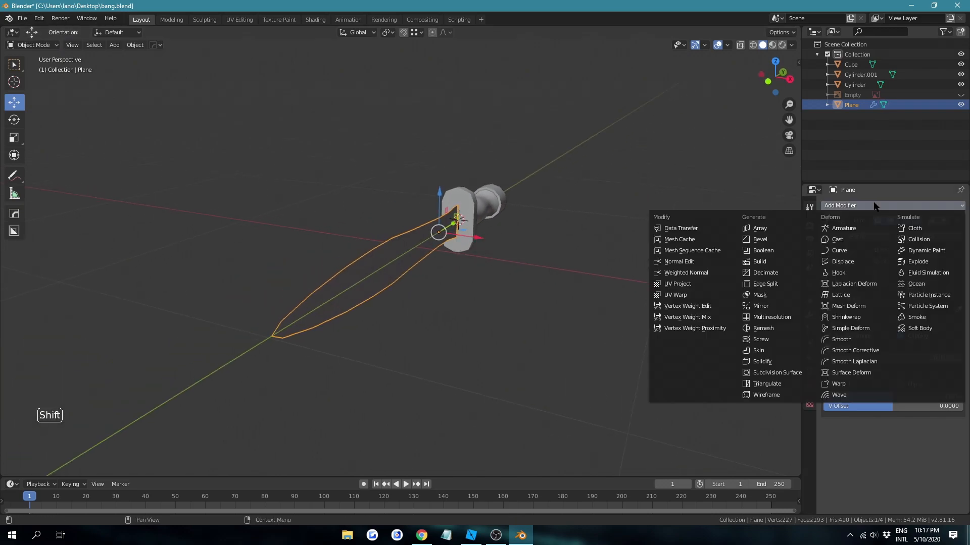
{"action": "left_click", "coordinate": [766, 362]}
{"action": "middle_click_drag", "start_coordinate": [640, 335], "coordinate": [687, 343], "text": "shift"}
{"action": "mouse_move", "coordinate": [857, 457]}
{"action": "left_mouse_down"}
{"action": "mouse_move", "coordinate": [904, 457]}
{"action": "mouse_move", "coordinate": [860, 457]}
{"action": "left_mouse_up"}
{"action": "middle_click_drag", "start_coordinate": [499, 280], "coordinate": [457, 283]}
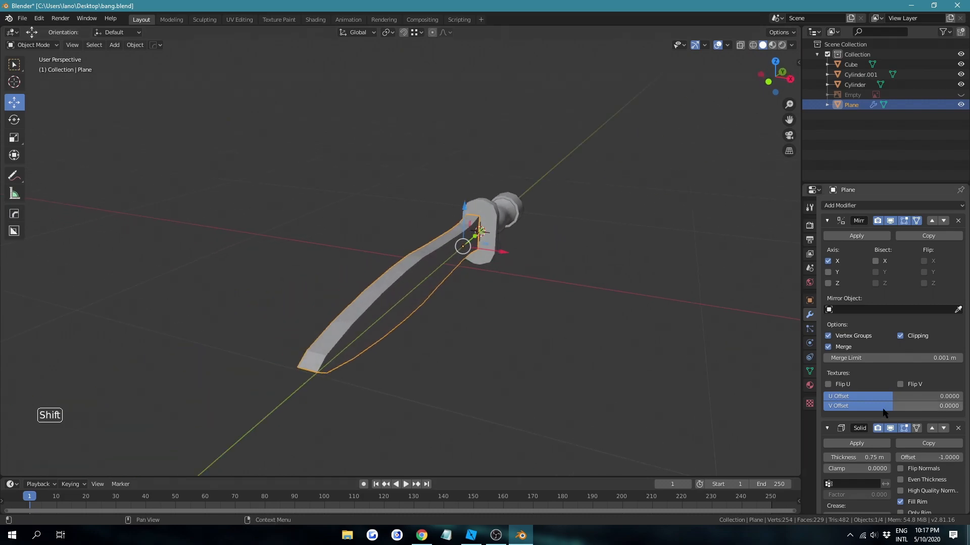
{"action": "left_click", "coordinate": [858, 443]}
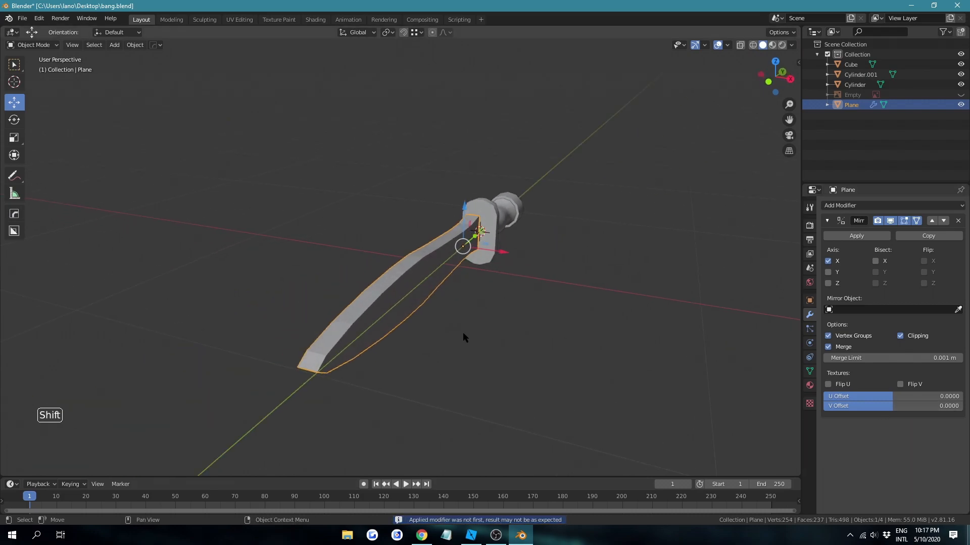
{"action": "middle_click_drag", "start_coordinate": [463, 298], "coordinate": [526, 299]}
Move the outer edge loop on the blade's -X side about 0.055 m along X toward the opposite edge to bevel the blade.
{"action": "key", "text": "Tab"}
{"action": "key", "text": "alt+a"}
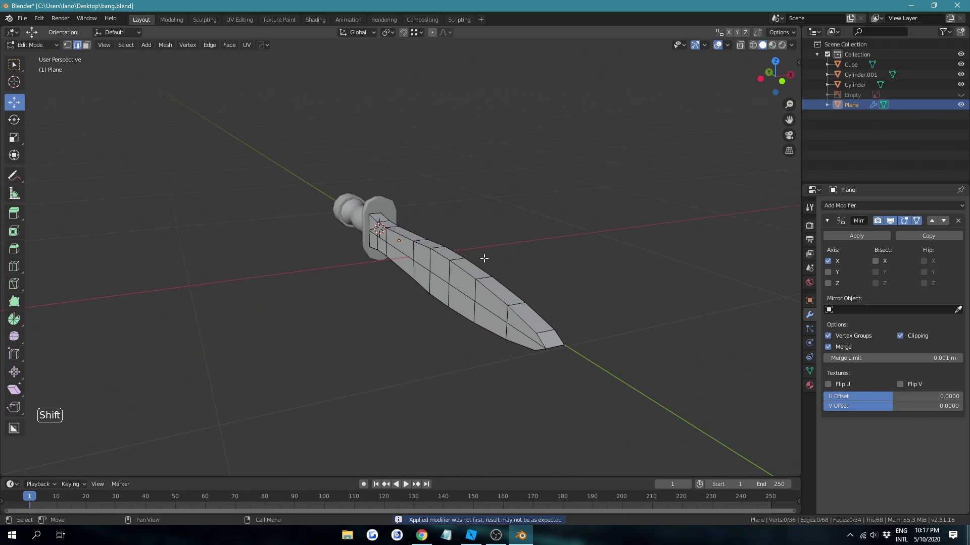
{"action": "left_click", "coordinate": [465, 275], "text": "alt"}
{"action": "middle_click_drag", "start_coordinate": [465, 275], "coordinate": [480, 269]}
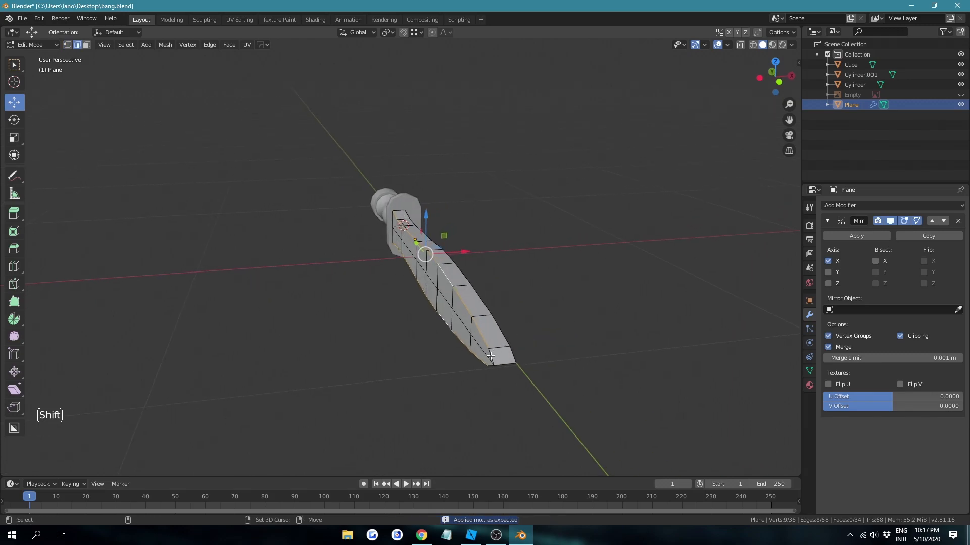
{"action": "left_click_drag", "start_coordinate": [466, 262], "coordinate": [466, 263]}
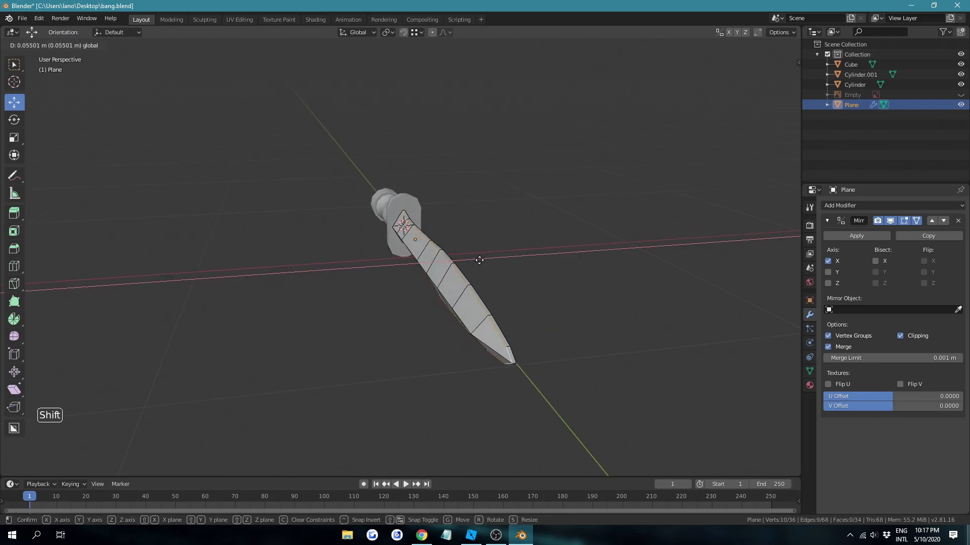
{"action": "left_click", "coordinate": [479, 260]}
Delete the row of flat faces on the blade's +X side, from tip to guard.
{"action": "middle_click_drag", "start_coordinate": [479, 260], "coordinate": [399, 282]}
{"action": "key", "text": "3"}
{"action": "left_click", "coordinate": [378, 284], "text": "shift"}
{"action": "left_click", "coordinate": [404, 275], "text": "shift"}
{"action": "middle_click_drag", "start_coordinate": [469, 258], "coordinate": [426, 272]}
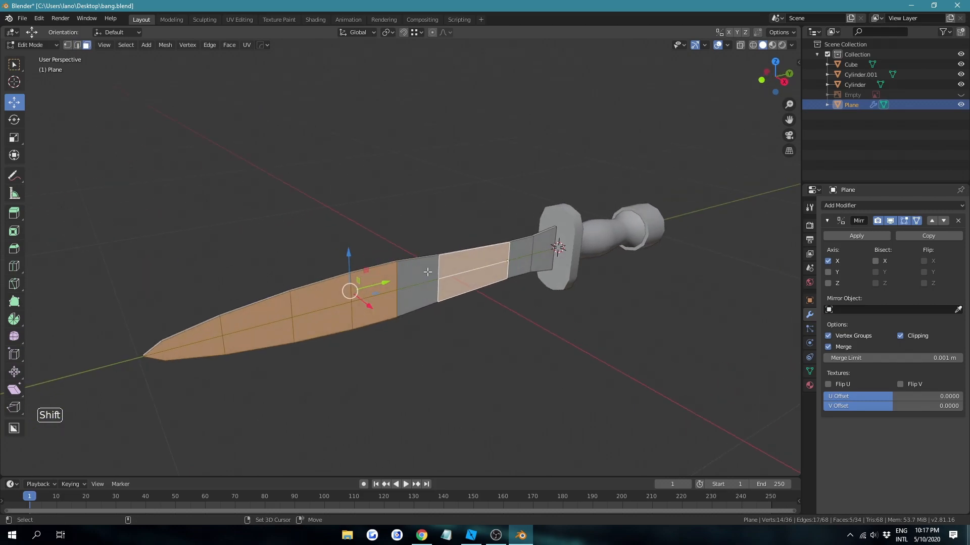
{"action": "left_click", "coordinate": [426, 273], "text": "shift"}
{"action": "left_click", "coordinate": [519, 257], "text": "shift"}
{"action": "left_click", "coordinate": [552, 249], "text": "shift"}
{"action": "key", "text": "x"}
{"action": "left_click", "coordinate": [698, 295]}
Delete the inner row of faces running along the blade's centre line.
{"action": "middle_click_drag", "start_coordinate": [595, 281], "coordinate": [391, 289]}
{"action": "scroll", "coordinate": [391, 289], "scroll_direction": "up", "scroll_amount": 2}
{"action": "left_click", "coordinate": [189, 432]}
{"action": "left_click", "coordinate": [278, 375], "text": "shift"}
{"action": "left_click", "coordinate": [349, 336], "text": "shift"}
{"action": "left_click", "coordinate": [427, 291], "text": "shift"}
{"action": "left_click", "coordinate": [456, 277], "text": "shift"}
{"action": "left_click", "coordinate": [485, 259], "text": "shift"}
{"action": "left_click", "coordinate": [511, 247], "text": "shift"}
{"action": "key", "text": "x"}
{"action": "left_click", "coordinate": [632, 273]}
Move the three ridge vertices nearest the guard inward along X to thin the base of the blade.
{"action": "middle_click_drag", "start_coordinate": [632, 273], "coordinate": [423, 258]}
{"action": "scroll", "coordinate": [611, 274], "scroll_direction": "up", "scroll_amount": 2}
{"action": "key", "text": "Tab"}
{"action": "key", "text": "Tab"}
{"action": "key", "text": "KP_Decimal"}
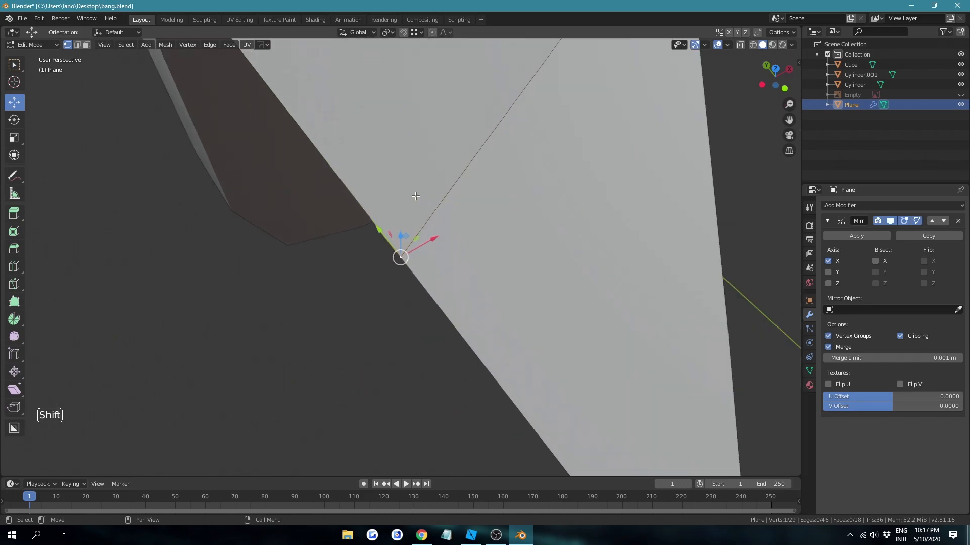
{"action": "scroll", "coordinate": [359, 204], "scroll_direction": "down", "scroll_amount": 8}
{"action": "left_click", "coordinate": [359, 204], "text": "shift"}
{"action": "middle_click_drag", "start_coordinate": [359, 204], "coordinate": [349, 234]}
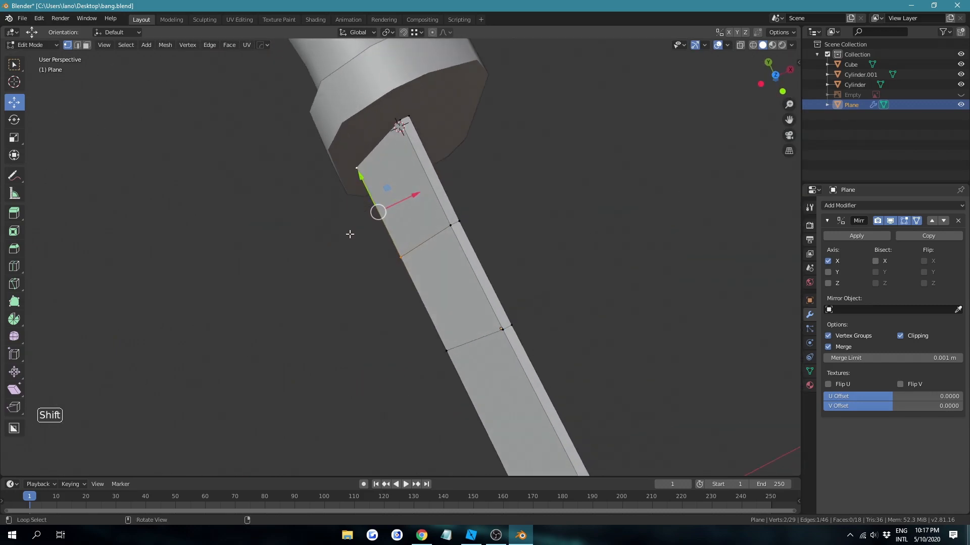
{"action": "left_click_drag", "start_coordinate": [395, 203], "coordinate": [438, 188]}
{"action": "left_click", "coordinate": [446, 350]}
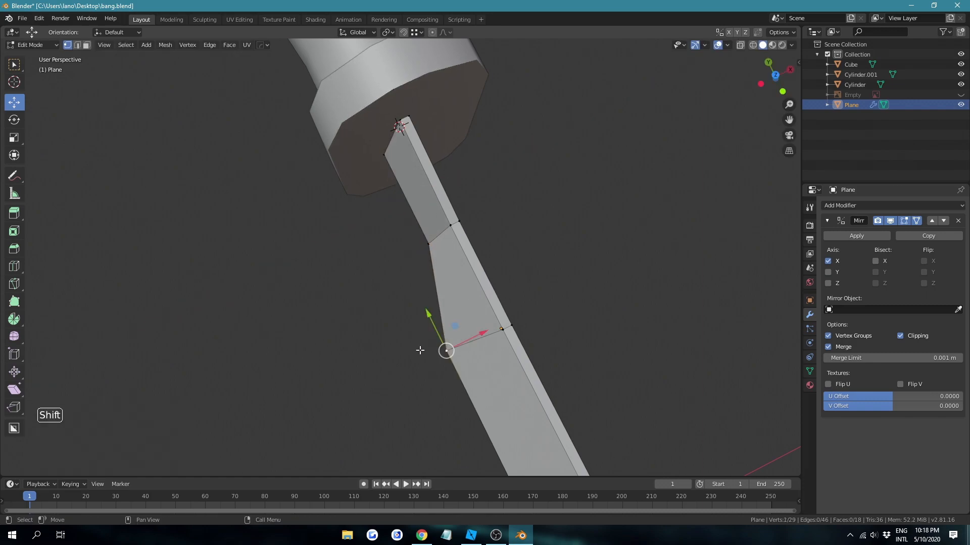
{"action": "left_click_drag", "start_coordinate": [476, 340], "coordinate": [497, 332]}
Move the next ridge vertices toward the tip inward along X by smaller amounts so the ridge blends smoothly.
{"action": "middle_click_drag", "start_coordinate": [495, 334], "coordinate": [451, 187], "text": "shift"}
{"action": "scroll", "coordinate": [451, 187], "scroll_direction": "down", "scroll_amount": 2}
{"action": "middle_click_drag", "start_coordinate": [472, 365], "coordinate": [420, 335], "text": "shift"}
{"action": "left_click", "coordinate": [453, 288]}
{"action": "left_click_drag", "start_coordinate": [432, 327], "coordinate": [438, 327]}
{"action": "middle_click_drag", "start_coordinate": [454, 410], "coordinate": [433, 271], "text": "shift"}
{"action": "left_click", "coordinate": [435, 304]}
{"action": "left_click_drag", "start_coordinate": [469, 300], "coordinate": [472, 298]}
{"action": "middle_click_drag", "start_coordinate": [535, 313], "coordinate": [499, 248], "text": "shift"}
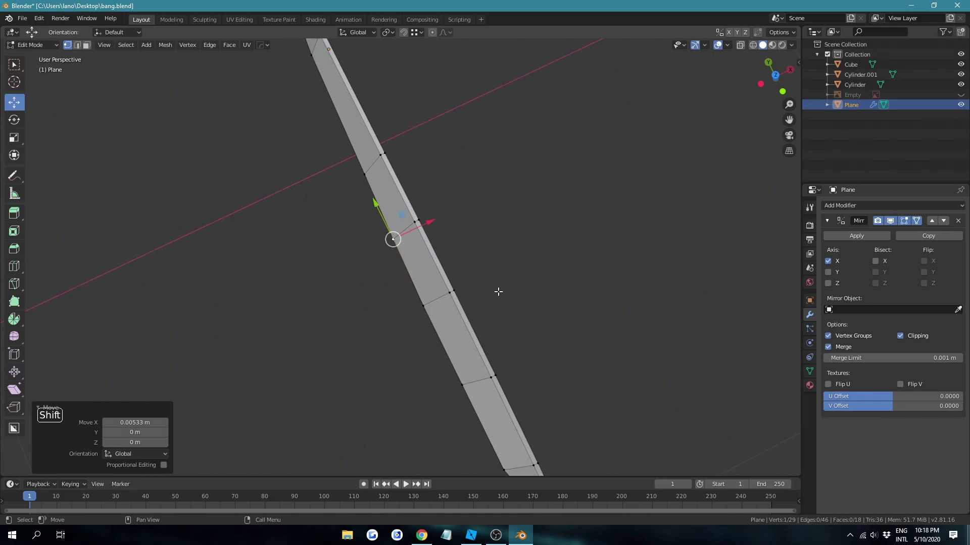
{"action": "scroll", "coordinate": [486, 357], "scroll_direction": "down", "scroll_amount": 1}
{"action": "middle_click_drag", "start_coordinate": [486, 367], "coordinate": [446, 261], "text": "shift"}
{"action": "left_click", "coordinate": [440, 329]}
{"action": "middle_click_drag", "start_coordinate": [480, 331], "coordinate": [461, 332]}
{"action": "left_click_drag", "start_coordinate": [459, 322], "coordinate": [462, 321]}
{"action": "left_click", "coordinate": [465, 313]}
{"action": "middle_click_drag", "start_coordinate": [465, 275], "coordinate": [439, 253]}
Enable the Z axis in the blade's Mirror modifier to create its other side.
{"action": "key", "text": "Tab"}
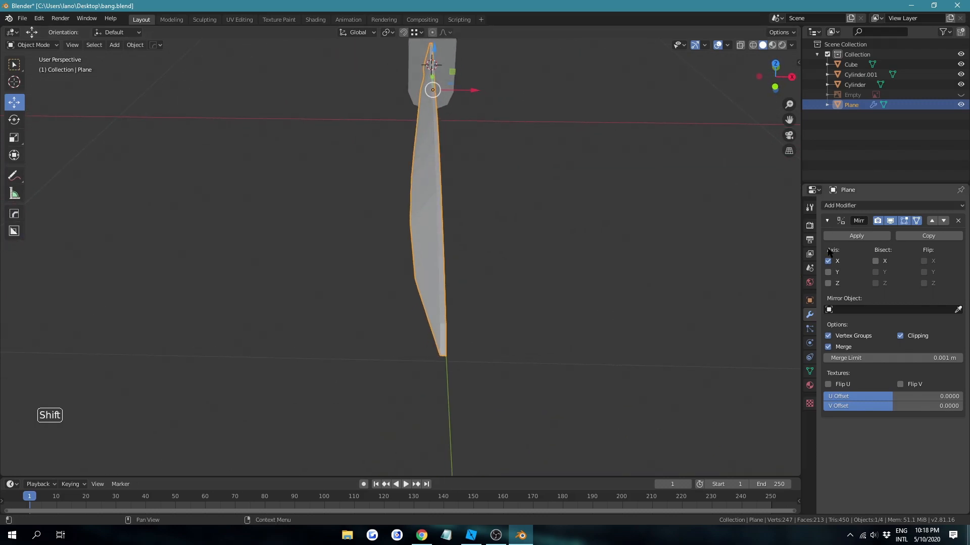
{"action": "left_click", "coordinate": [829, 284]}
{"action": "middle_click_drag", "start_coordinate": [551, 223], "coordinate": [505, 242]}
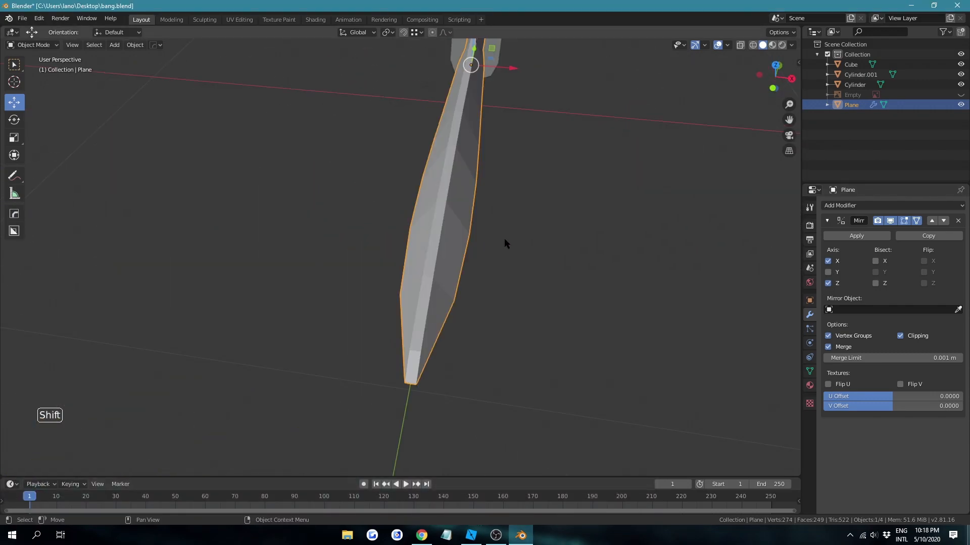
Move the edge loop beside the blade's cutting edge 0.00724 m along X toward the mid-plane.
{"action": "key", "text": "Tab"}
{"action": "key", "text": "2"}
{"action": "left_click", "coordinate": [424, 259], "text": "alt"}
{"action": "middle_click_drag", "start_coordinate": [423, 259], "coordinate": [444, 231]}
{"action": "left_click_drag", "start_coordinate": [476, 181], "coordinate": [480, 181]}
{"action": "middle_click_drag", "start_coordinate": [480, 181], "coordinate": [399, 236]}
{"action": "scroll", "coordinate": [454, 267], "scroll_direction": "down", "scroll_amount": 2}
{"action": "scroll", "coordinate": [430, 264], "scroll_direction": "up", "scroll_amount": 3}
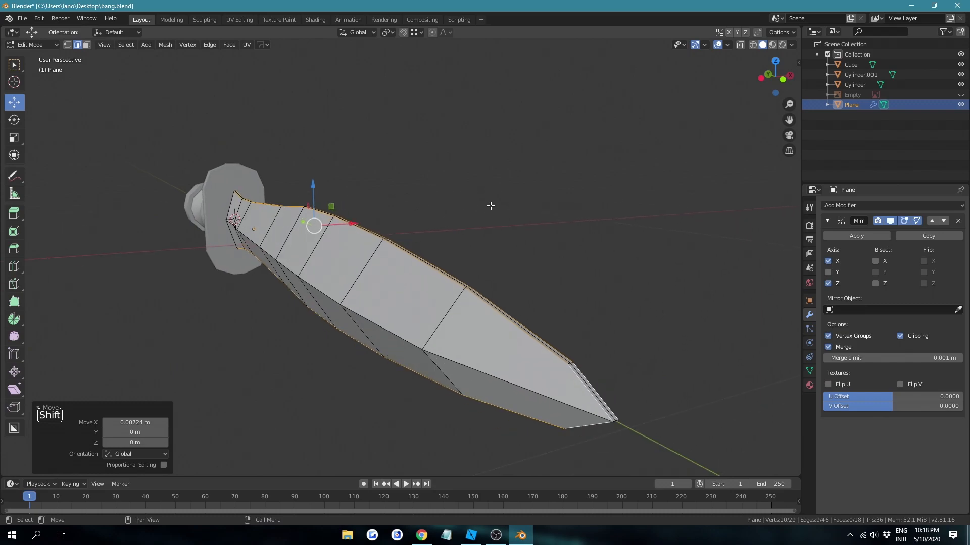
Edge-slide the loop beside the cutting edge inward across the blade's faces in two passes.
{"action": "key", "text": "g"}
{"action": "key", "text": "g"}
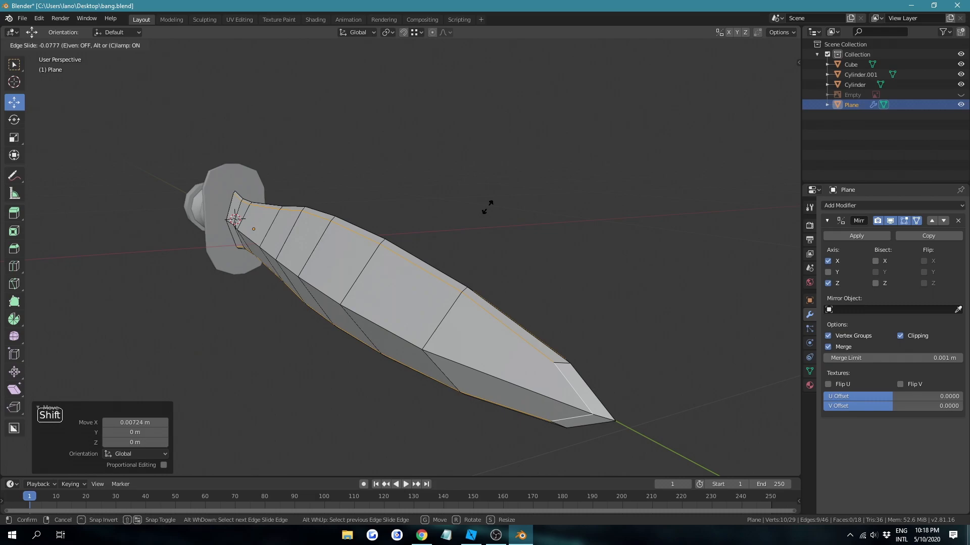
{"action": "left_click", "coordinate": [487, 207]}
{"action": "key", "text": "g"}
{"action": "key", "text": "g"}
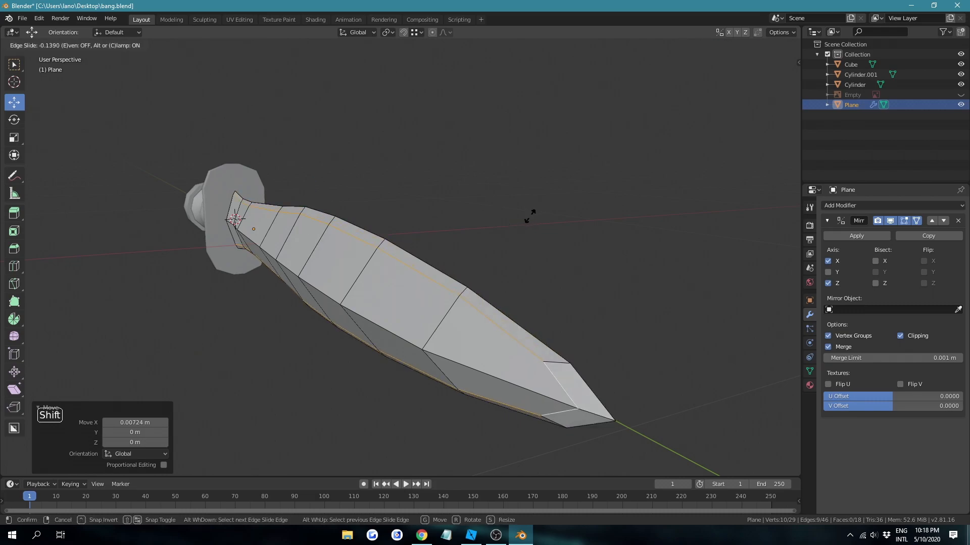
{"action": "left_click", "coordinate": [536, 219]}
Dissolve the edge loop beside the blade's cutting edge to leave a single sharp edge.
{"action": "mouse_move", "coordinate": [537, 218]}
{"action": "middle_mouse_down"}
{"action": "mouse_move", "coordinate": [506, 201]}
{"action": "mouse_move", "coordinate": [539, 208]}
{"action": "middle_mouse_up"}
{"action": "right_click", "coordinate": [539, 208]}
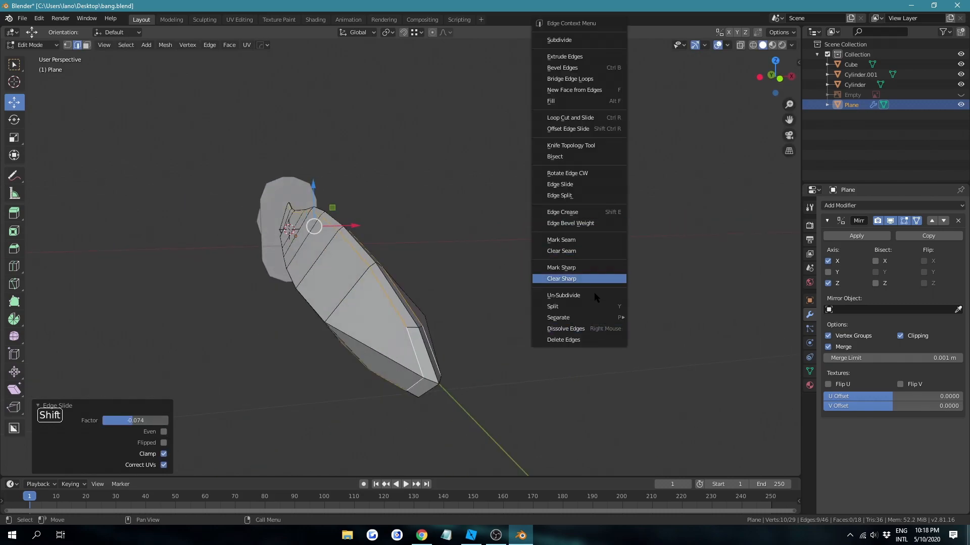
{"action": "left_click", "coordinate": [596, 325]}
{"action": "middle_click_drag", "start_coordinate": [554, 303], "coordinate": [387, 184]}
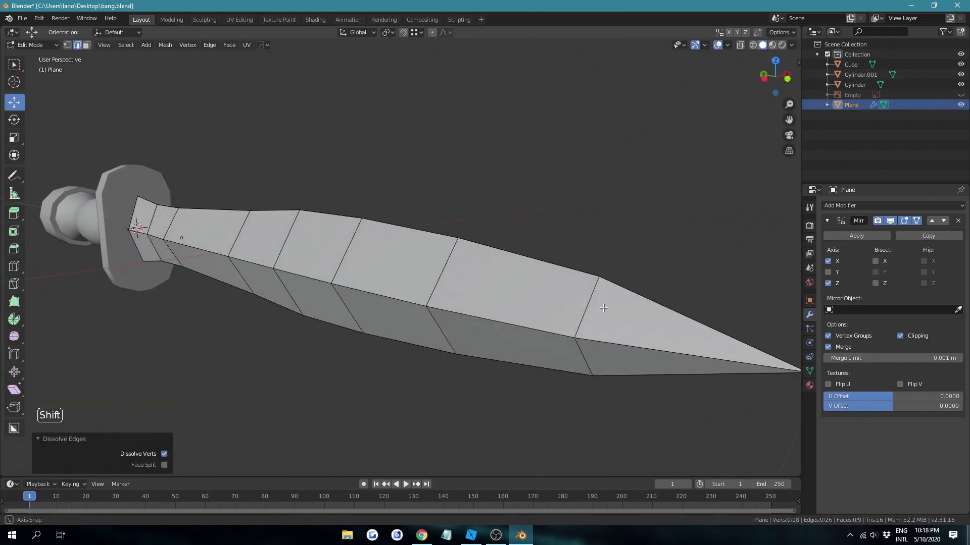
Shade the blade smooth in object mode and enable Auto Smooth for its normals.
{"action": "left_click", "coordinate": [587, 190], "text": "alt"}
{"action": "key", "text": "Tab"}
{"action": "left_click", "coordinate": [522, 209]}
{"action": "middle_click_drag", "start_coordinate": [522, 208], "coordinate": [437, 242]}
{"action": "left_click", "coordinate": [438, 243]}
{"action": "right_click", "coordinate": [436, 243]}
{"action": "left_click", "coordinate": [435, 237]}
{"action": "left_click", "coordinate": [810, 371]}
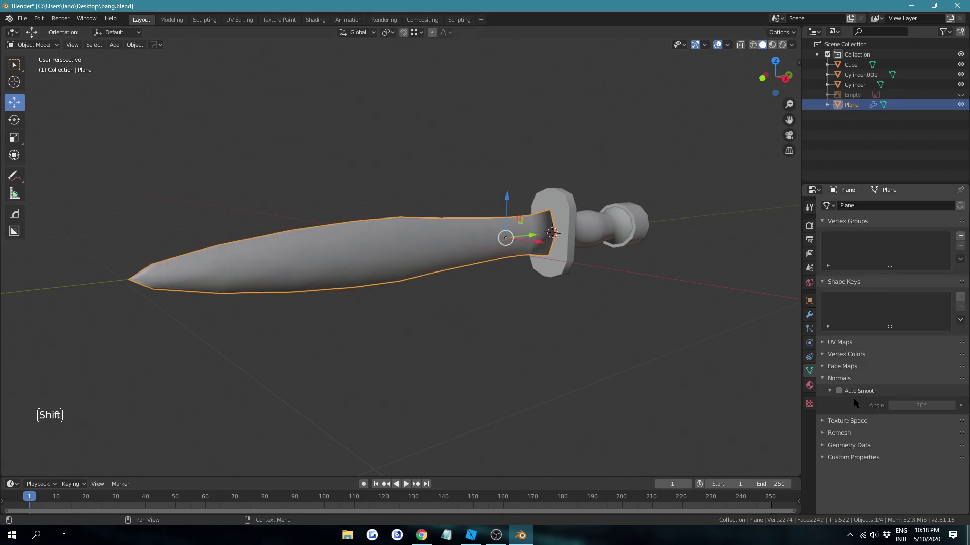
{"action": "left_click", "coordinate": [838, 391]}
{"action": "left_click", "coordinate": [666, 321]}
{"action": "middle_click_drag", "start_coordinate": [667, 320], "coordinate": [459, 320]}
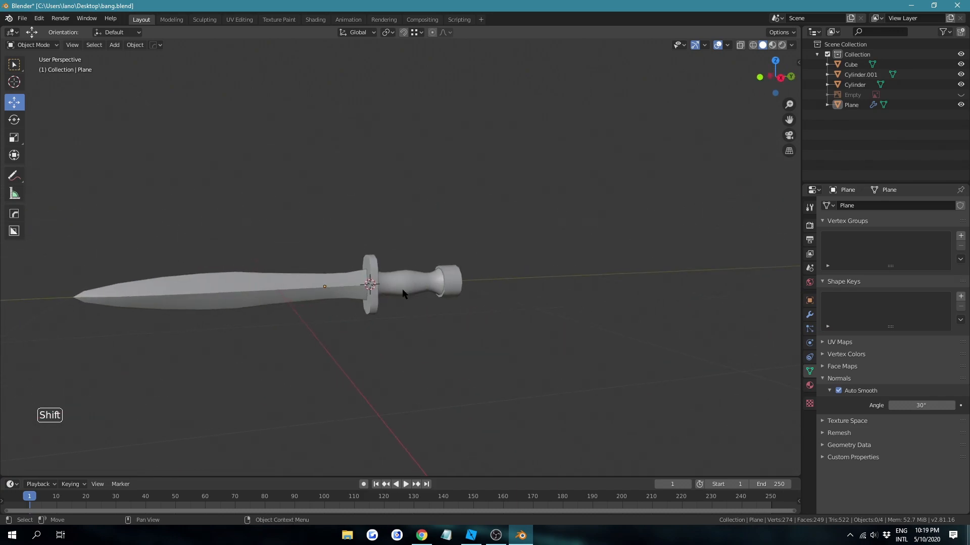
Examine the blade and the assembled sword close up from several angles.
{"action": "left_click", "coordinate": [333, 293]}
{"action": "key", "text": "KP_Decimal"}
{"action": "middle_click_drag", "start_coordinate": [337, 291], "coordinate": [262, 278]}
{"action": "left_click", "coordinate": [485, 134]}
{"action": "scroll", "coordinate": [493, 176], "scroll_direction": "up", "scroll_amount": 3}
{"action": "scroll", "coordinate": [500, 215], "scroll_direction": "down", "scroll_amount": 1}
{"action": "scroll", "coordinate": [423, 241], "scroll_direction": "down", "scroll_amount": 2}
{"action": "scroll", "coordinate": [419, 250], "scroll_direction": "up", "scroll_amount": 4}
Dissolve the extra edge loop around the outer end of the pommel.
{"action": "left_click", "coordinate": [477, 249]}
{"action": "left_click", "coordinate": [527, 244]}
{"action": "middle_click_drag", "start_coordinate": [527, 244], "coordinate": [498, 244]}
{"action": "key", "text": "Tab"}
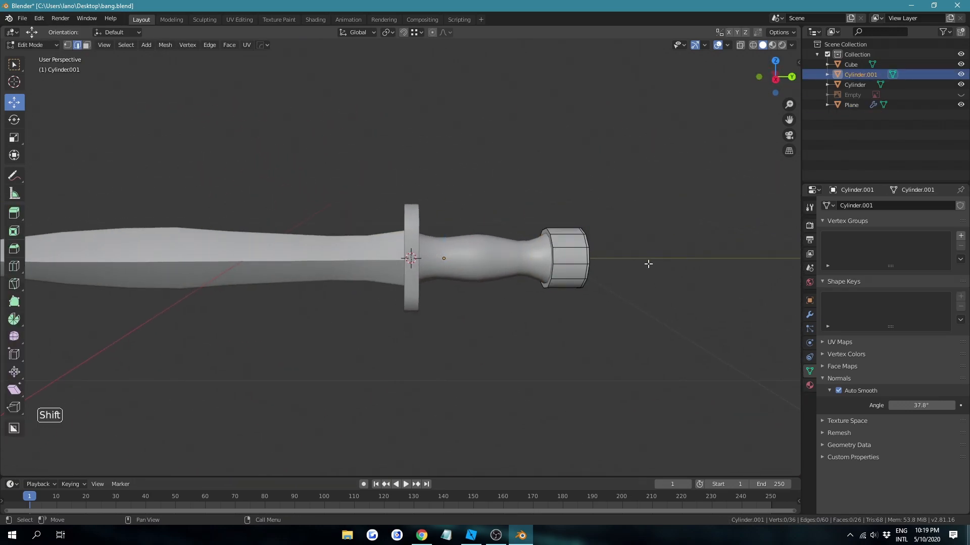
{"action": "middle_click_drag", "start_coordinate": [649, 264], "coordinate": [559, 272], "text": "shift"}
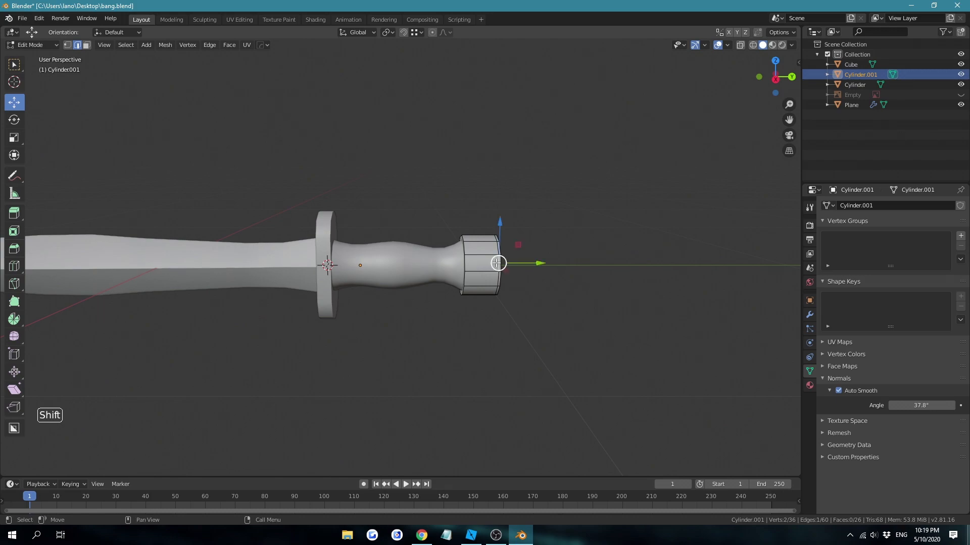
{"action": "key", "text": "KP_Decimal"}
{"action": "scroll", "coordinate": [498, 261], "scroll_direction": "down", "scroll_amount": 1}
{"action": "left_click", "coordinate": [555, 236]}
{"action": "left_click", "coordinate": [403, 255], "text": "alt"}
{"action": "right_click", "coordinate": [677, 279]}
{"action": "left_click", "coordinate": [677, 328]}
{"action": "scroll", "coordinate": [455, 331], "scroll_direction": "down", "scroll_amount": 3}
{"action": "middle_click_drag", "start_coordinate": [455, 331], "coordinate": [407, 332]}
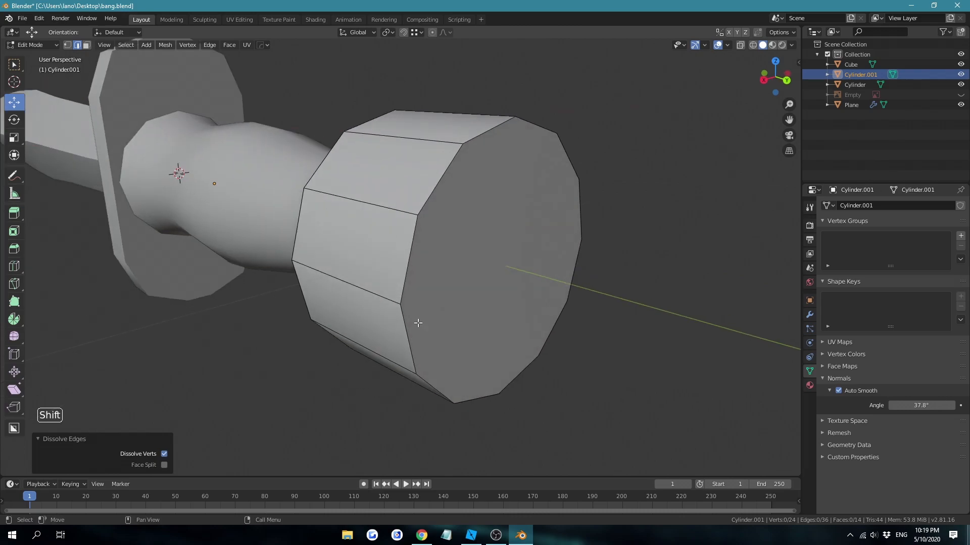
Move the pommel's end face along Y toward the grip to shorten the pommel.
{"action": "key", "text": "3"}
{"action": "left_click", "coordinate": [501, 297]}
{"action": "left_click_drag", "start_coordinate": [536, 275], "coordinate": [473, 257]}
{"action": "middle_click_drag", "start_coordinate": [488, 281], "coordinate": [507, 326]}
{"action": "scroll", "coordinate": [534, 302], "scroll_direction": "down", "scroll_amount": 3}
{"action": "key", "text": "Tab"}
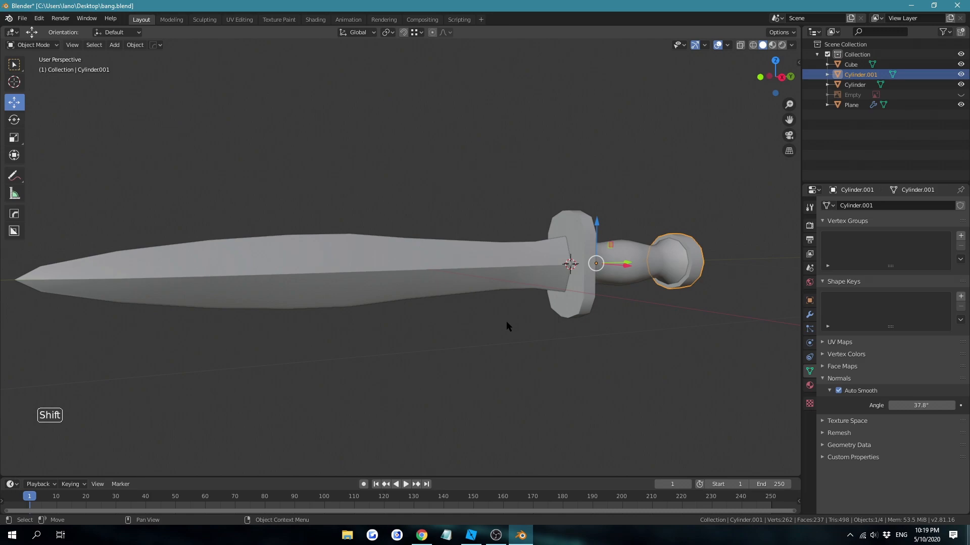
Select all parts of the sword and start a Wavefront (.obj) export.
{"action": "mouse_move", "coordinate": [531, 161]}
{"action": "middle_mouse_down"}
{"action": "mouse_move", "coordinate": [479, 158]}
{"action": "mouse_move", "coordinate": [523, 158]}
{"action": "middle_mouse_up"}
{"action": "left_click", "coordinate": [536, 129]}
{"action": "scroll", "coordinate": [538, 150], "scroll_direction": "down", "scroll_amount": 3}
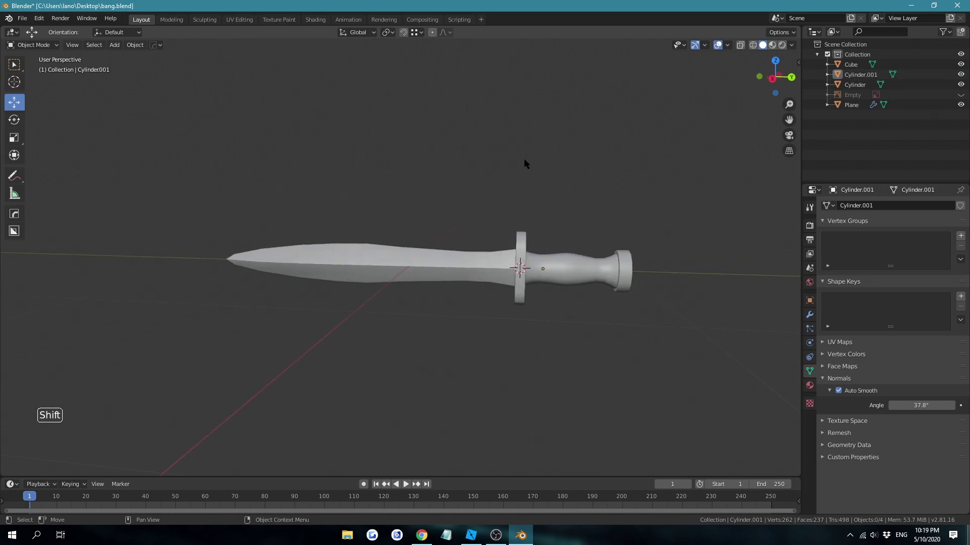
{"action": "key", "text": "a"}
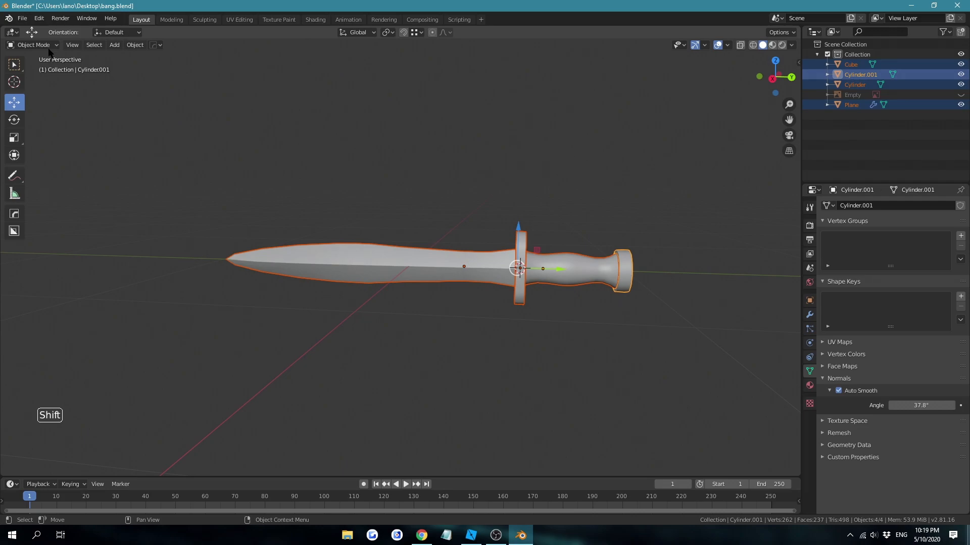
{"action": "left_click", "coordinate": [22, 18]}
{"action": "mouse_move", "coordinate": [56, 164]}
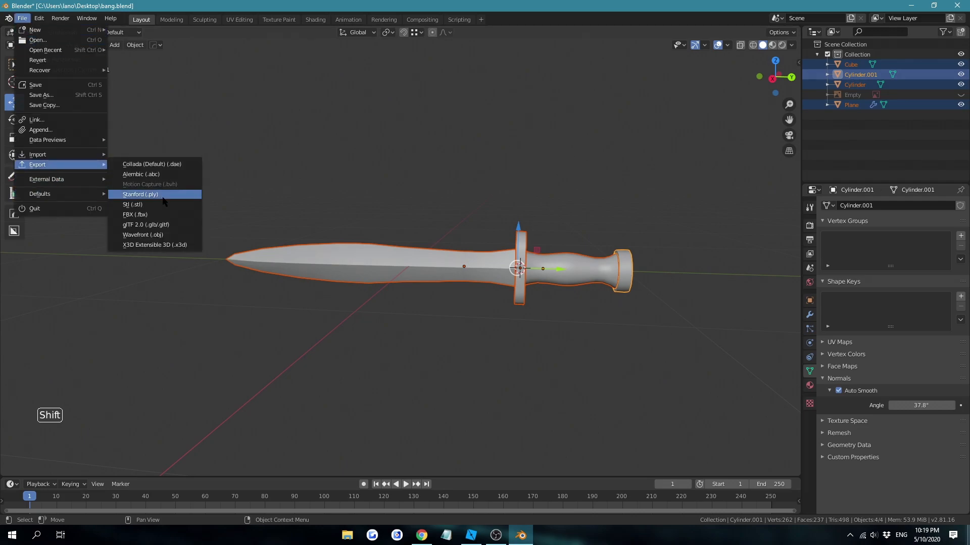
{"action": "left_click", "coordinate": [162, 235]}
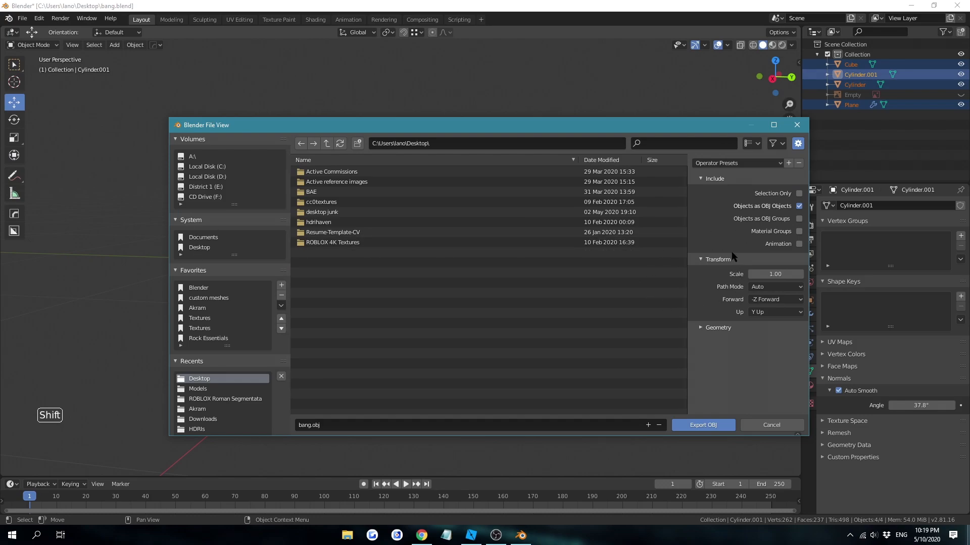
Load the saved export preset with Selection Only, OBJ groups and Z Forward, turn off Write Materials, and export bang.obj to the desktop.
{"action": "left_click", "coordinate": [753, 165]}
{"action": "left_click", "coordinate": [767, 190]}
{"action": "left_click", "coordinate": [731, 330]}
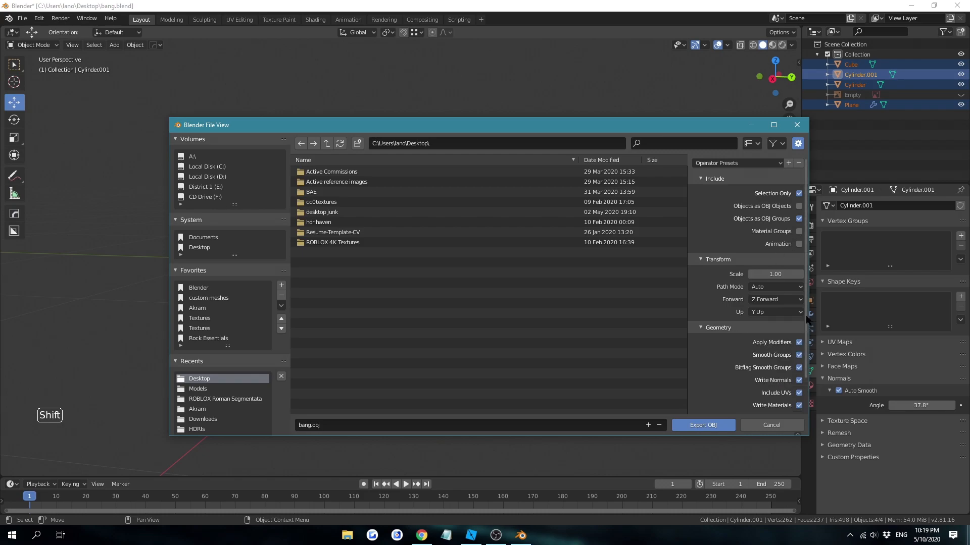
{"action": "scroll", "coordinate": [807, 319], "scroll_direction": "down", "scroll_amount": 3}
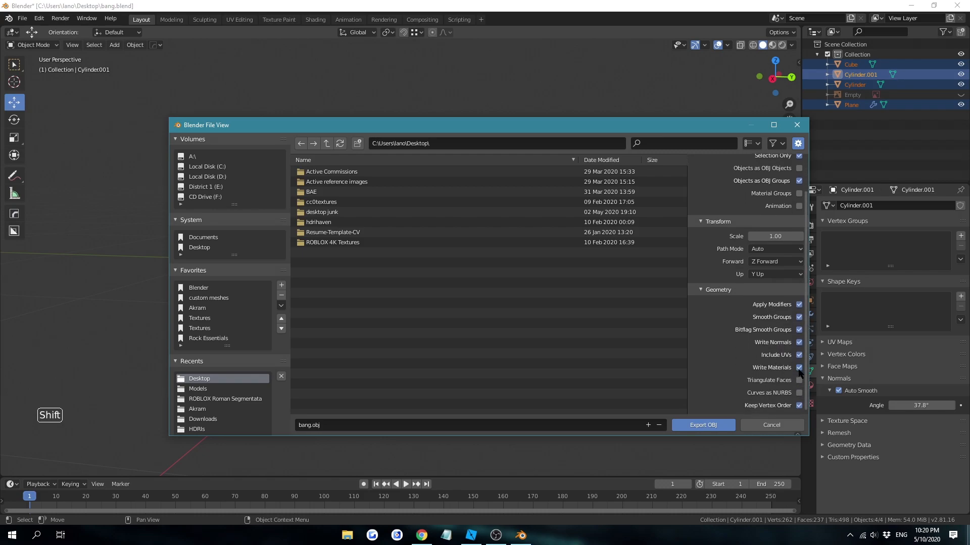
{"action": "left_click", "coordinate": [799, 368]}
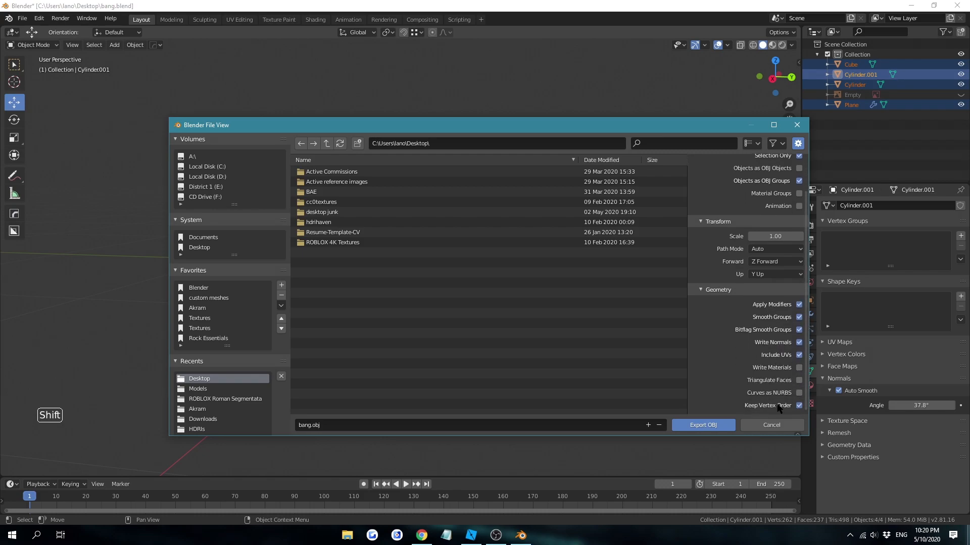
{"action": "left_click", "coordinate": [703, 425]}
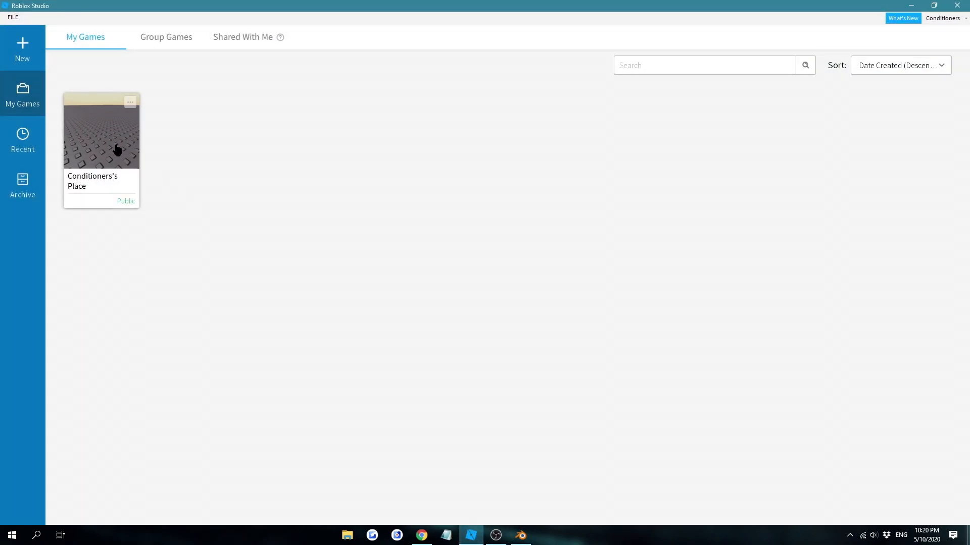
Switch to Roblox Studio, open the existing place and import bang.obj from the desktop as separate meshes, keeping rescaling and normal reversal enabled.
{"action": "left_click", "coordinate": [121, 145]}
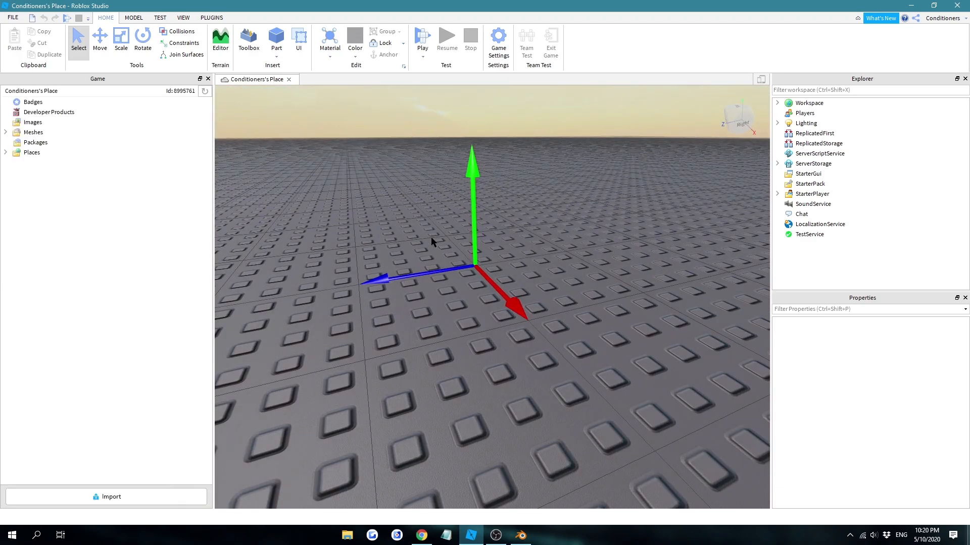
{"action": "left_click", "coordinate": [136, 497]}
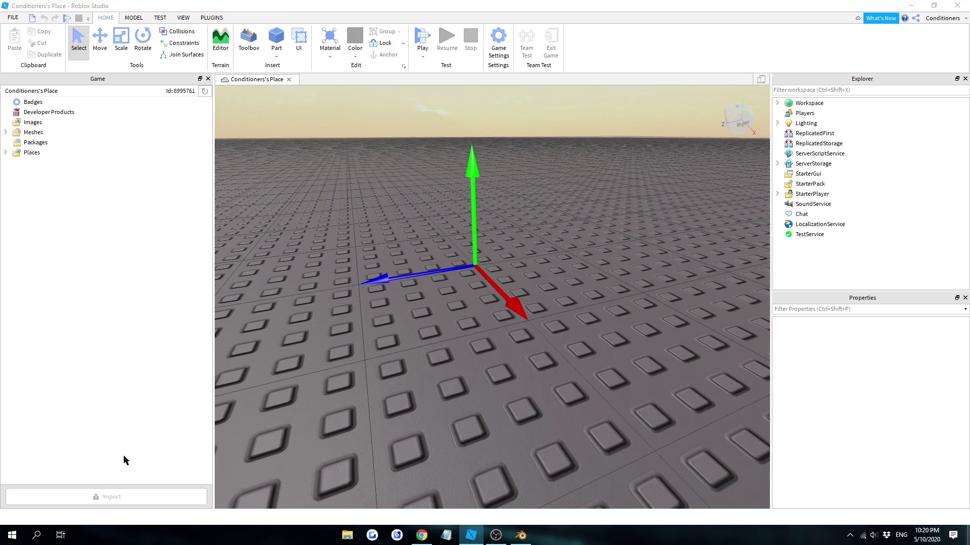
{"action": "left_click", "coordinate": [702, 96]}
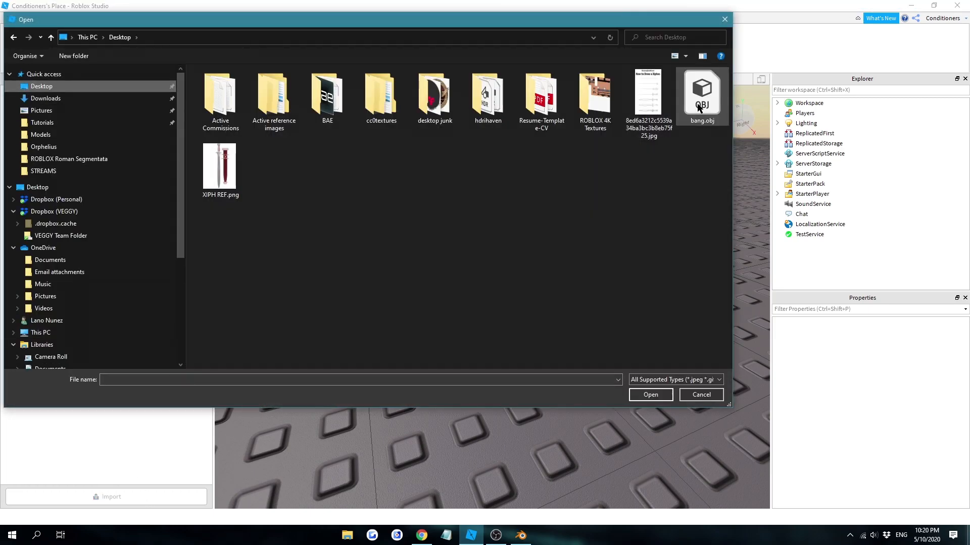
{"action": "left_click", "coordinate": [530, 274]}
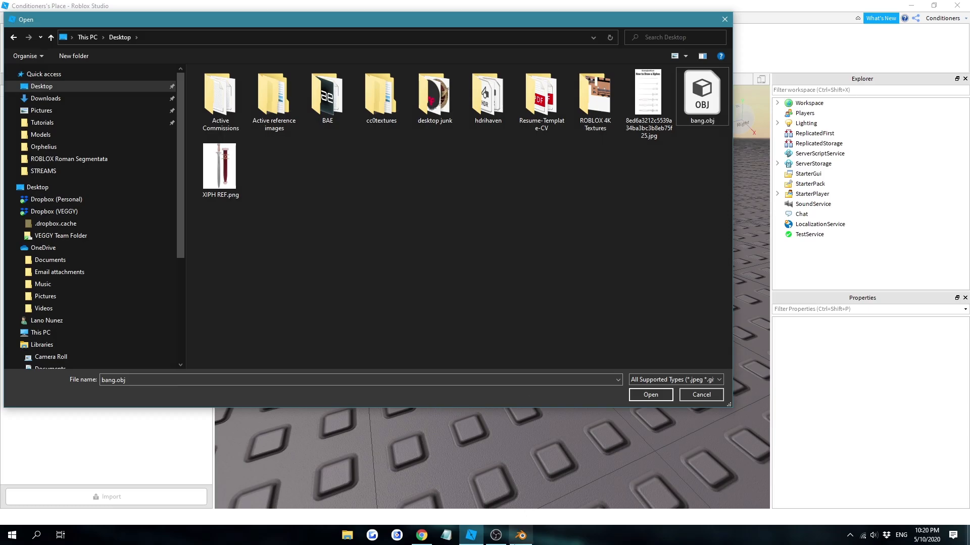
{"action": "left_click", "coordinate": [520, 535]}
{"action": "left_click", "coordinate": [513, 543]}
{"action": "left_click", "coordinate": [698, 118]}
{"action": "left_click", "coordinate": [660, 394]}
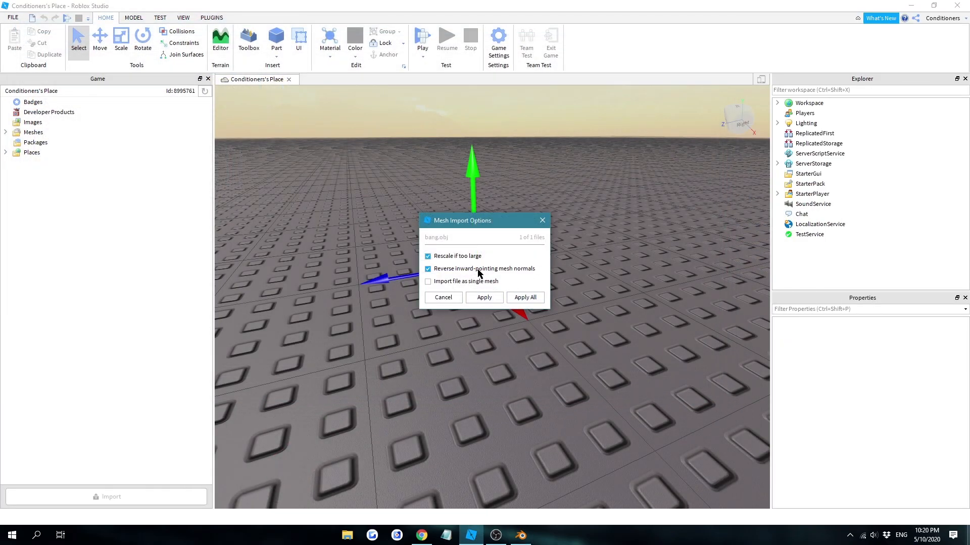
{"action": "left_click", "coordinate": [527, 298]}
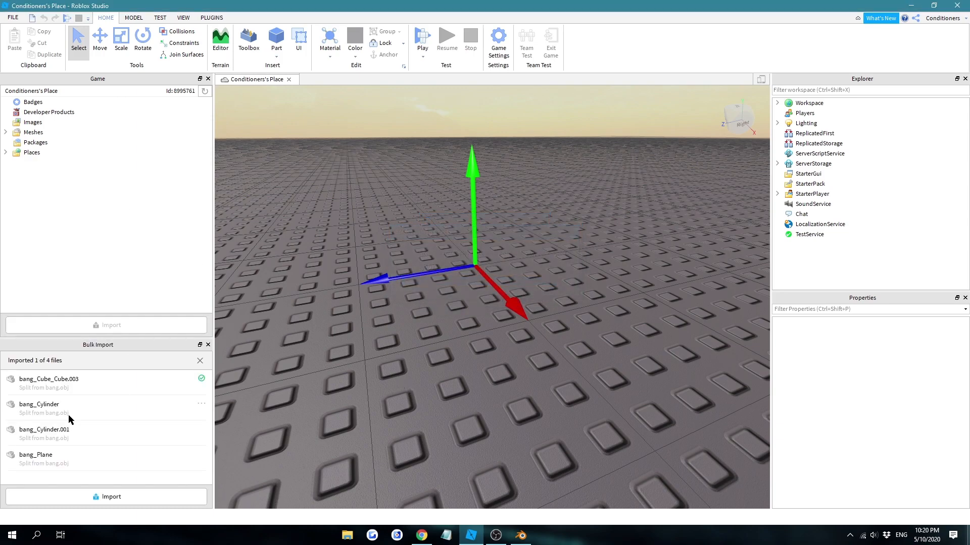
Insert the four imported bang meshes into the workspace together and focus the view on them.
{"action": "left_click", "coordinate": [5, 133]}
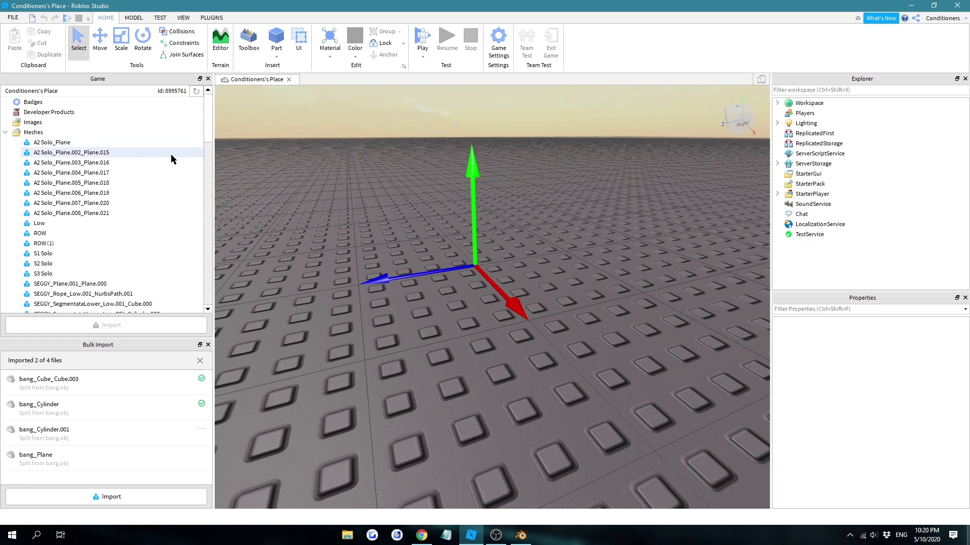
{"action": "left_click_drag", "start_coordinate": [206, 123], "coordinate": [209, 303]}
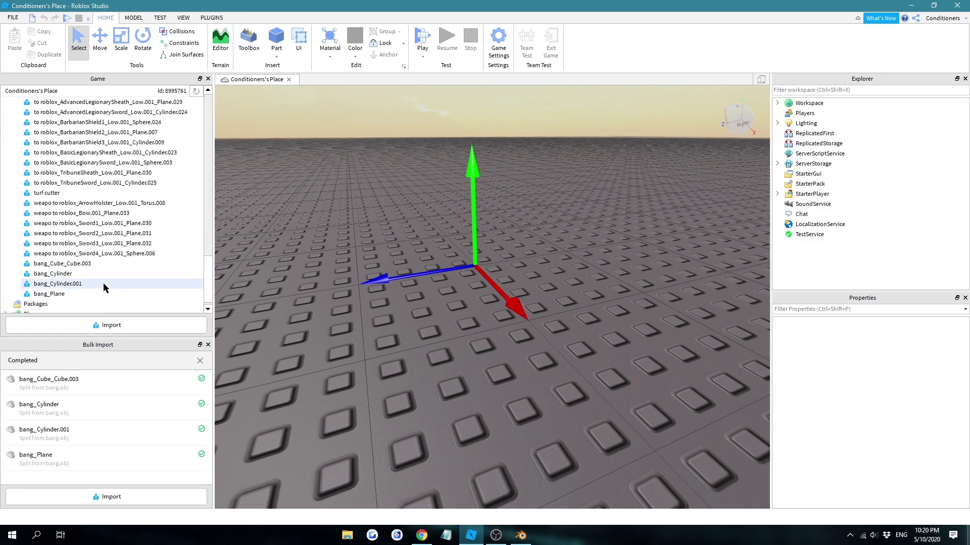
{"action": "left_click", "coordinate": [83, 263]}
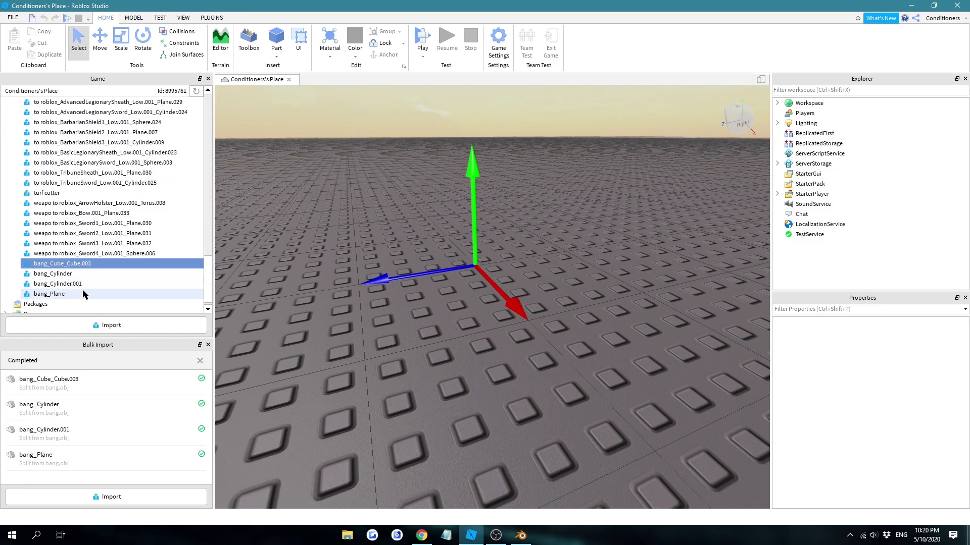
{"action": "left_click", "coordinate": [83, 294], "text": "shift"}
{"action": "right_click", "coordinate": [92, 275]}
{"action": "left_click", "coordinate": [141, 303]}
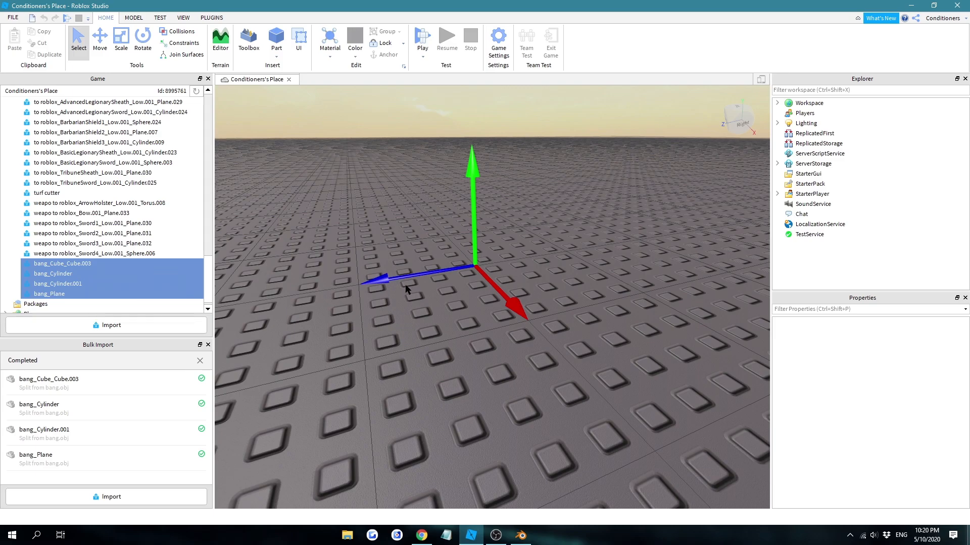
{"action": "key", "text": "f"}
{"action": "right_click_drag", "start_coordinate": [499, 290], "coordinate": [498, 278]}
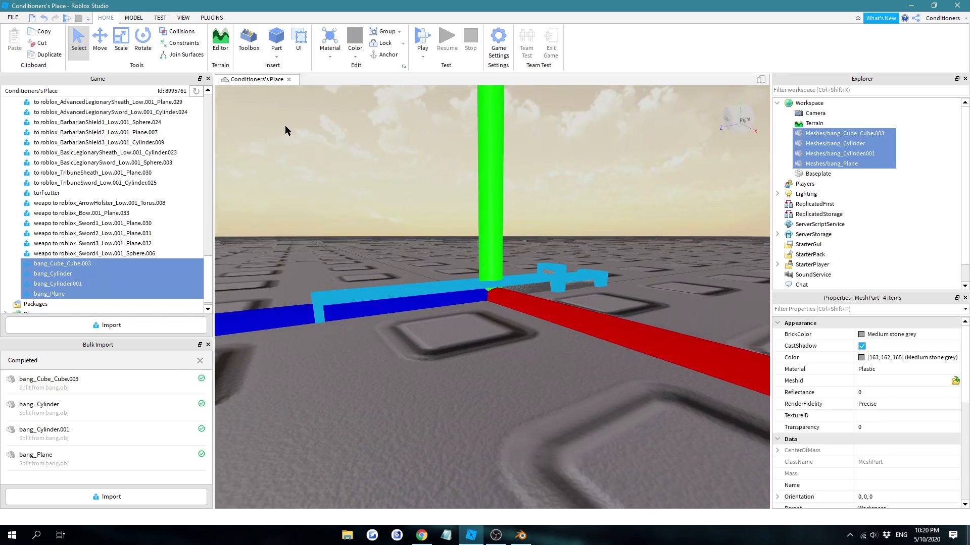
Move the four sword meshes straight up so they float above the baseplate.
{"action": "left_click", "coordinate": [107, 36]}
{"action": "scroll", "coordinate": [411, 223], "scroll_direction": "down", "scroll_amount": 5}
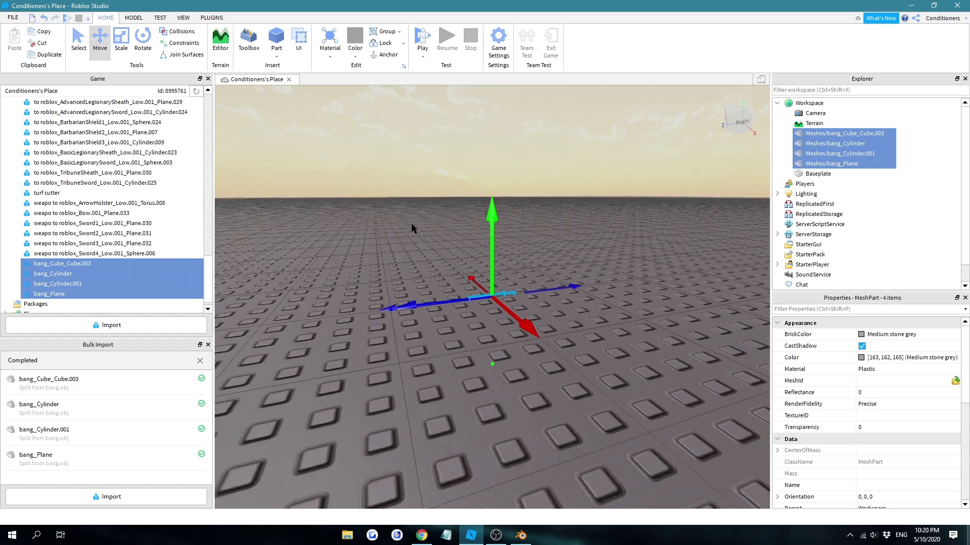
{"action": "left_click_drag", "start_coordinate": [497, 244], "coordinate": [498, 160]}
{"action": "right_click_drag", "start_coordinate": [527, 189], "coordinate": [540, 136]}
{"action": "scroll", "coordinate": [573, 186], "scroll_direction": "down", "scroll_amount": 4}
Select the blade, guard and grip meshes together and set their material to SmoothPlastic.
{"action": "left_click", "coordinate": [572, 185]}
{"action": "scroll", "coordinate": [573, 186], "scroll_direction": "up", "scroll_amount": 4}
{"action": "right_click_drag", "start_coordinate": [572, 187], "coordinate": [574, 188]}
{"action": "left_click", "coordinate": [566, 224]}
{"action": "left_click_drag", "start_coordinate": [613, 135], "coordinate": [654, 335]}
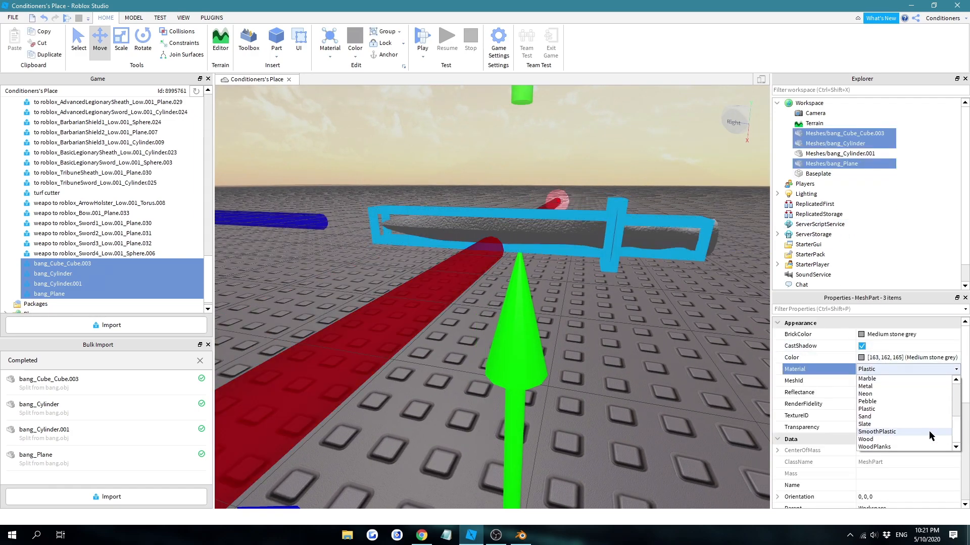
{"action": "left_click", "coordinate": [913, 433]}
{"action": "left_click", "coordinate": [641, 368]}
Set the blade mesh's reflectance to 0.9.
{"action": "right_click_drag", "start_coordinate": [641, 368], "coordinate": [441, 338]}
{"action": "left_click", "coordinate": [541, 225]}
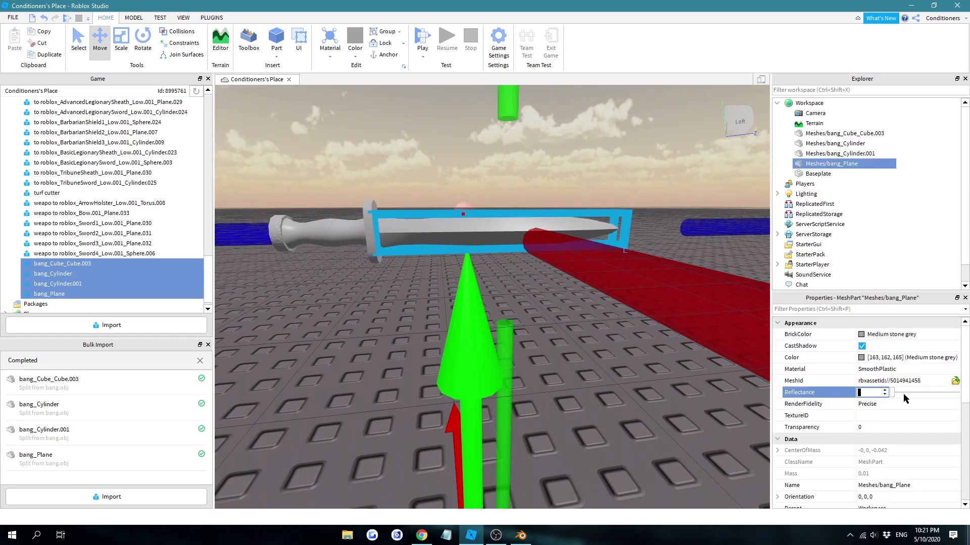
{"action": "left_click_drag", "start_coordinate": [902, 395], "coordinate": [946, 395]}
{"action": "right_click_drag", "start_coordinate": [522, 357], "coordinate": [522, 357]}
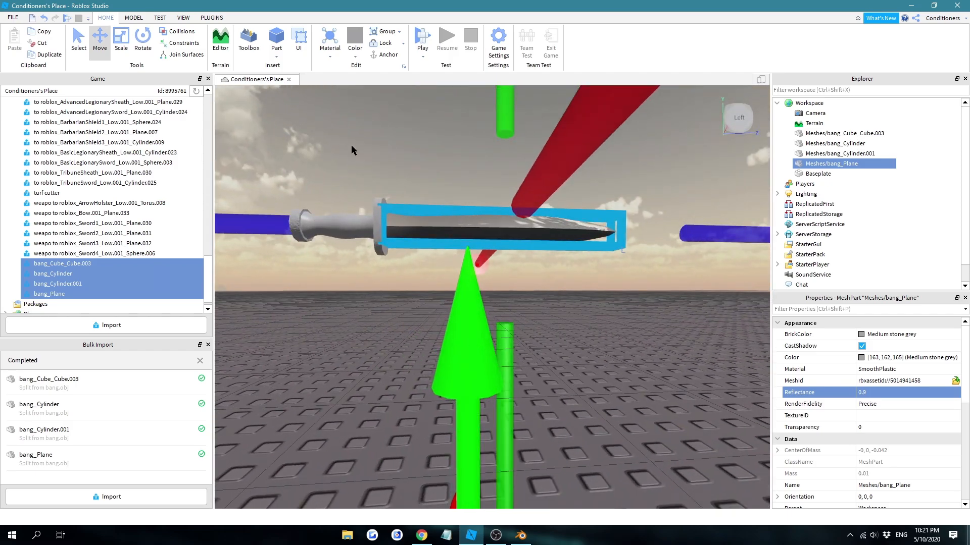
Colour the grip mesh Pine Cone and set its material to Wood.
{"action": "right_click_drag", "start_coordinate": [352, 149], "coordinate": [339, 194]}
{"action": "left_click", "coordinate": [323, 237]}
{"action": "left_click", "coordinate": [896, 335]}
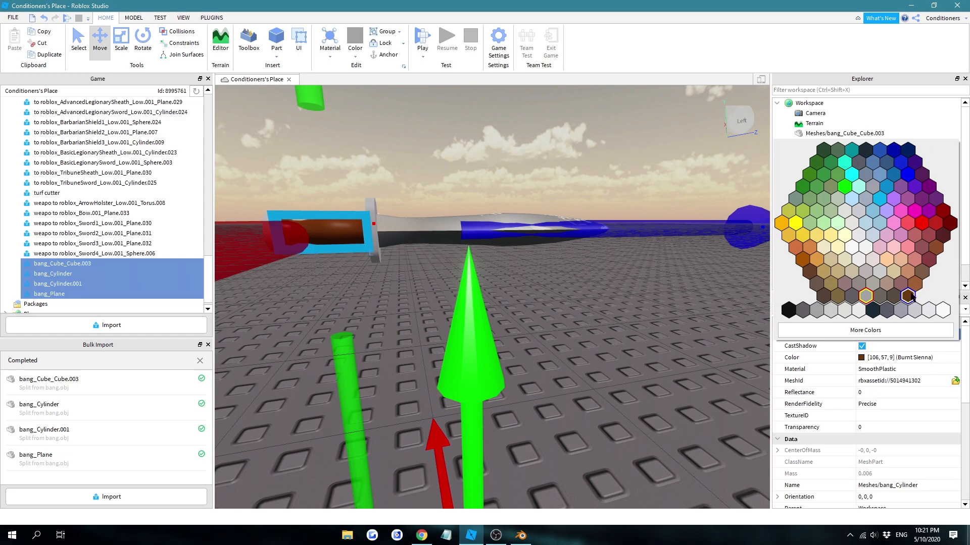
{"action": "left_click", "coordinate": [809, 275]}
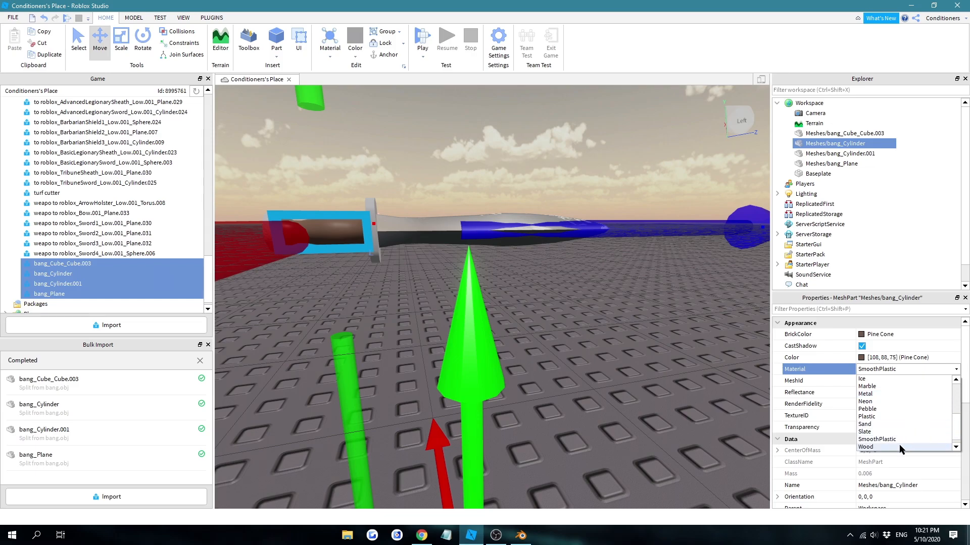
{"action": "left_click", "coordinate": [865, 446]}
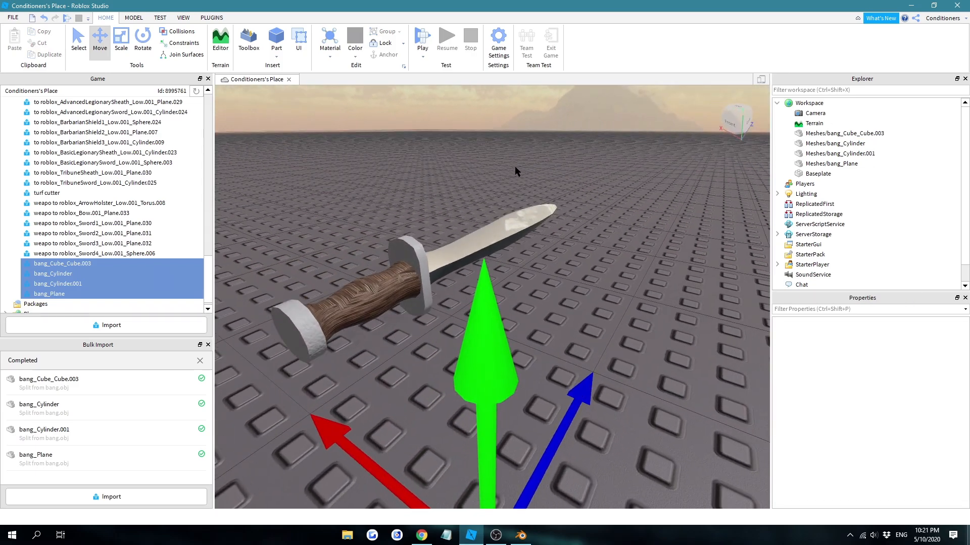
{"action": "right_click_drag", "start_coordinate": [515, 172], "coordinate": [515, 170]}
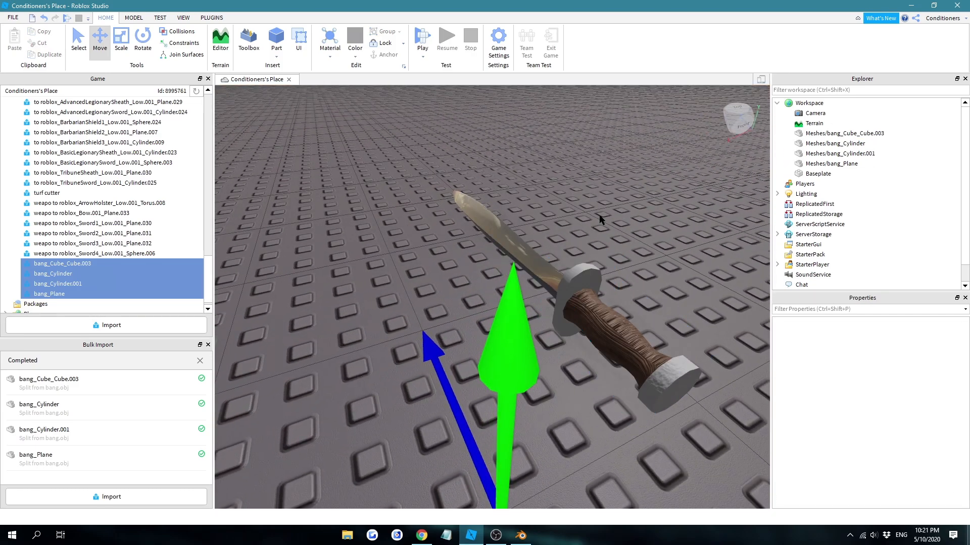
Switch to Blender, frame the grip in the view and hide all other objects.
{"action": "left_click", "coordinate": [523, 537]}
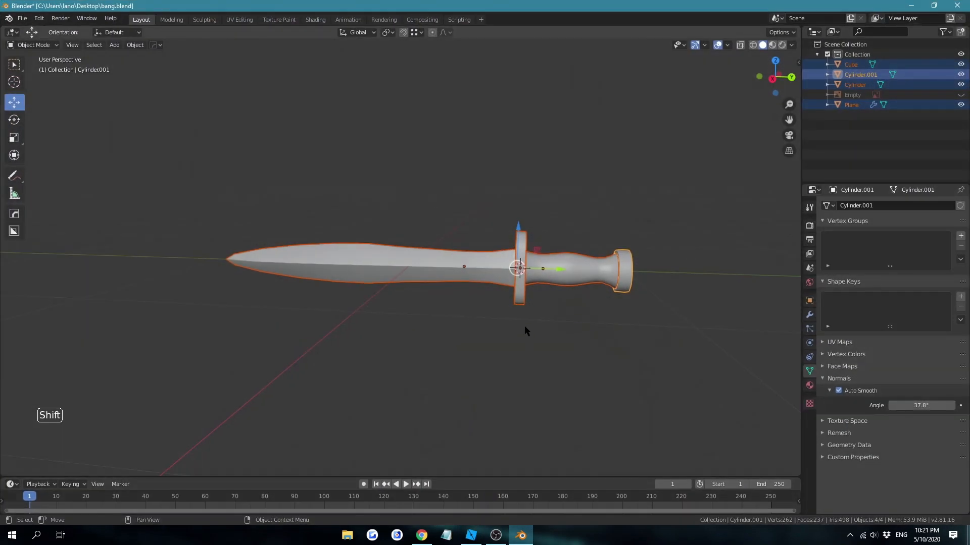
{"action": "left_click", "coordinate": [629, 214]}
{"action": "left_click", "coordinate": [594, 262]}
{"action": "key", "text": "KP_Decimal"}
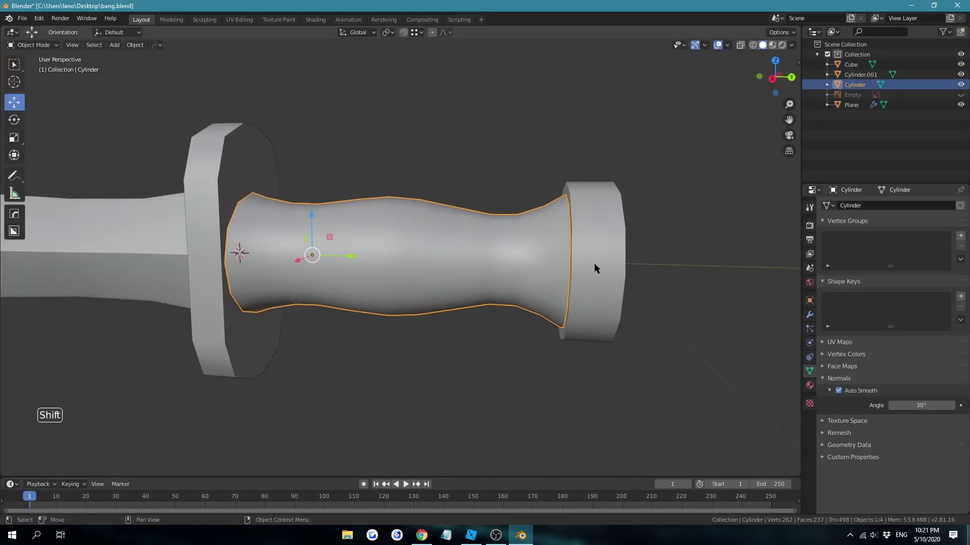
{"action": "key", "text": "shift+h"}
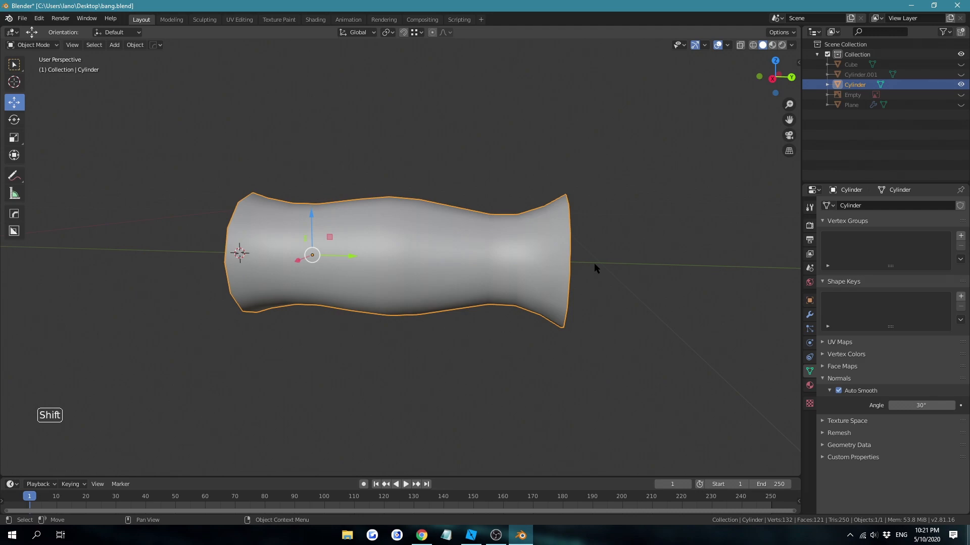
Enter edit mode on the grip and mark a seam along a lengthwise edge line on its underside.
{"action": "key", "text": "Tab"}
{"action": "middle_click_drag", "start_coordinate": [610, 268], "coordinate": [526, 125]}
{"action": "key", "text": "2"}
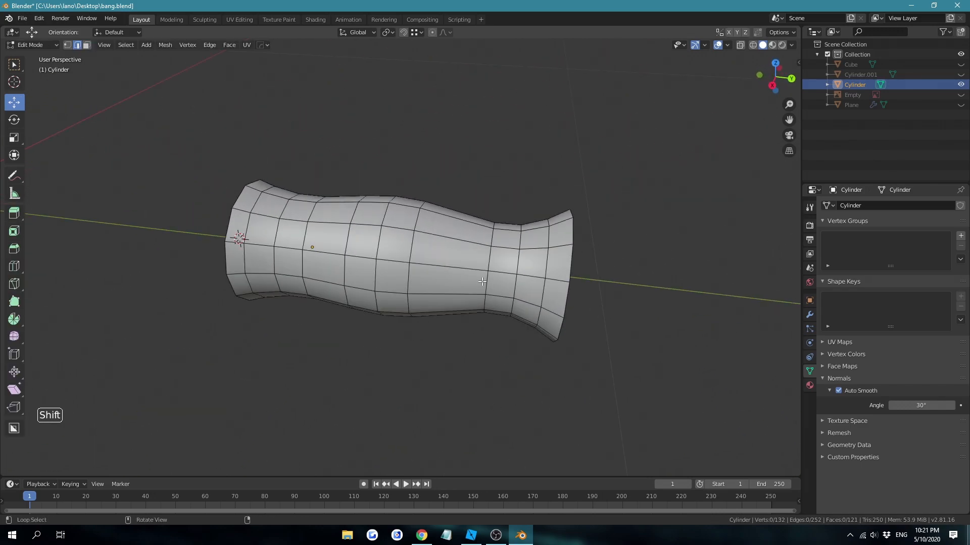
{"action": "middle_click_drag", "start_coordinate": [494, 184], "coordinate": [473, 194]}
{"action": "middle_click_drag", "start_coordinate": [444, 246], "coordinate": [561, 351]}
{"action": "right_click", "coordinate": [710, 317]}
{"action": "left_click", "coordinate": [710, 251]}
Select the grip's end cap face and mark its border edges as a seam.
{"action": "middle_click_drag", "start_coordinate": [522, 271], "coordinate": [604, 311]}
{"action": "key", "text": "3"}
{"action": "left_click", "coordinate": [346, 286]}
{"action": "middle_click_drag", "start_coordinate": [346, 287], "coordinate": [480, 263]}
{"action": "key", "text": "2"}
{"action": "right_click", "coordinate": [652, 235]}
{"action": "left_click", "coordinate": [648, 239]}
Unwrap the entire grip mesh along its seams and check the layout in the UV Editing workspace.
{"action": "middle_click_drag", "start_coordinate": [648, 239], "coordinate": [633, 266]}
{"action": "key", "text": "a"}
{"action": "key", "text": "u"}
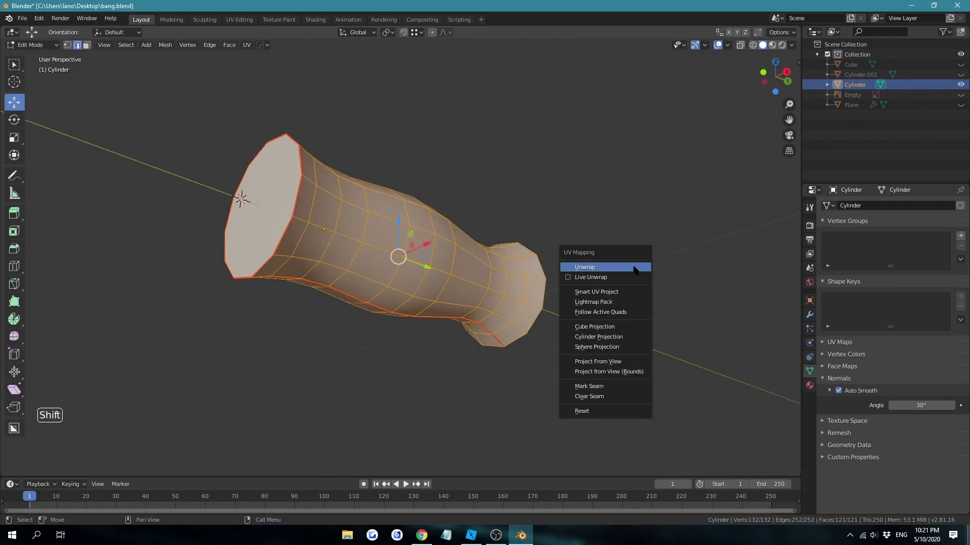
{"action": "left_click", "coordinate": [634, 266]}
{"action": "left_click", "coordinate": [239, 20]}
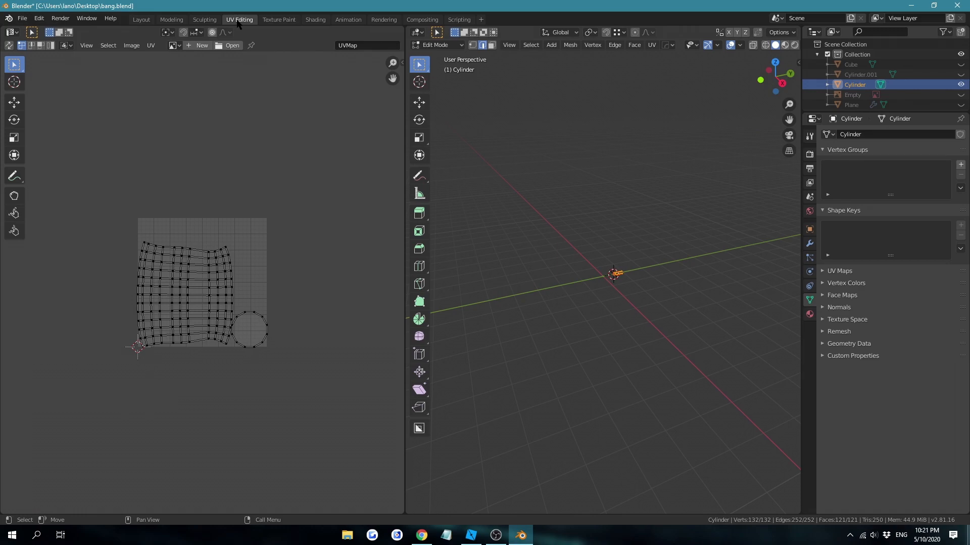
{"action": "scroll", "coordinate": [217, 285], "scroll_direction": "up", "scroll_amount": 2}
{"action": "middle_click_drag", "start_coordinate": [210, 279], "coordinate": [184, 258]}
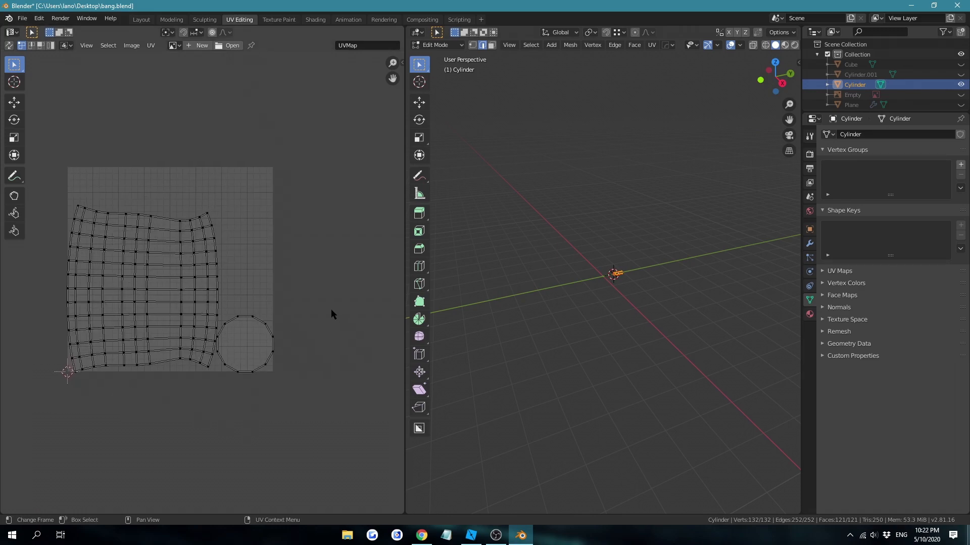
{"action": "left_click", "coordinate": [140, 20]}
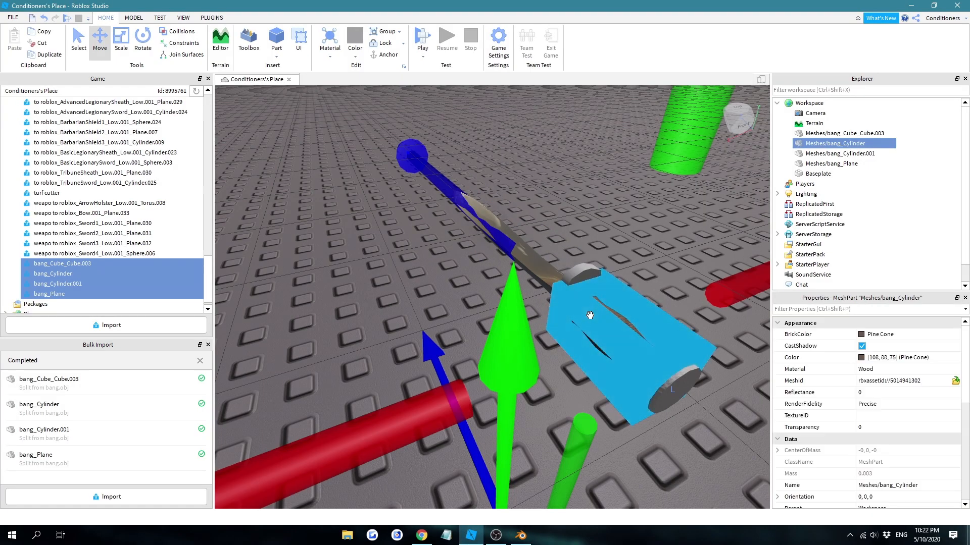
Delete the old grip mesh, switch to Blender and export only the selected unwrapped grip as OBJ, overwriting bang.obj.
{"action": "key", "text": "Delete"}
{"action": "key", "text": "alt+Tab"}
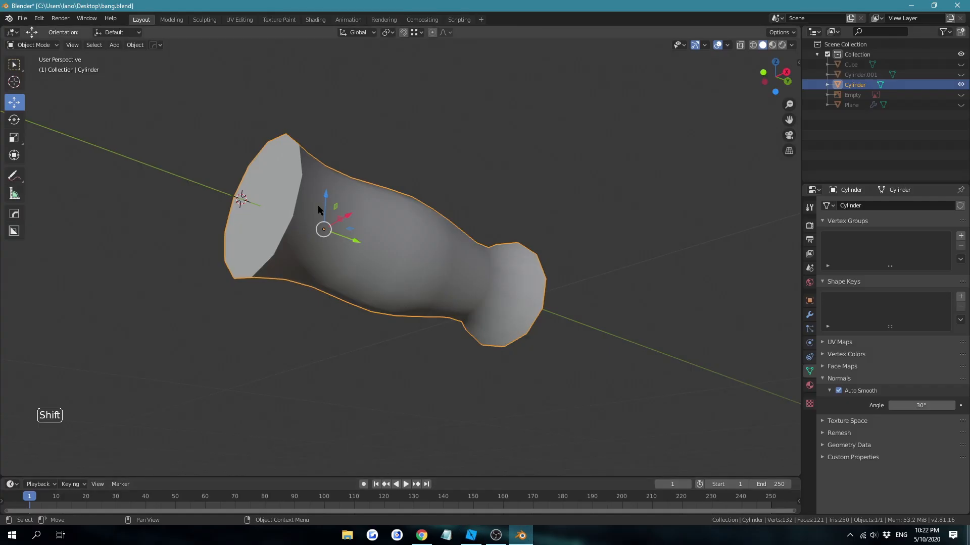
{"action": "left_click", "coordinate": [22, 18]}
{"action": "mouse_move", "coordinate": [58, 166]}
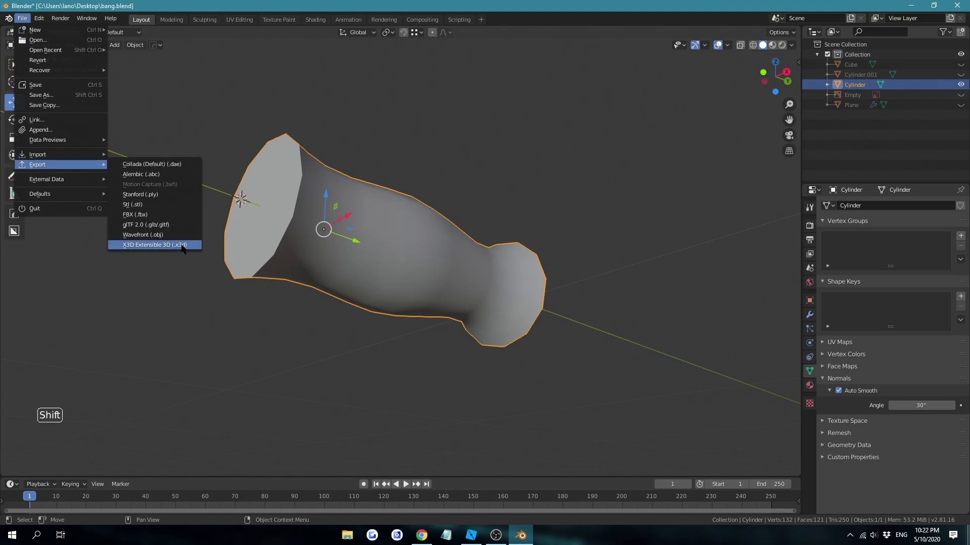
{"action": "left_click", "coordinate": [171, 235]}
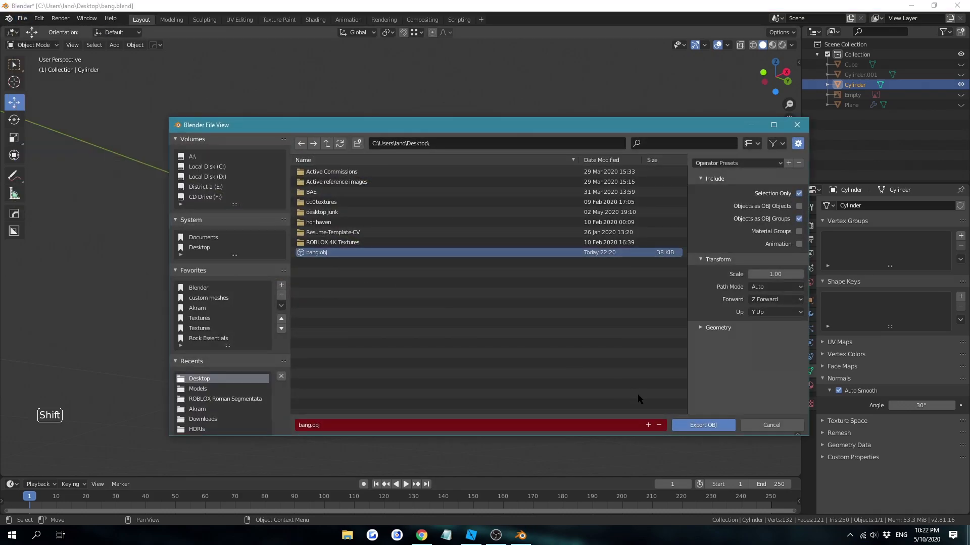
{"action": "left_click", "coordinate": [697, 425]}
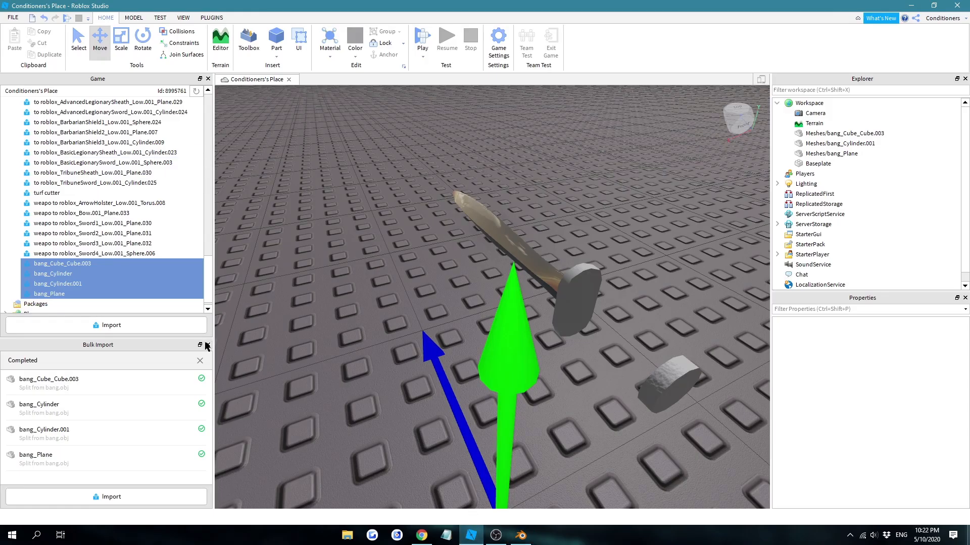
Switch to Roblox Studio and bulk import bang.obj from the Desktop, keeping the rescale and reverse inward-pointing normals options enabled.
{"action": "left_click", "coordinate": [141, 320]}
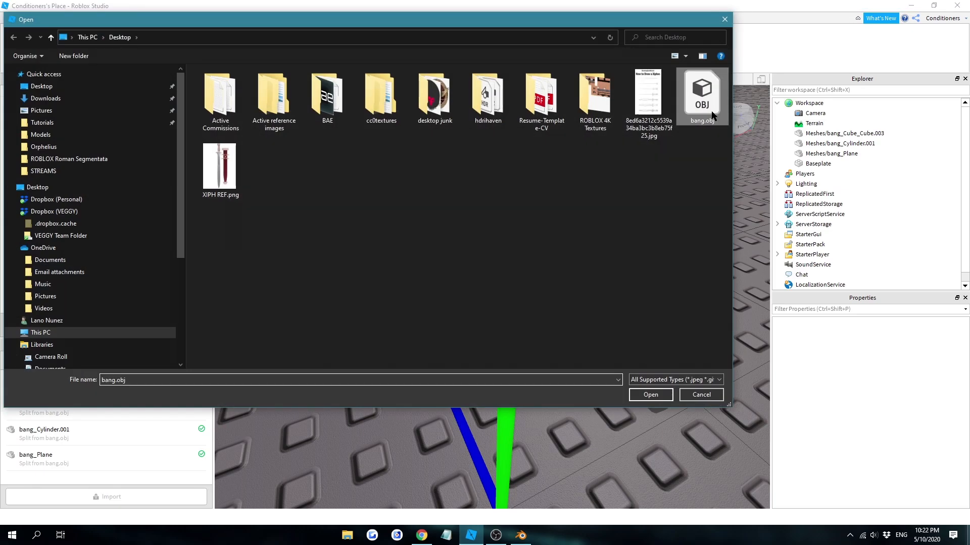
{"action": "left_click", "coordinate": [655, 396]}
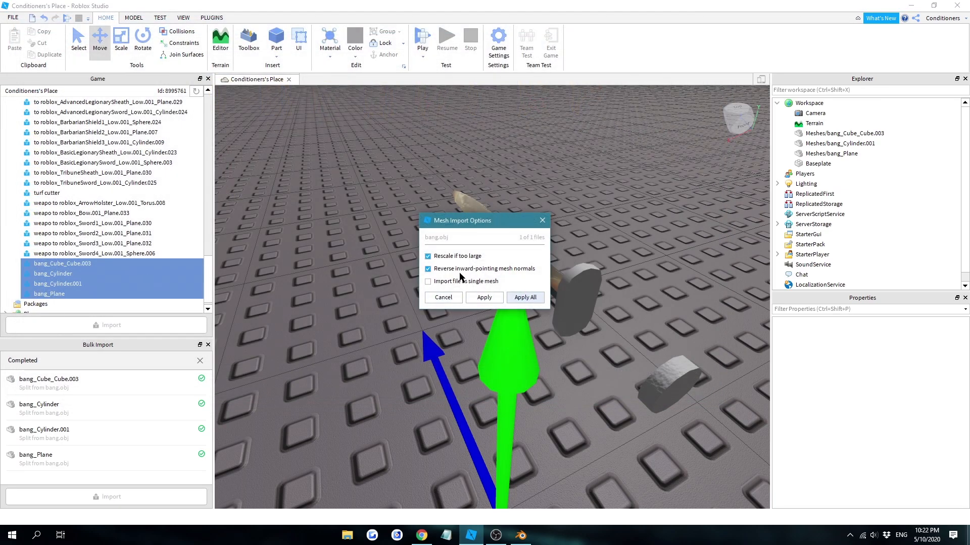
{"action": "left_click", "coordinate": [533, 301]}
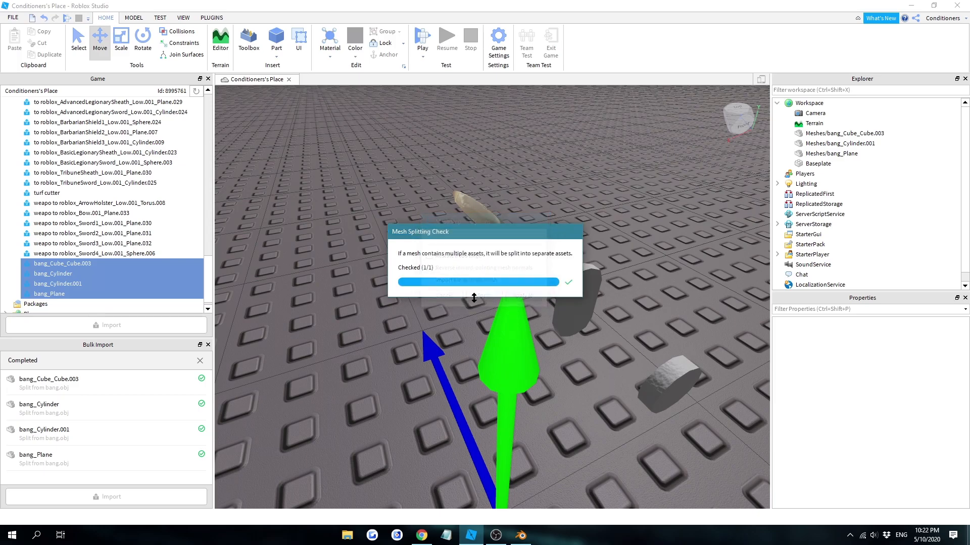
{"action": "scroll", "coordinate": [124, 293], "scroll_direction": "down", "scroll_amount": 1}
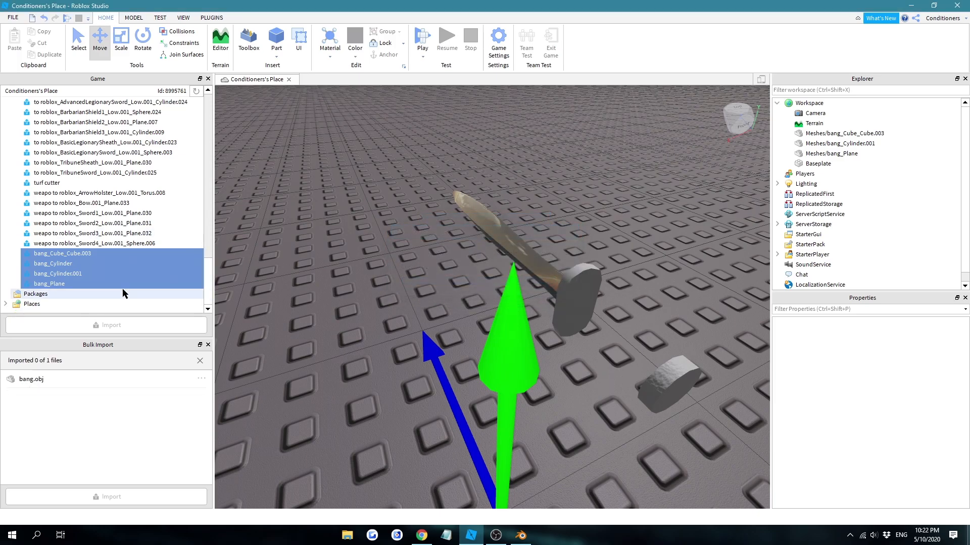
Insert the newly imported bang mesh into the workspace.
{"action": "left_click", "coordinate": [103, 275]}
{"action": "left_click", "coordinate": [79, 290]}
{"action": "right_click", "coordinate": [81, 290]}
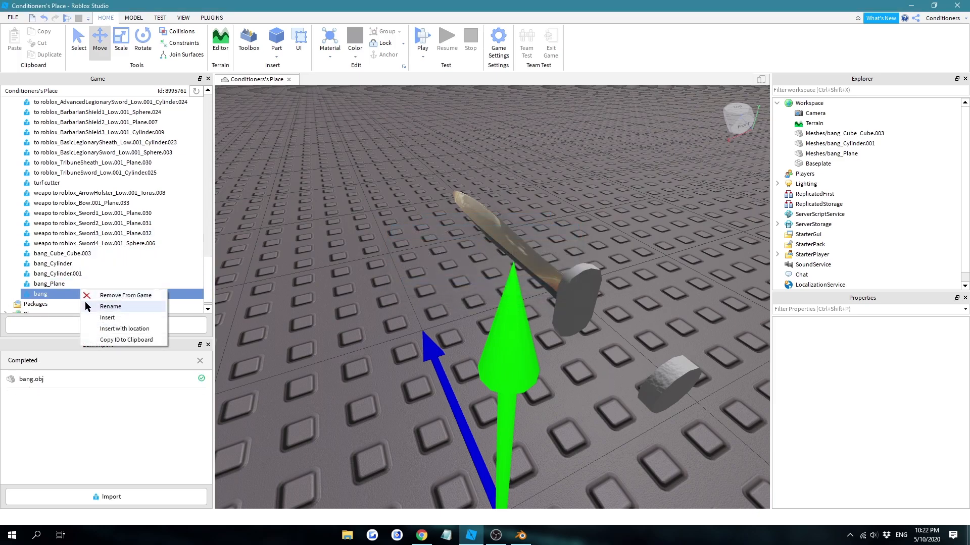
{"action": "left_click", "coordinate": [116, 319]}
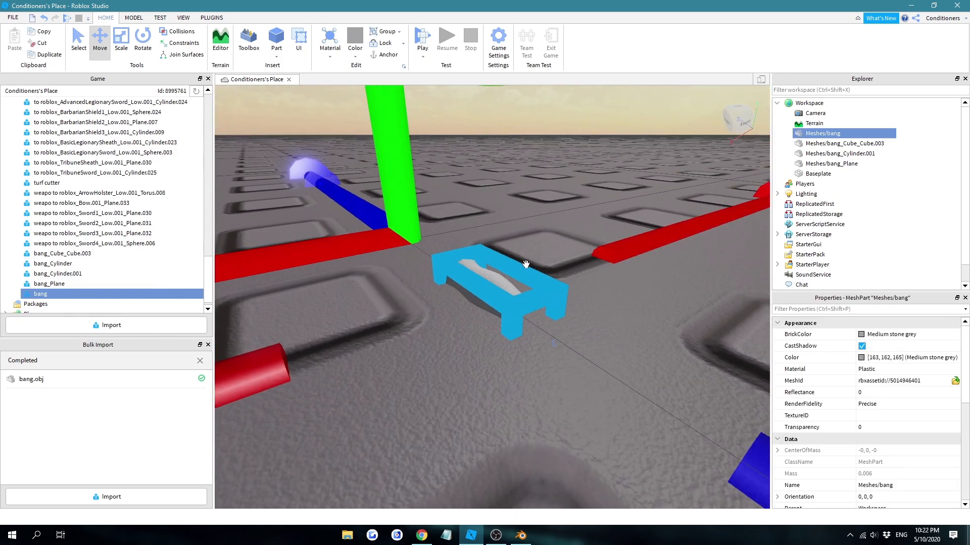
Set the new grip mesh's BrickColor to Pine Cone and its material to Wood.
{"action": "scroll", "coordinate": [526, 264], "scroll_direction": "down", "scroll_amount": 10}
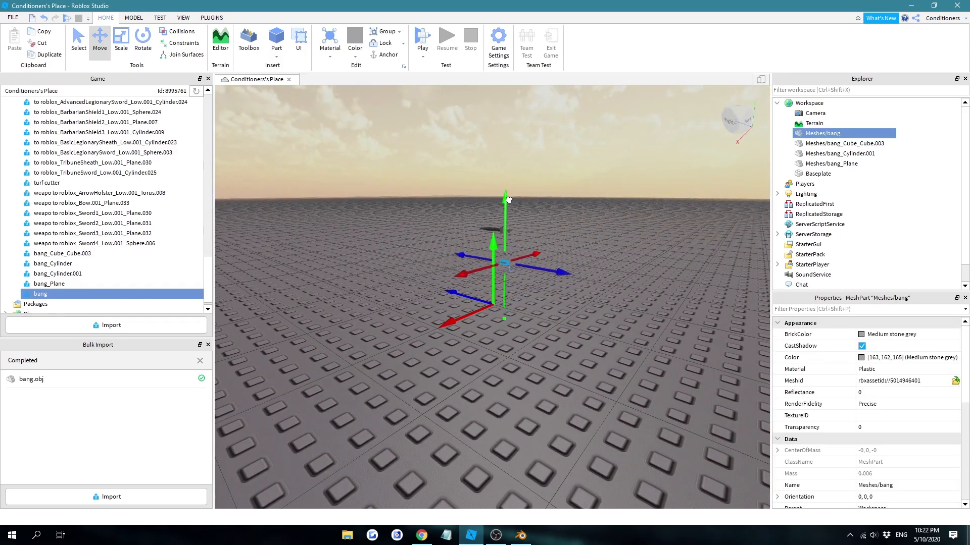
{"action": "scroll", "coordinate": [510, 160], "scroll_direction": "up", "scroll_amount": 10}
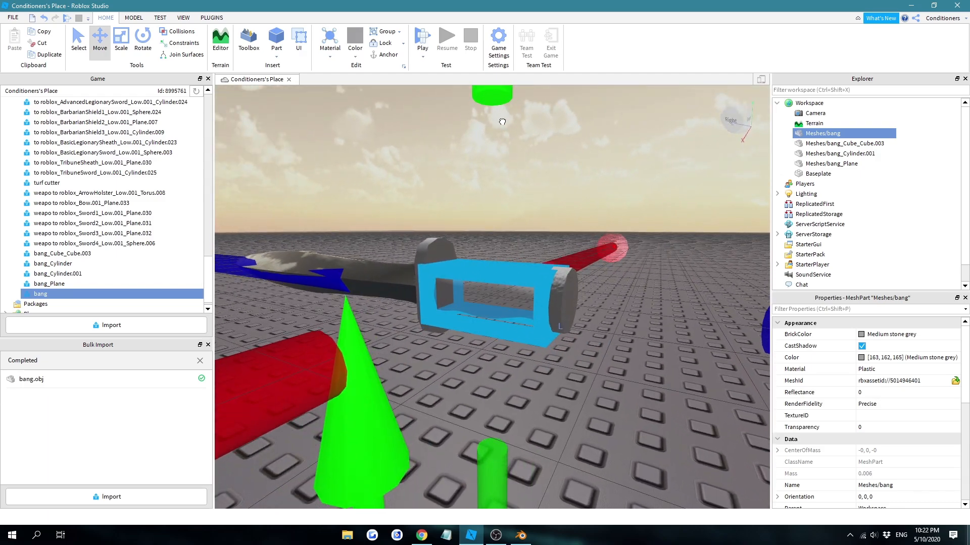
{"action": "left_click", "coordinate": [623, 132]}
{"action": "right_click_drag", "start_coordinate": [622, 132], "coordinate": [622, 132]}
{"action": "left_click", "coordinate": [502, 317]}
{"action": "left_click", "coordinate": [865, 334]}
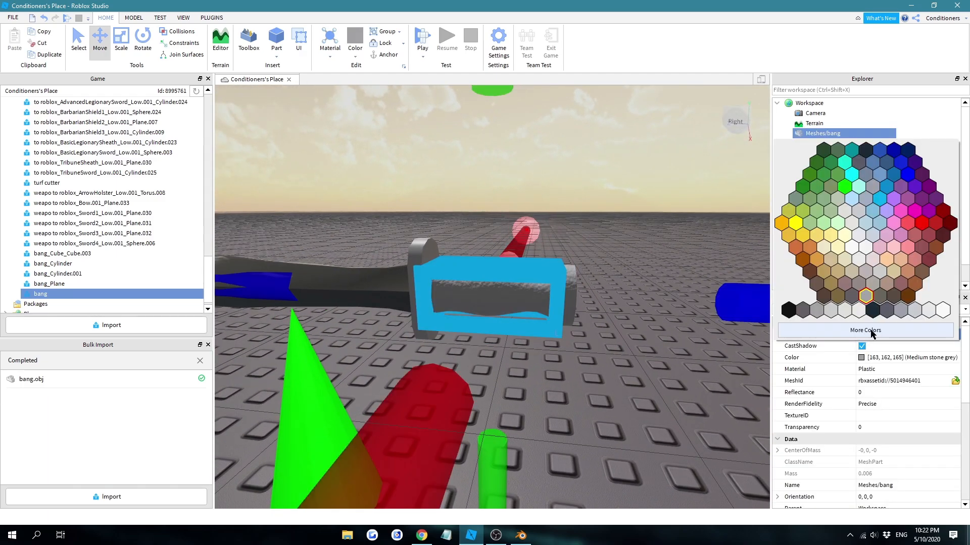
{"action": "left_click", "coordinate": [817, 284]}
{"action": "left_click", "coordinate": [884, 369]}
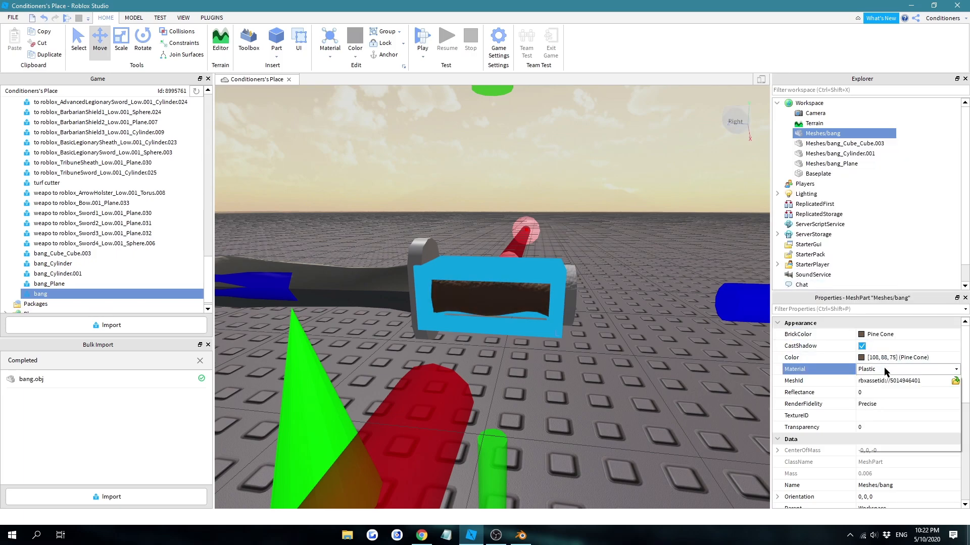
{"action": "left_click", "coordinate": [877, 446]}
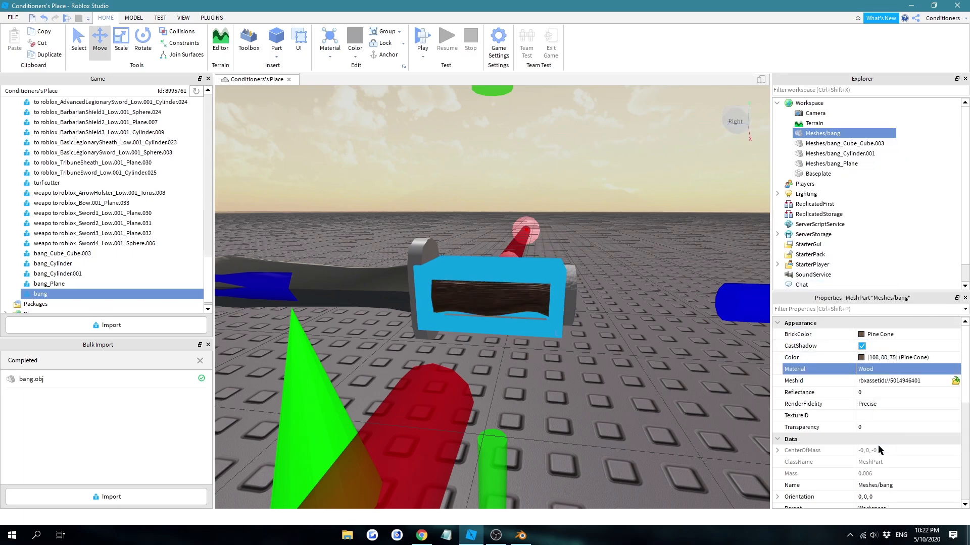
Try the WoodPlanks material on the grip and set it back to Wood.
{"action": "left_click", "coordinate": [633, 208]}
{"action": "right_click_drag", "start_coordinate": [622, 234], "coordinate": [613, 240]}
{"action": "left_click", "coordinate": [502, 289]}
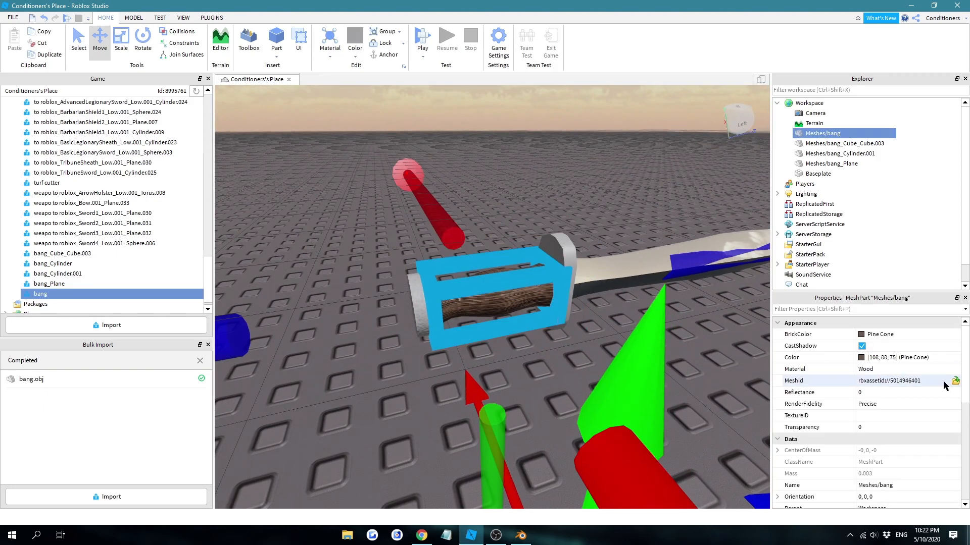
{"action": "left_click", "coordinate": [899, 372]}
{"action": "left_click", "coordinate": [916, 372]}
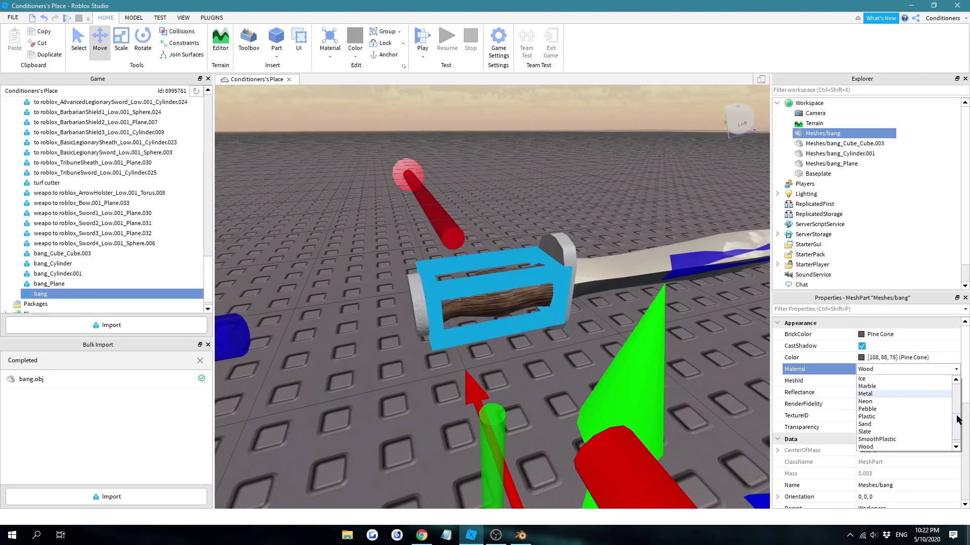
{"action": "left_click", "coordinate": [902, 446]}
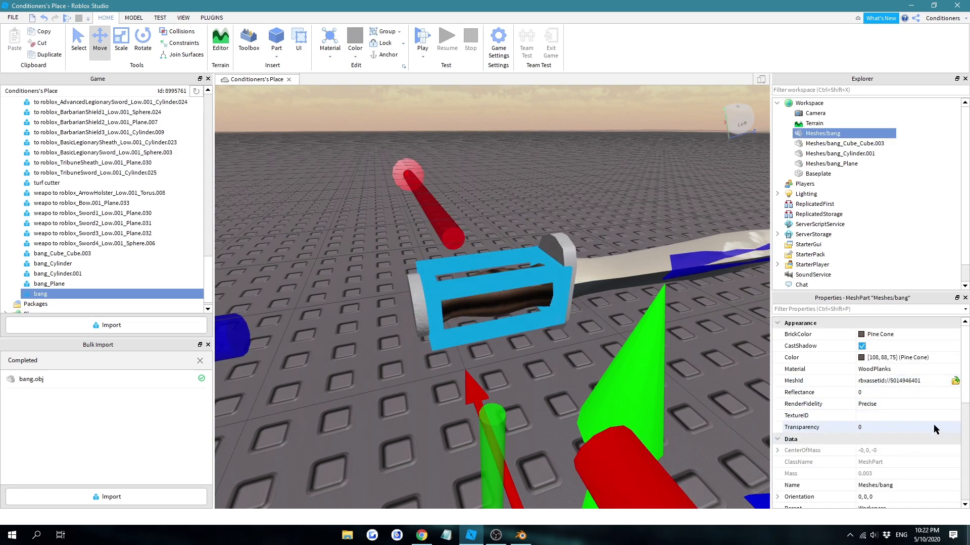
{"action": "mouse_move", "coordinate": [539, 325]}
{"action": "right_mouse_down"}
{"action": "mouse_move", "coordinate": [524, 338]}
{"action": "mouse_move", "coordinate": [536, 331]}
{"action": "right_mouse_up"}
{"action": "left_click", "coordinate": [907, 369]}
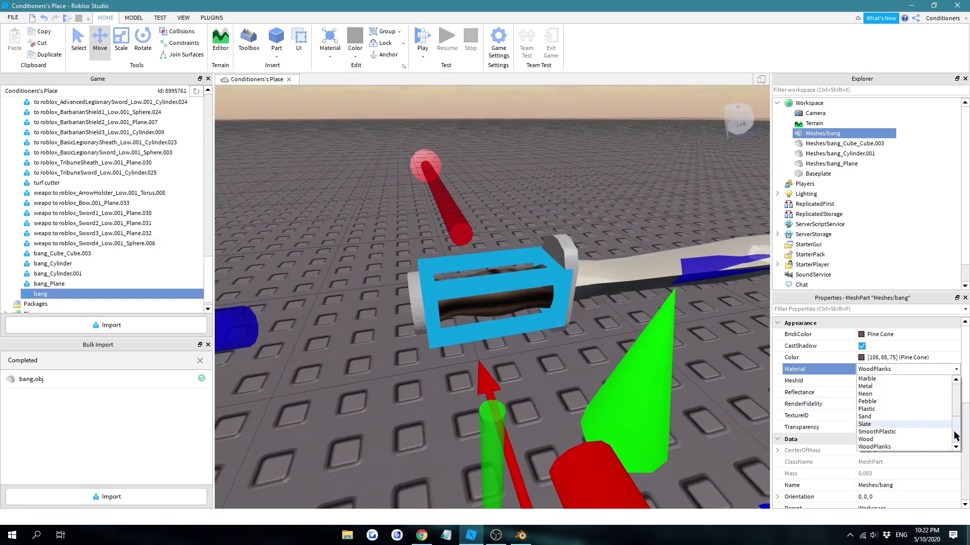
{"action": "left_click", "coordinate": [912, 440]}
{"action": "right_click_drag", "start_coordinate": [556, 151], "coordinate": [577, 144]}
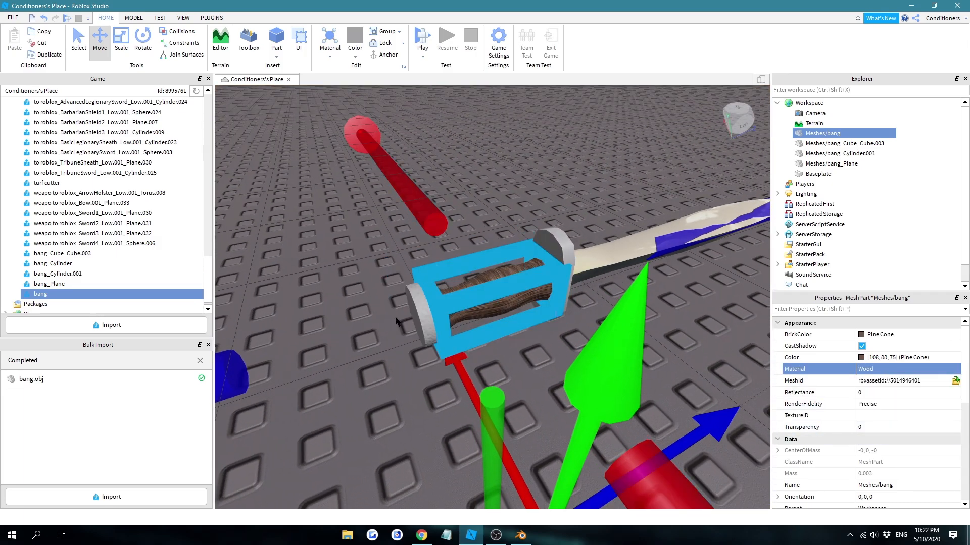
{"action": "right_click_drag", "start_coordinate": [416, 329], "coordinate": [422, 459]}
{"action": "left_click", "coordinate": [470, 329]}
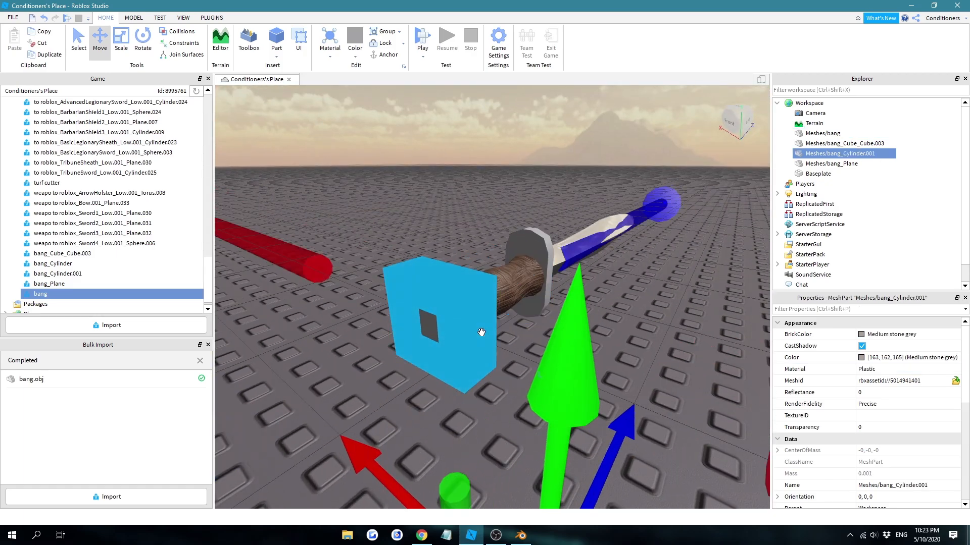
{"action": "left_click", "coordinate": [889, 335]}
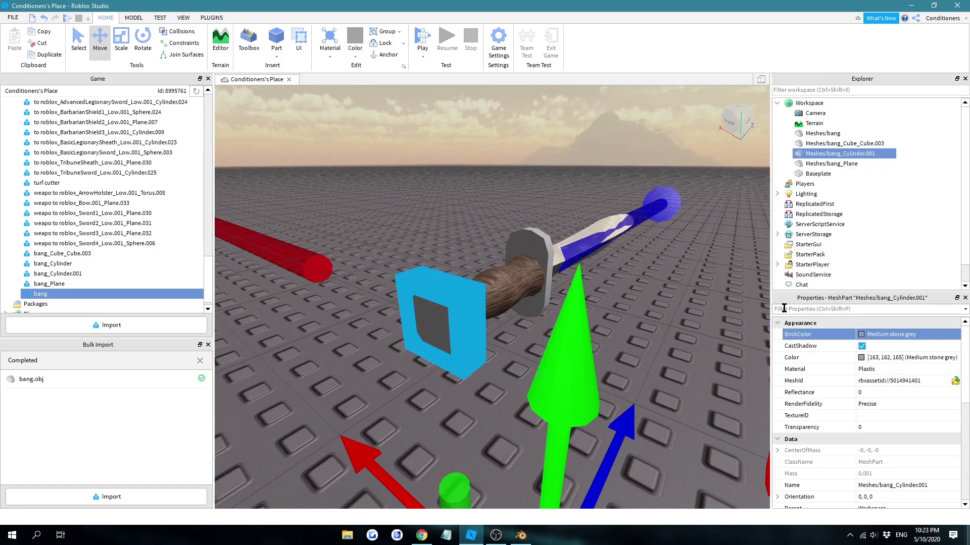
Set the BrickColor of the sword's guard to Dark stone grey.
{"action": "right_click_drag", "start_coordinate": [651, 186], "coordinate": [577, 199]}
{"action": "left_click", "coordinate": [565, 249]}
{"action": "left_click", "coordinate": [891, 335]}
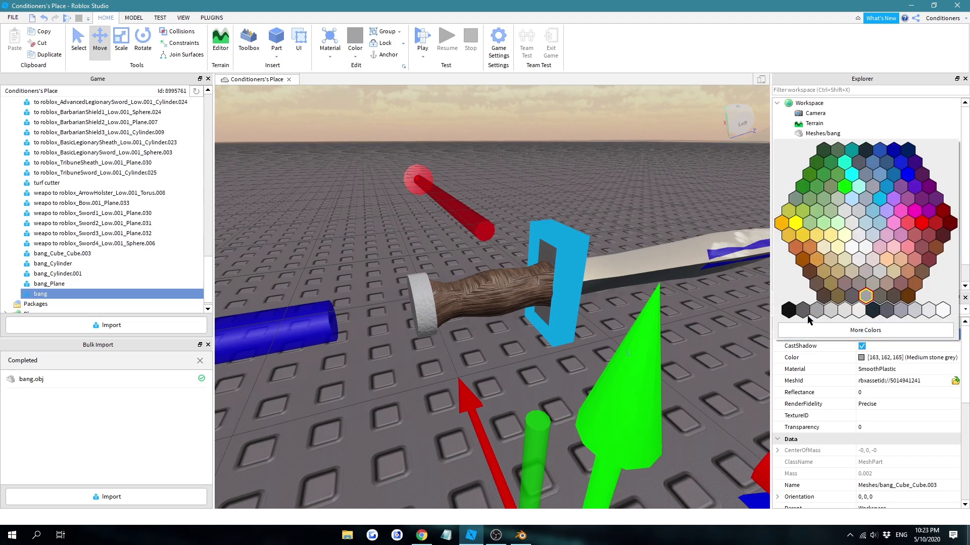
{"action": "left_click", "coordinate": [803, 310]}
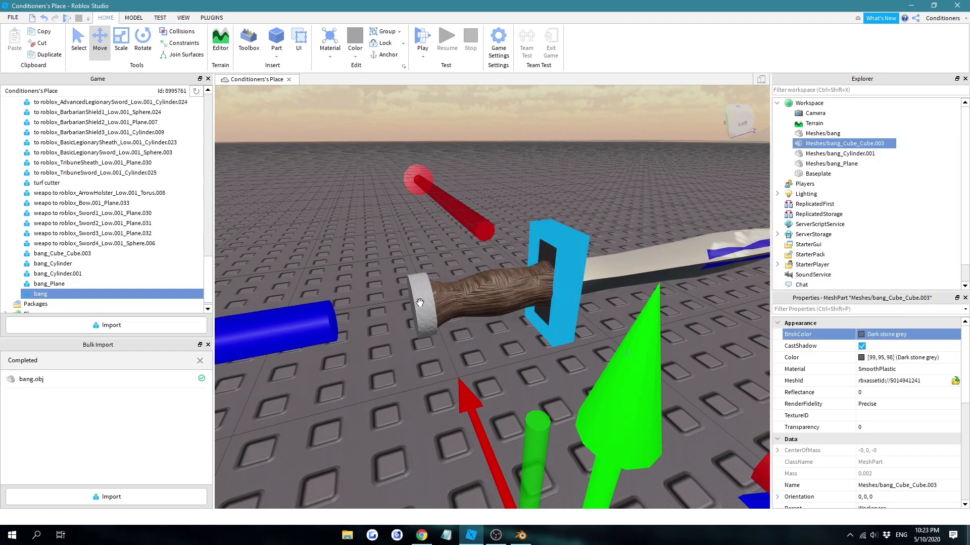
Set the pommel's BrickColor to Dark stone grey and its material to Metal.
{"action": "right_click_drag", "start_coordinate": [429, 302], "coordinate": [546, 125]}
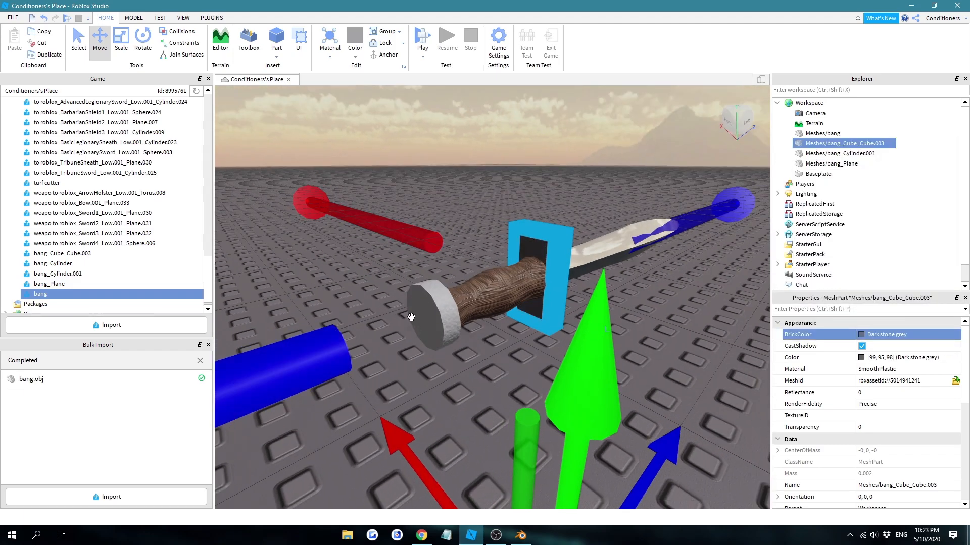
{"action": "scroll", "coordinate": [412, 318], "scroll_direction": "down", "scroll_amount": 6}
{"action": "left_click", "coordinate": [525, 210]}
{"action": "scroll", "coordinate": [454, 328], "scroll_direction": "up", "scroll_amount": 5}
{"action": "scroll", "coordinate": [454, 328], "scroll_direction": "down", "scroll_amount": 4}
{"action": "left_click", "coordinate": [482, 294]}
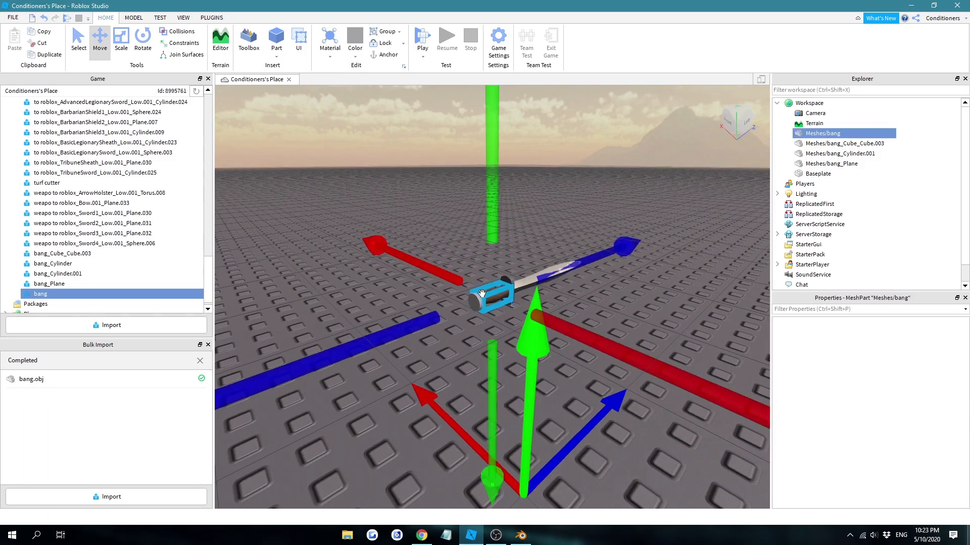
{"action": "left_click", "coordinate": [434, 251]}
{"action": "left_click", "coordinate": [466, 291]}
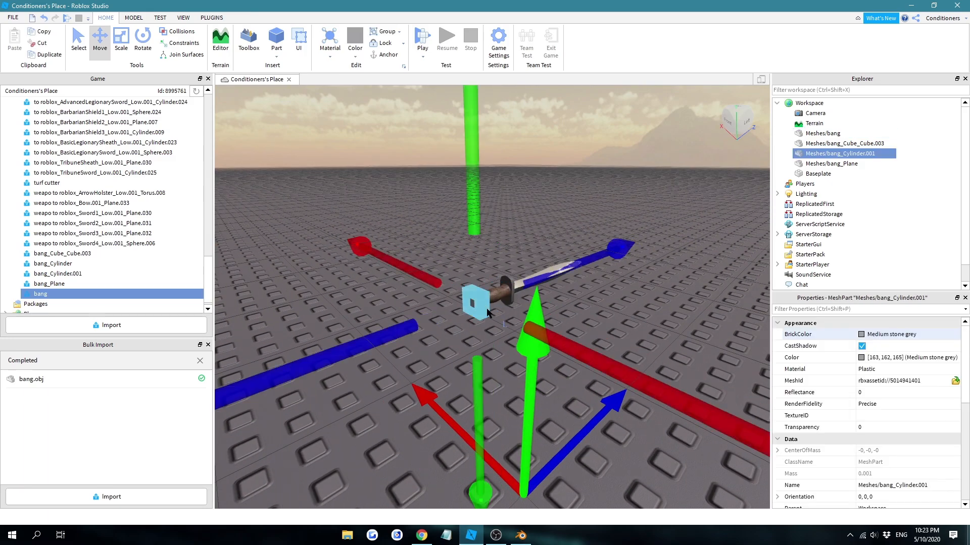
{"action": "left_click", "coordinate": [896, 334]}
{"action": "left_click", "coordinate": [806, 313]}
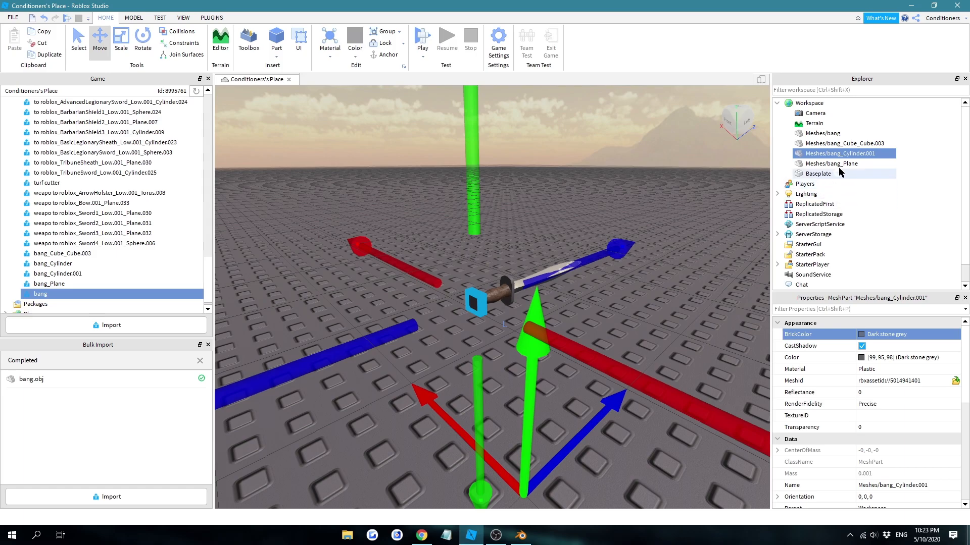
{"action": "left_click", "coordinate": [897, 369]}
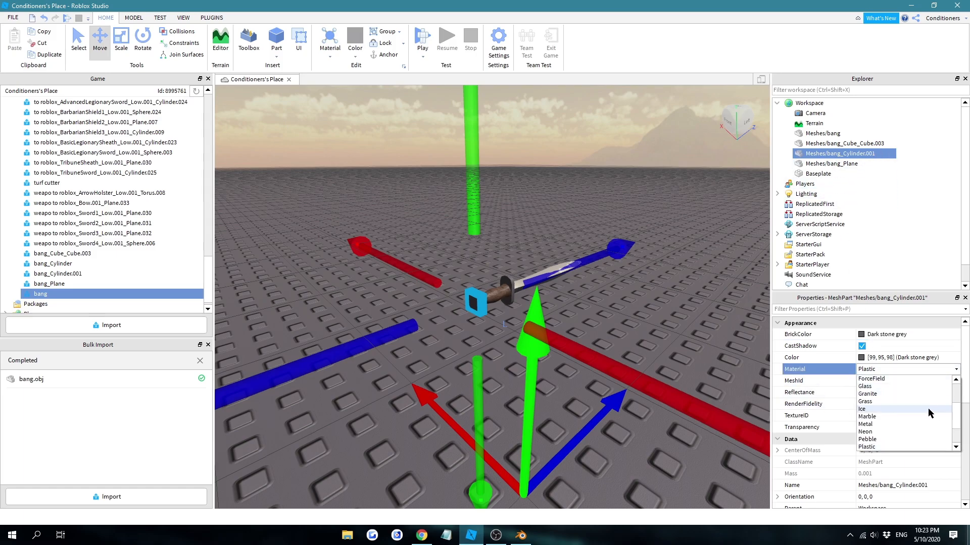
{"action": "left_click", "coordinate": [900, 427]}
Box-select the sword's parts and activate the Scale tool.
{"action": "right_click_drag", "start_coordinate": [651, 273], "coordinate": [700, 222]}
{"action": "key", "text": "d"}
{"action": "left_click", "coordinate": [700, 224]}
{"action": "key", "text": "d"}
{"action": "left_click_drag", "start_coordinate": [582, 265], "coordinate": [340, 140]}
{"action": "left_click", "coordinate": [118, 41]}
{"action": "left_click", "coordinate": [353, 298]}
Switch to Blender, unhide all objects and delete the reference image behind the sword.
{"action": "left_click", "coordinate": [521, 535]}
{"action": "key", "text": "alt+h"}
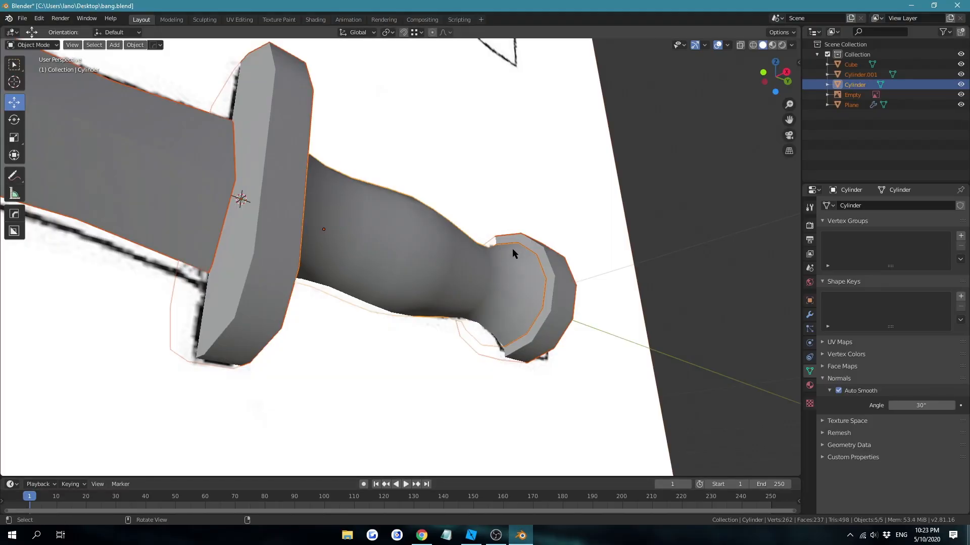
{"action": "left_click", "coordinate": [705, 185]}
{"action": "middle_click_drag", "start_coordinate": [684, 196], "coordinate": [634, 247]}
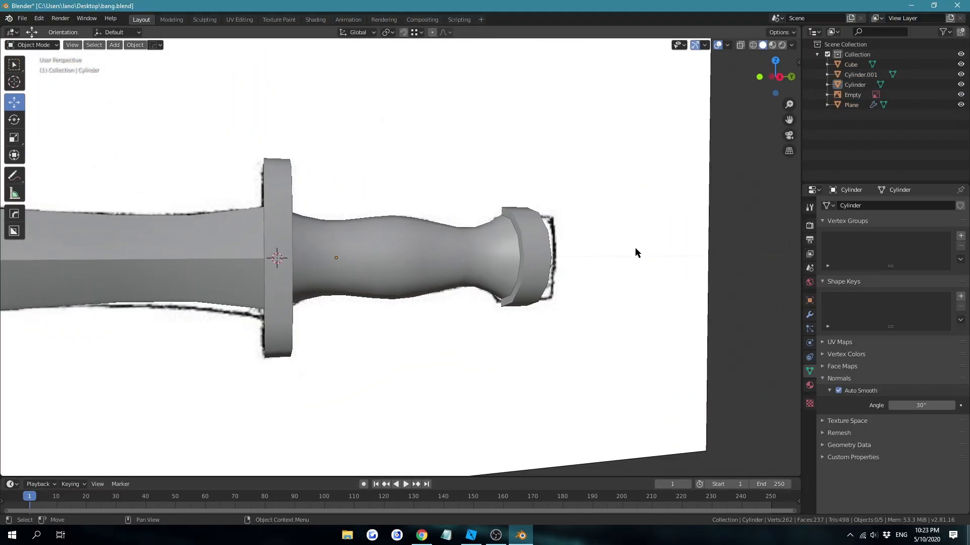
{"action": "scroll", "coordinate": [553, 200], "scroll_direction": "down", "scroll_amount": 3}
{"action": "left_click", "coordinate": [520, 186]}
{"action": "key", "text": "x"}
{"action": "left_click", "coordinate": [516, 174]}
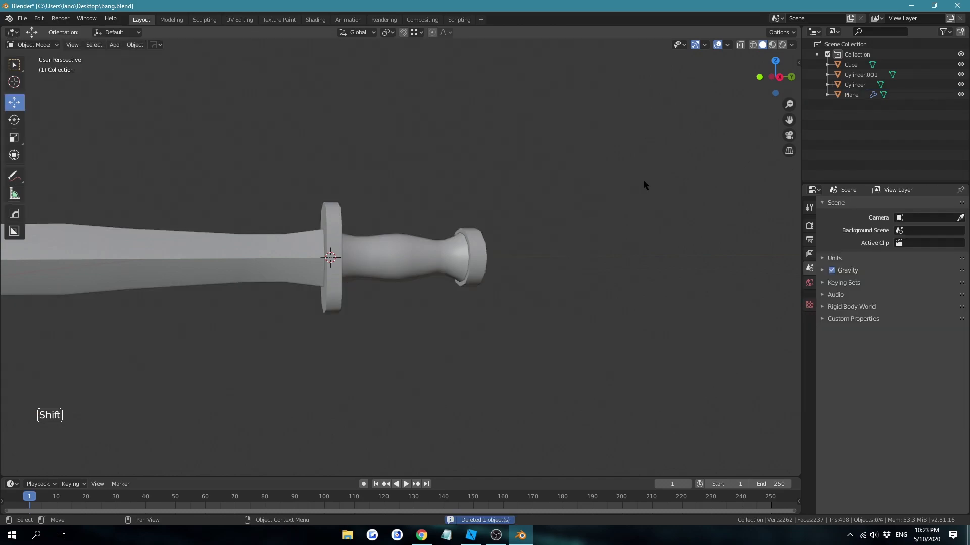
Import the Roblox character model 2019 Base.obj from the ROBLOX Characters library into the sword scene.
{"action": "scroll", "coordinate": [571, 205], "scroll_direction": "down", "scroll_amount": 3}
{"action": "middle_click_drag", "start_coordinate": [43, 73], "coordinate": [232, 142], "text": "shift"}
{"action": "left_click", "coordinate": [22, 19]}
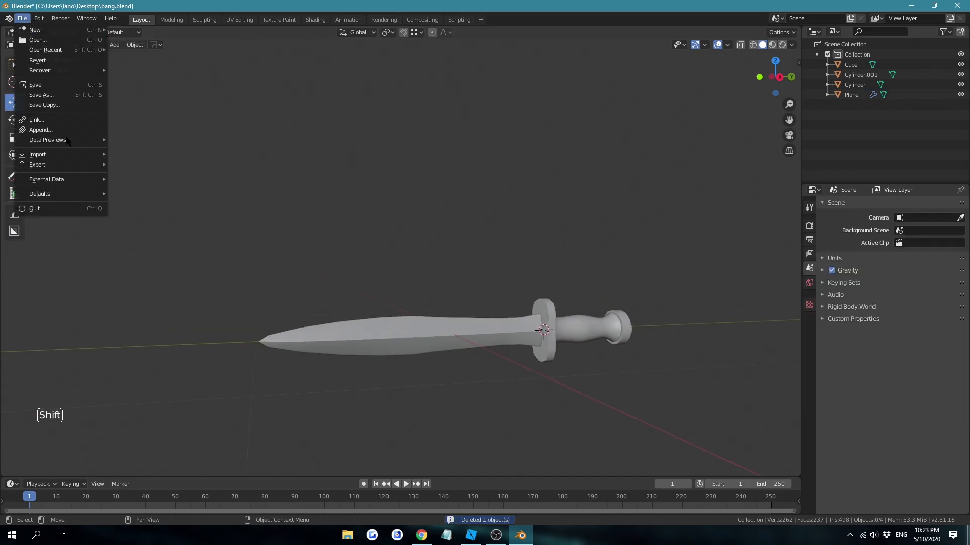
{"action": "mouse_move", "coordinate": [53, 155]}
{"action": "left_click", "coordinate": [167, 226]}
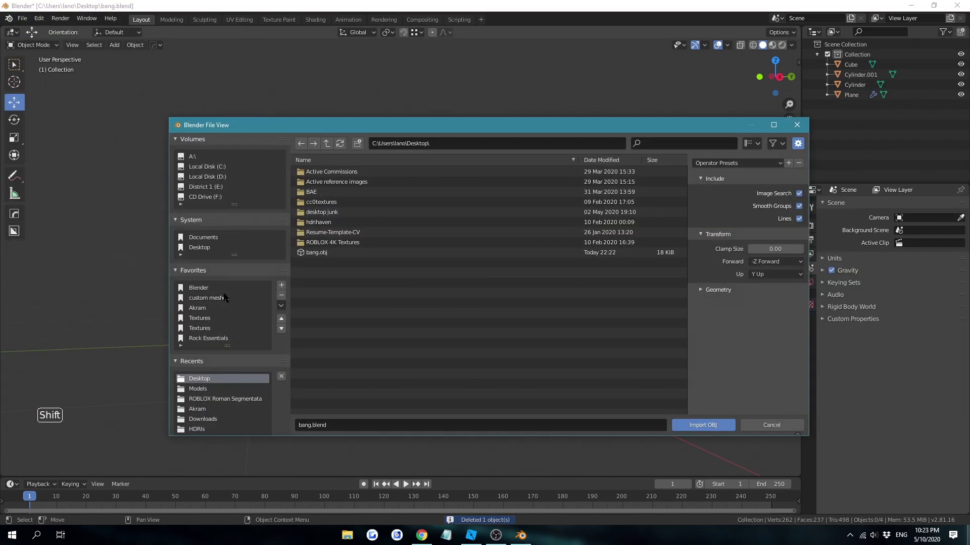
{"action": "left_click", "coordinate": [212, 409]}
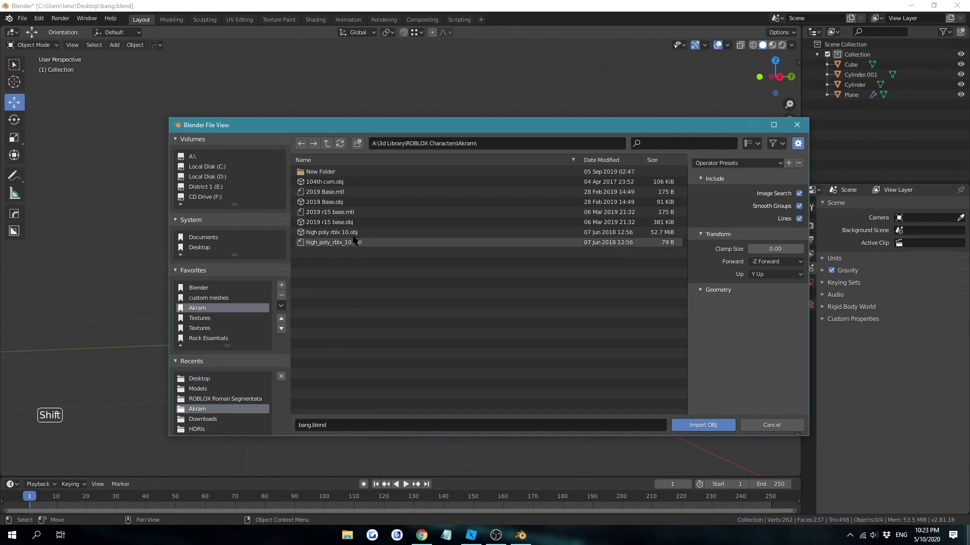
{"action": "double_click", "coordinate": [333, 202]}
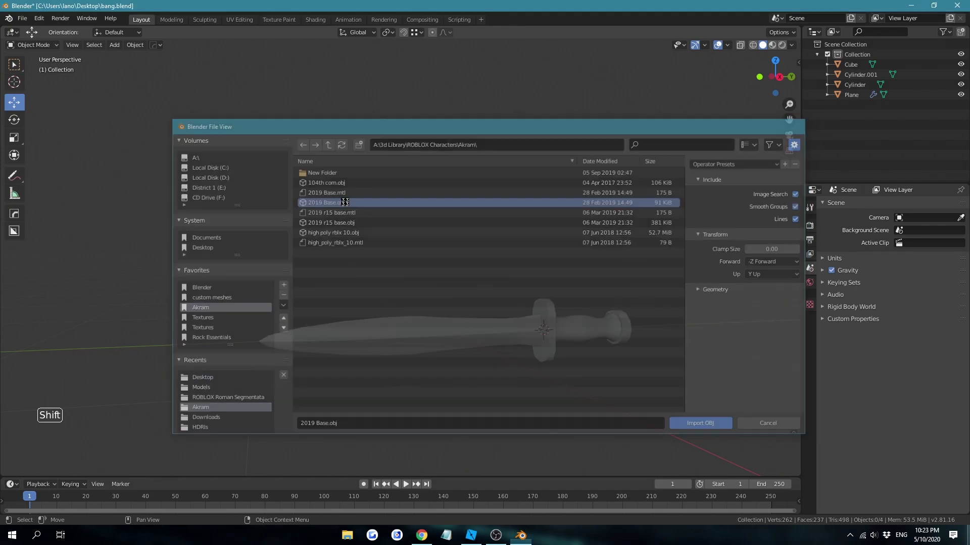
Select the sword's grip, blade, guard and pommel and scale them up together by a factor of about 2.2.
{"action": "scroll", "coordinate": [580, 316], "scroll_direction": "down", "scroll_amount": 1}
{"action": "middle_click_drag", "start_coordinate": [504, 319], "coordinate": [497, 286]}
{"action": "left_click", "coordinate": [505, 283]}
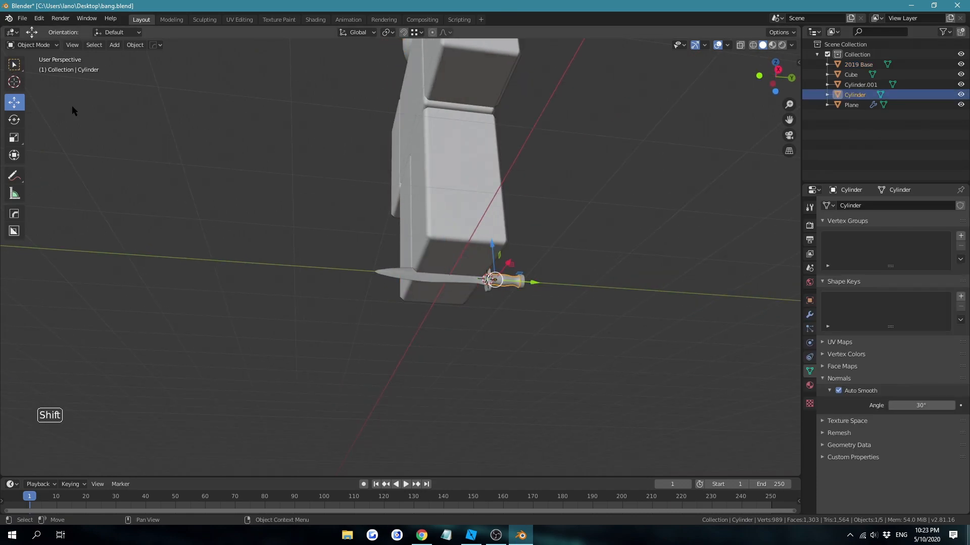
{"action": "left_click", "coordinate": [477, 284], "text": "shift"}
{"action": "left_click", "coordinate": [488, 285], "text": "shift"}
{"action": "left_click", "coordinate": [522, 284], "text": "shift"}
{"action": "middle_click_drag", "start_coordinate": [523, 284], "coordinate": [550, 263]}
{"action": "key", "text": "s"}
{"action": "left_click", "coordinate": [667, 345]}
{"action": "scroll", "coordinate": [549, 262], "scroll_direction": "down", "scroll_amount": 4}
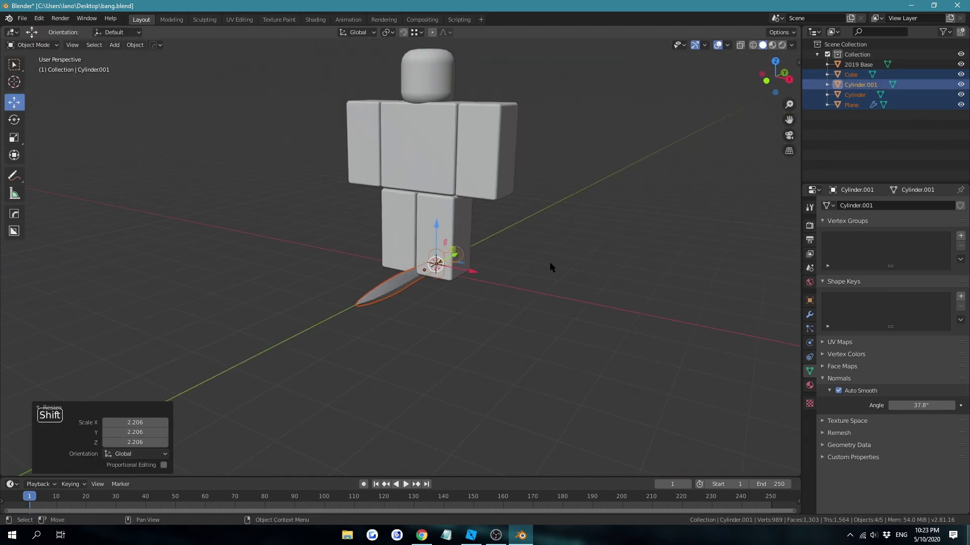
Move the selected sword parts up from the ground and sideways so the grip sits in the character's hand.
{"action": "scroll", "coordinate": [550, 263], "scroll_direction": "down", "scroll_amount": 2}
{"action": "left_click_drag", "start_coordinate": [443, 248], "coordinate": [472, 190]}
{"action": "middle_click_drag", "start_coordinate": [463, 205], "coordinate": [460, 229]}
{"action": "left_click_drag", "start_coordinate": [478, 206], "coordinate": [470, 245]}
{"action": "middle_click_drag", "start_coordinate": [470, 245], "coordinate": [453, 212]}
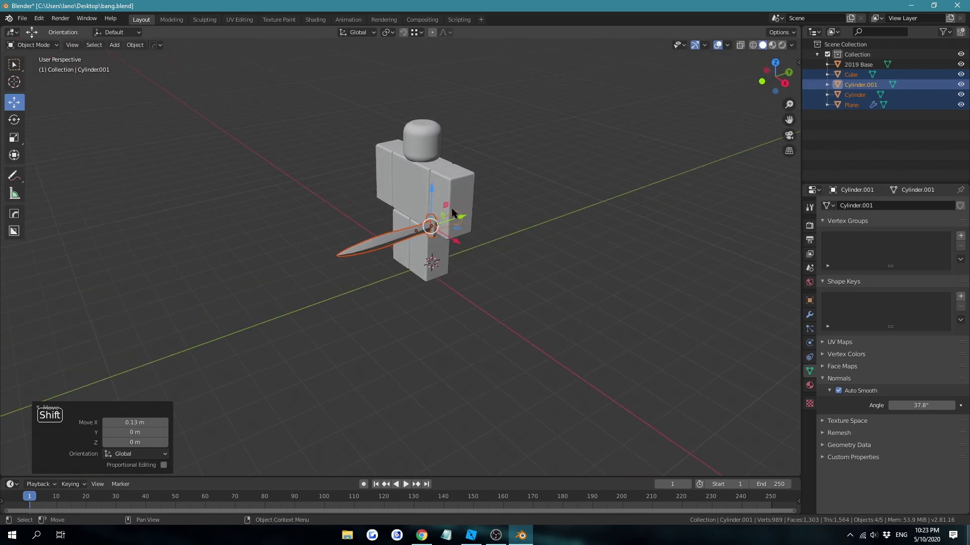
{"action": "left_click_drag", "start_coordinate": [449, 241], "coordinate": [453, 243]}
{"action": "middle_click_drag", "start_coordinate": [452, 239], "coordinate": [428, 204]}
{"action": "left_click_drag", "start_coordinate": [428, 186], "coordinate": [413, 192]}
{"action": "scroll", "coordinate": [411, 191], "scroll_direction": "up", "scroll_amount": 4}
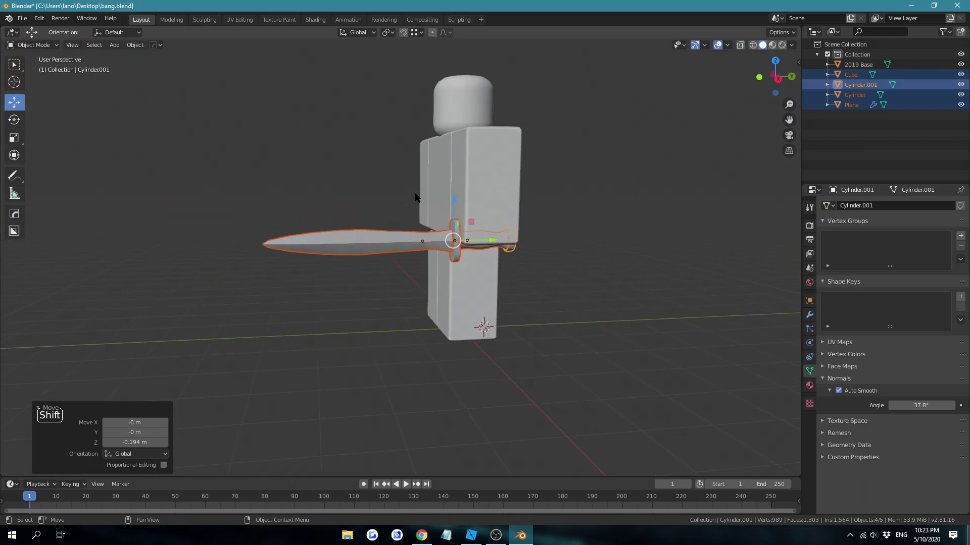
Scale the whole sword down by a factor of about 0.85 to fit the character's arm, and deselect it.
{"action": "middle_click_drag", "start_coordinate": [411, 191], "coordinate": [353, 201]}
{"action": "key", "text": "s"}
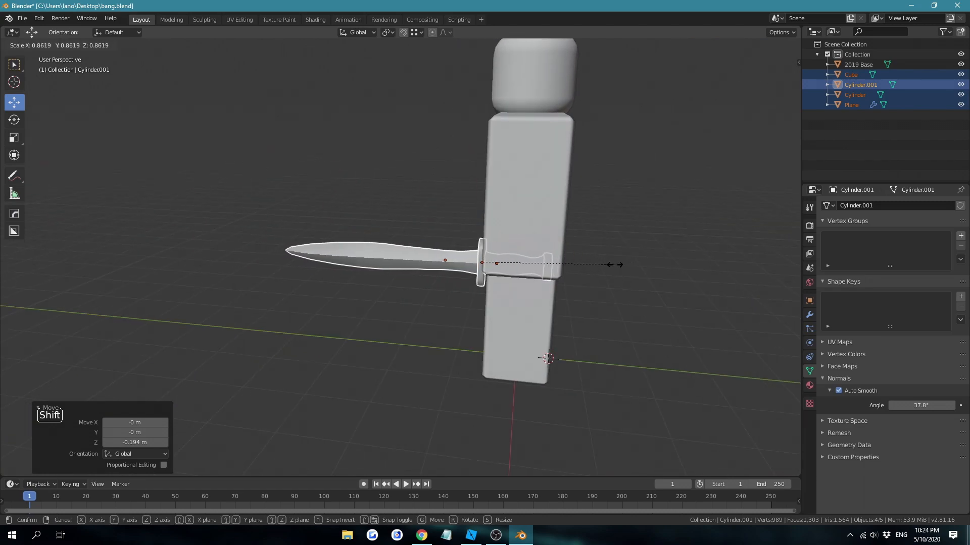
{"action": "left_click", "coordinate": [609, 263]}
{"action": "middle_click_drag", "start_coordinate": [585, 263], "coordinate": [622, 280]}
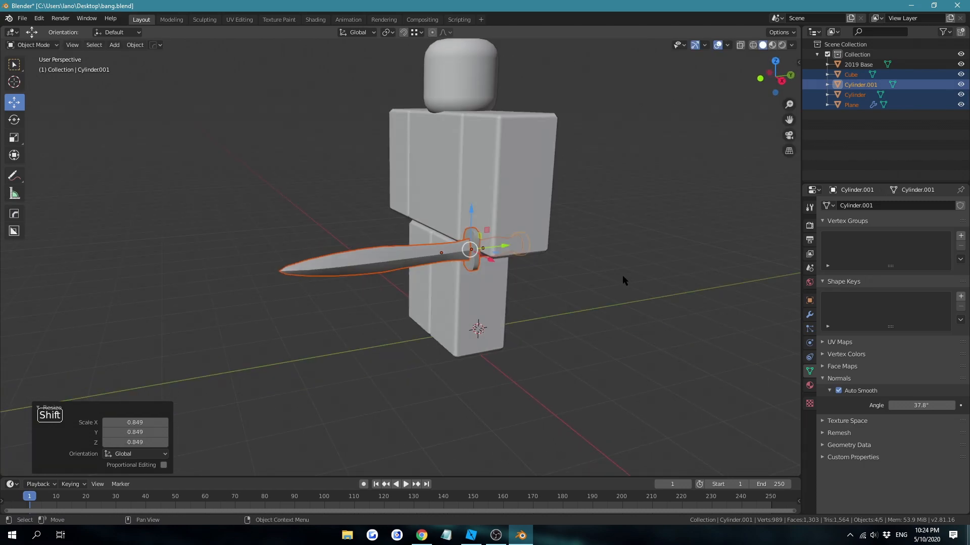
{"action": "left_click", "coordinate": [658, 120]}
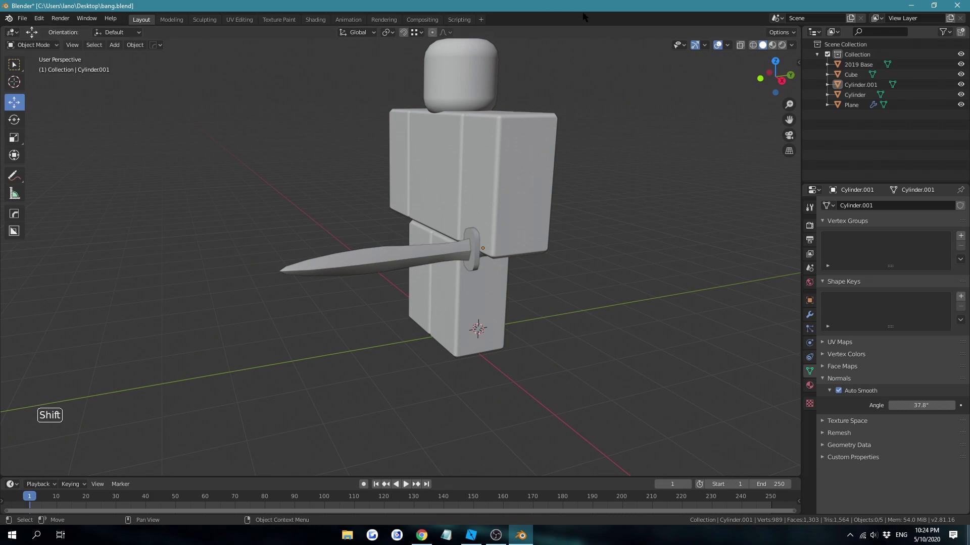
{"action": "middle_click_drag", "start_coordinate": [445, 110], "coordinate": [414, 172], "text": "shift"}
{"action": "scroll", "coordinate": [457, 265], "scroll_direction": "down", "scroll_amount": 1}
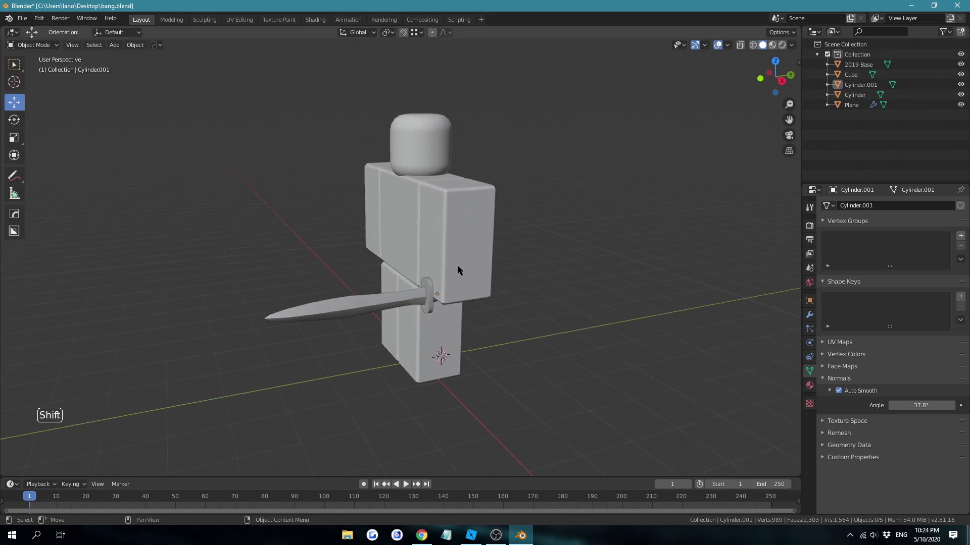
{"action": "scroll", "coordinate": [455, 264], "scroll_direction": "up", "scroll_amount": 3}
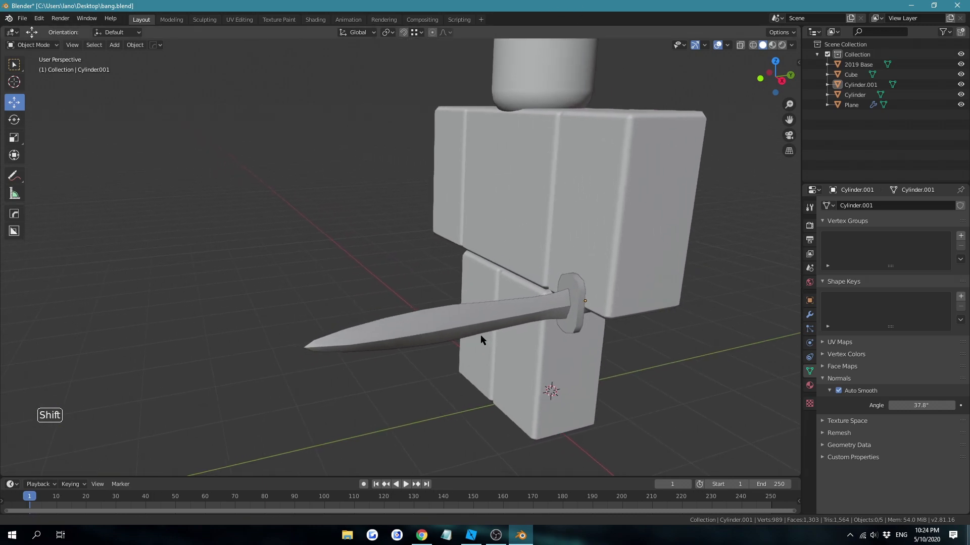